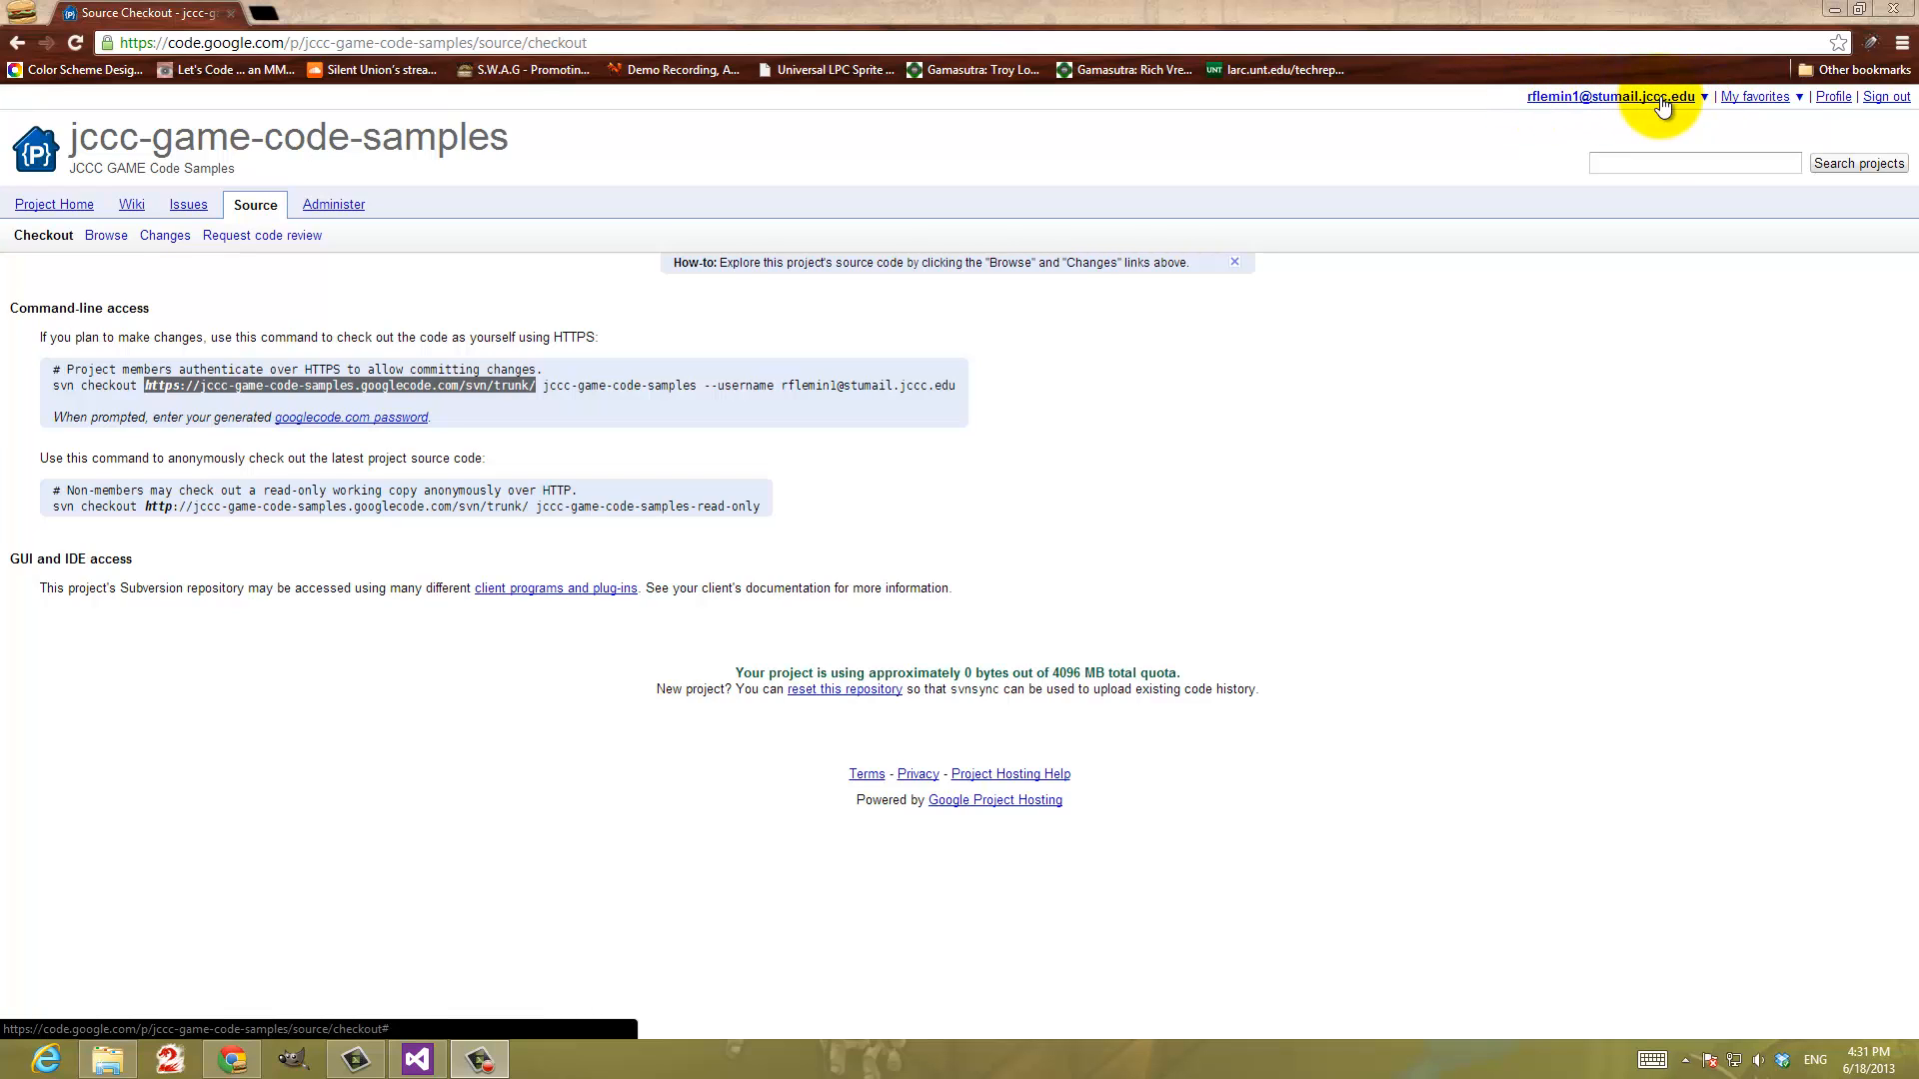
Open the form for creating a project and choose Subversion as the version control system and MIT License as the source code license
click(1800, 104)
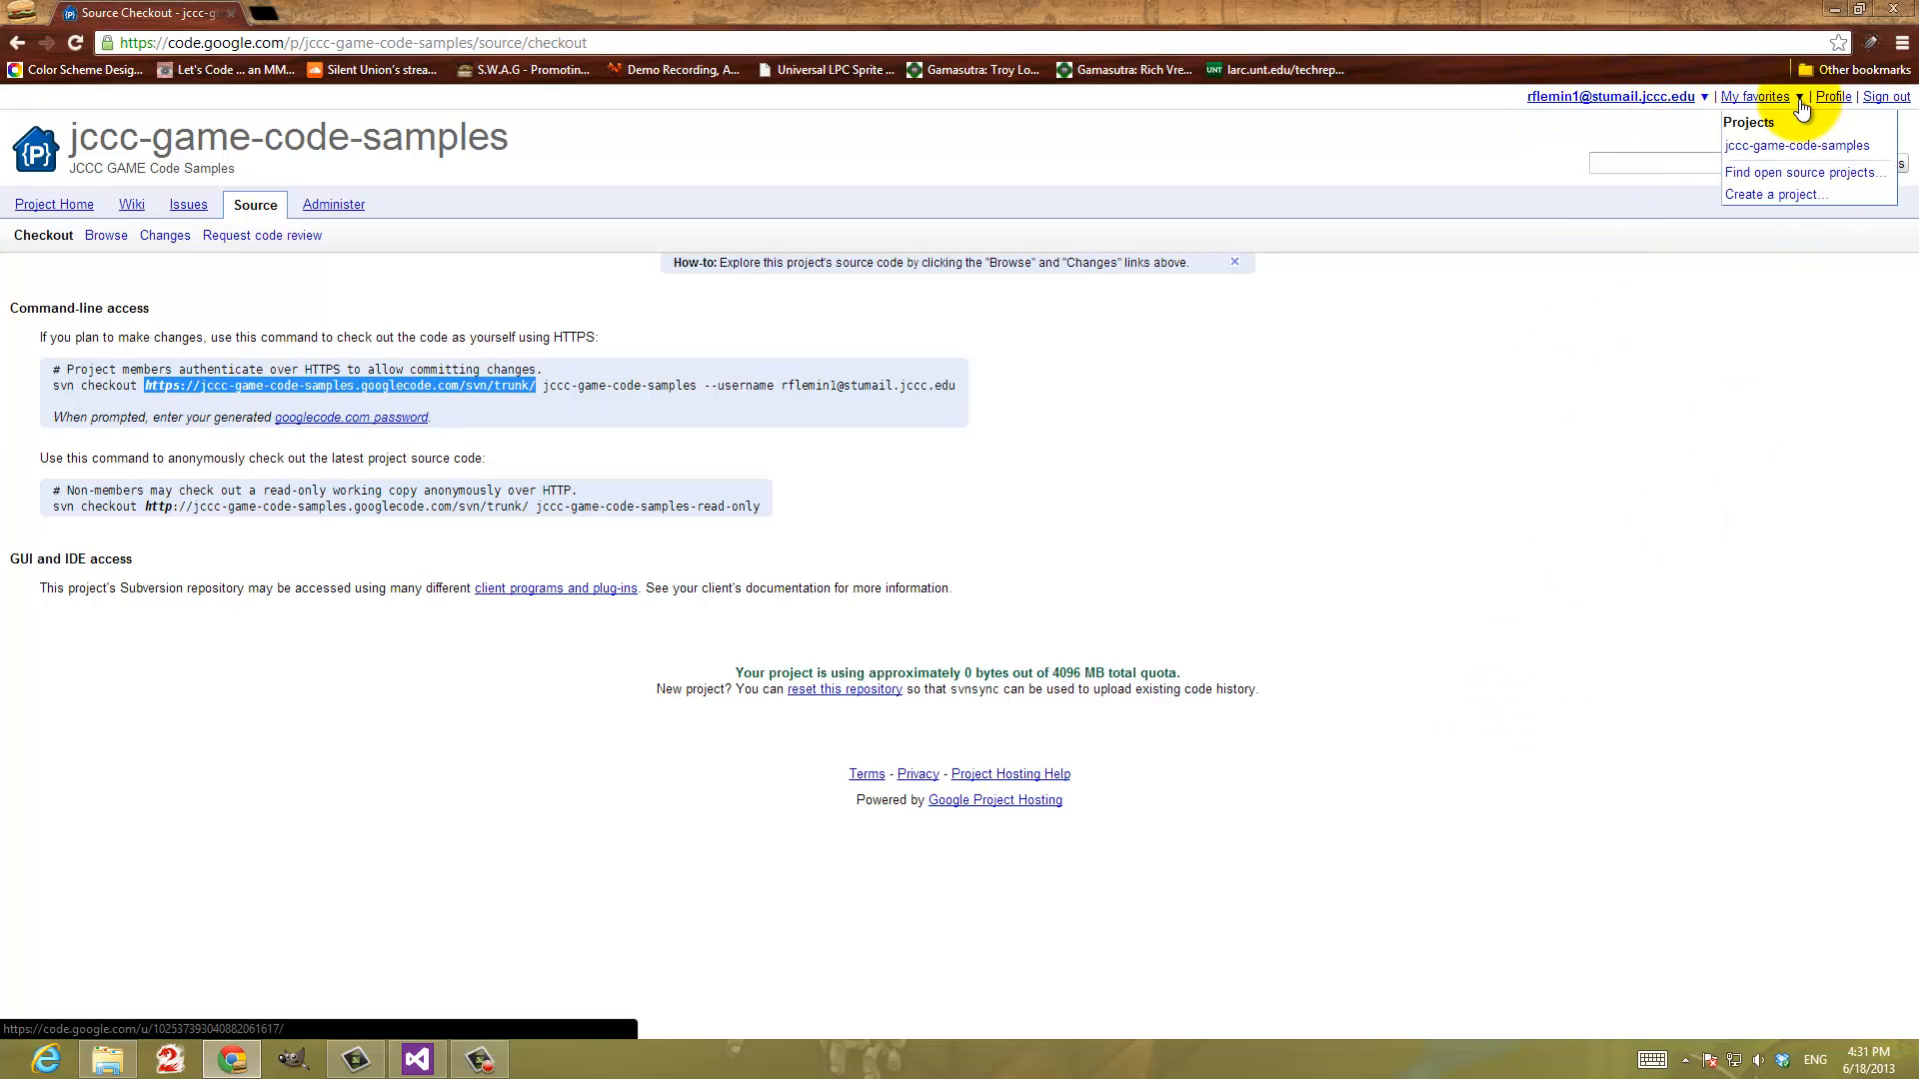
click(1798, 207)
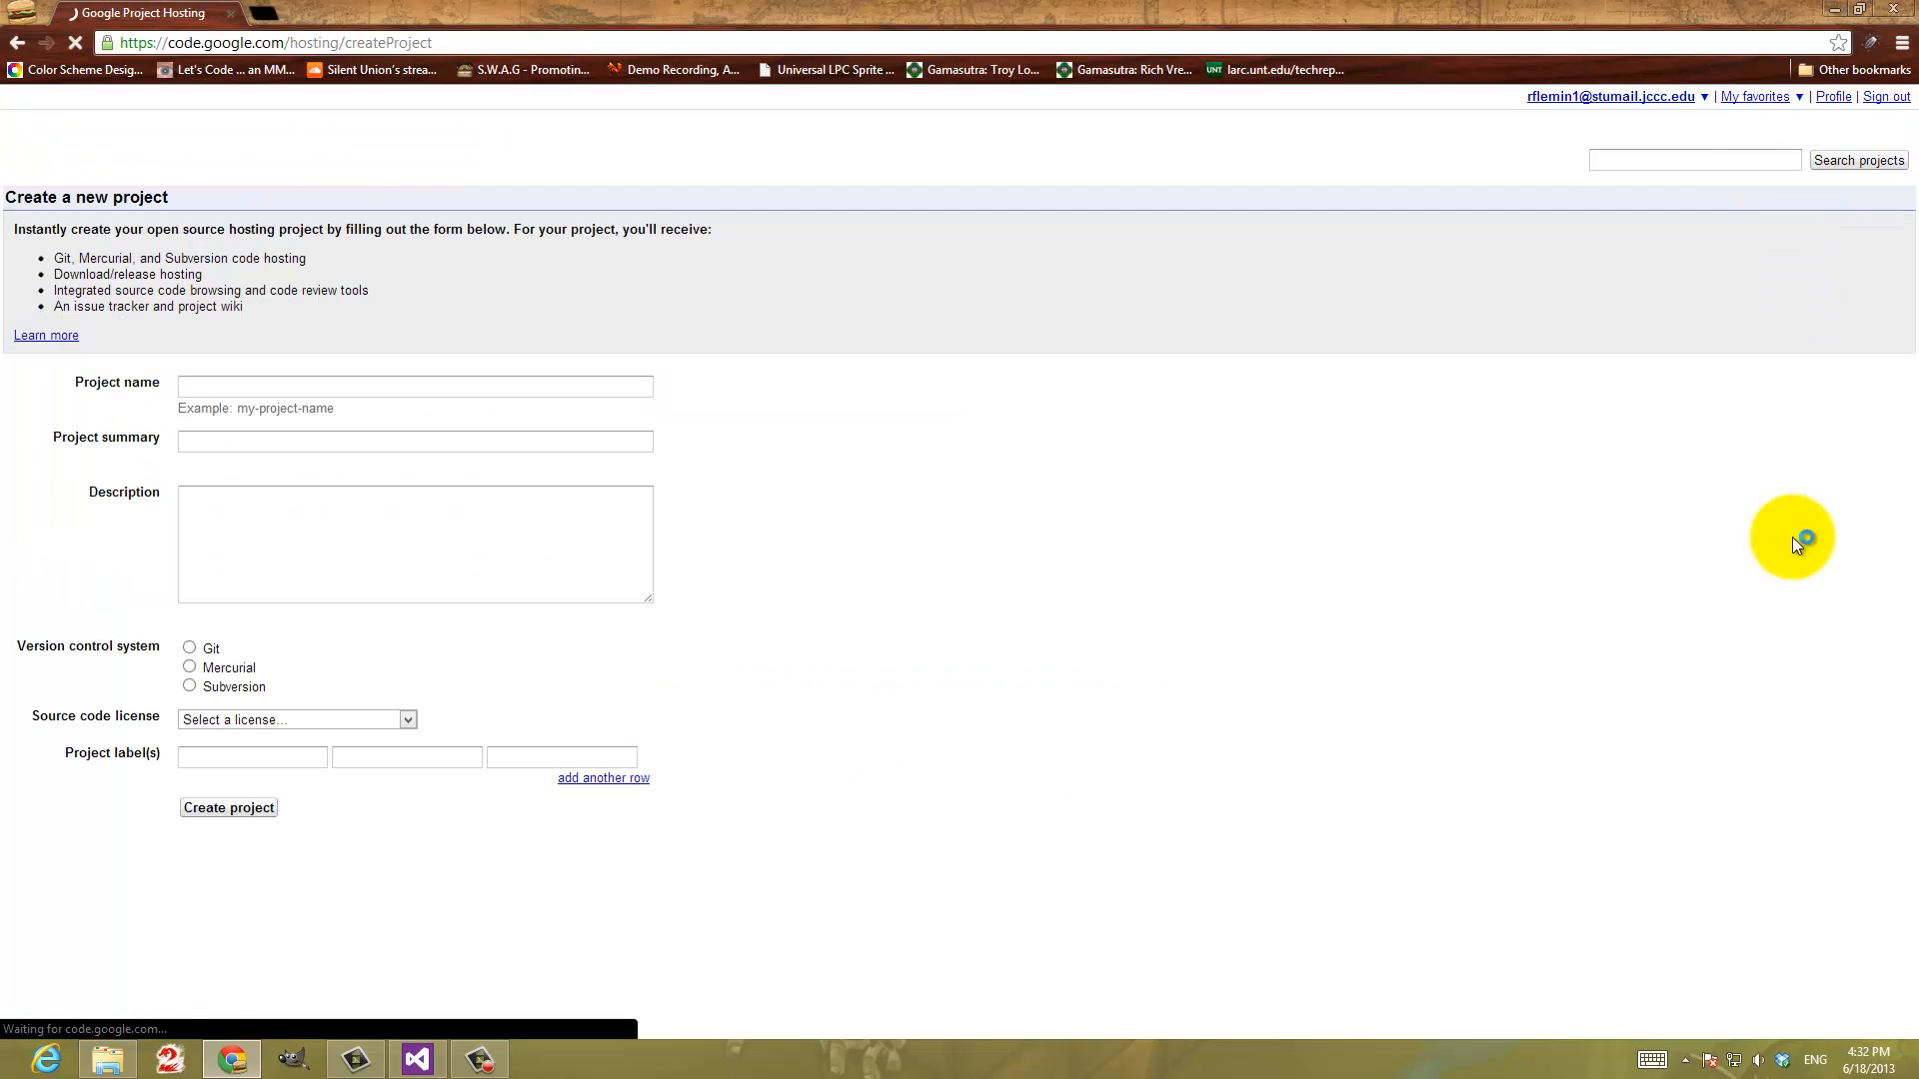
click(221, 389)
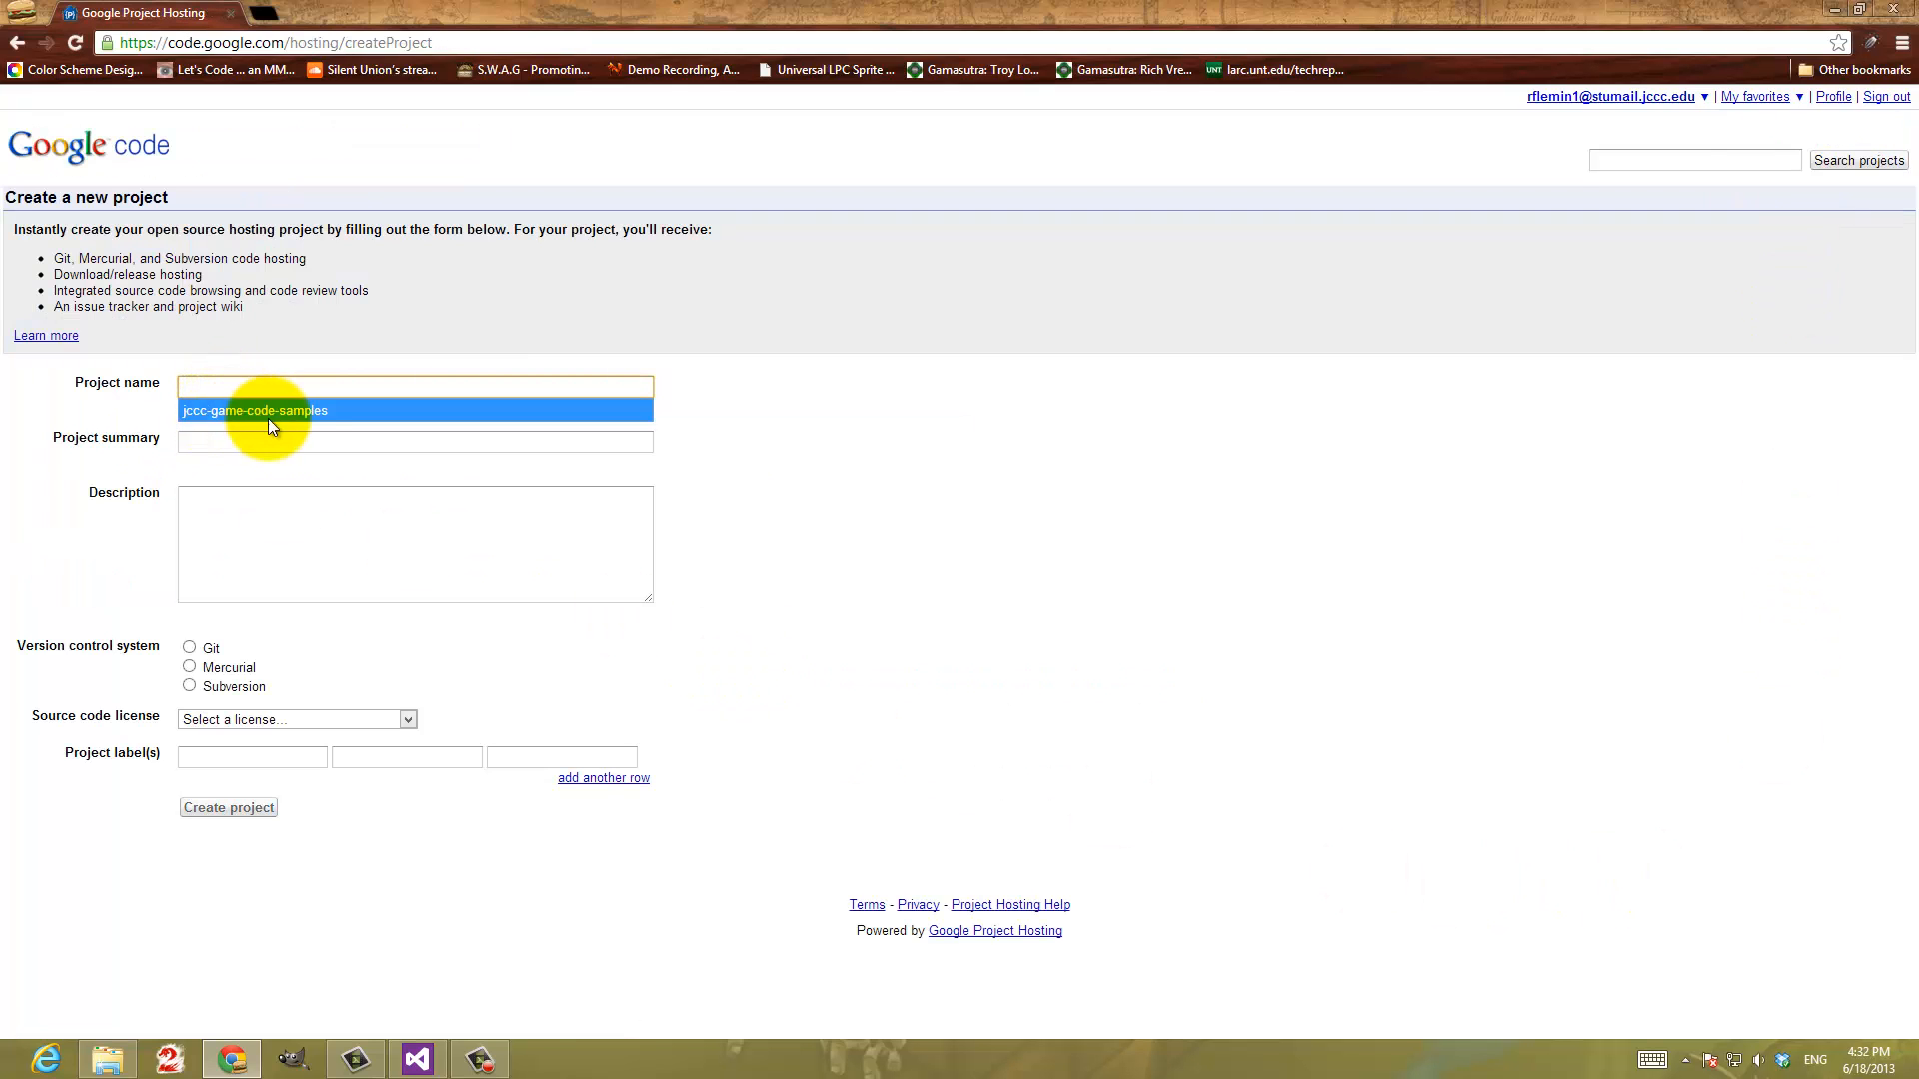
click(222, 444)
click(244, 536)
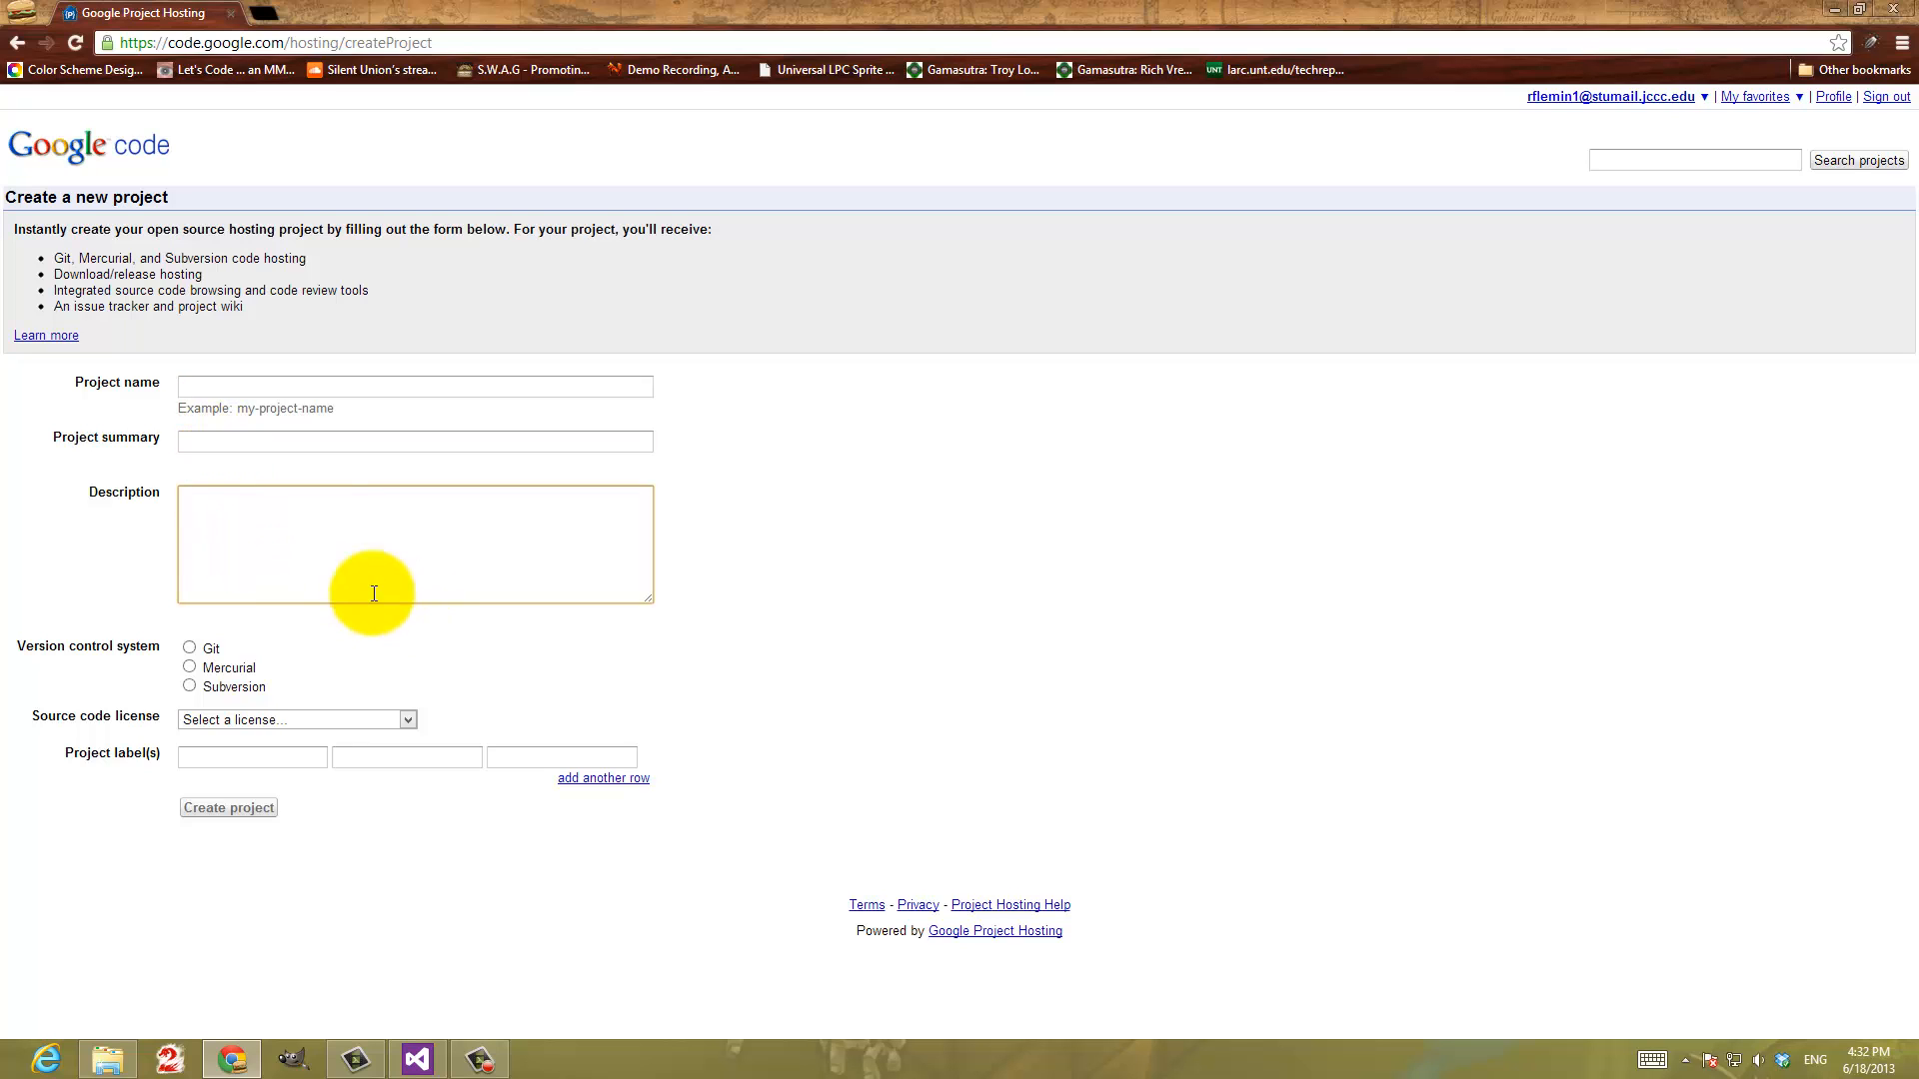
click(208, 683)
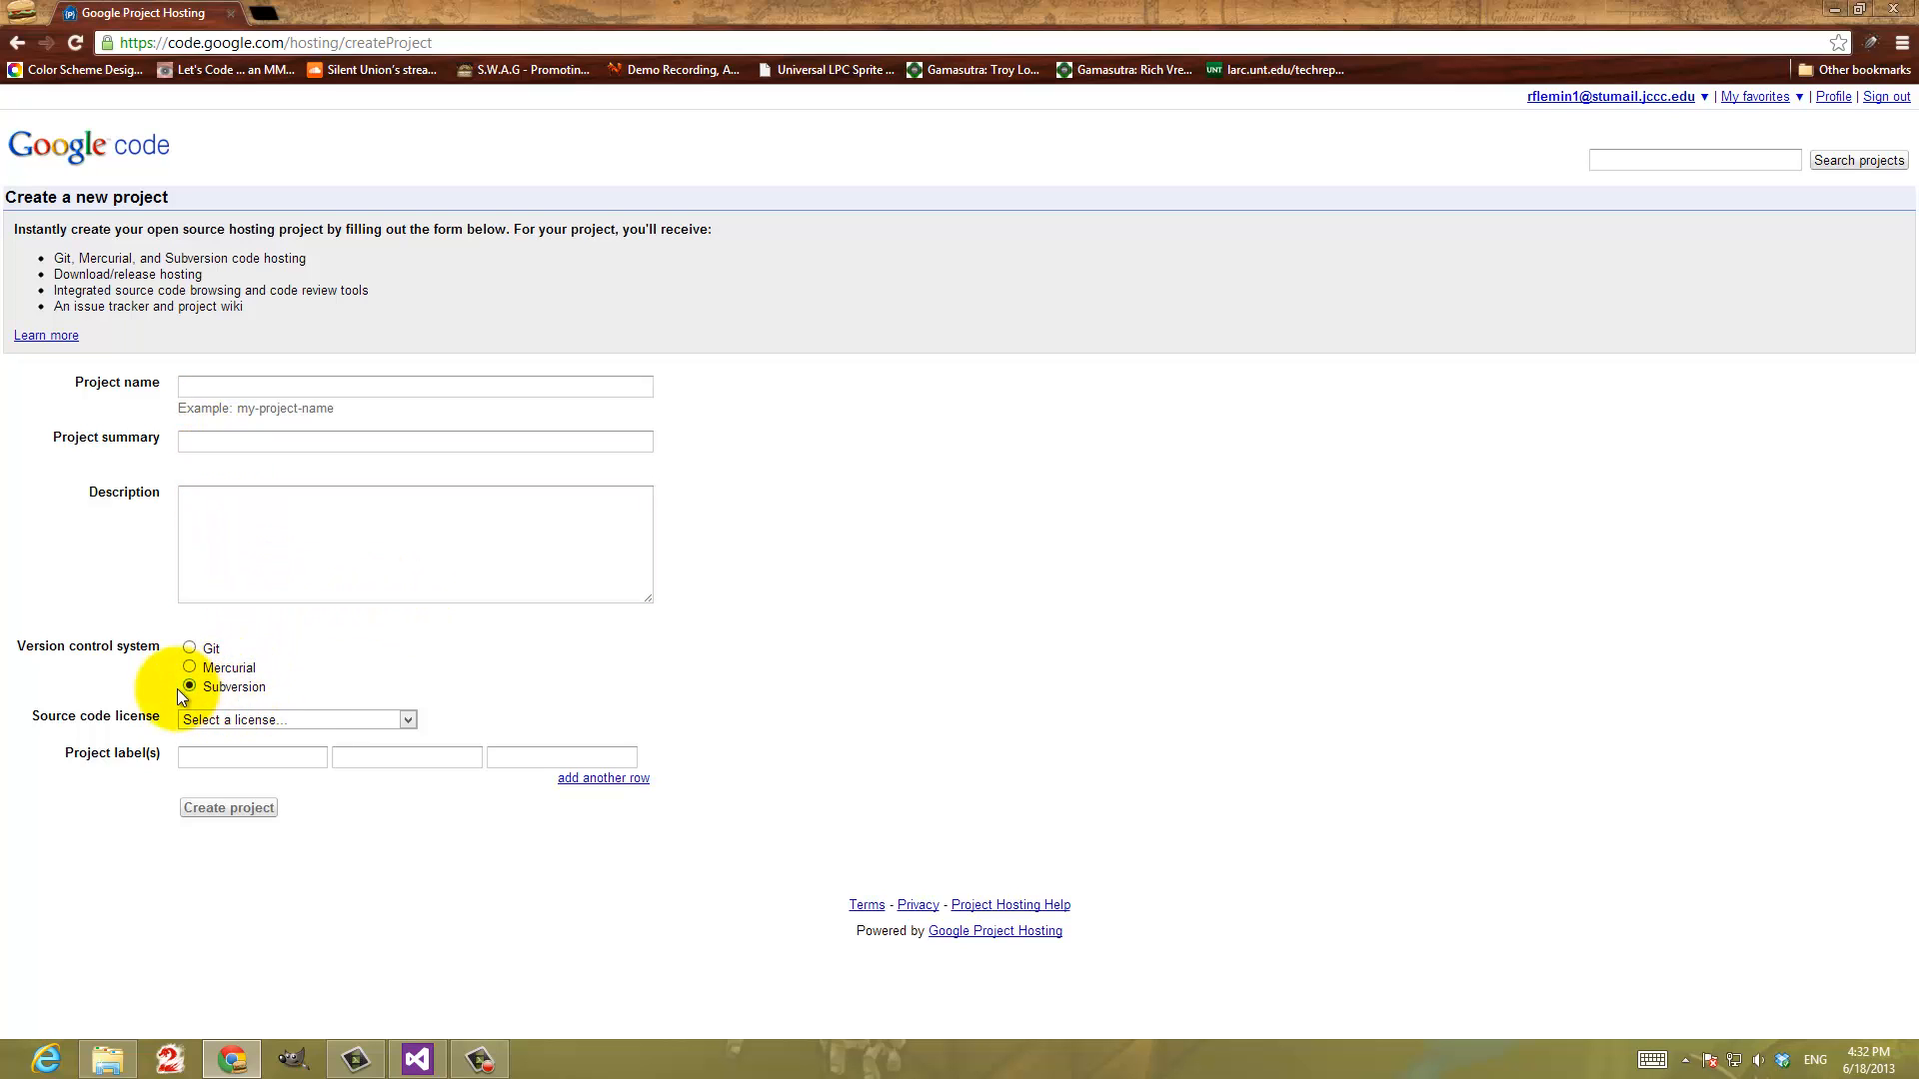
click(285, 717)
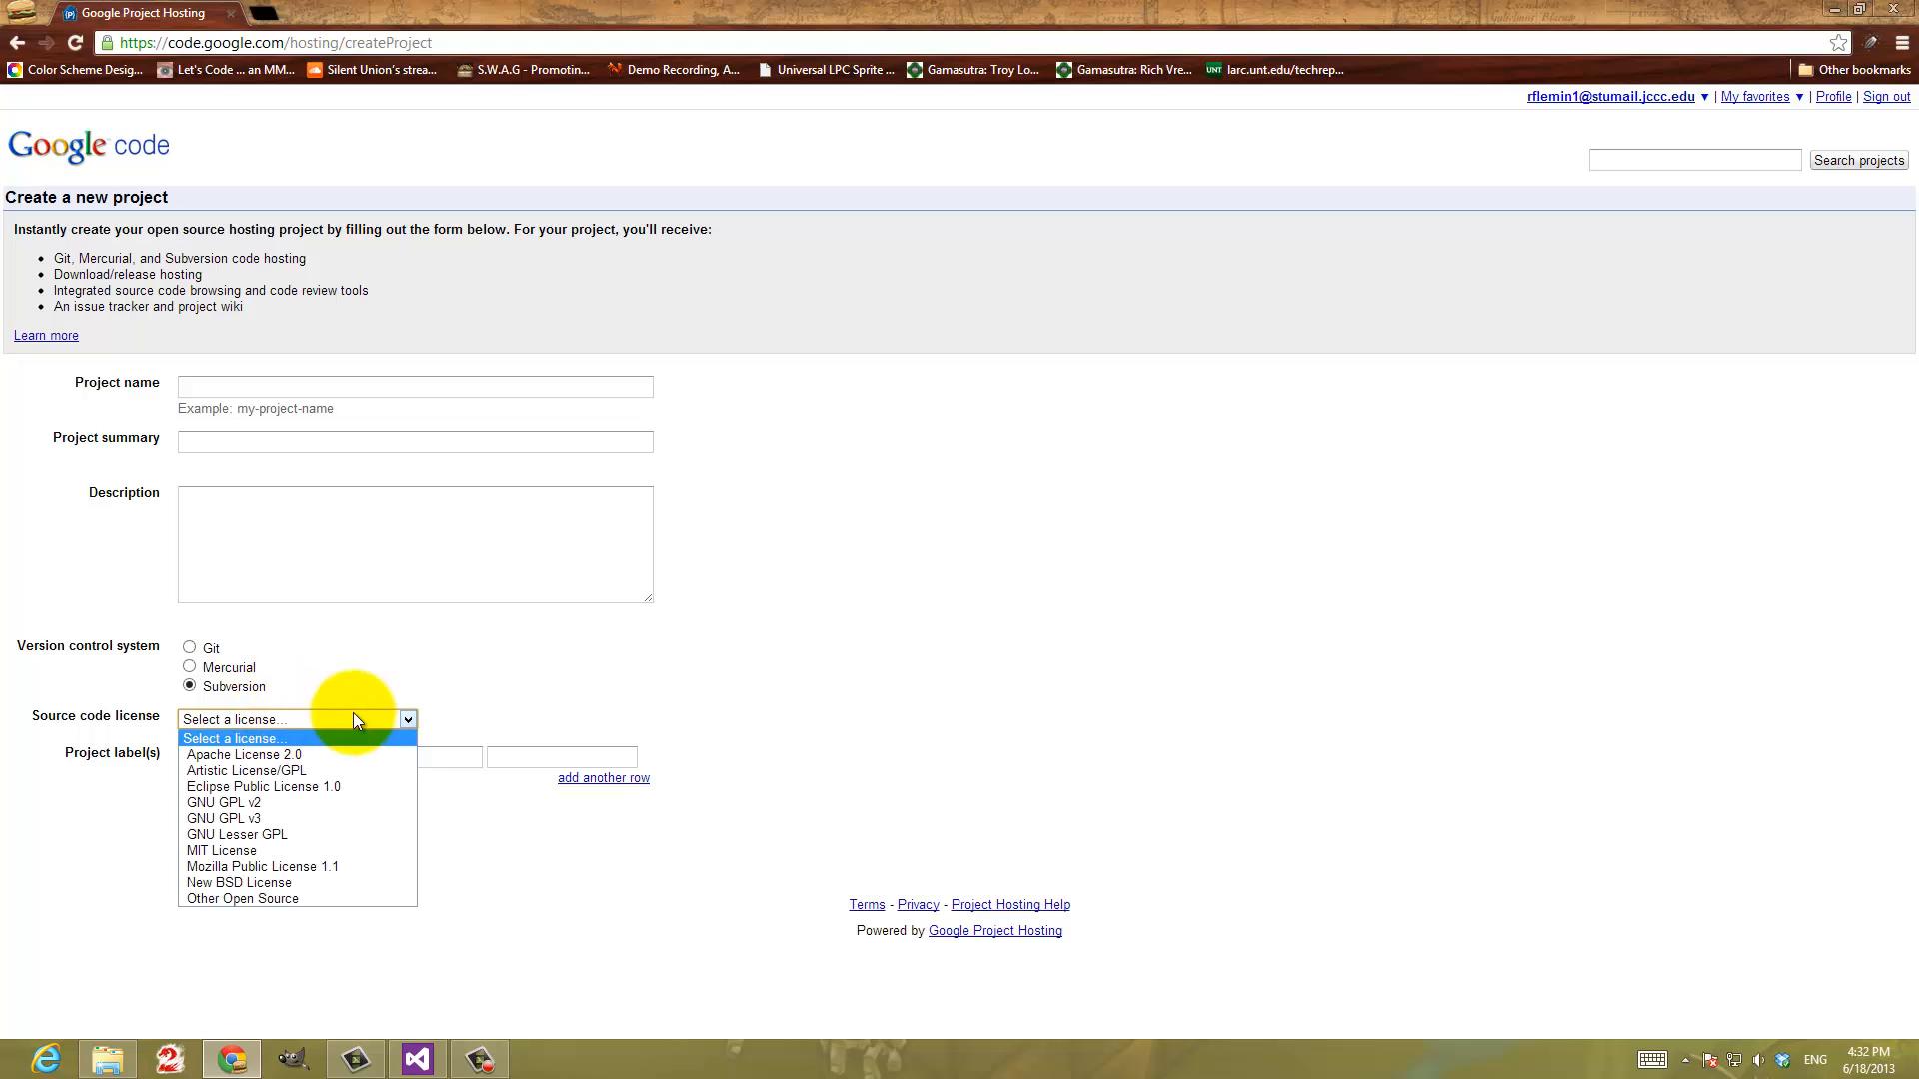
click(306, 854)
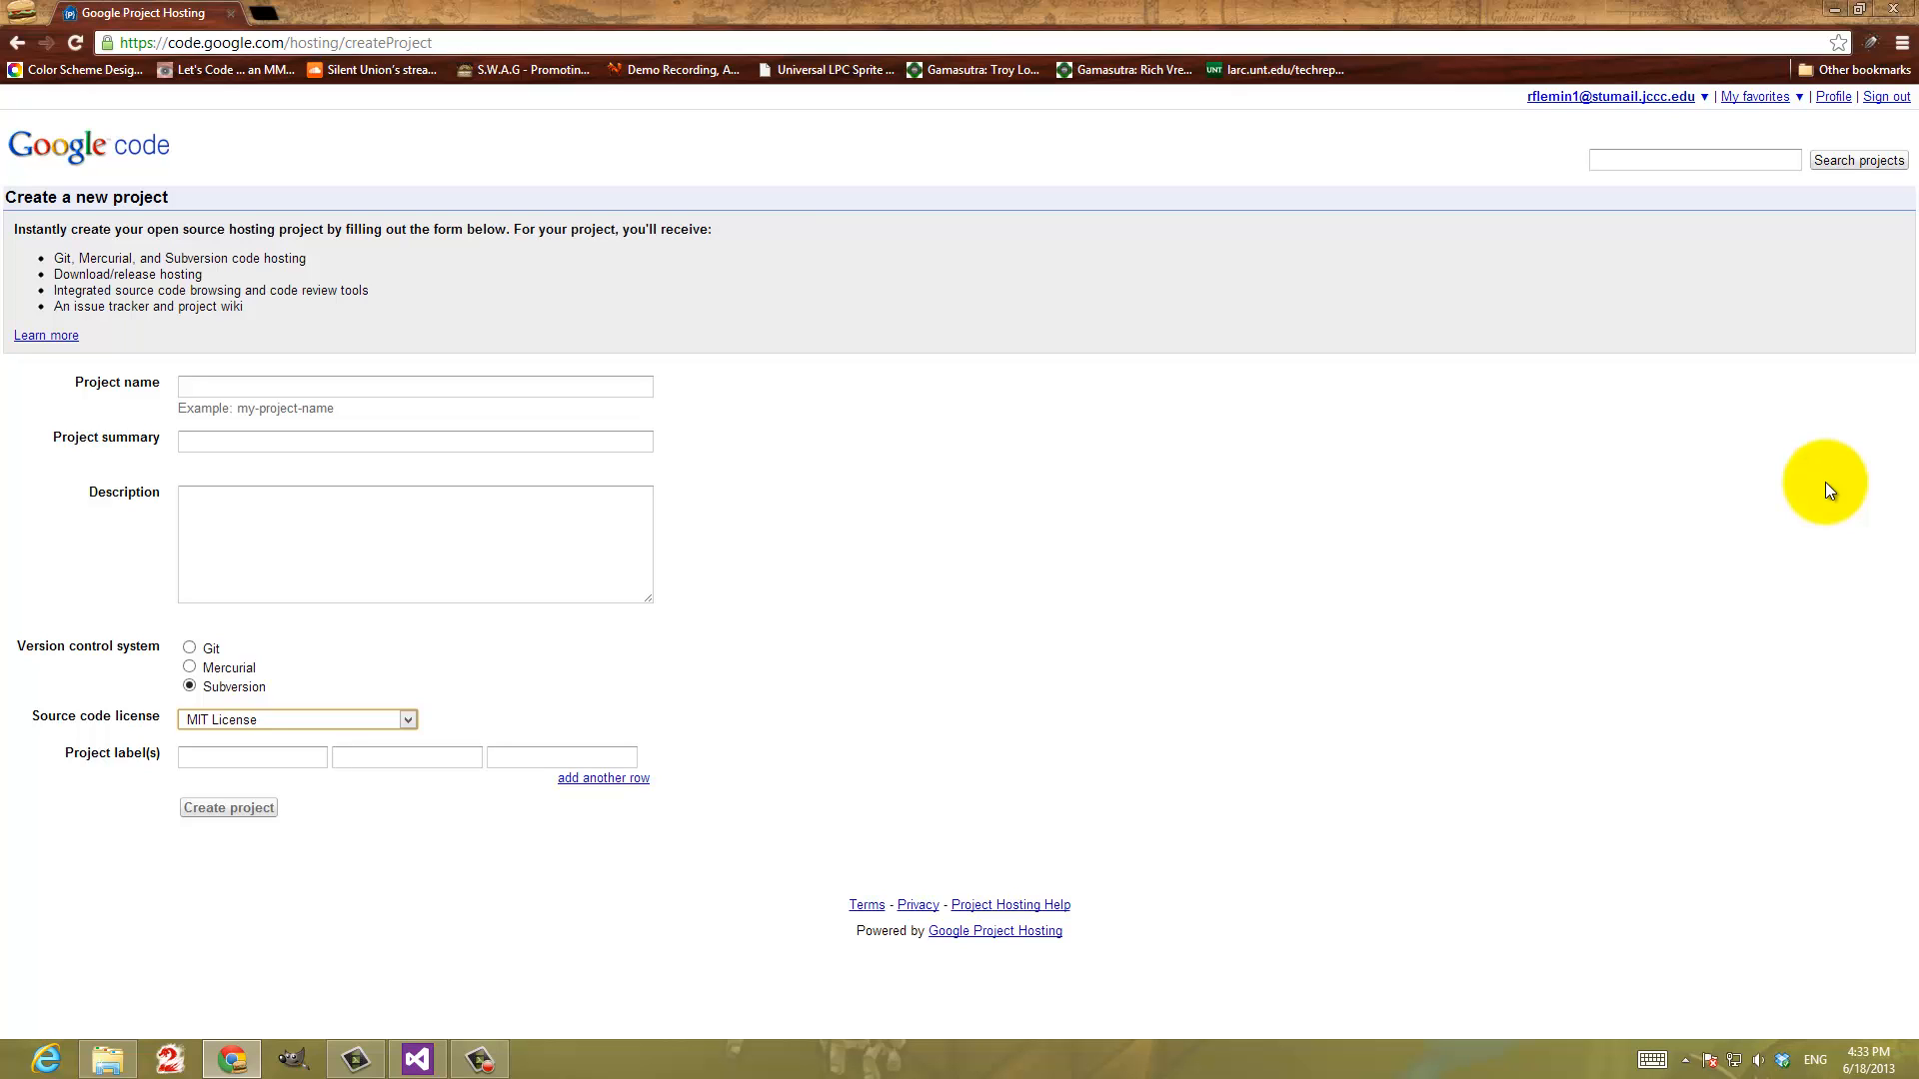
Go to the home page of the existing jccc-game-code-samples project
click(1757, 96)
click(1767, 144)
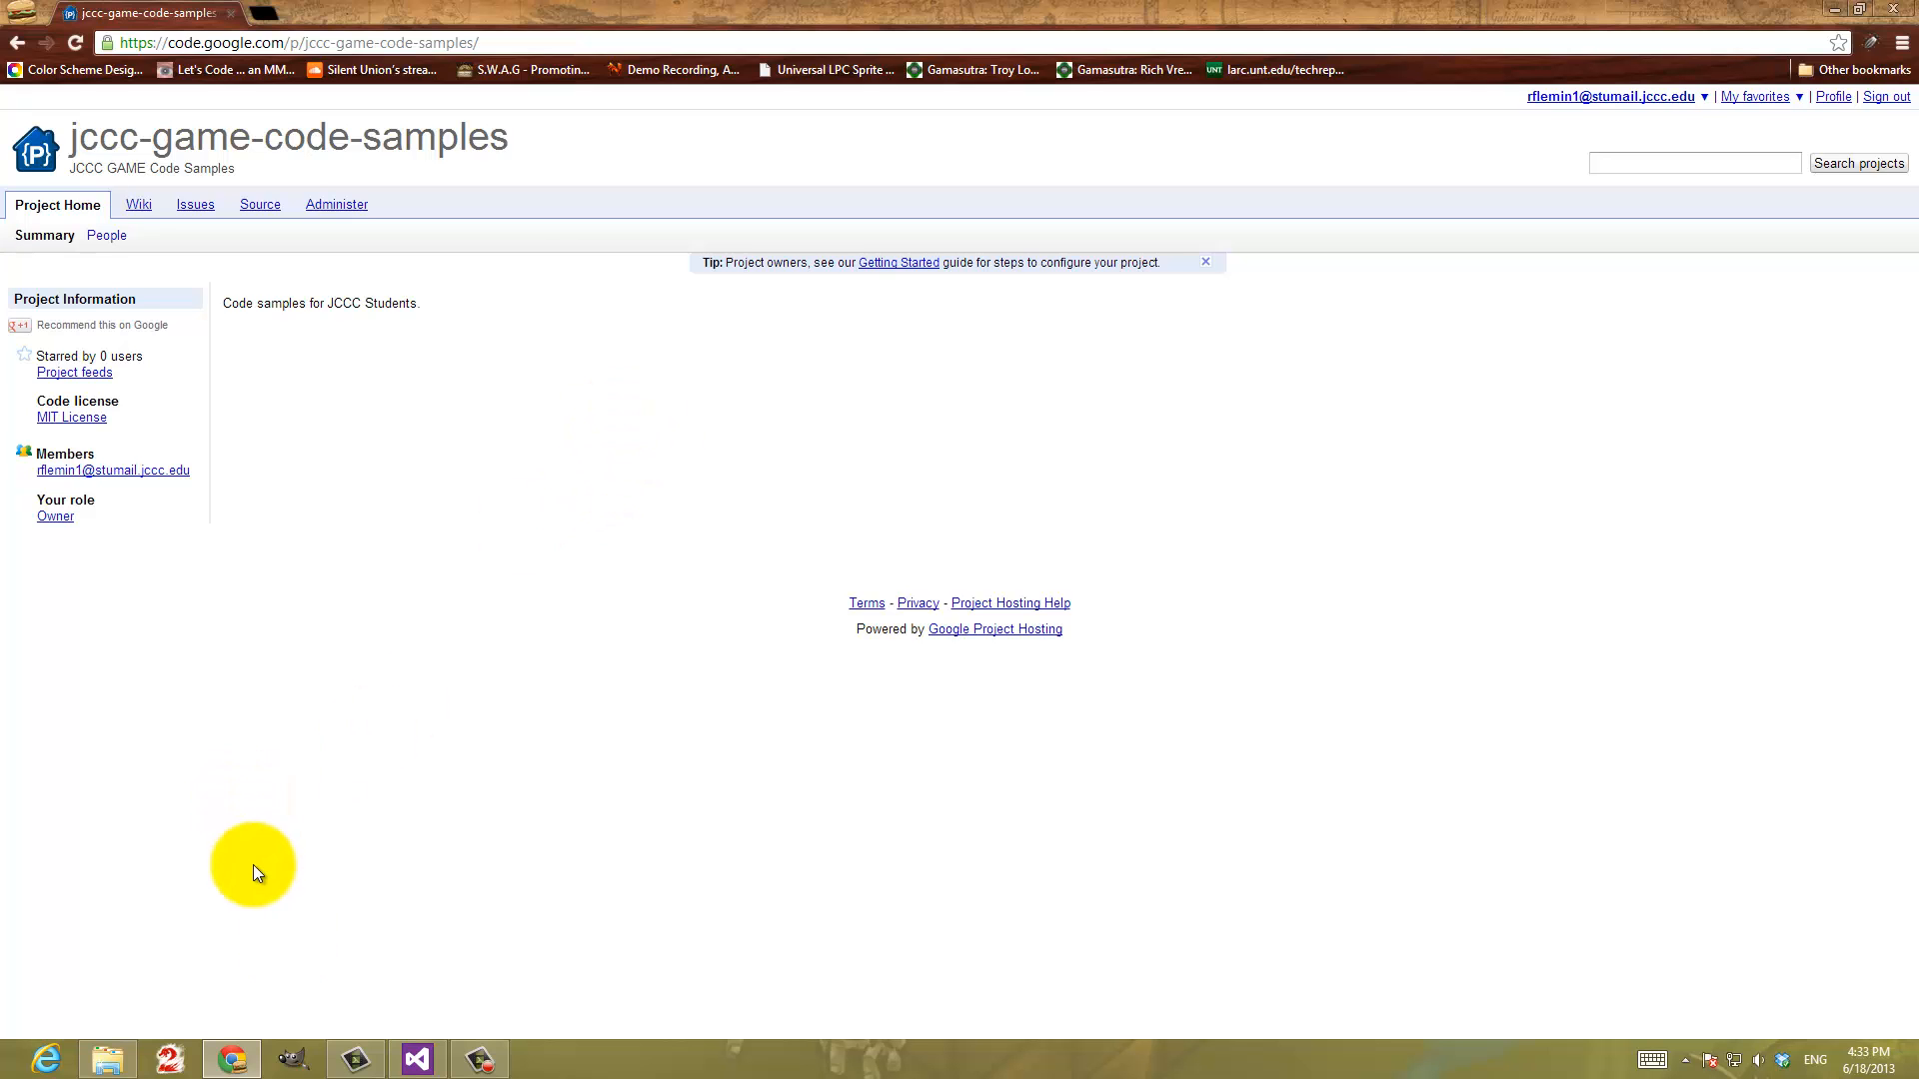
Switch to Visual Studio and clean the DesignDemo solution
click(417, 1057)
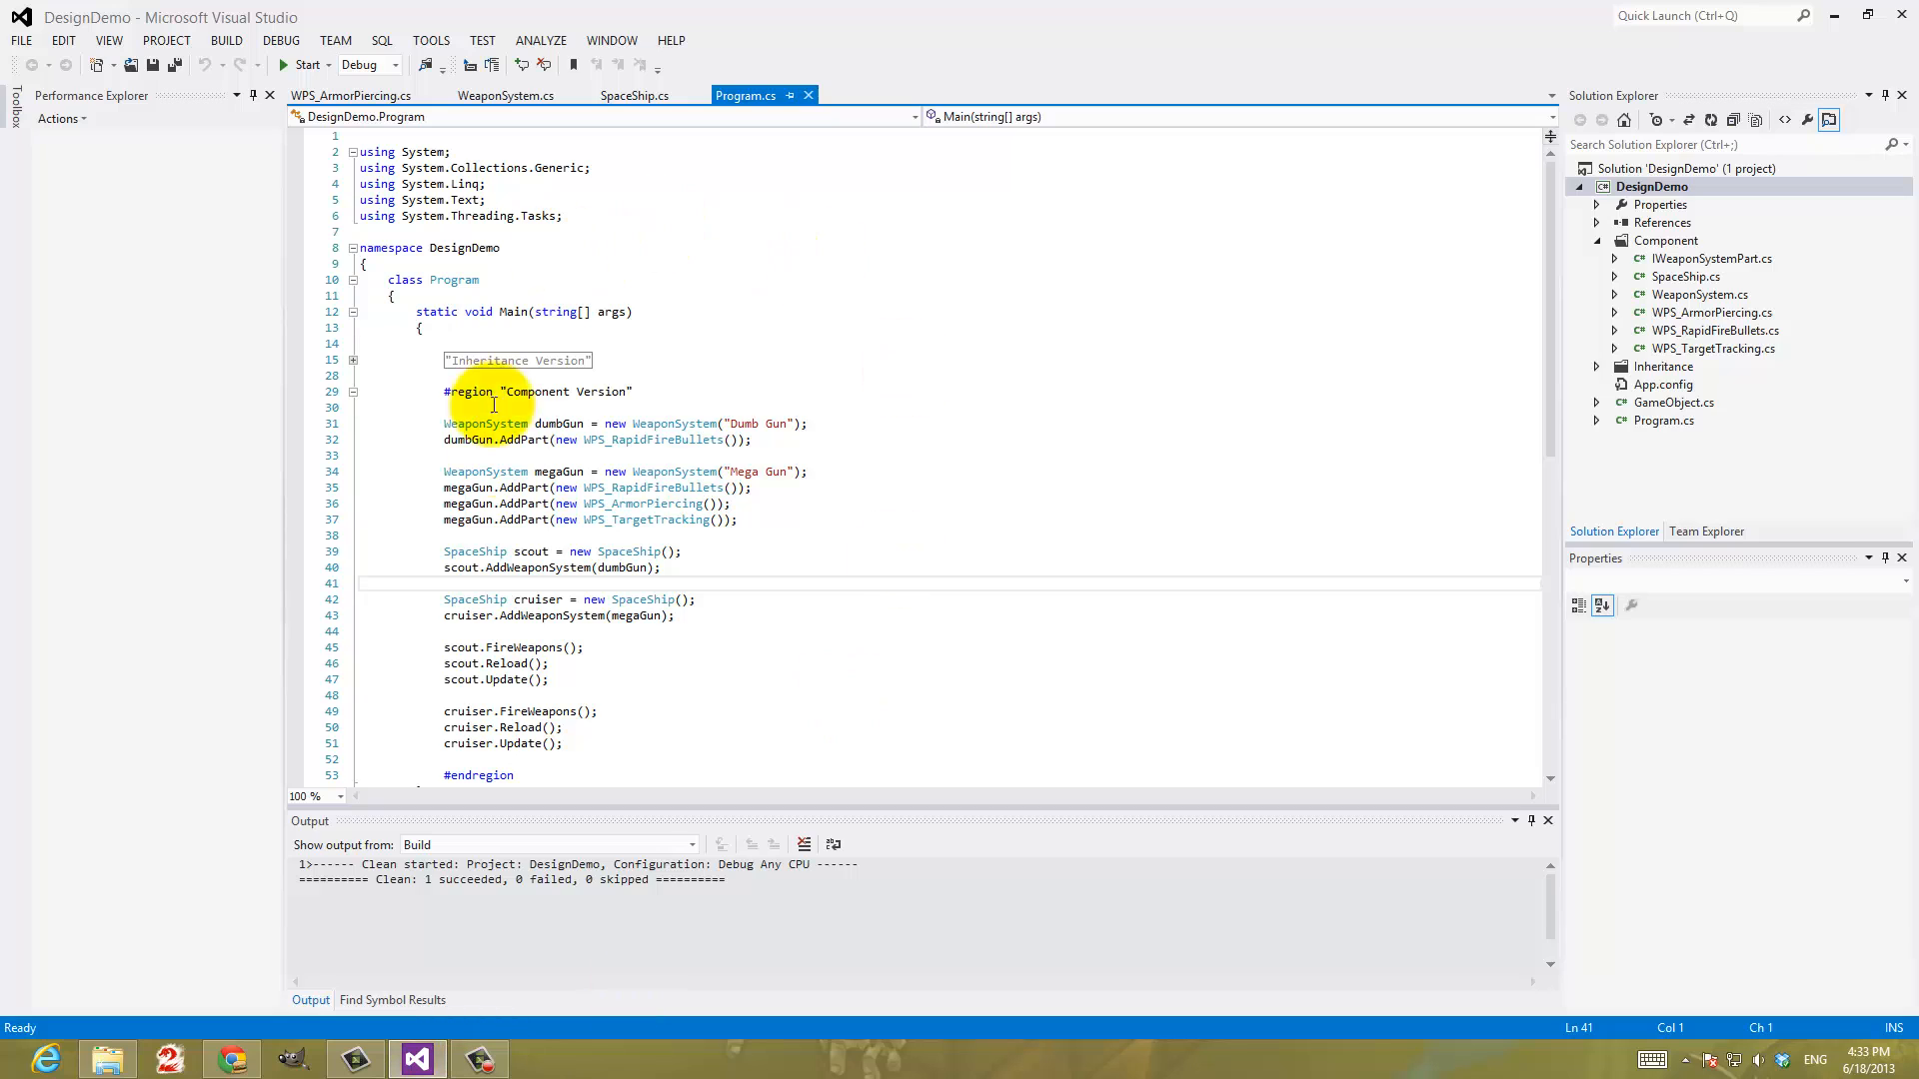
mouse_move(637, 425)
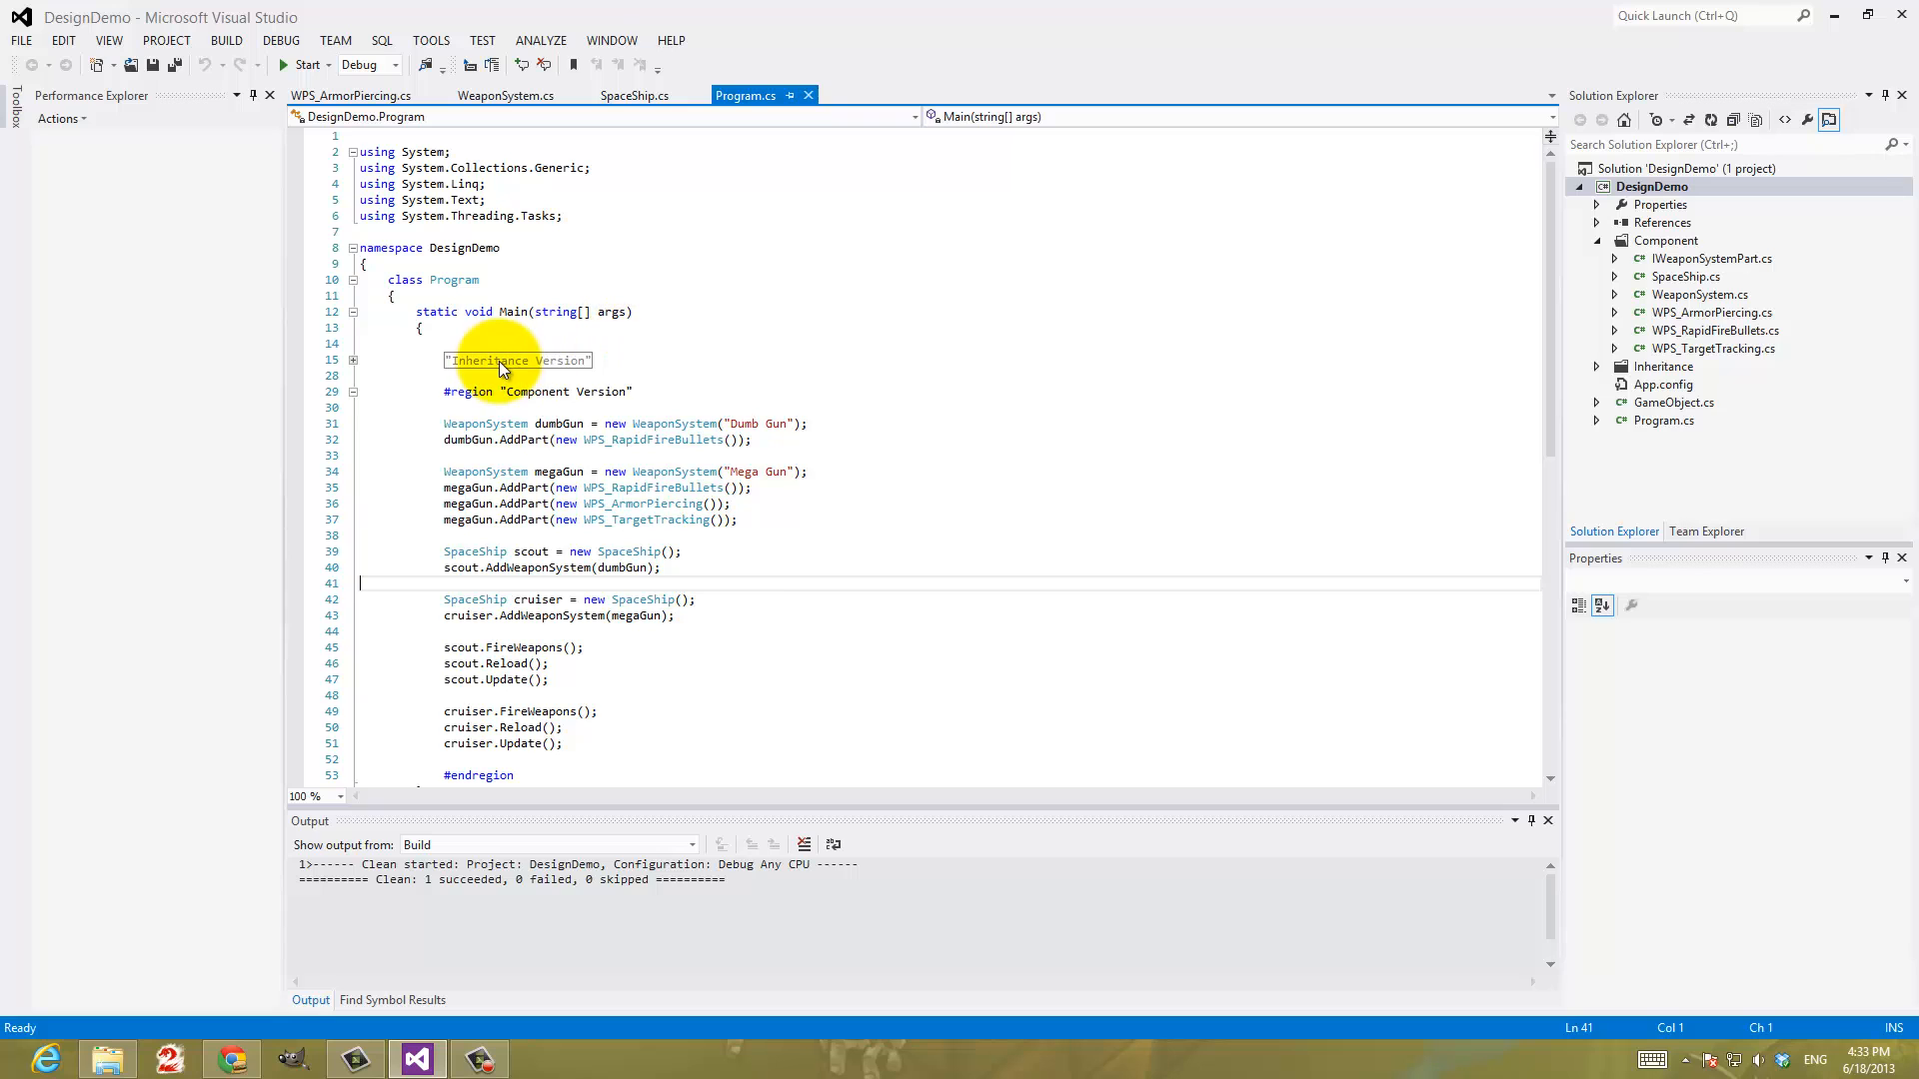
mouse_move(508, 362)
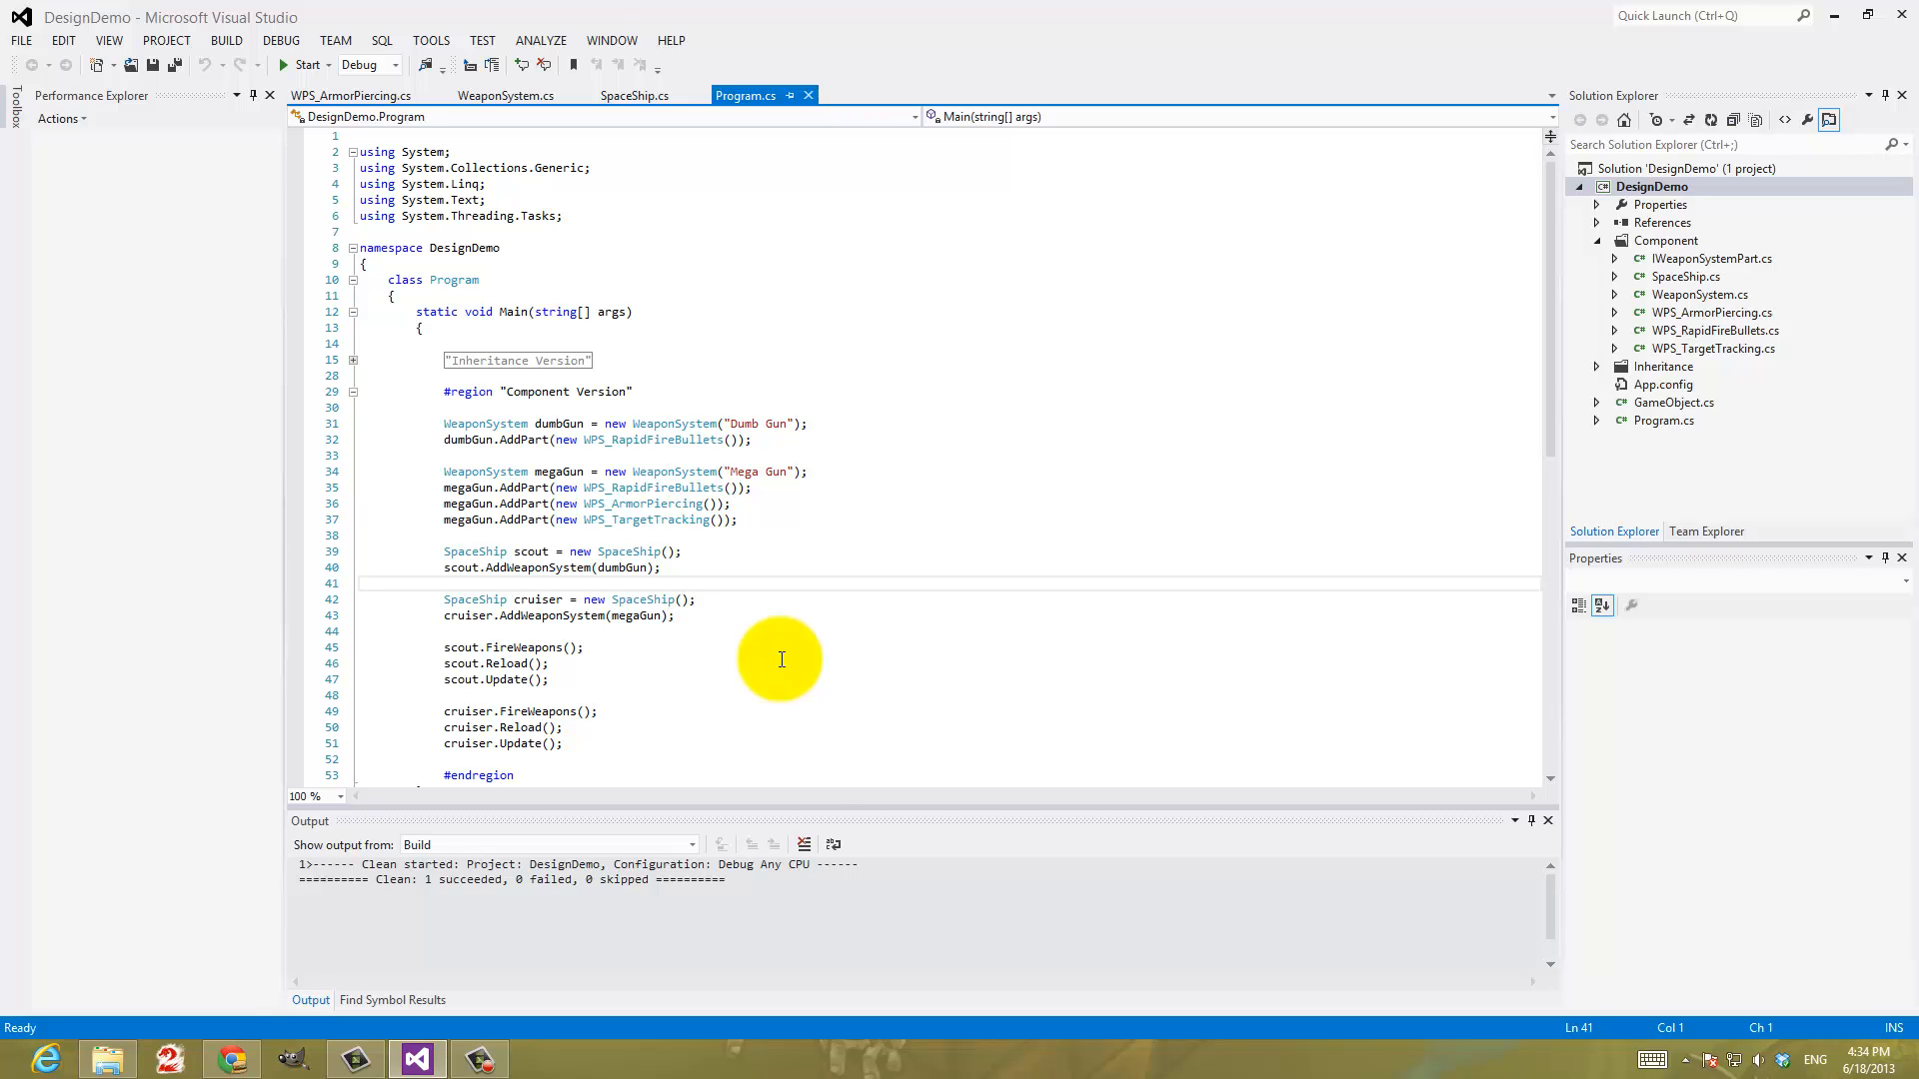
click(226, 40)
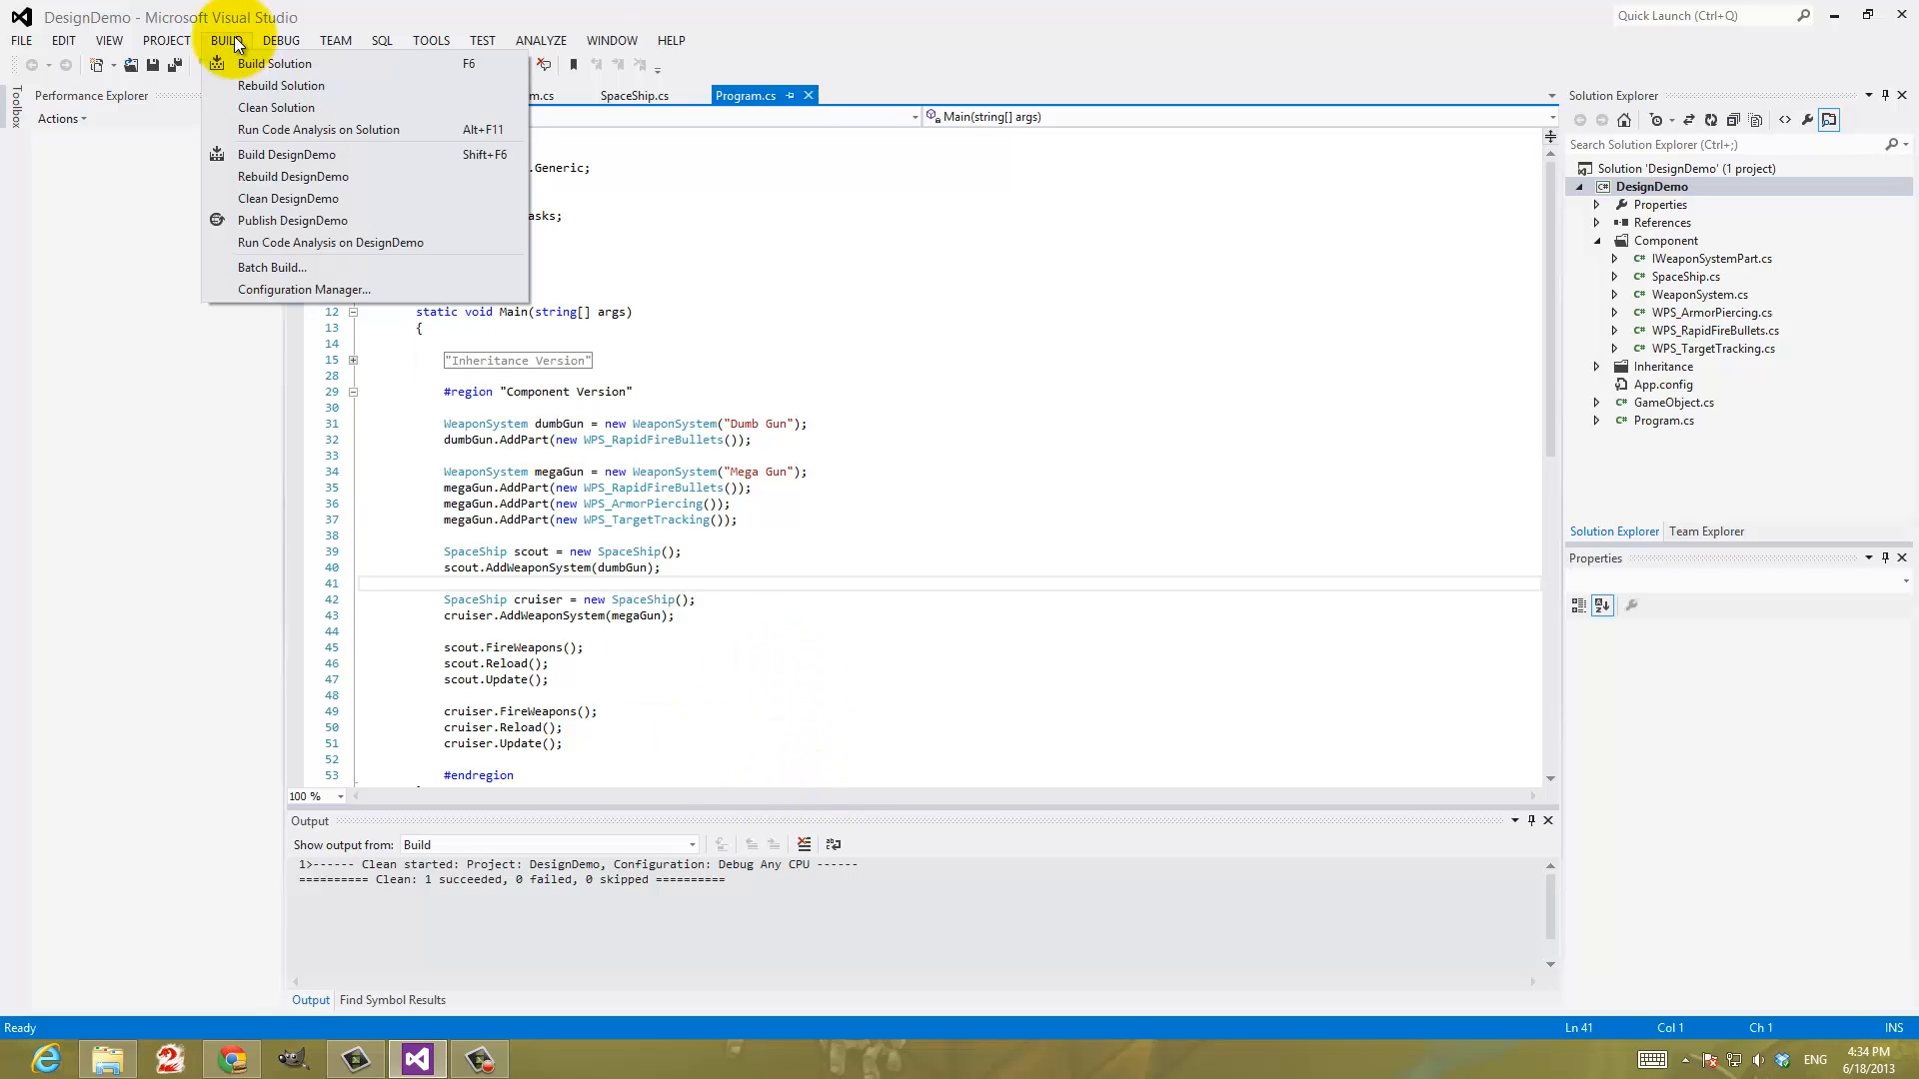
click(281, 108)
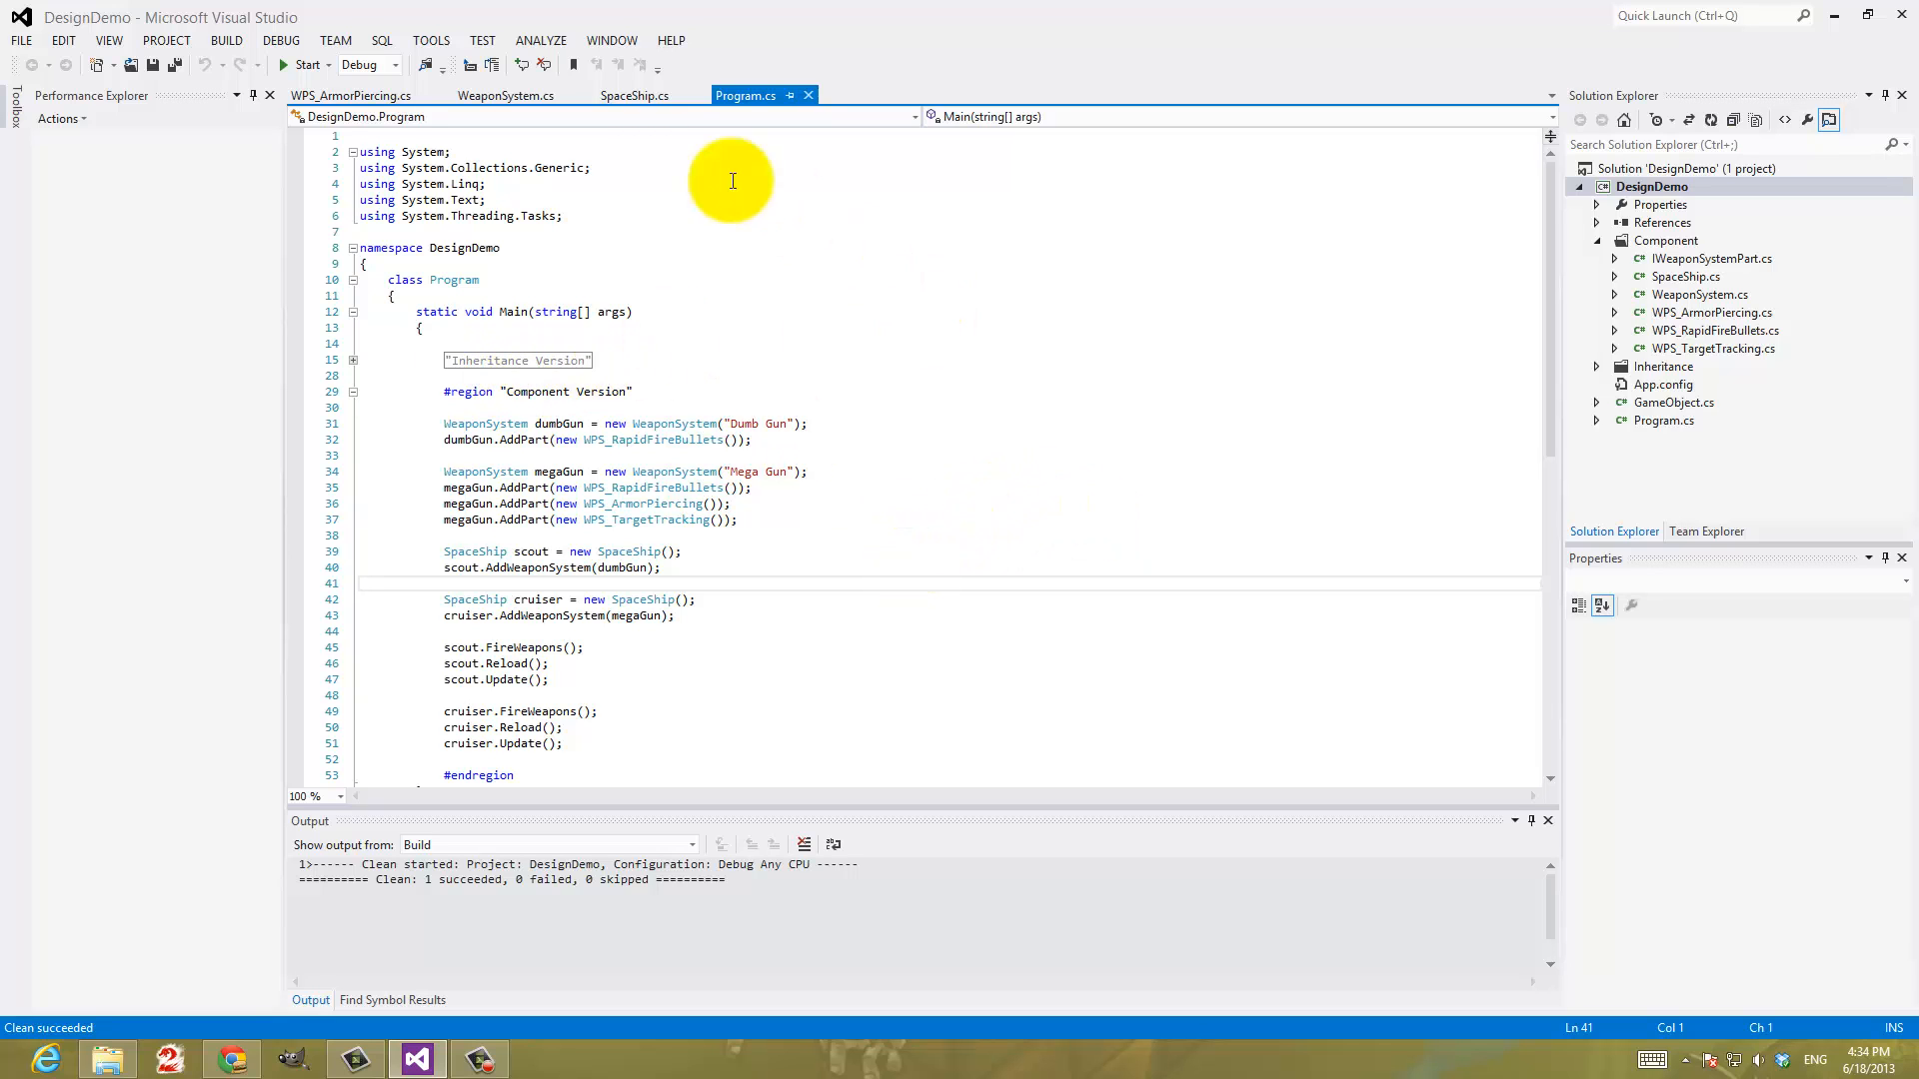
Switch to File Explorer and open the Projects folder inside My Documents\Visual Studio 2012
click(107, 1057)
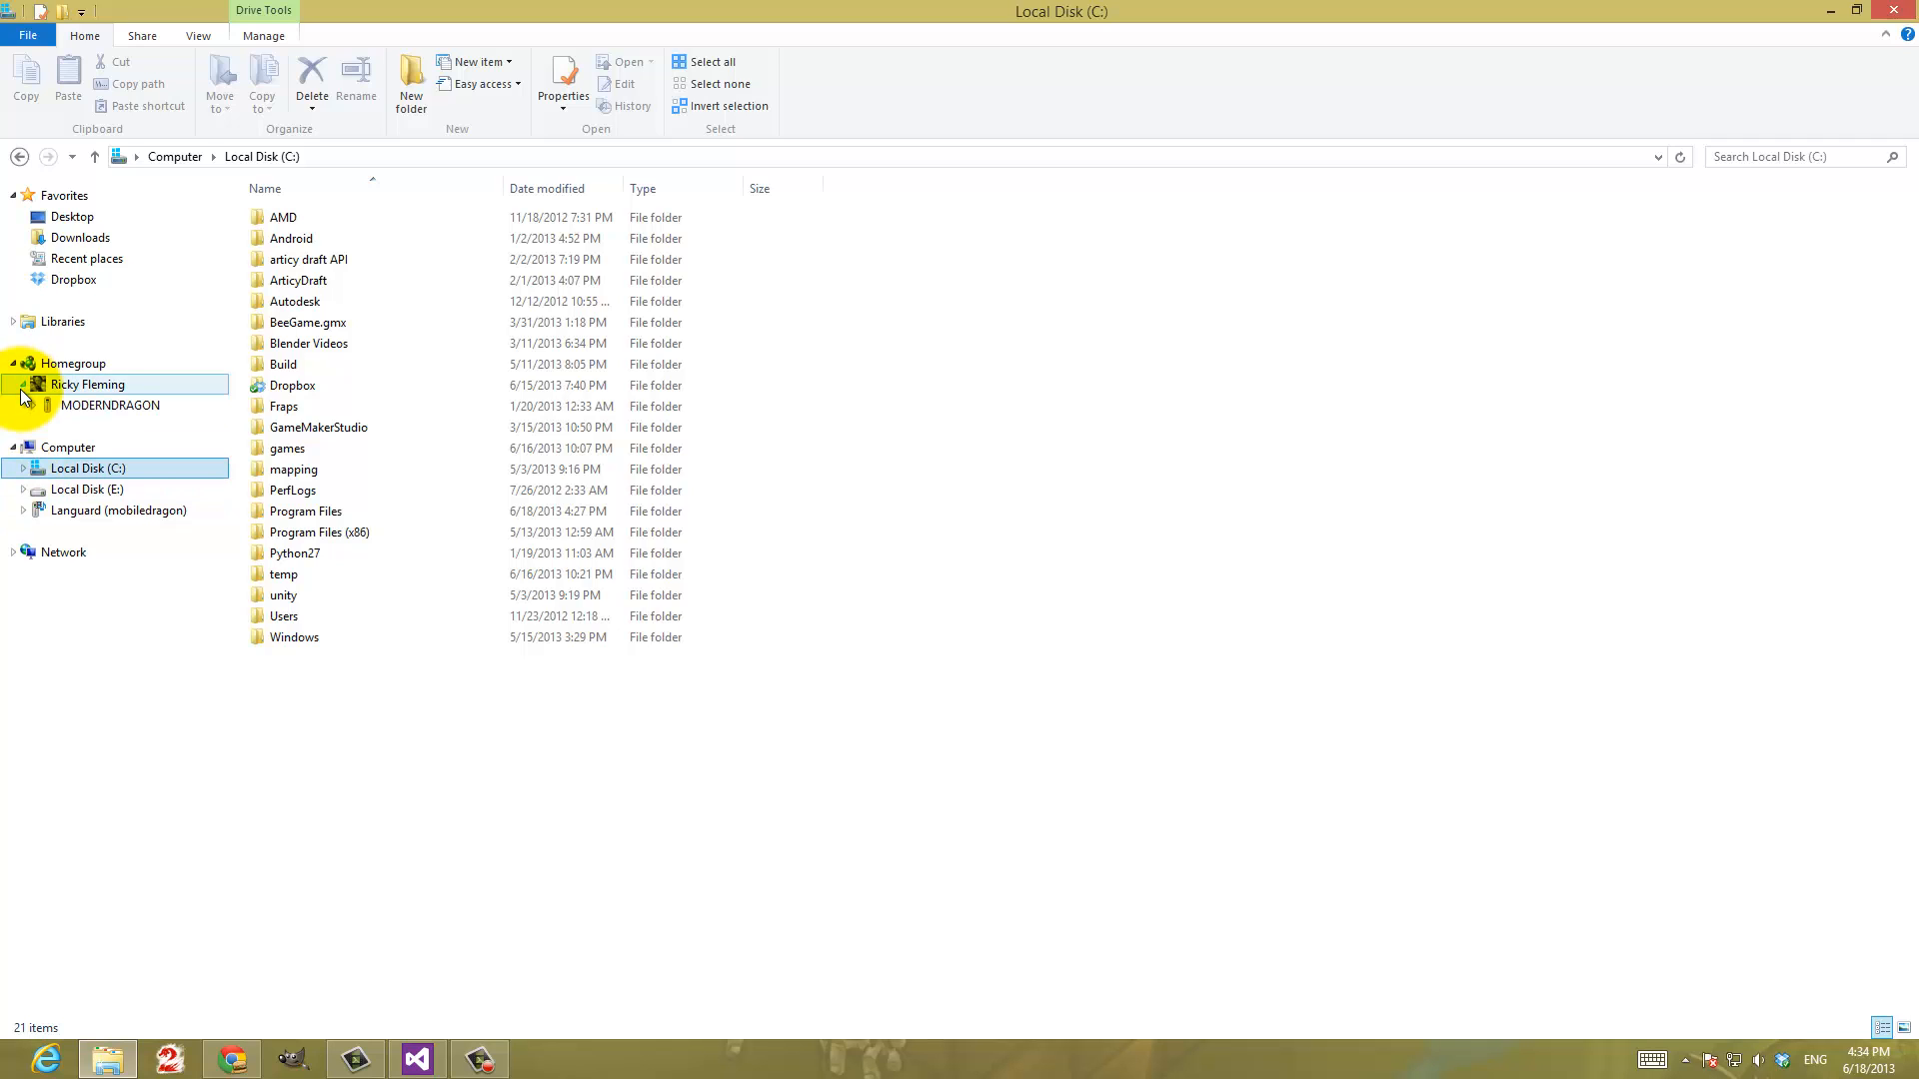
click(13, 321)
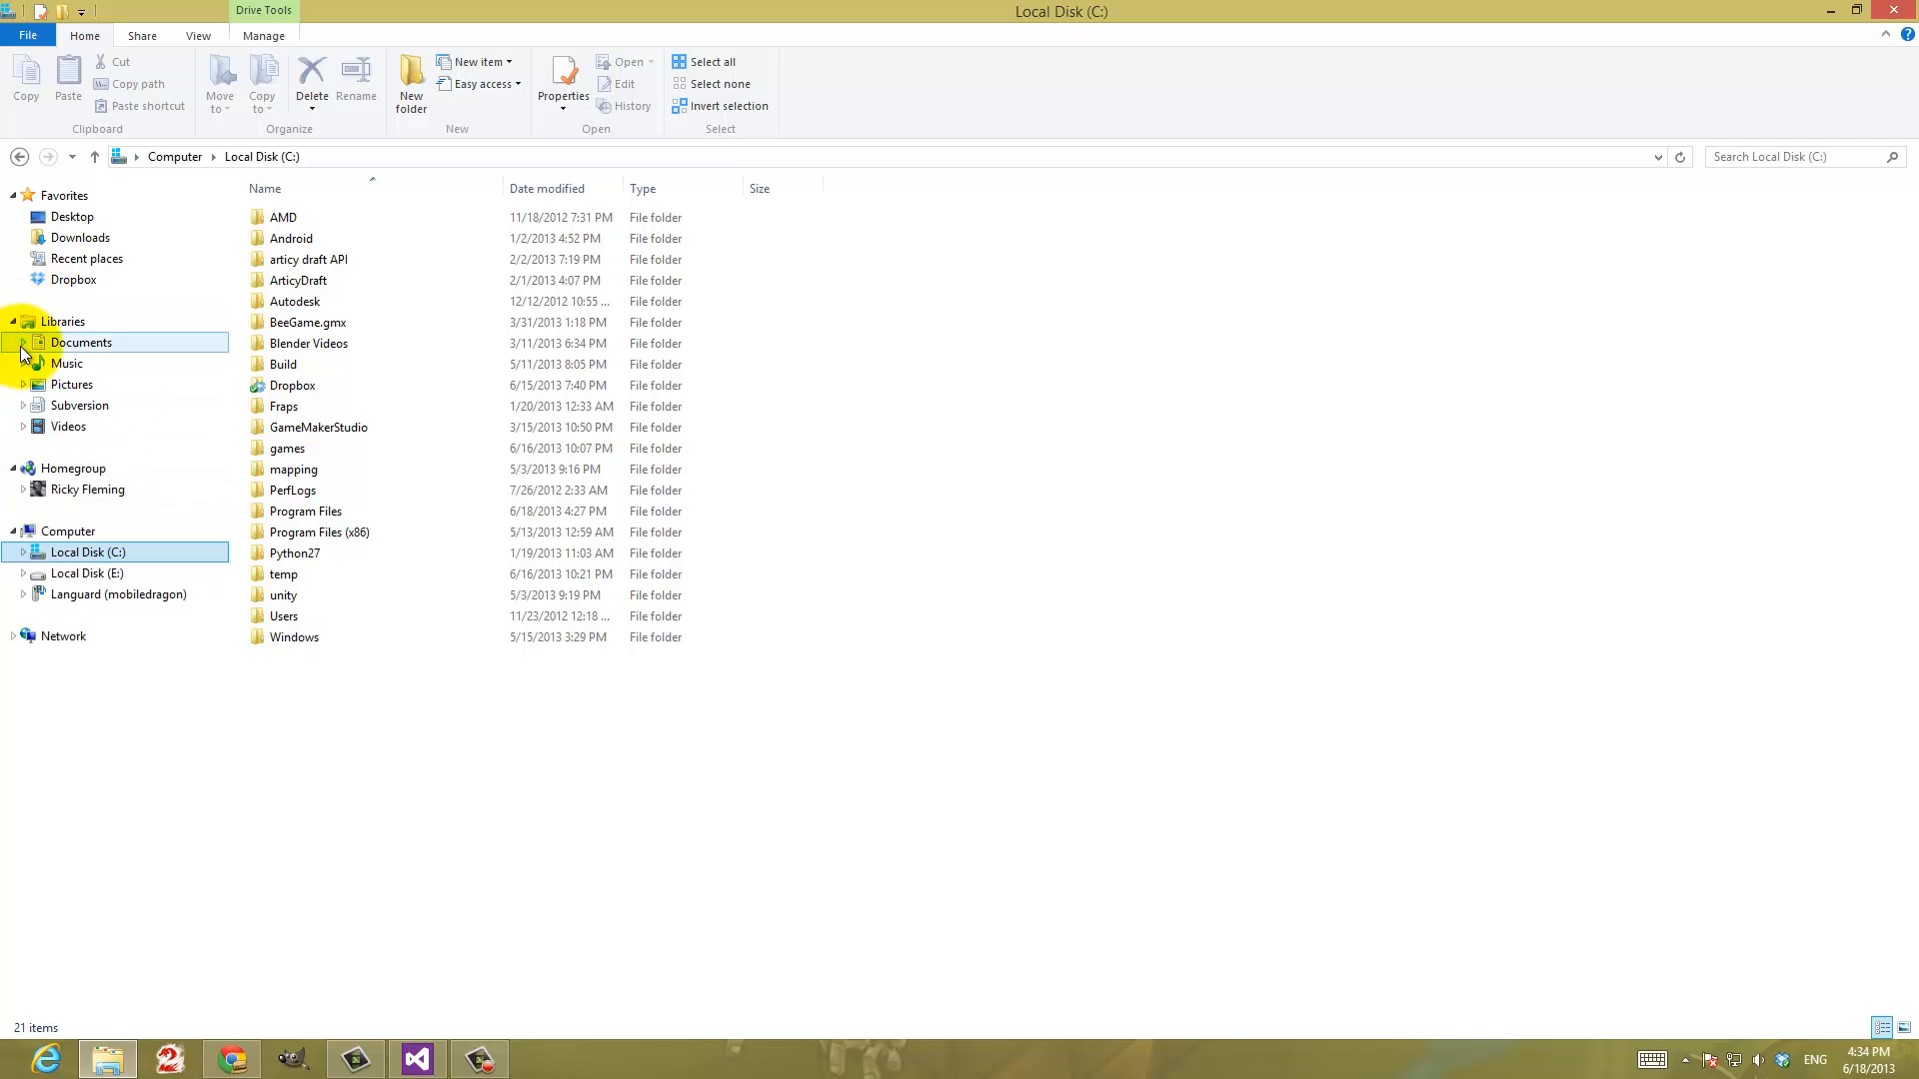
click(23, 343)
click(33, 364)
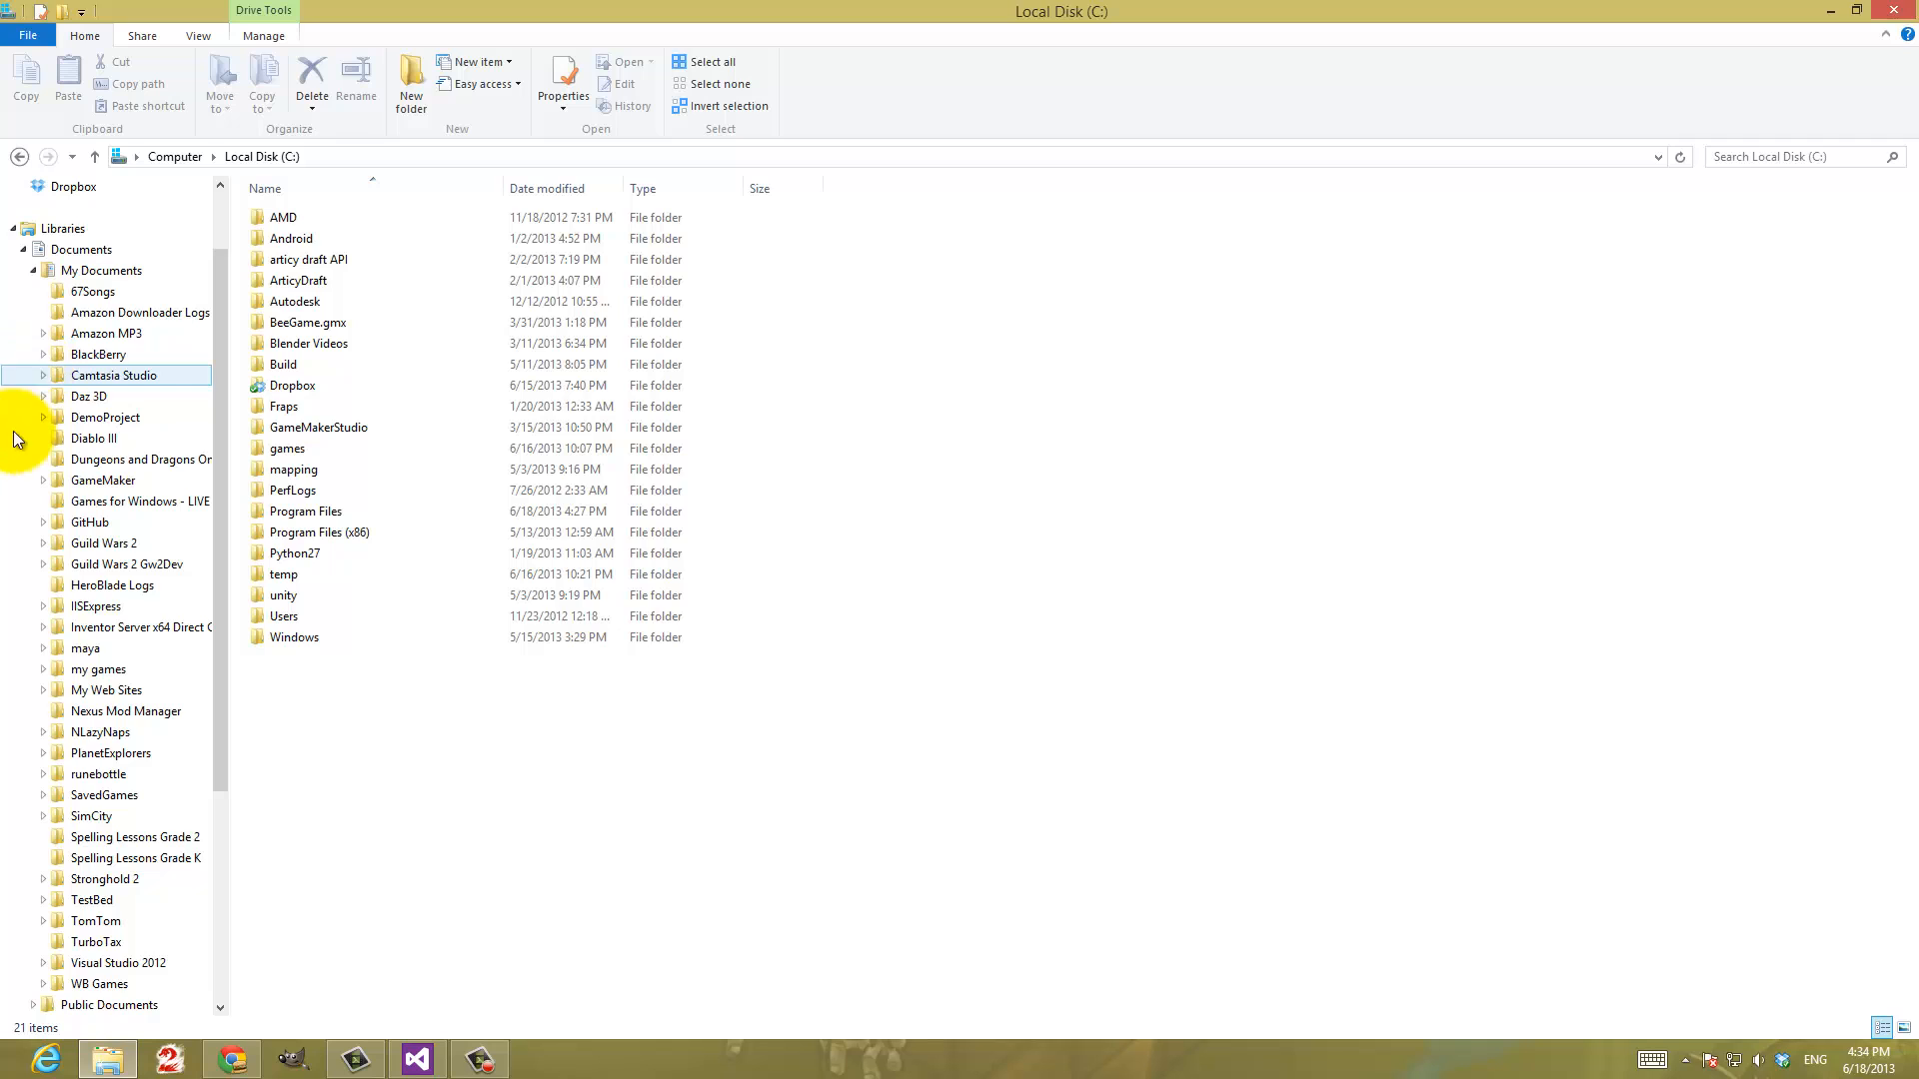
scroll(80, 700, down, 4)
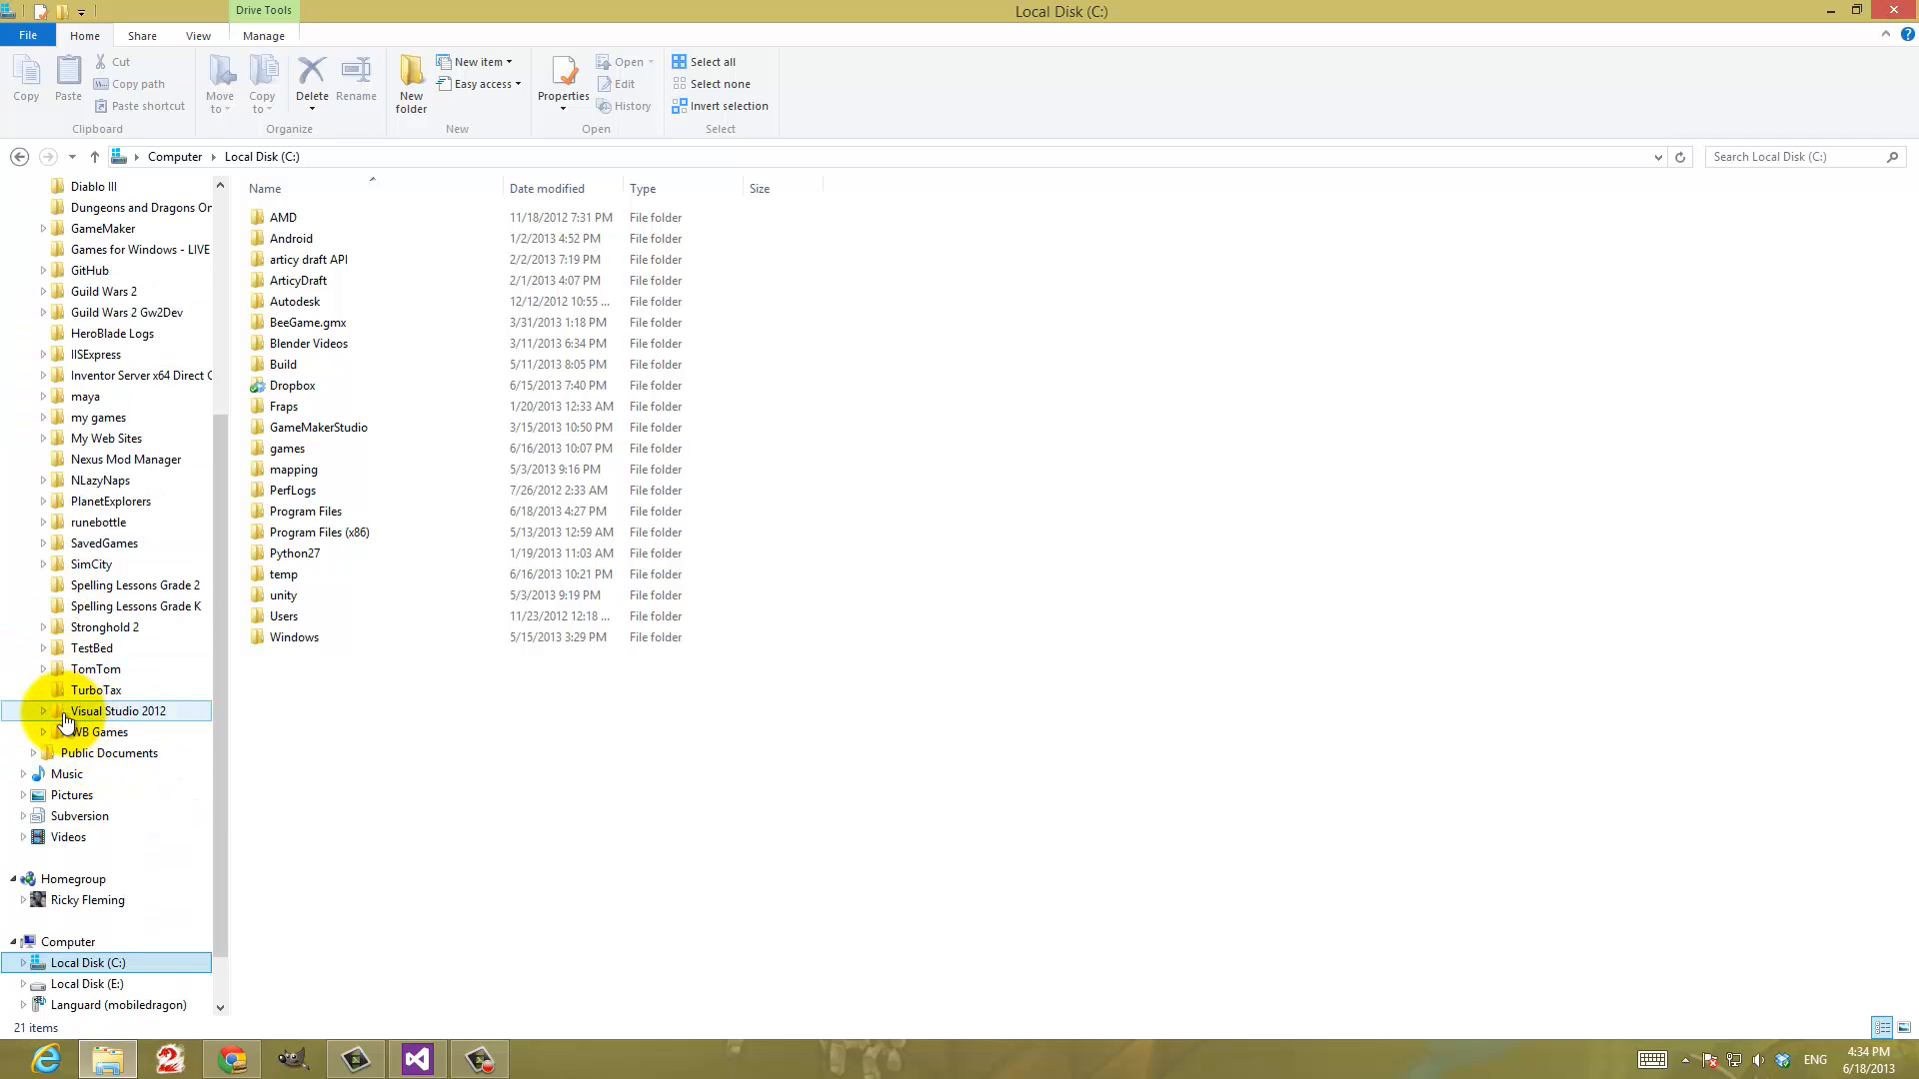
click(43, 711)
click(106, 797)
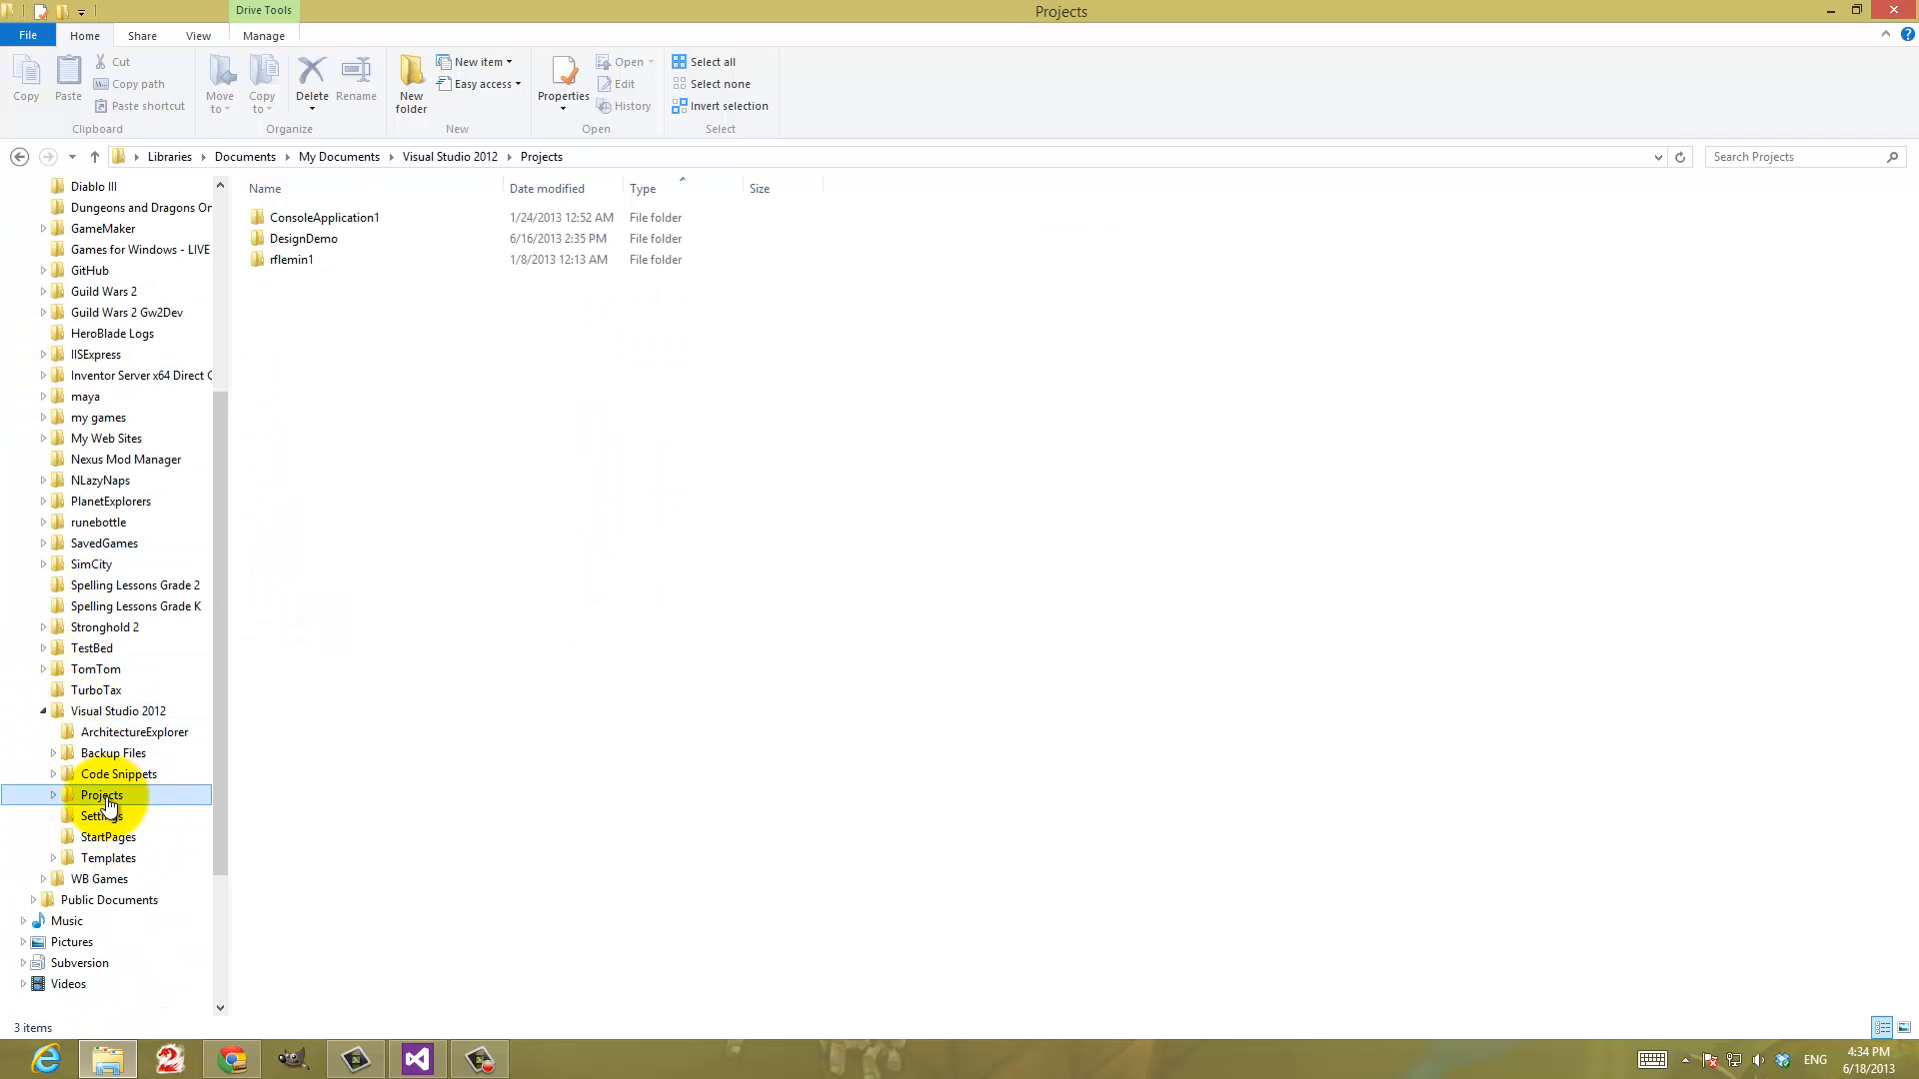
Examine the TortoiseSVN commands offered for the DesignDemo folder, including Import, without running any
click(332, 238)
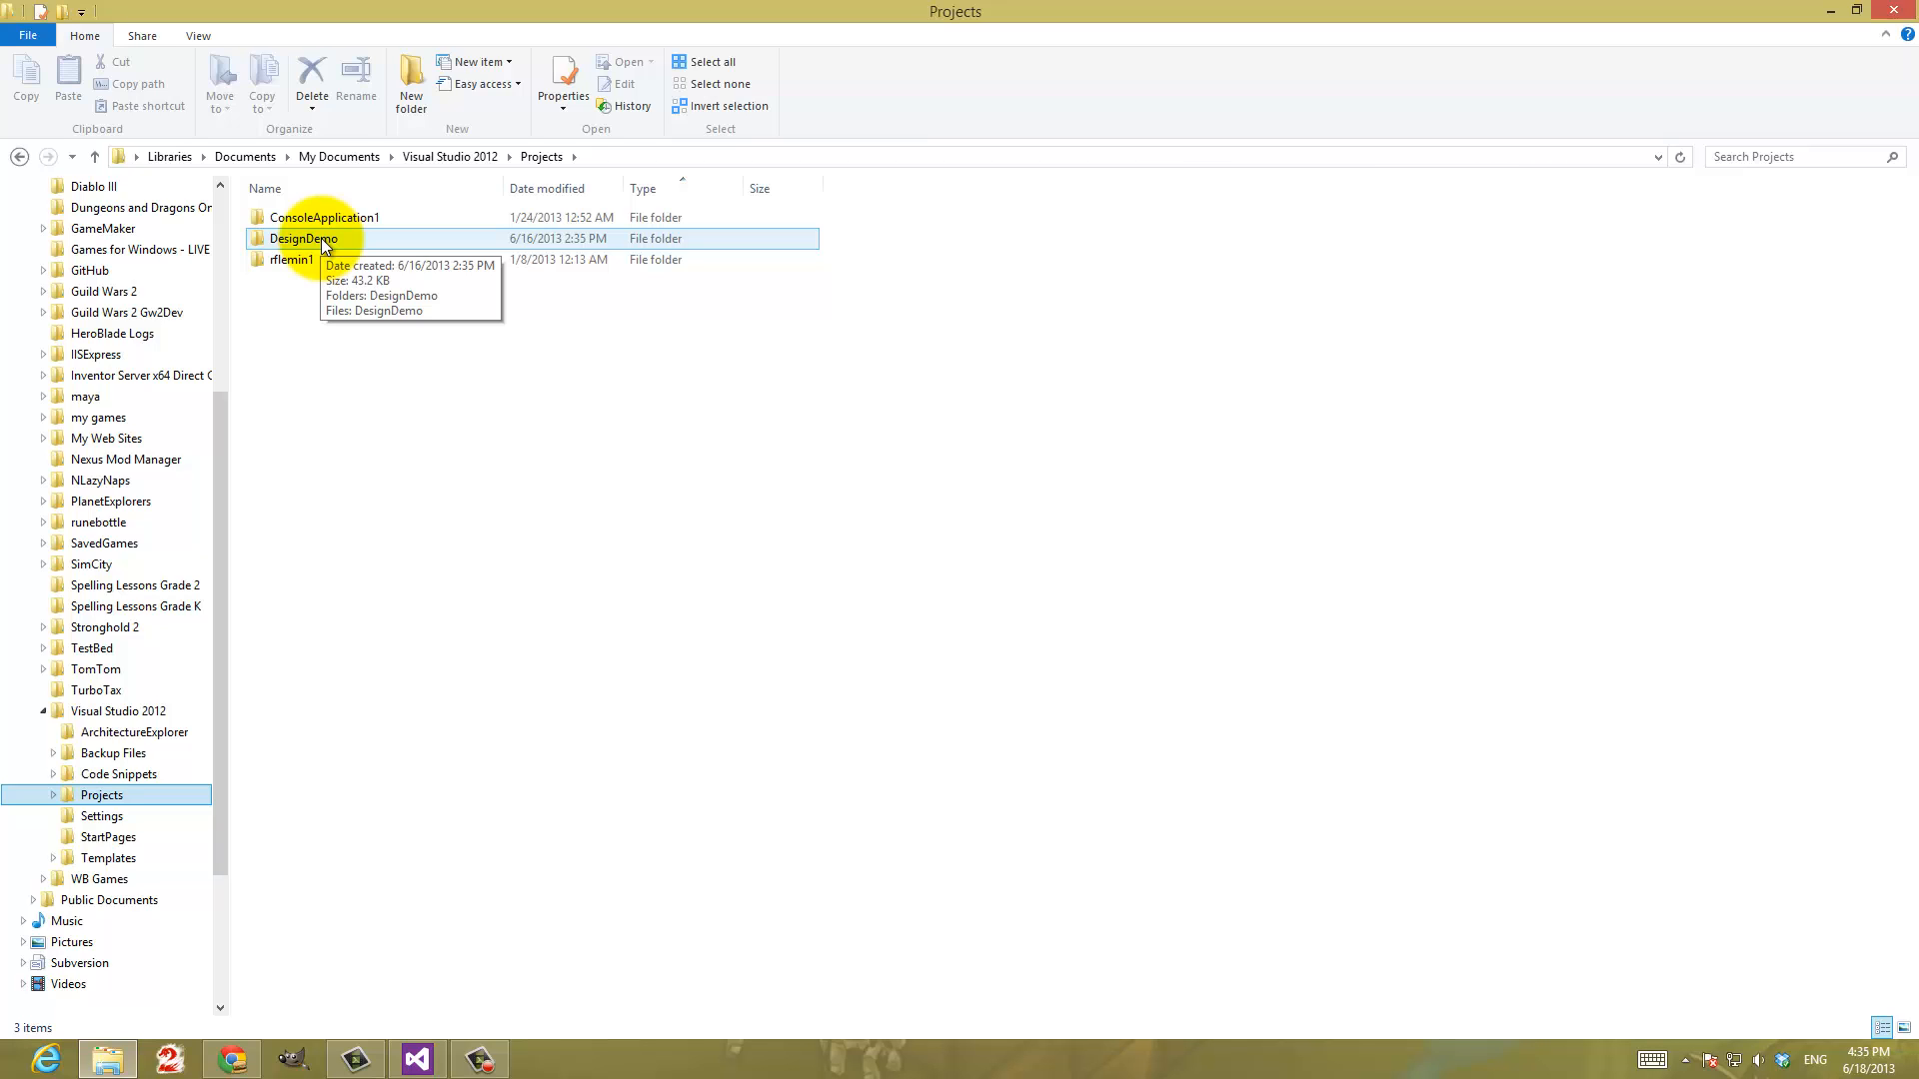
right_click(321, 238)
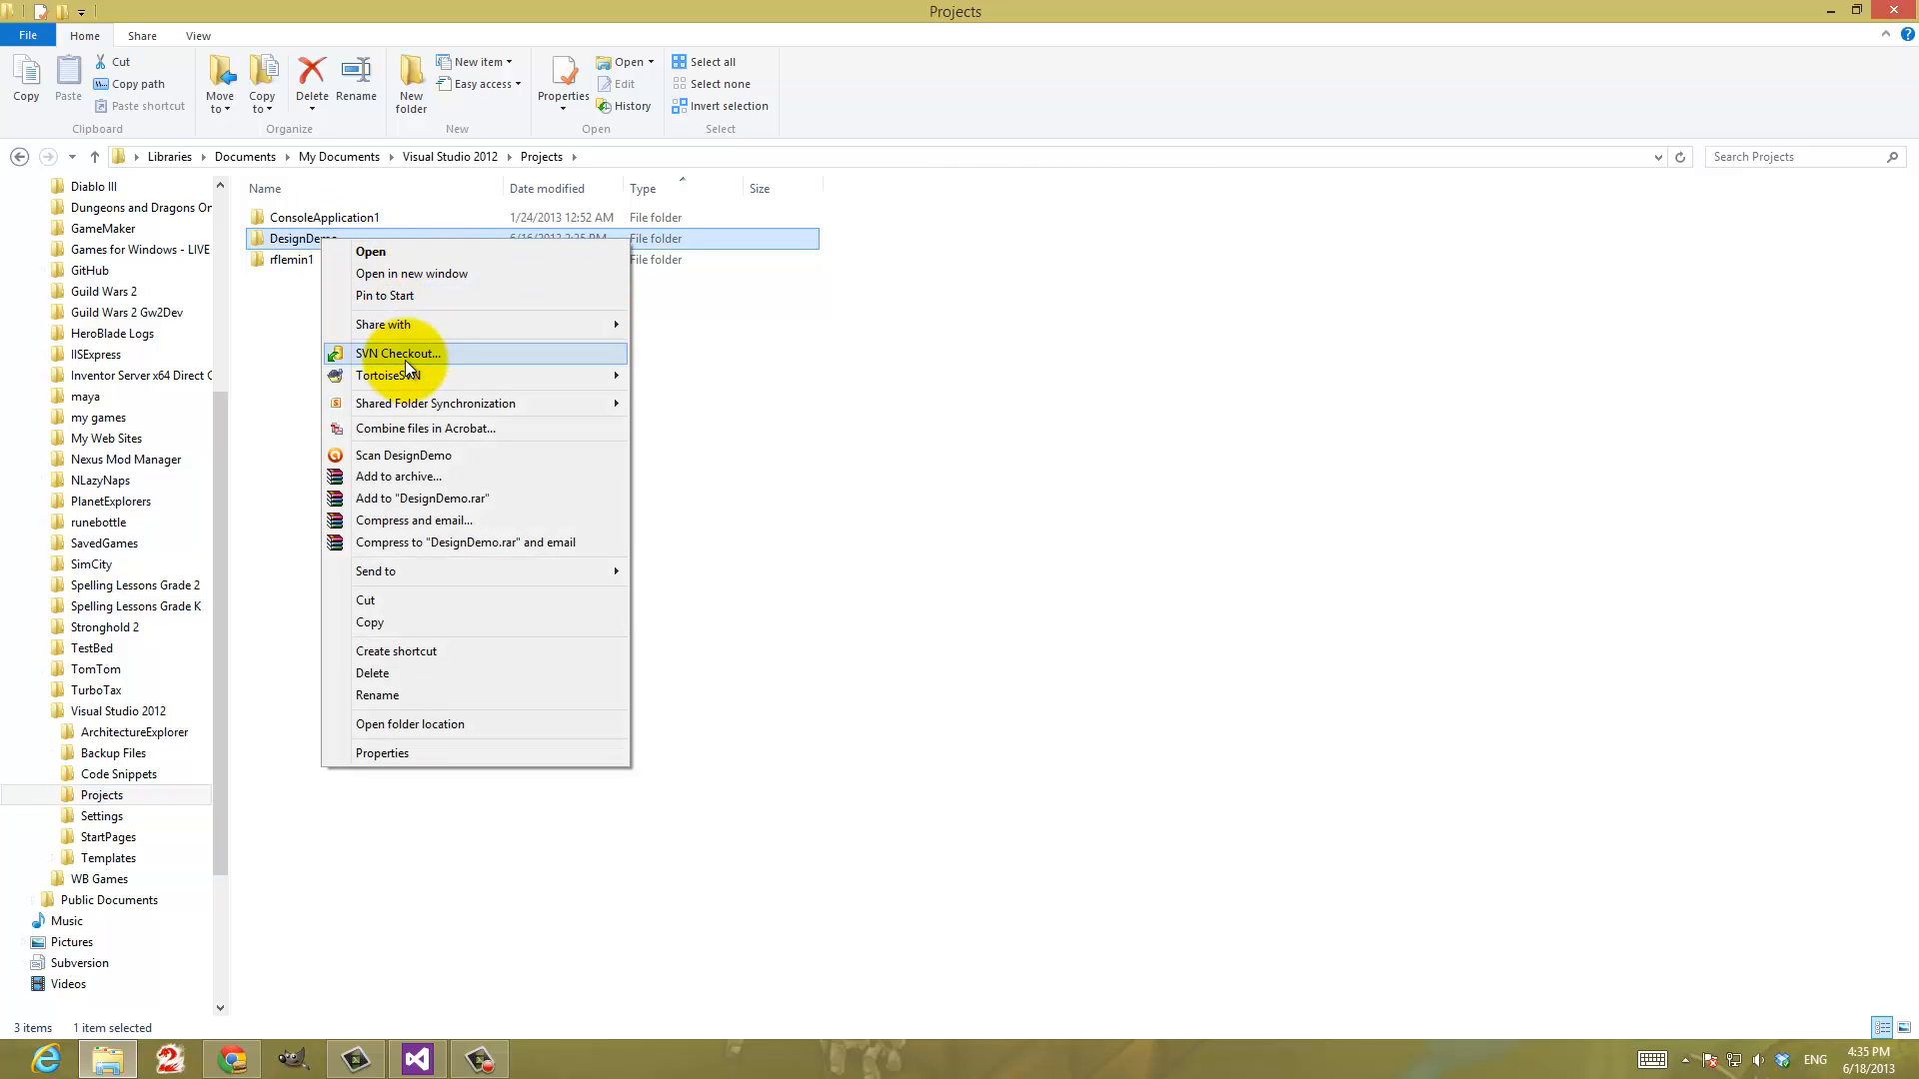
mouse_move(409, 379)
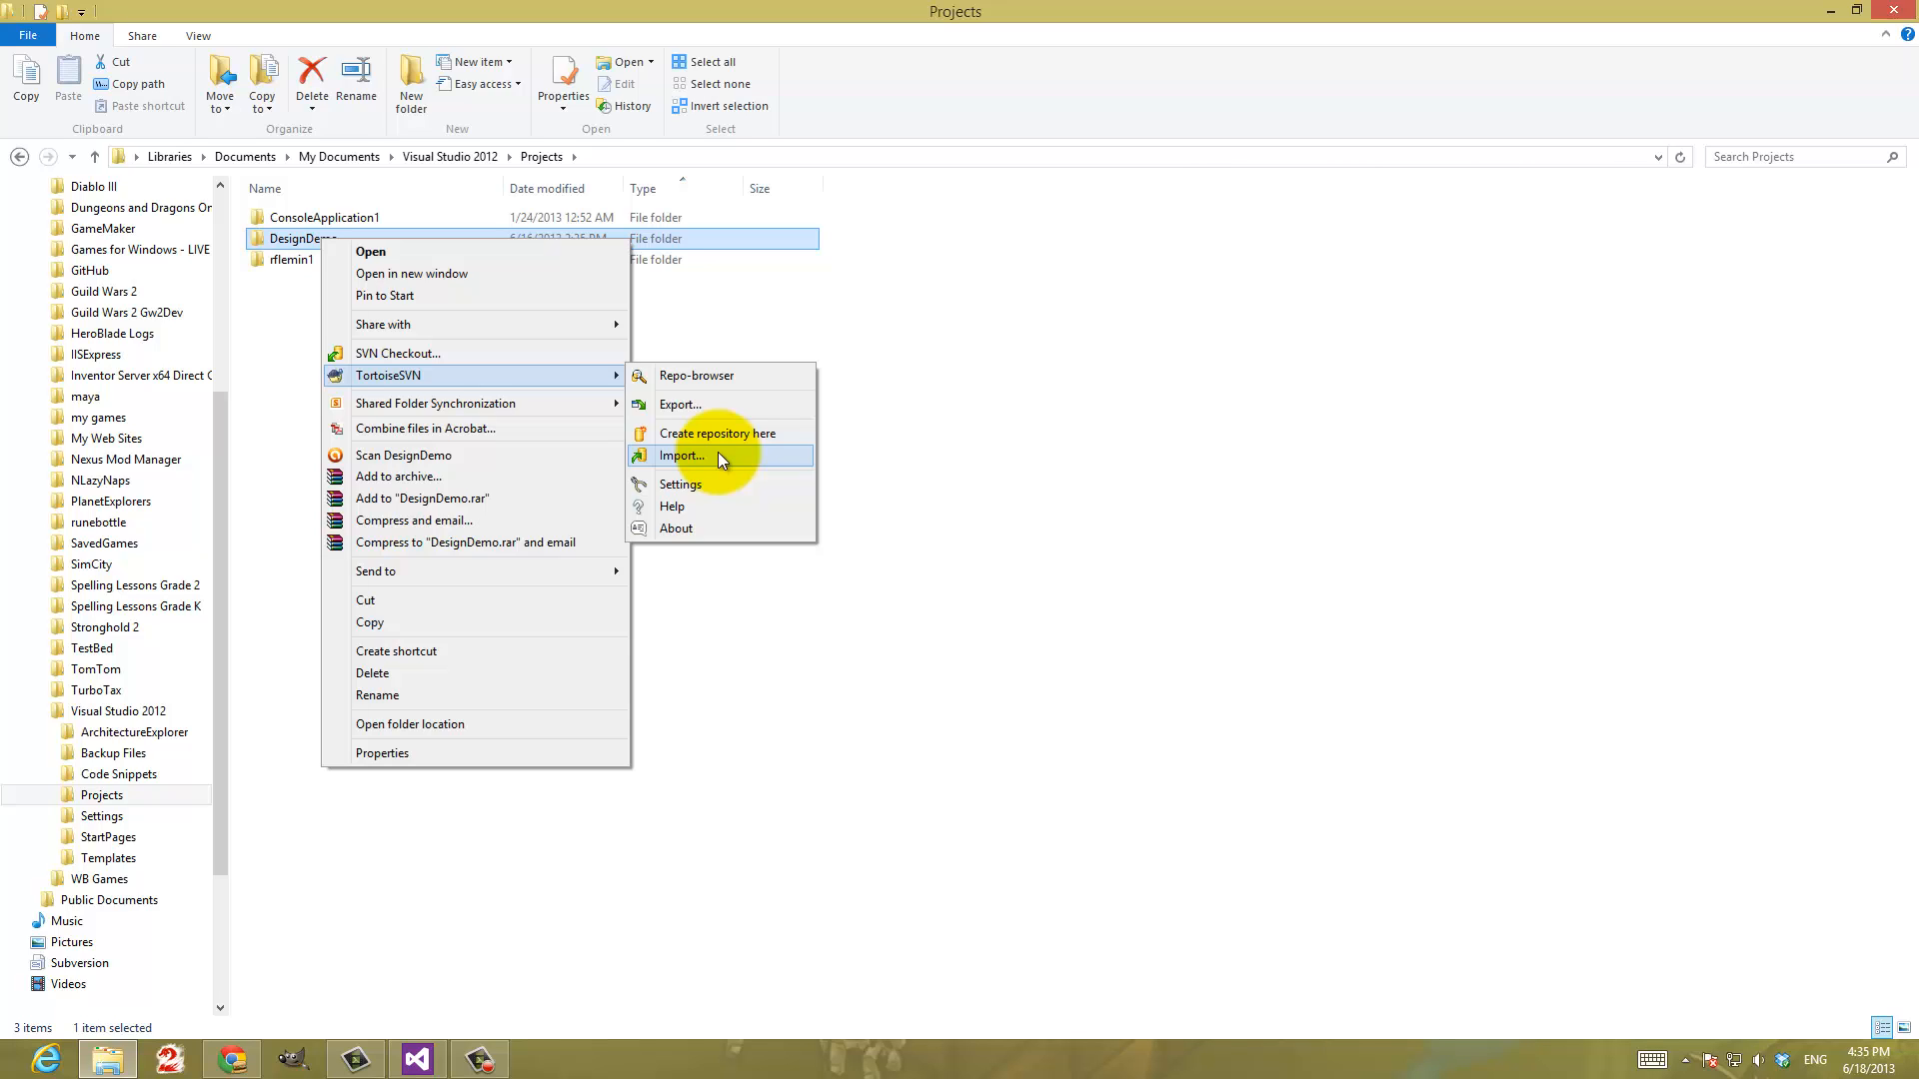
click(849, 348)
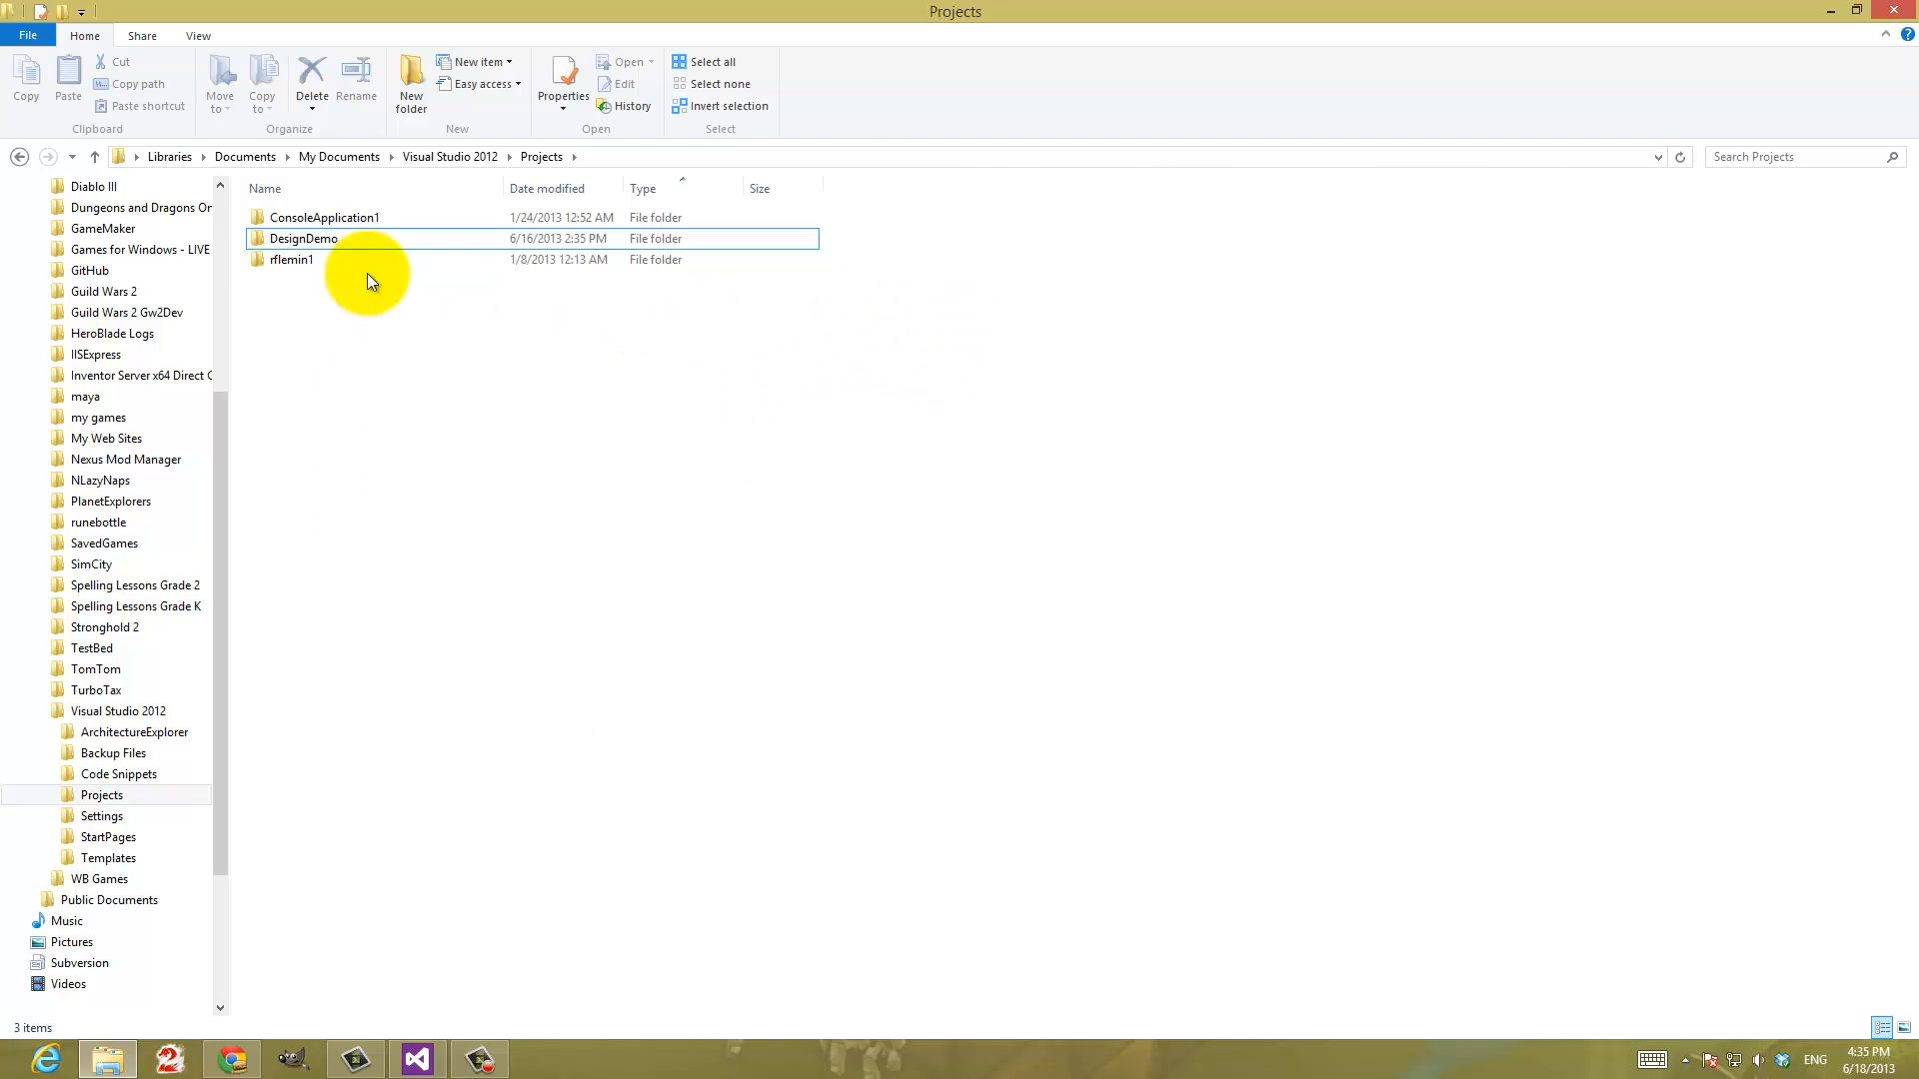
click(298, 243)
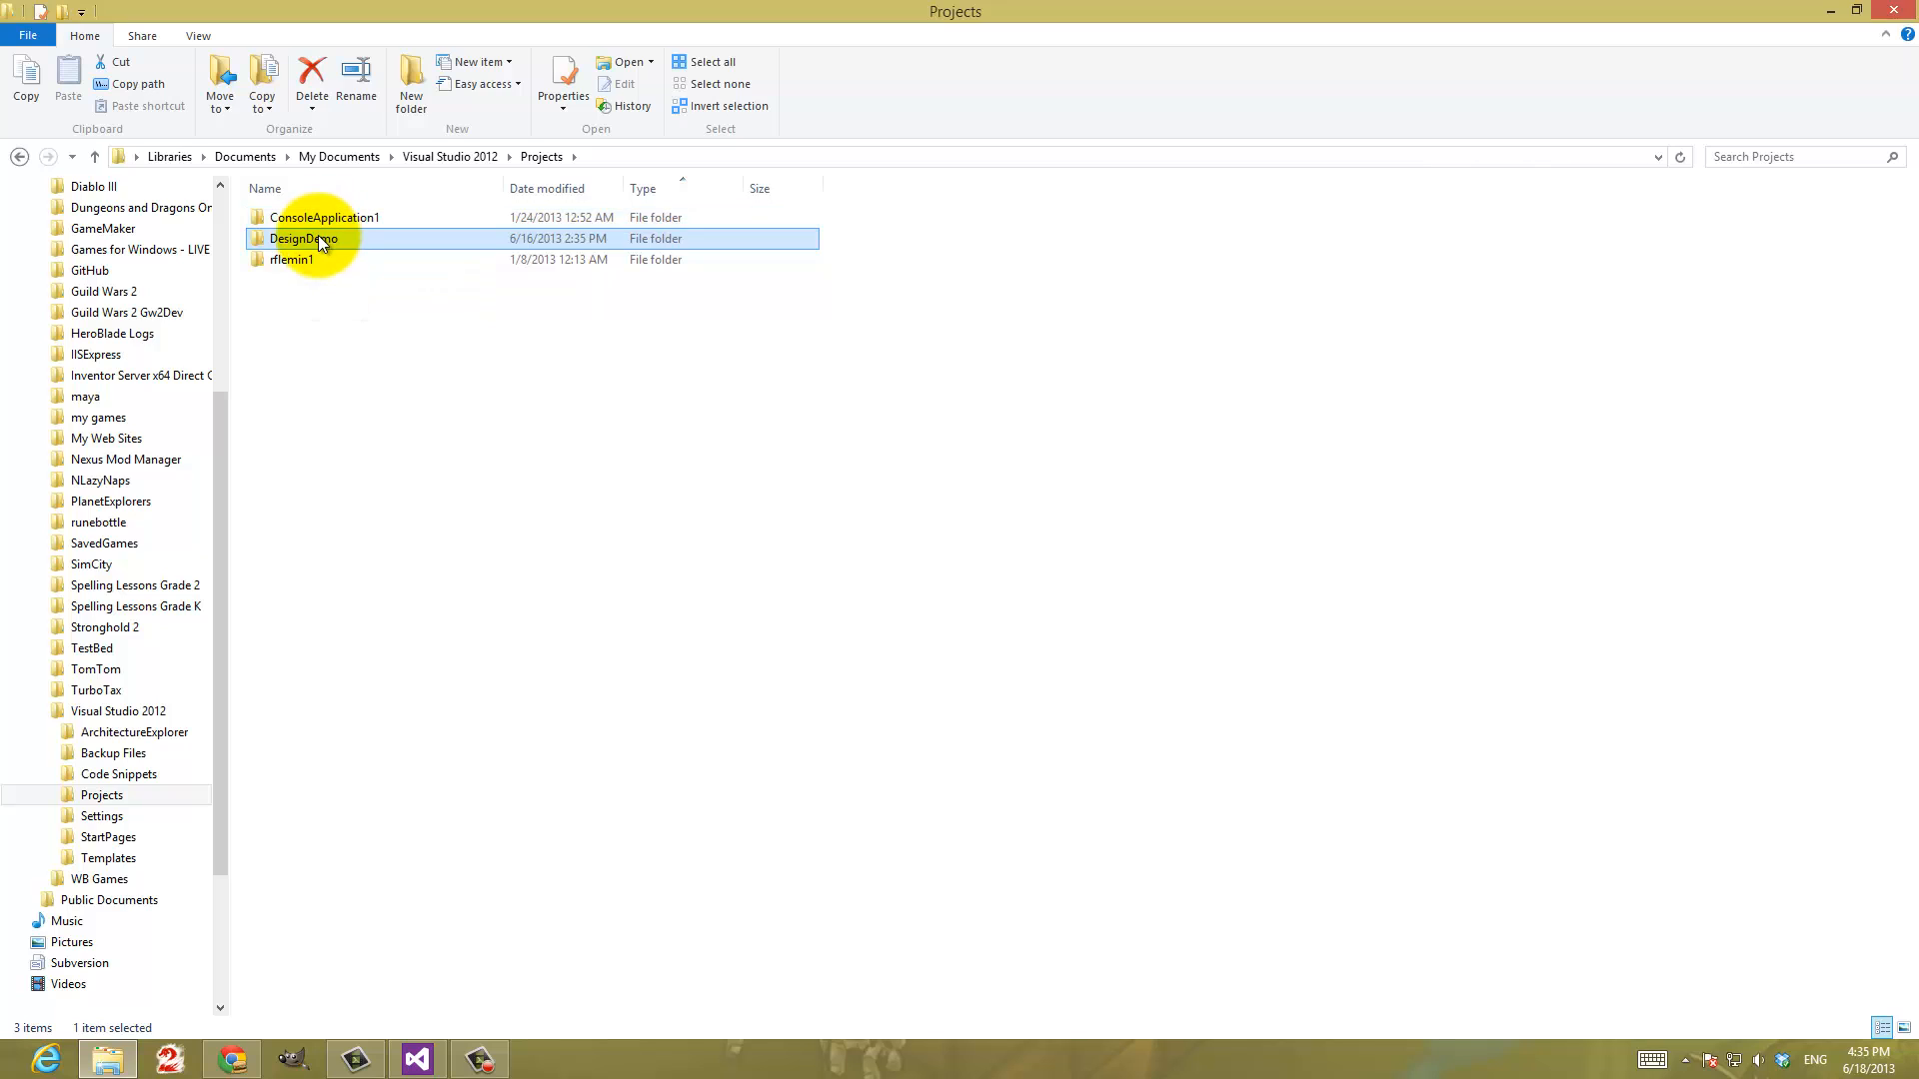
Collapse the Libraries tree and show the root of Local Disk (C:)
click(220, 202)
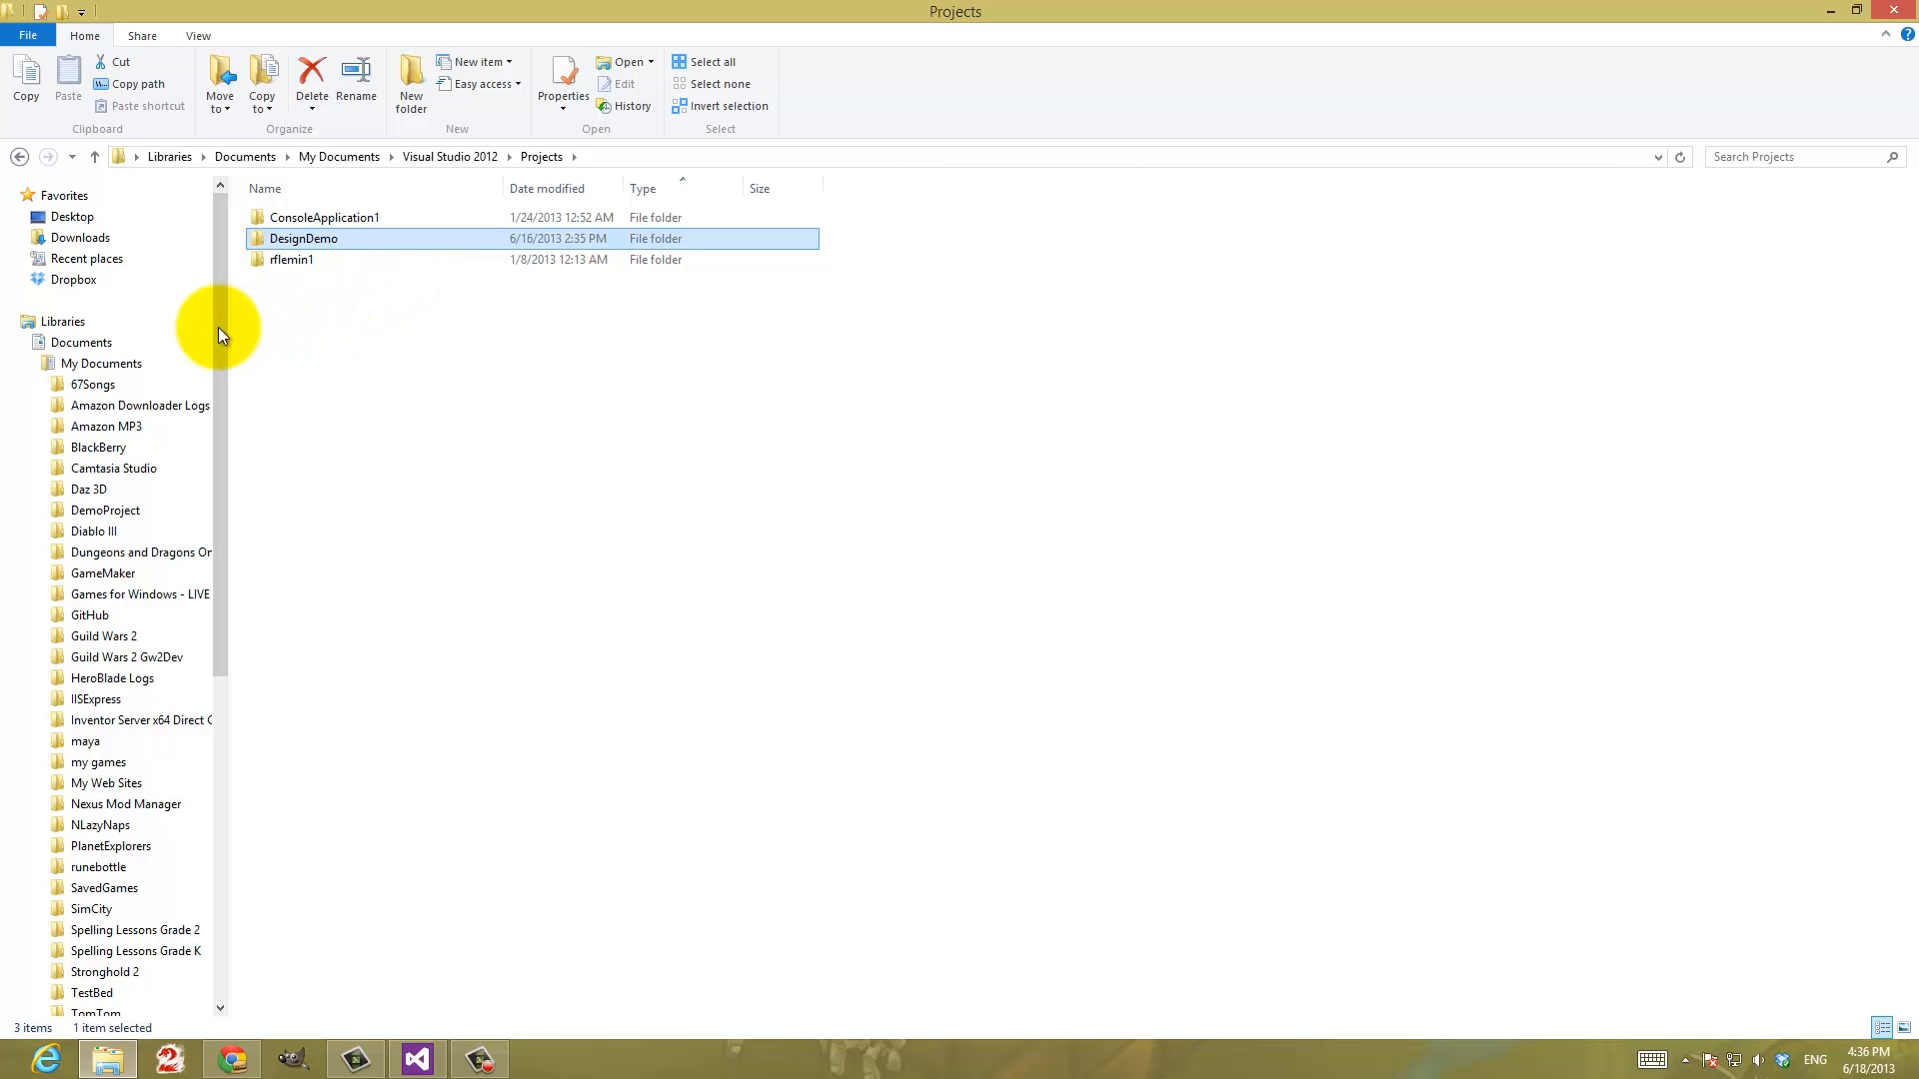
click(12, 322)
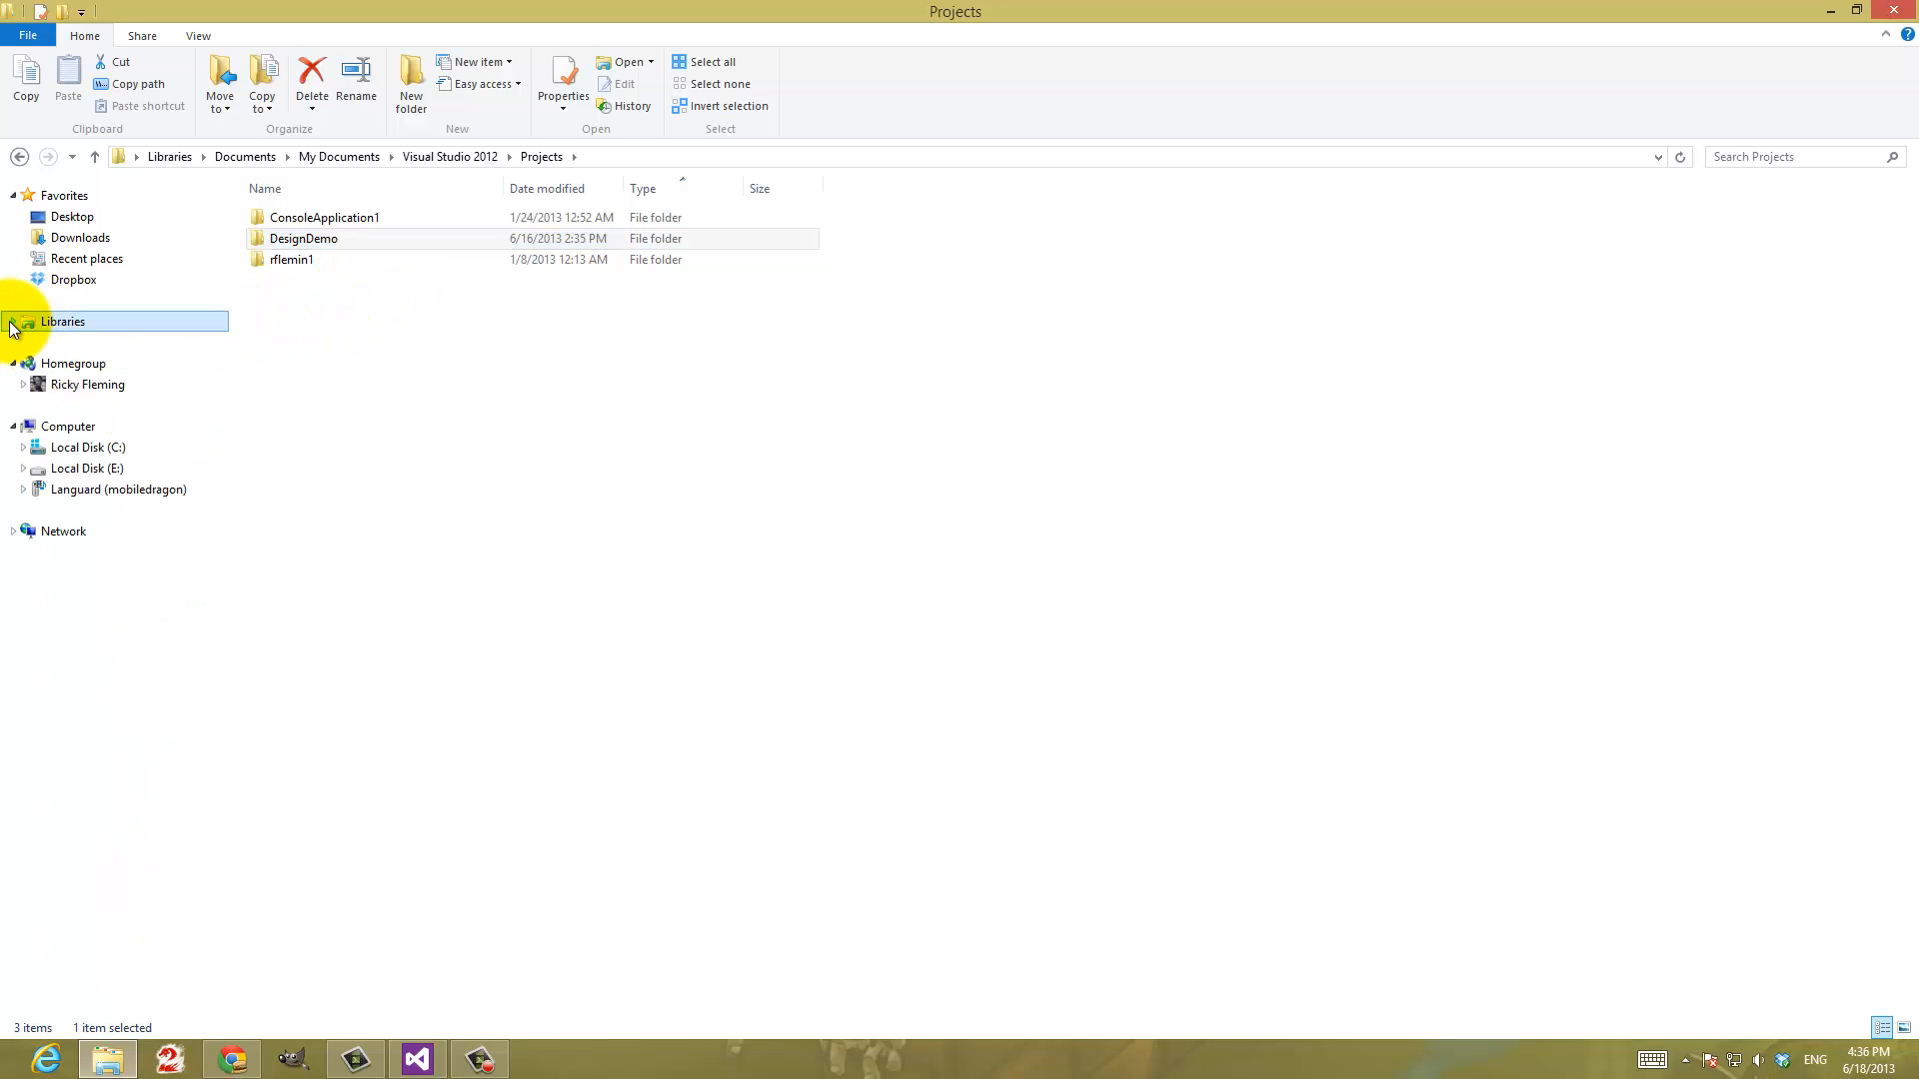
click(89, 447)
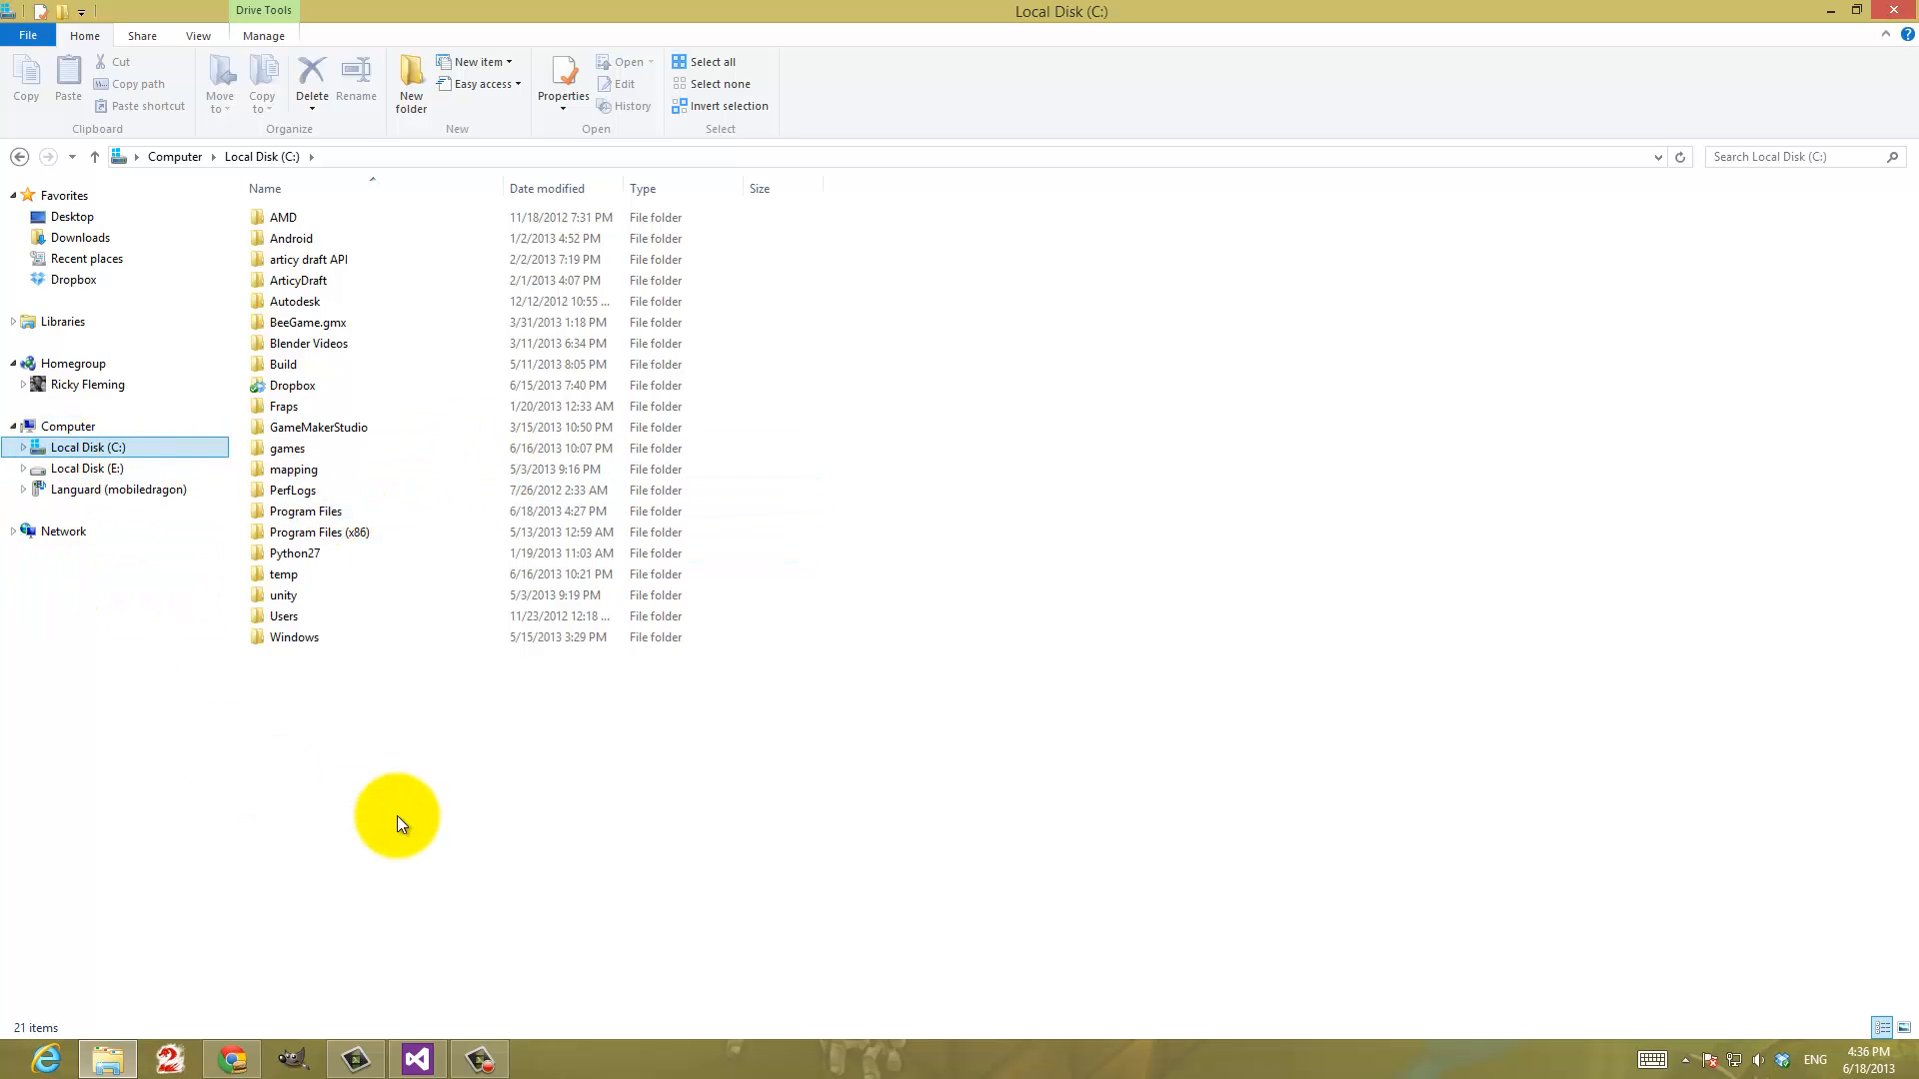
Switch to Chrome and copy the HTTPS trunk URL from the jccc-game-code-samples source checkout instructions
click(231, 1061)
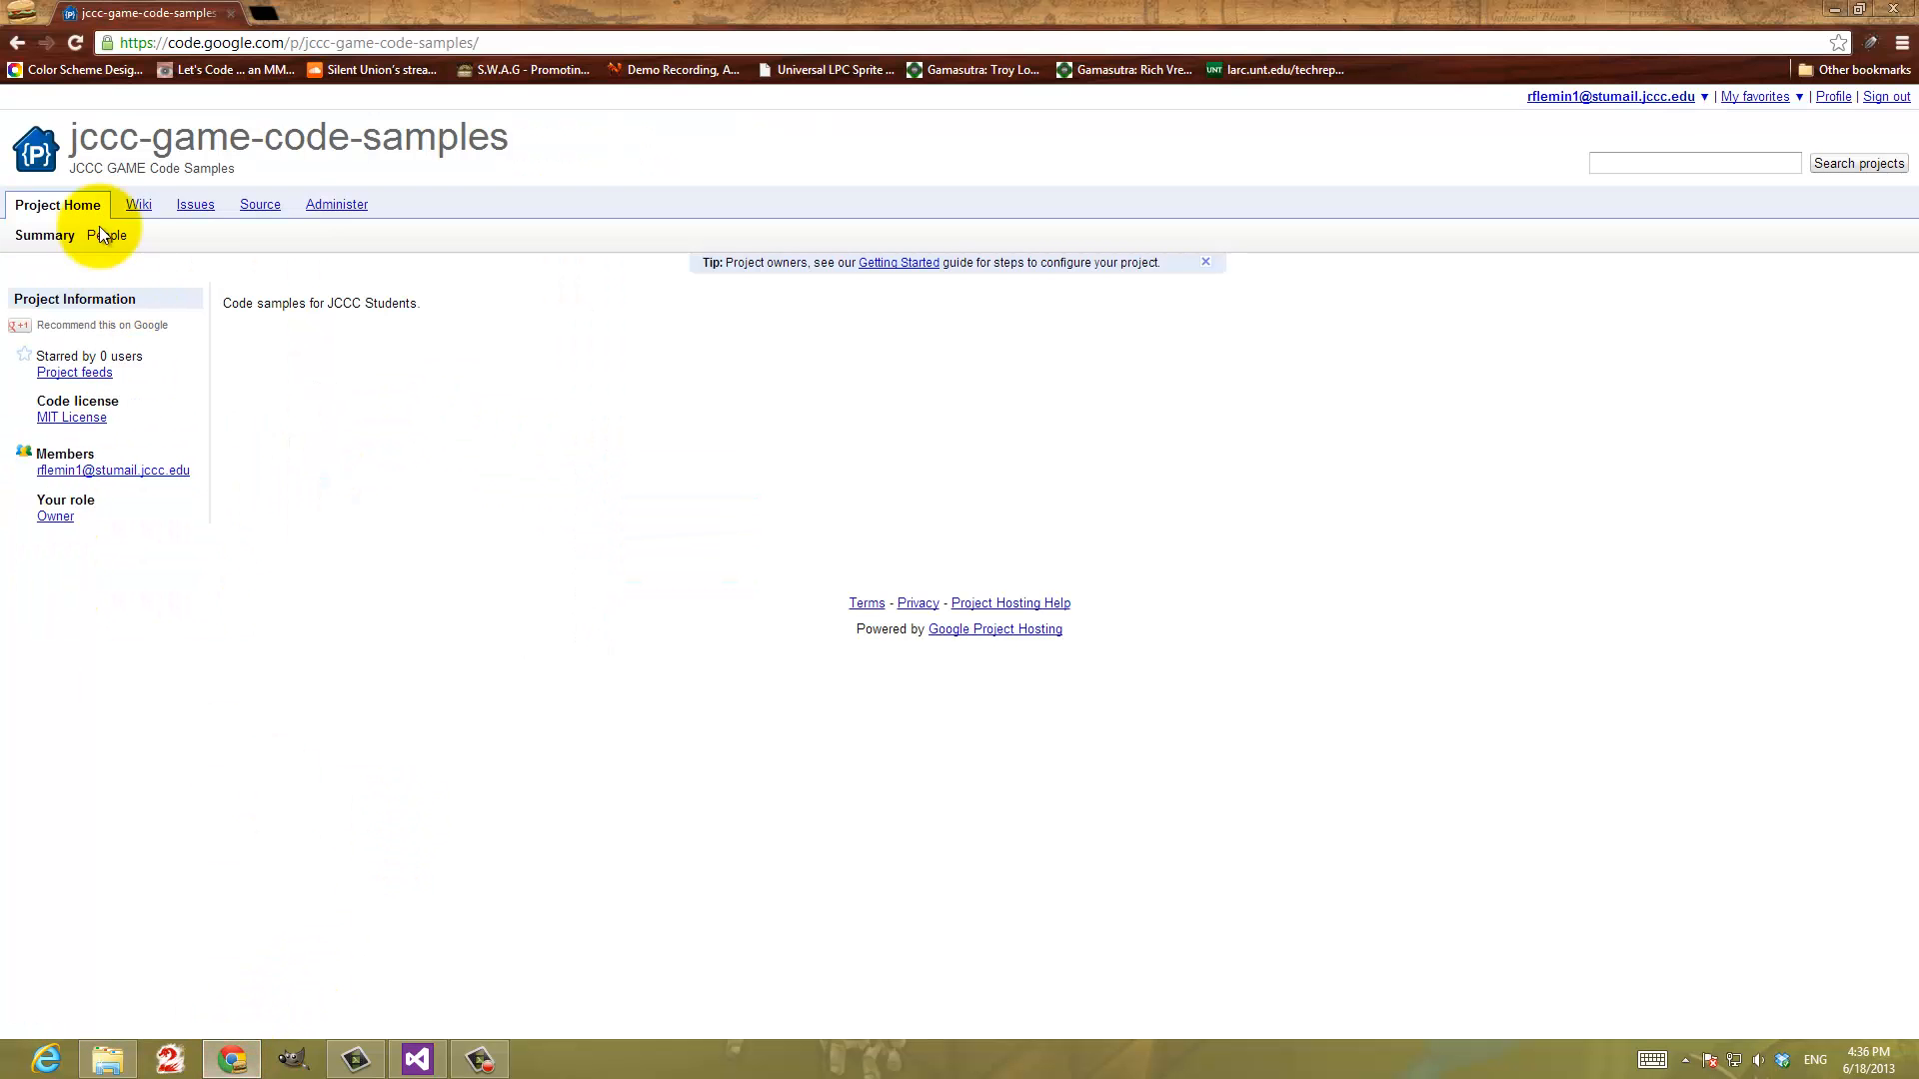
click(256, 208)
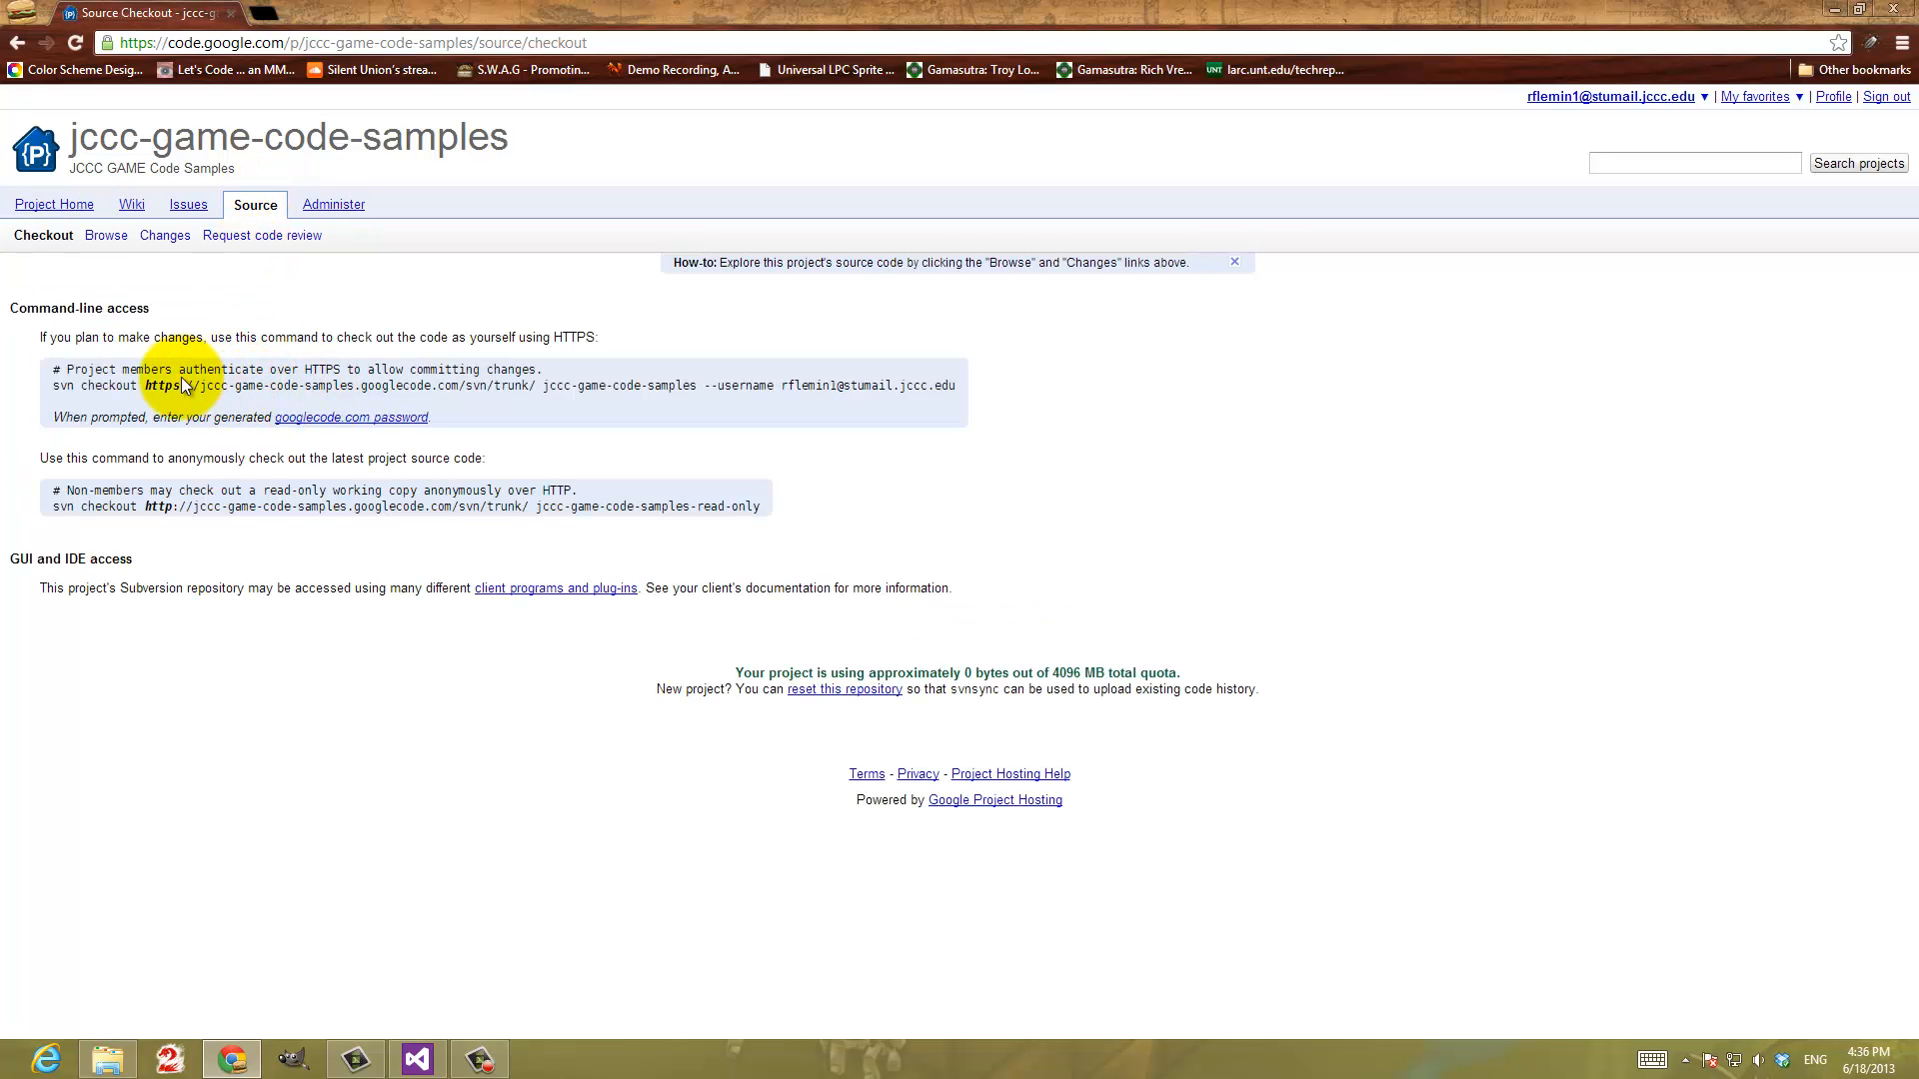
drag(146, 390, 536, 387)
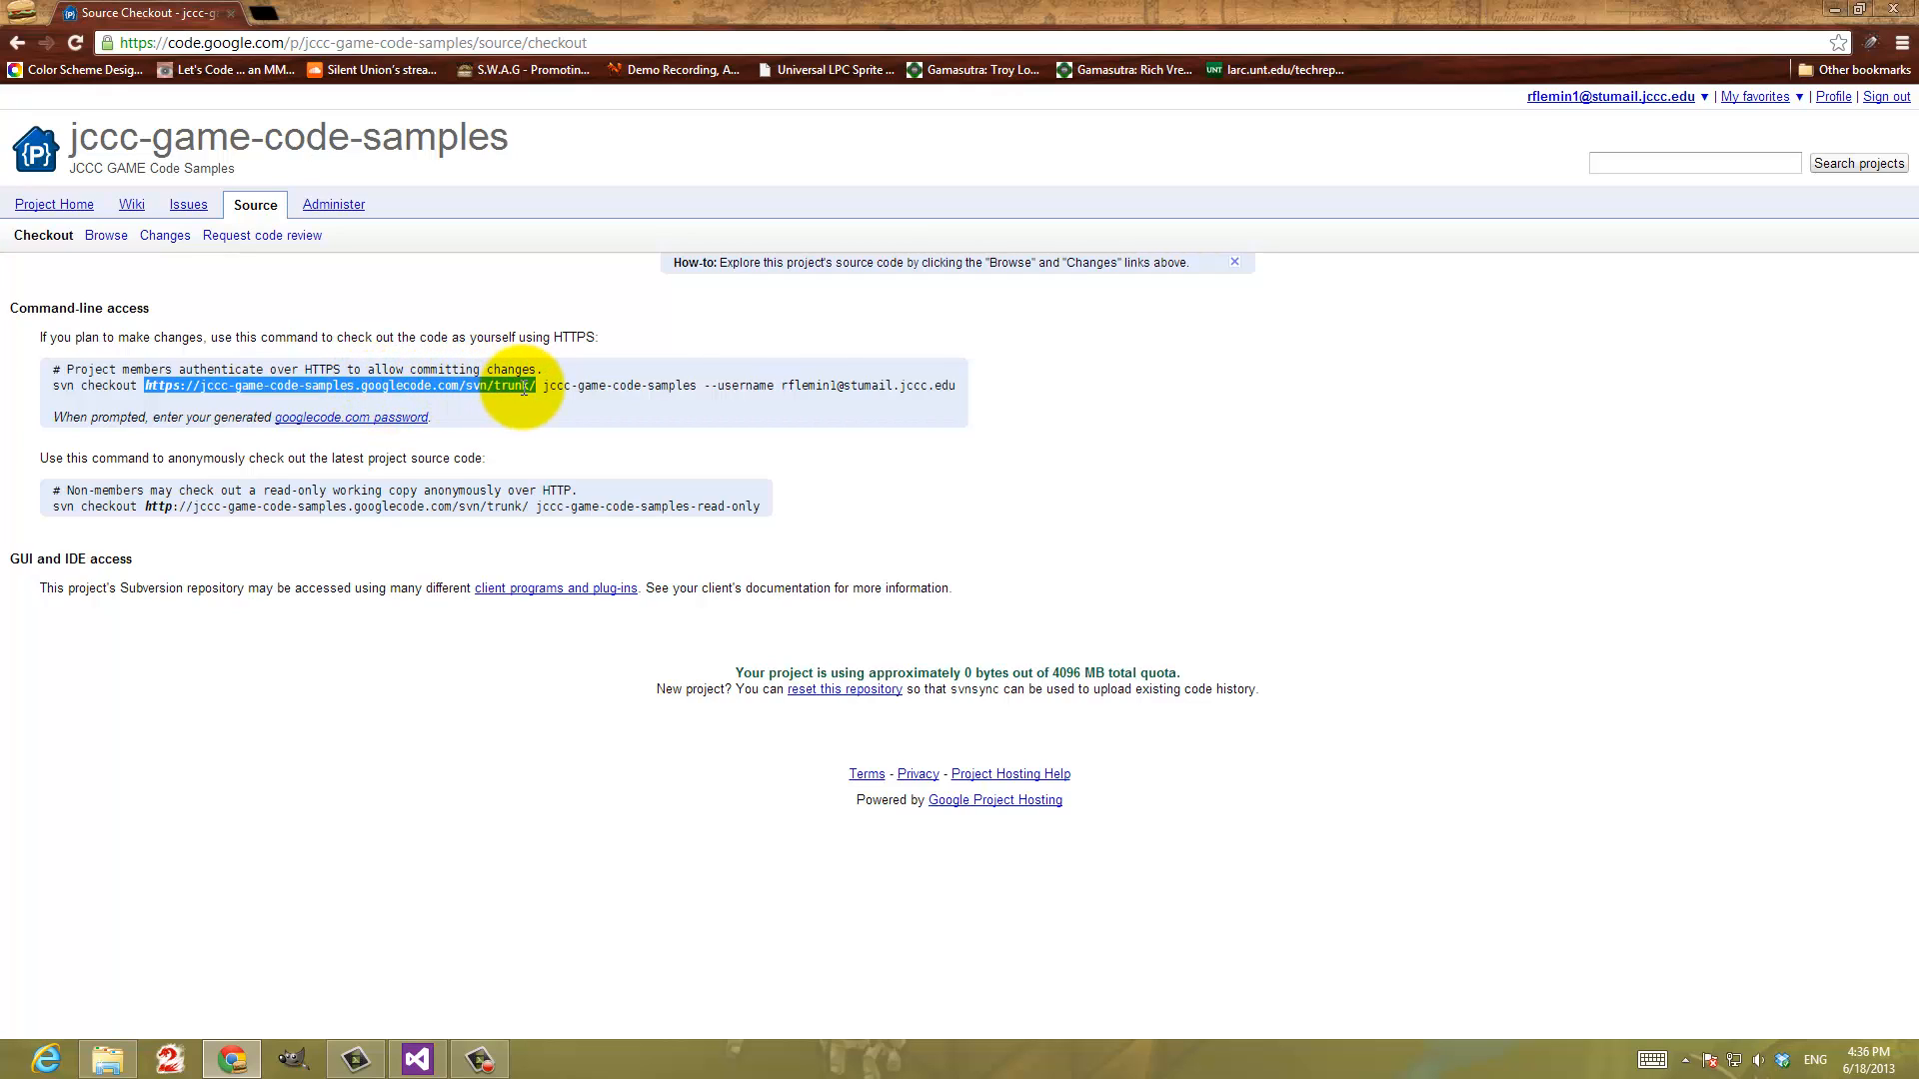
right_click(473, 379)
click(545, 400)
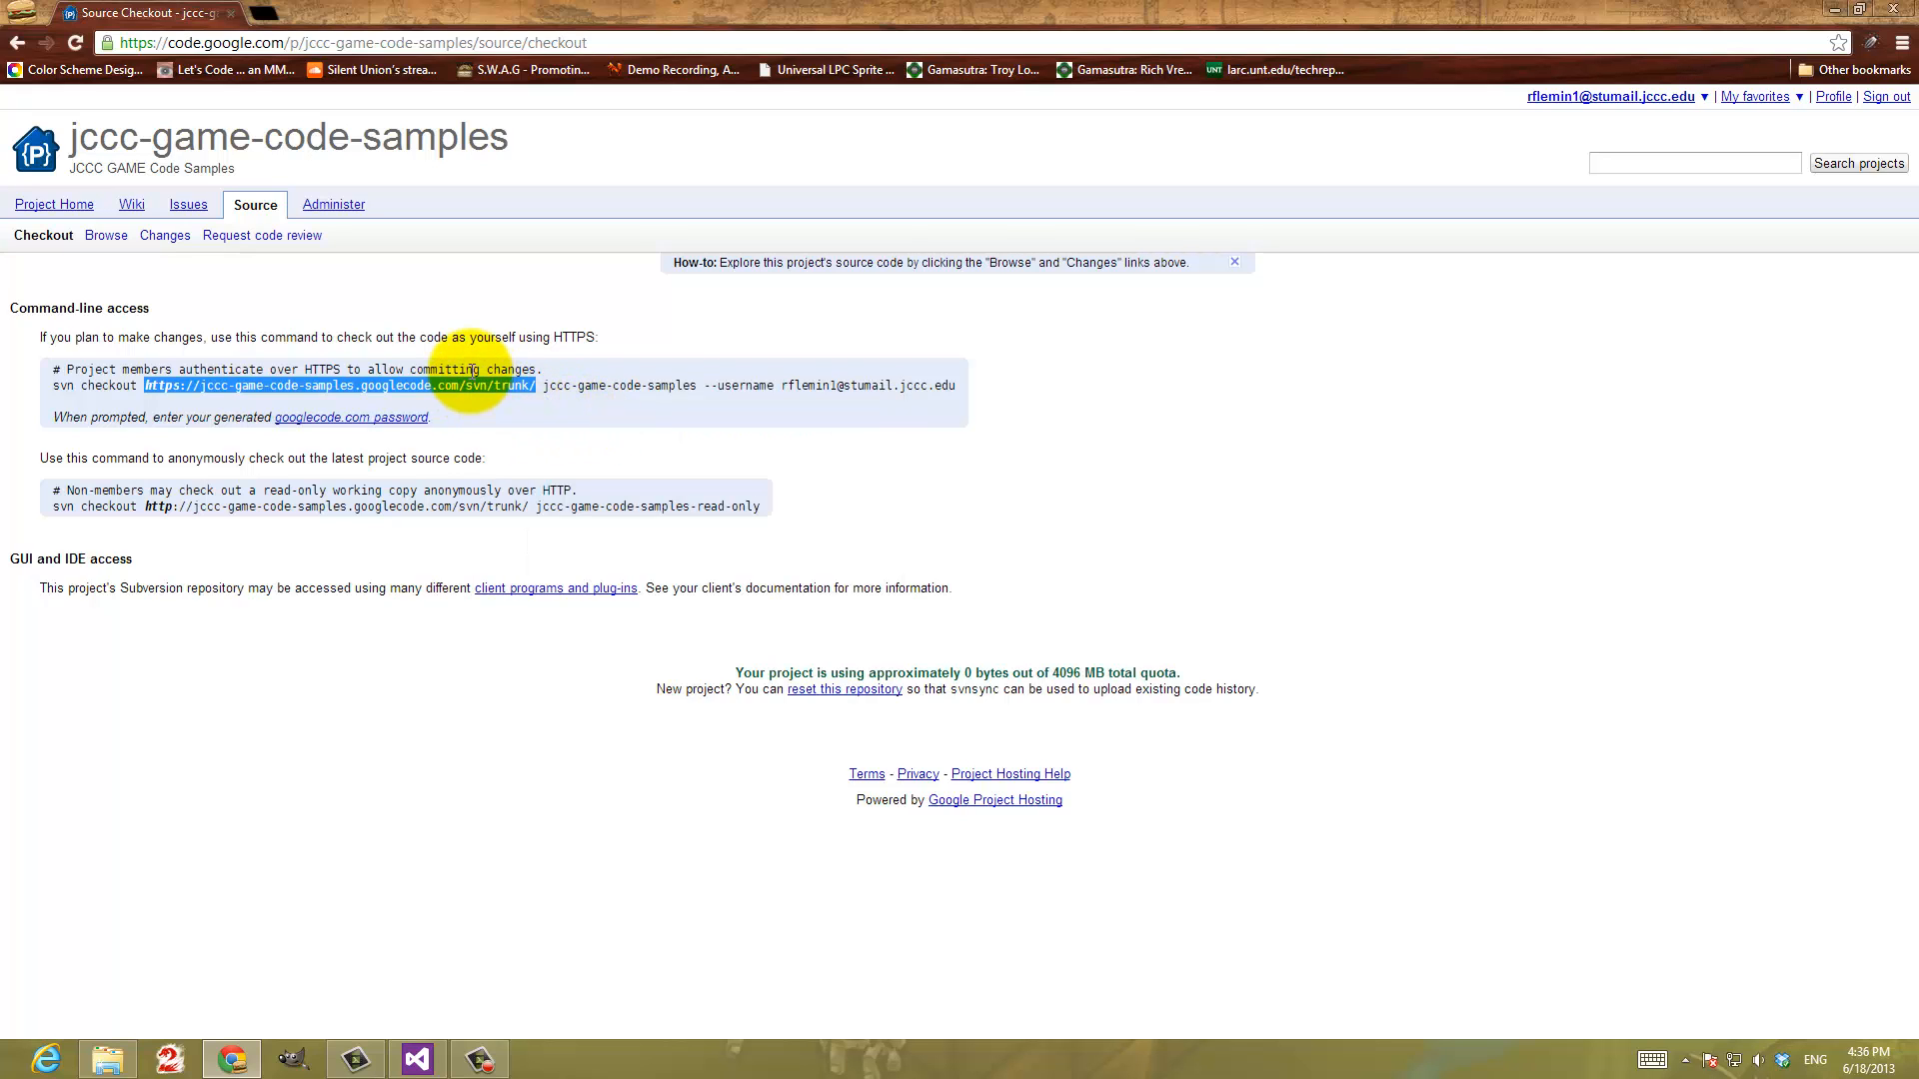
Switch to File Explorer and run SVN Checkout on Local Disk (C:) with the copied trunk URL into C:\jccc-game-code-samples at HEAD revision
click(112, 1060)
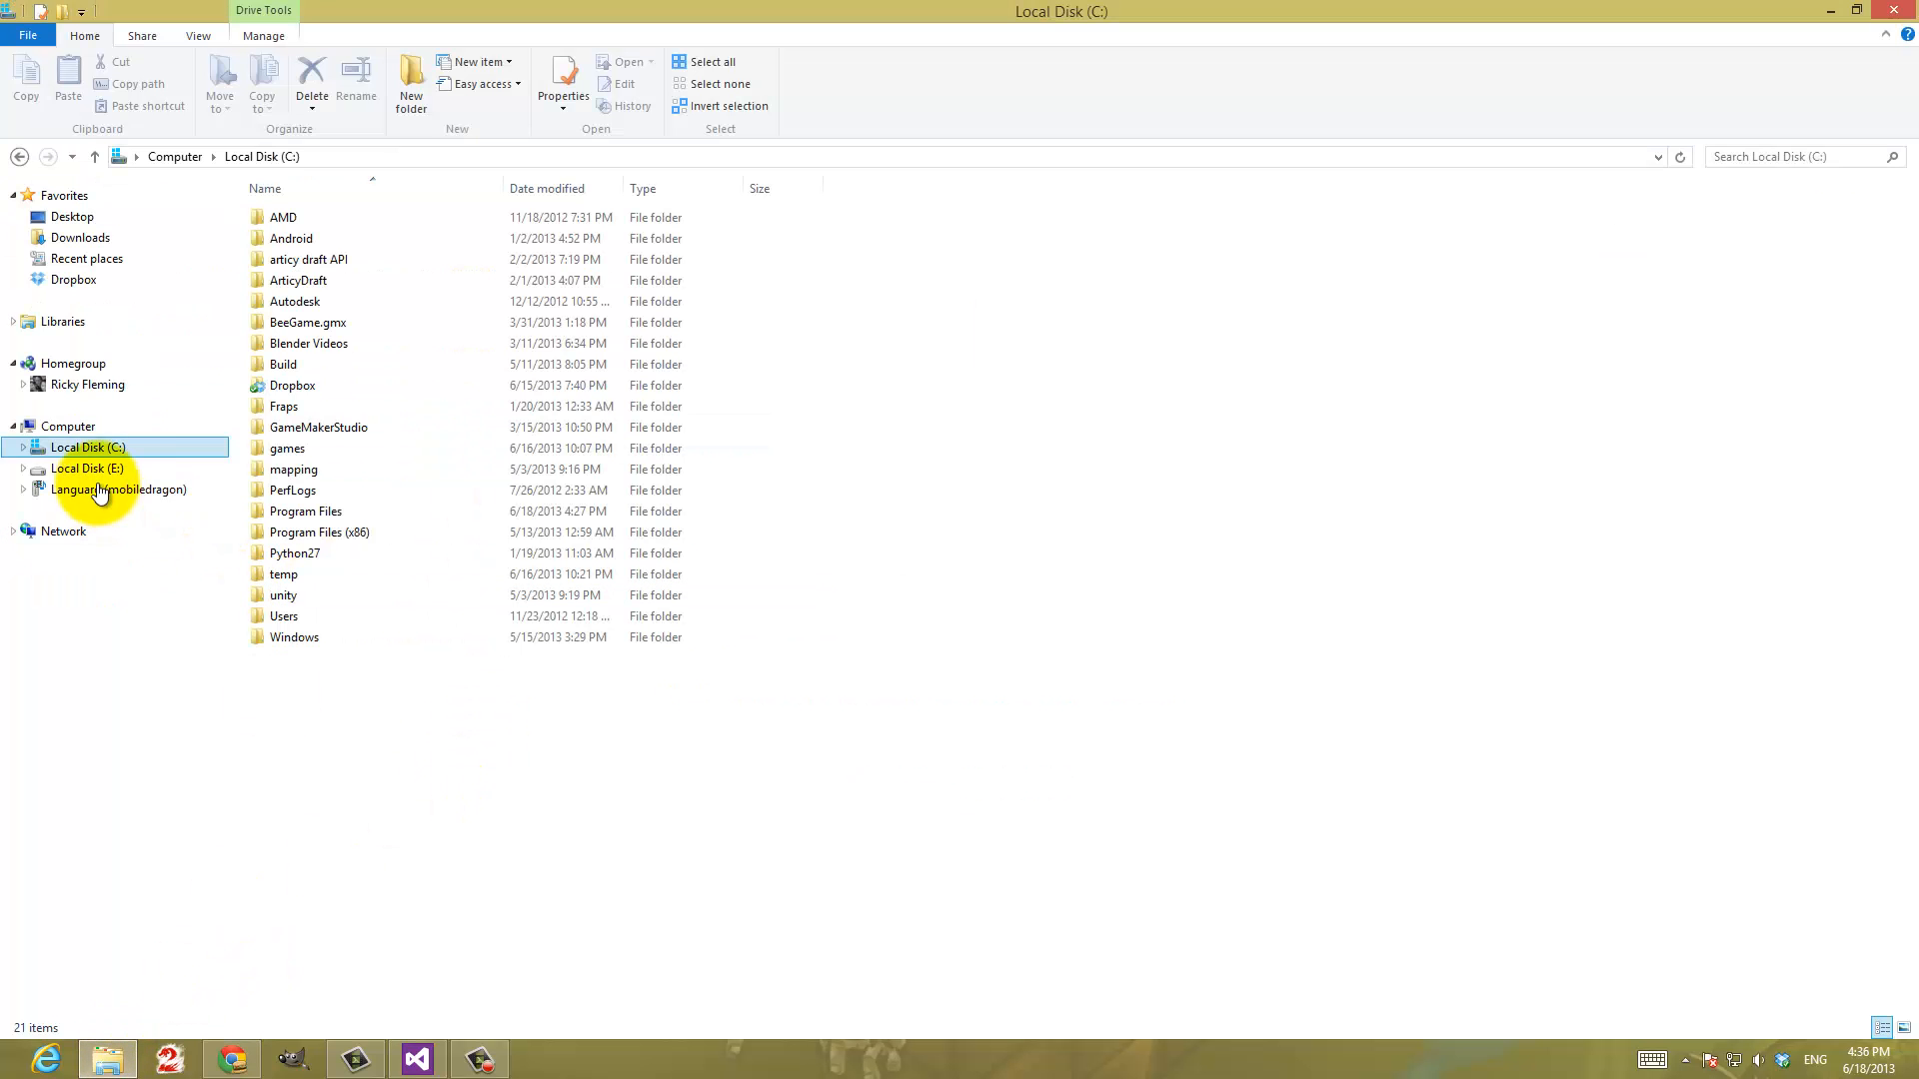
right_click(86, 455)
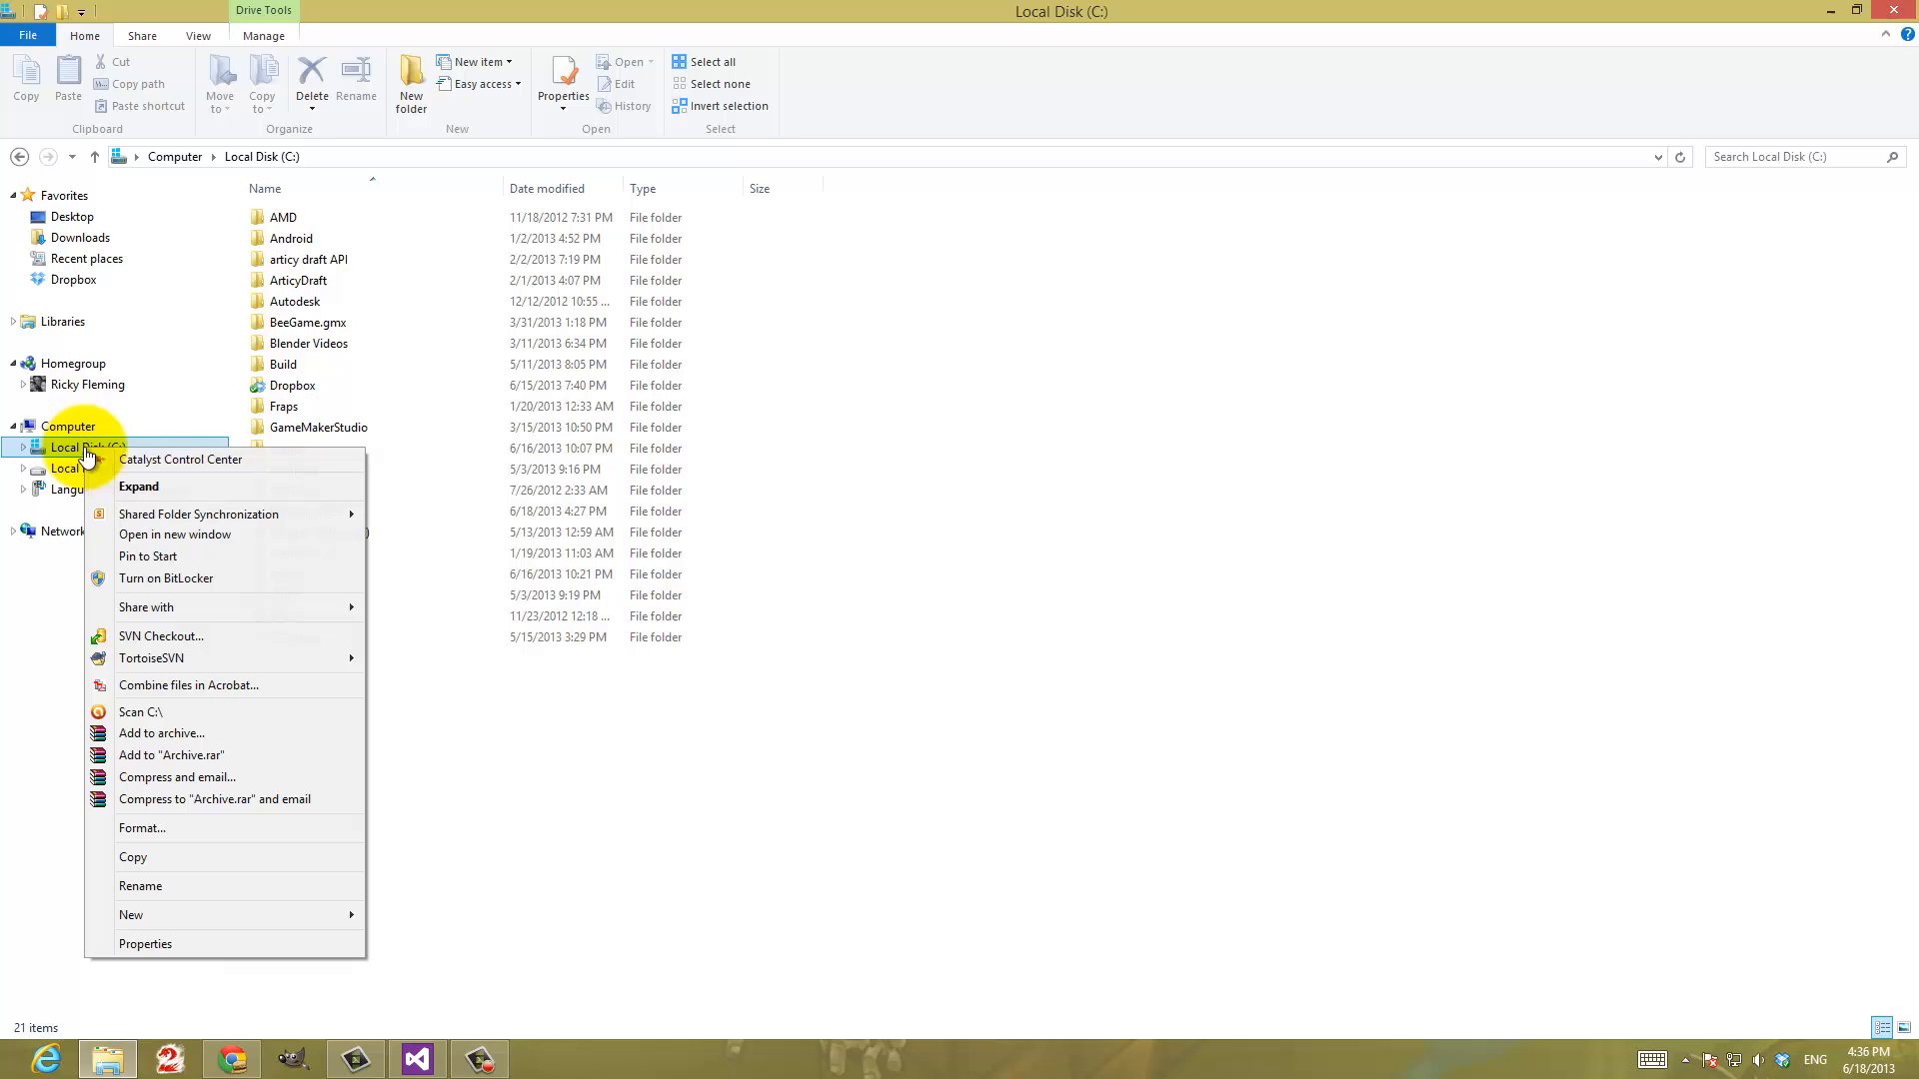
click(132, 641)
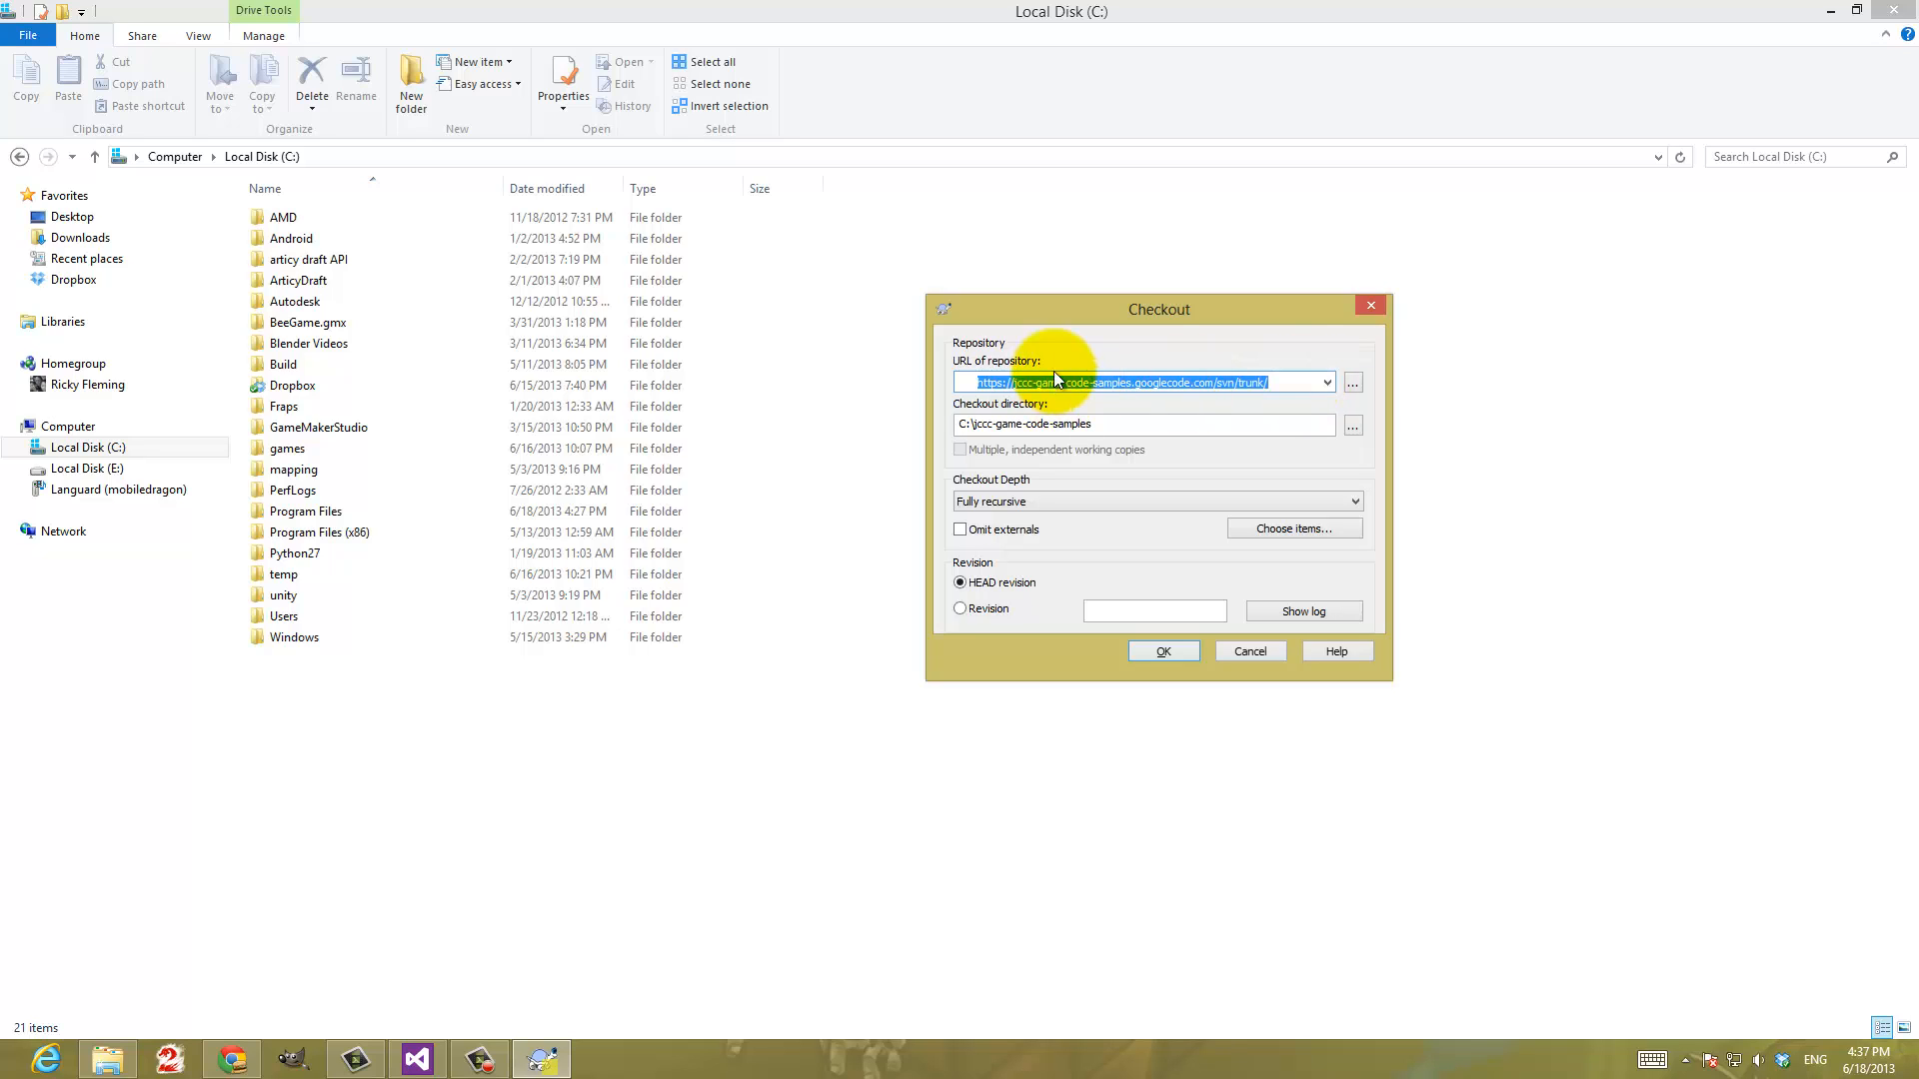
click(1283, 381)
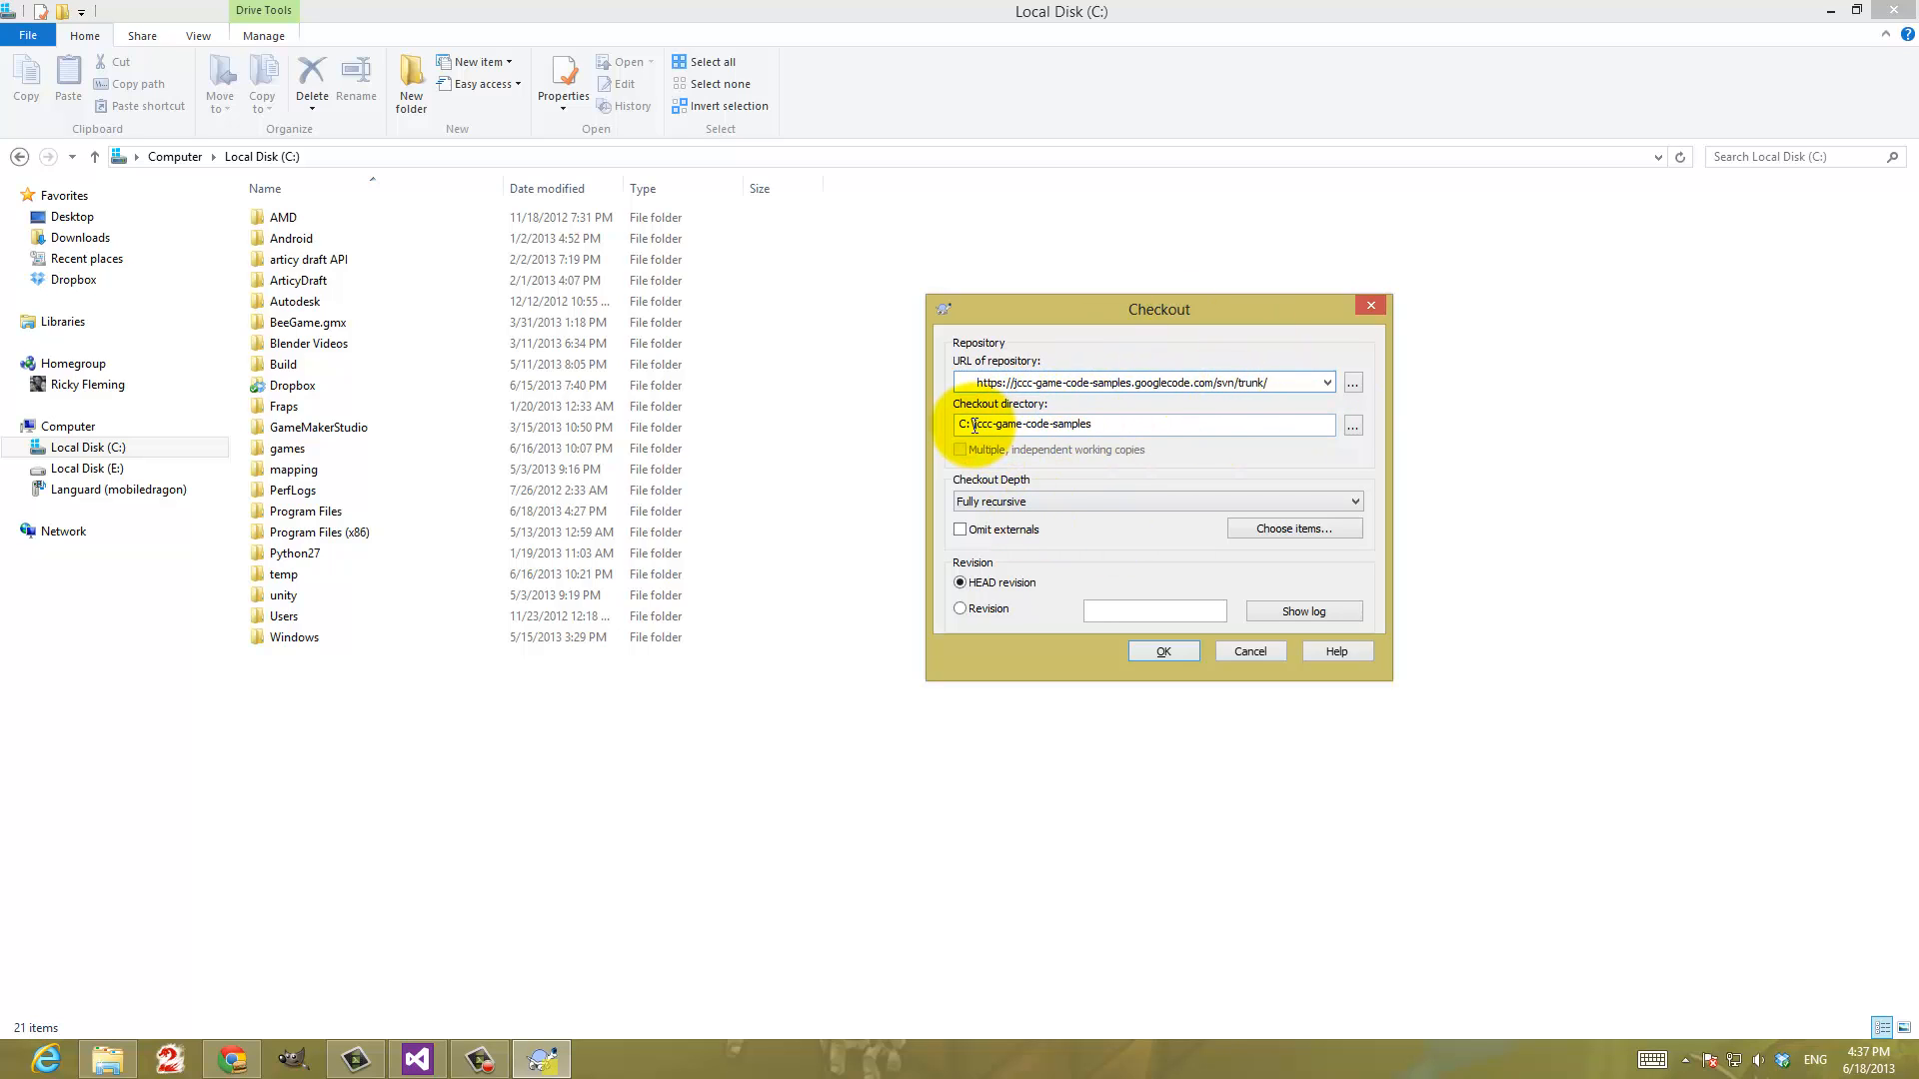
click(1117, 424)
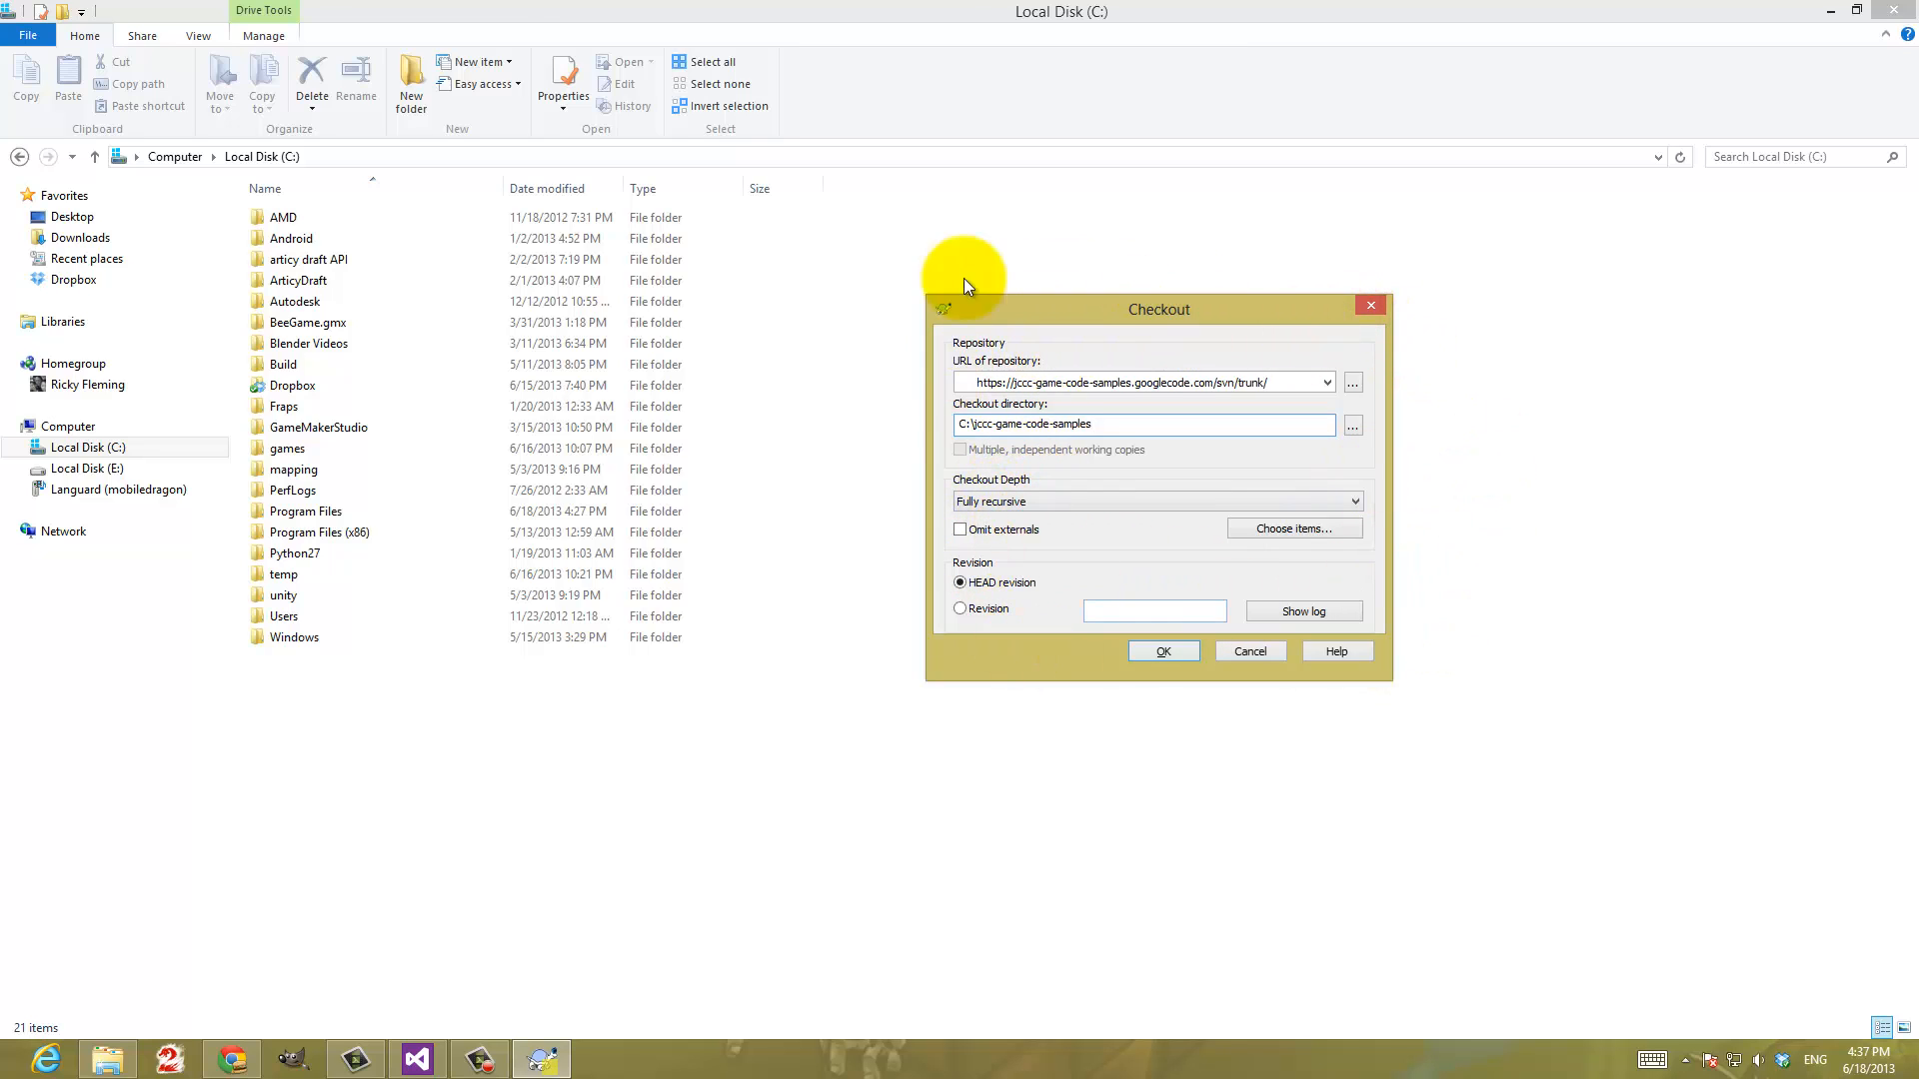
click(1161, 651)
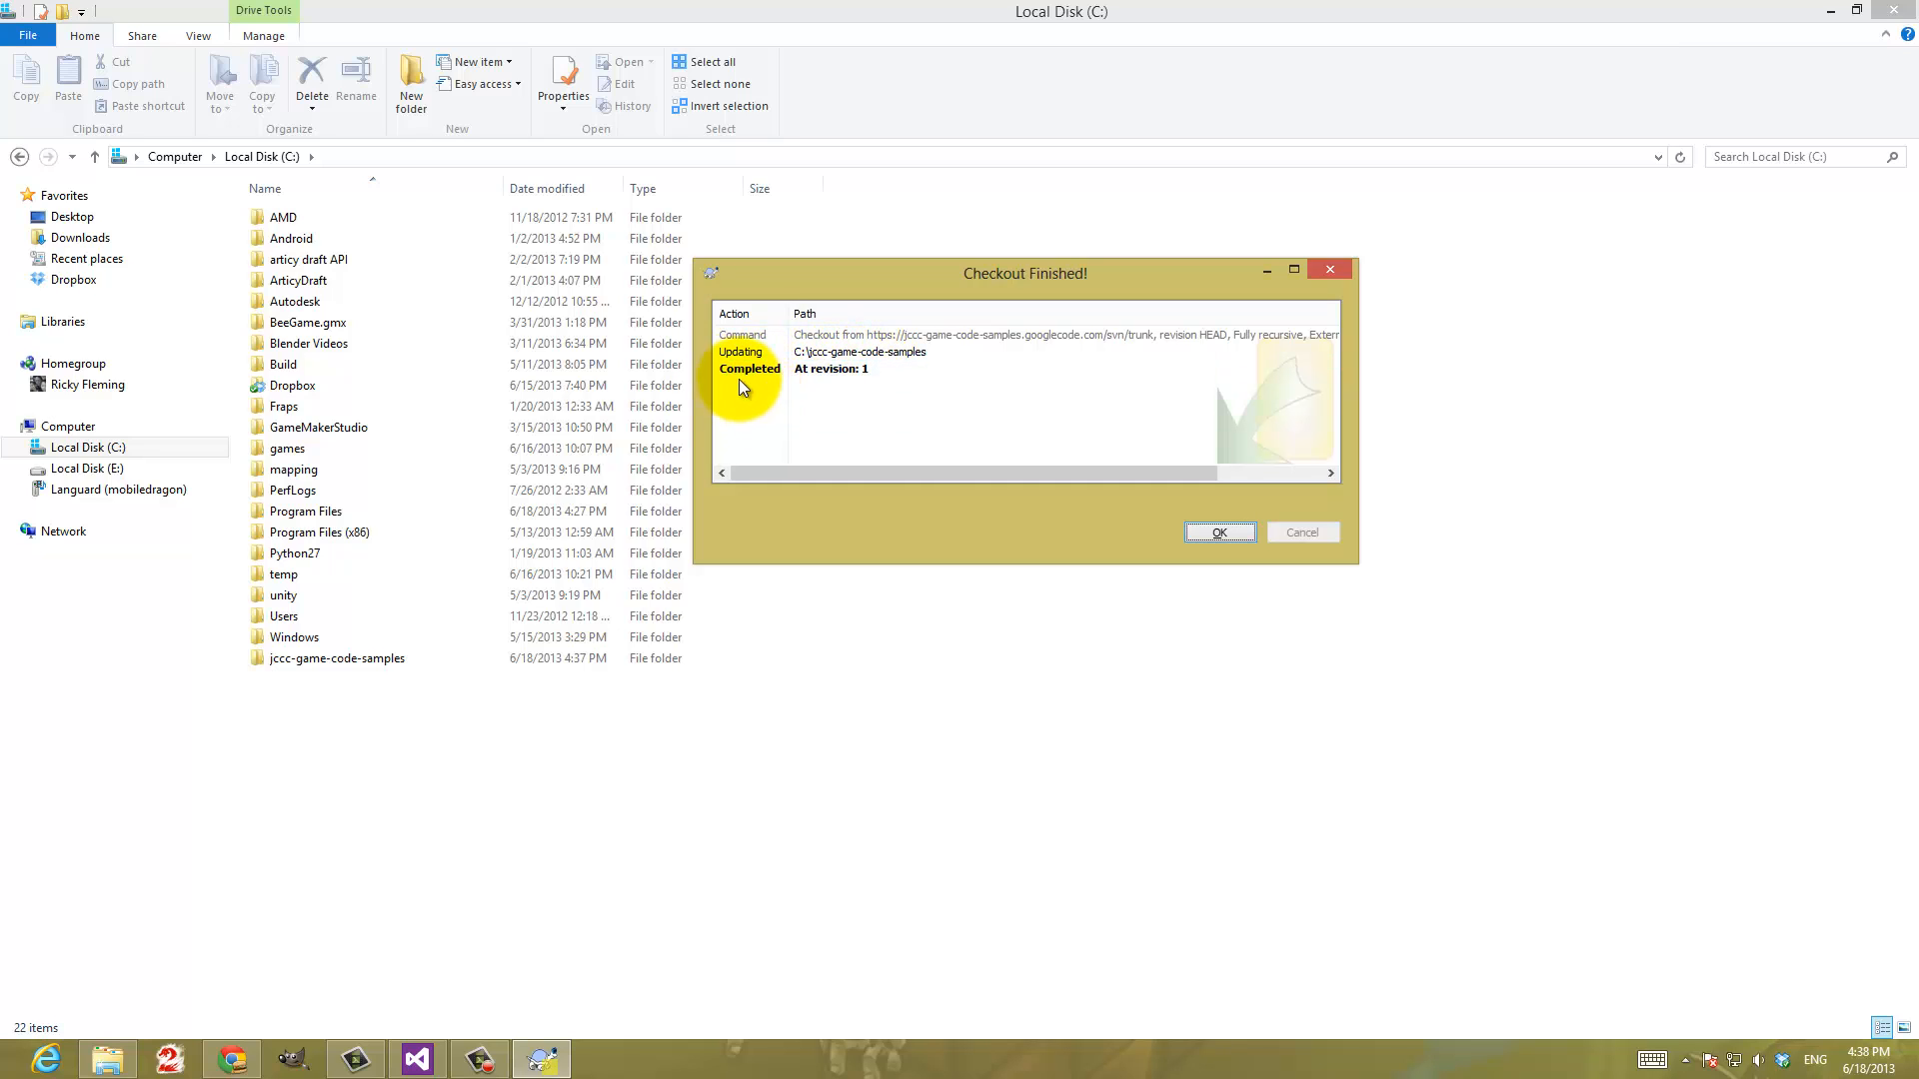
click(819, 370)
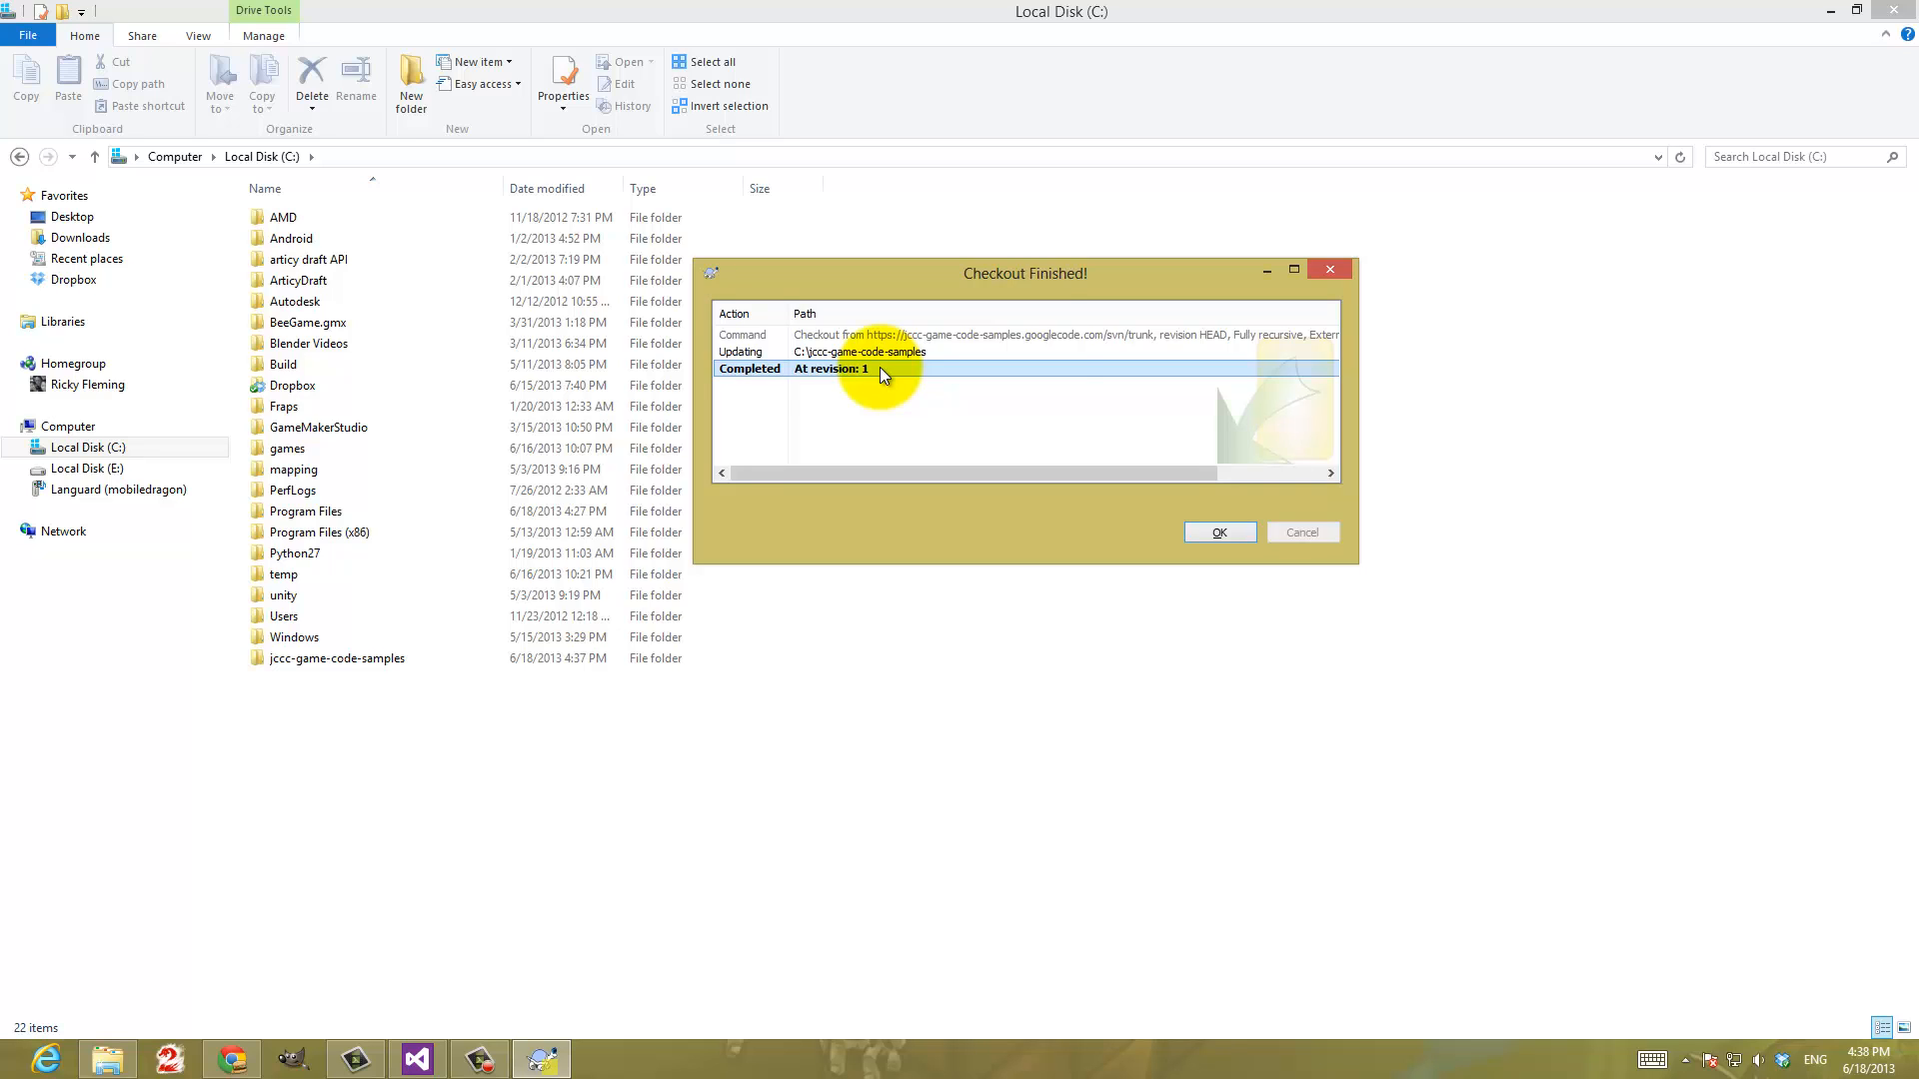
click(1212, 532)
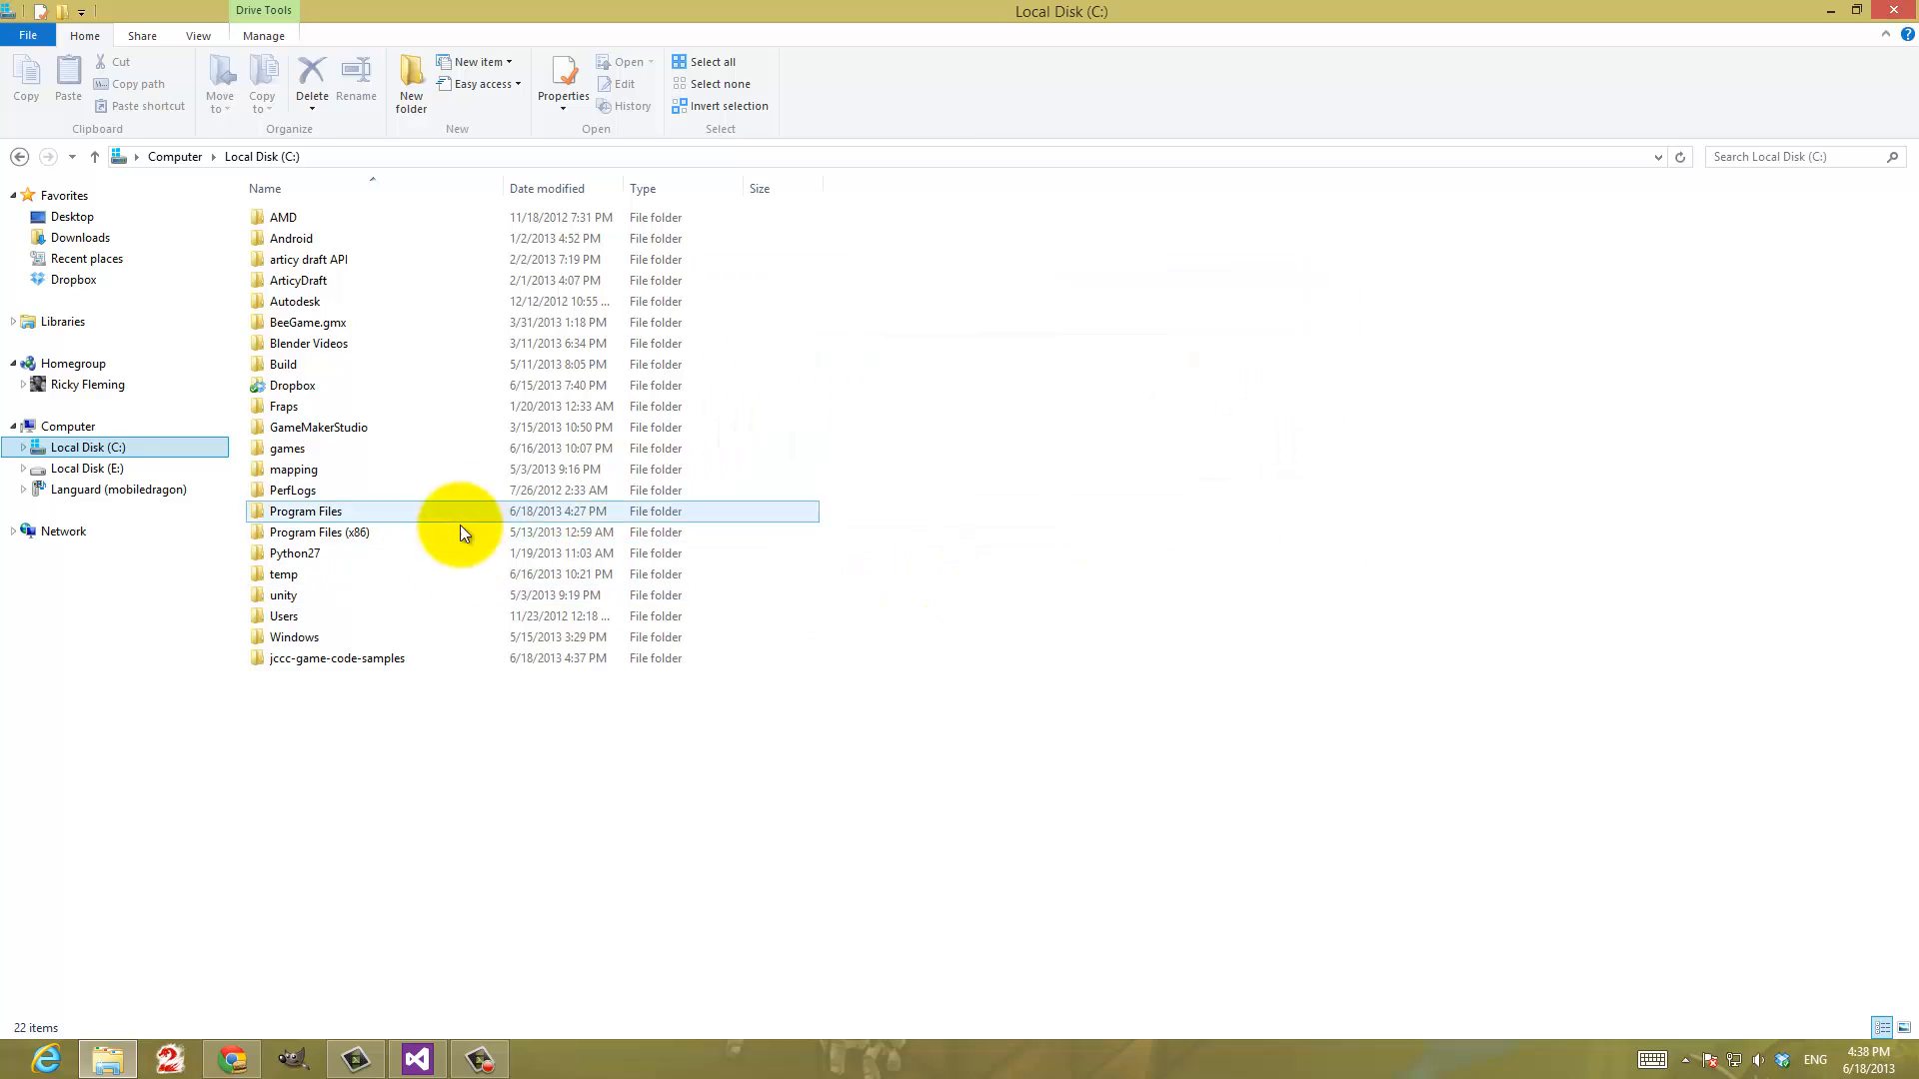
Open the checked-out jccc-game-code-samples folder on Local Disk (C:)
click(316, 659)
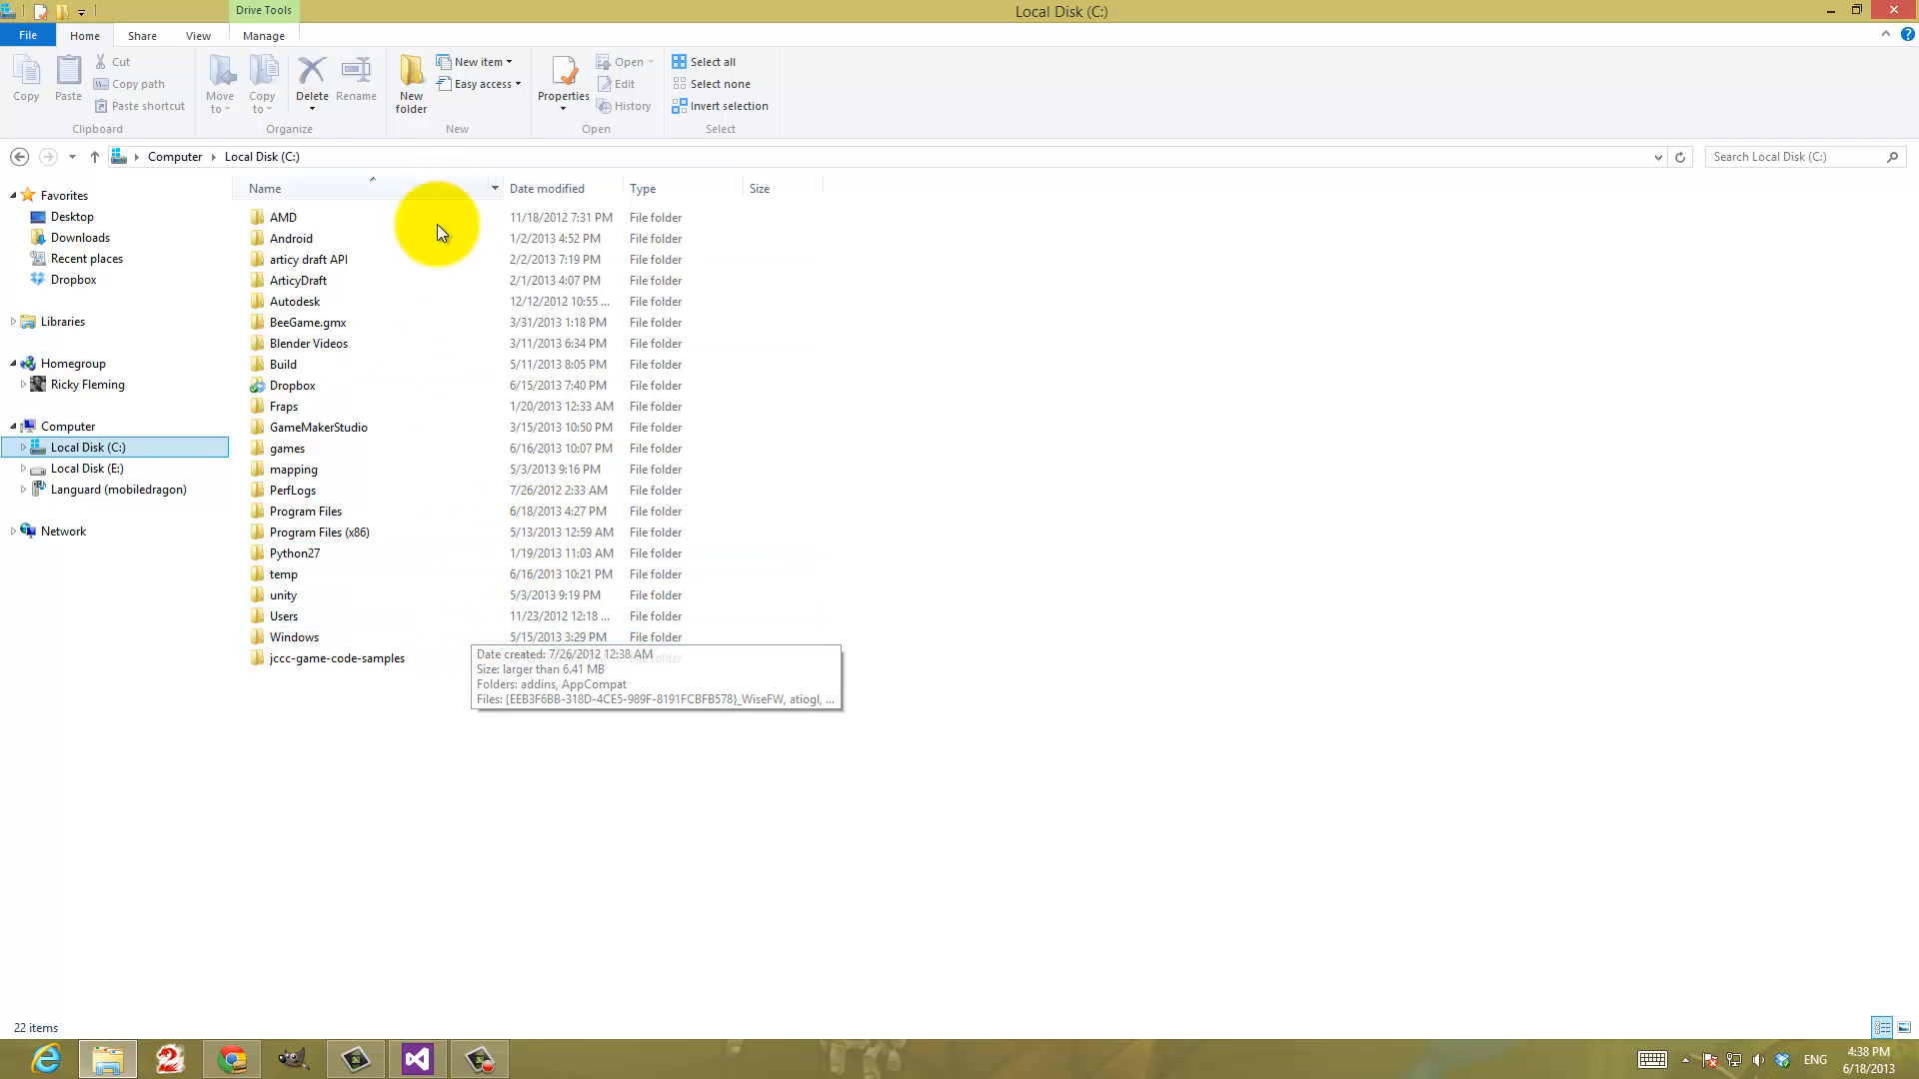
click(919, 479)
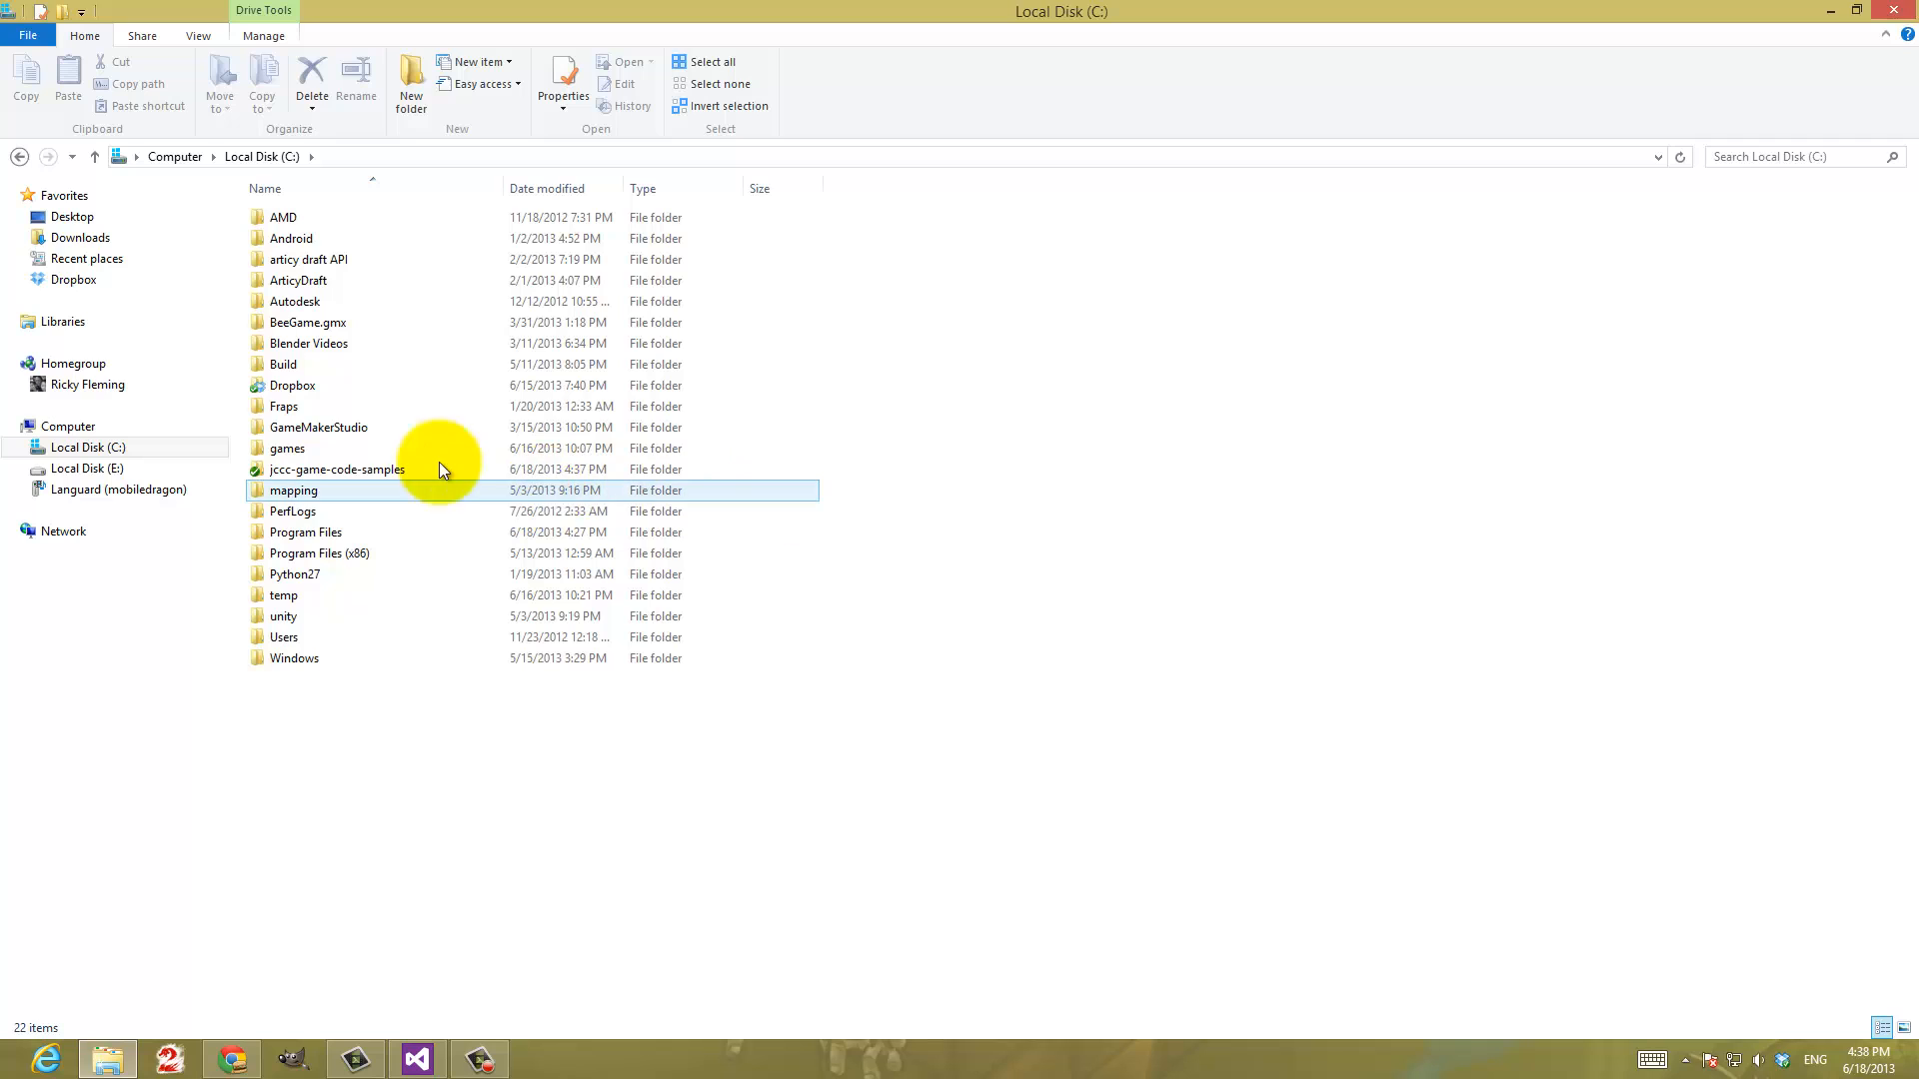
click(260, 472)
double_click(260, 471)
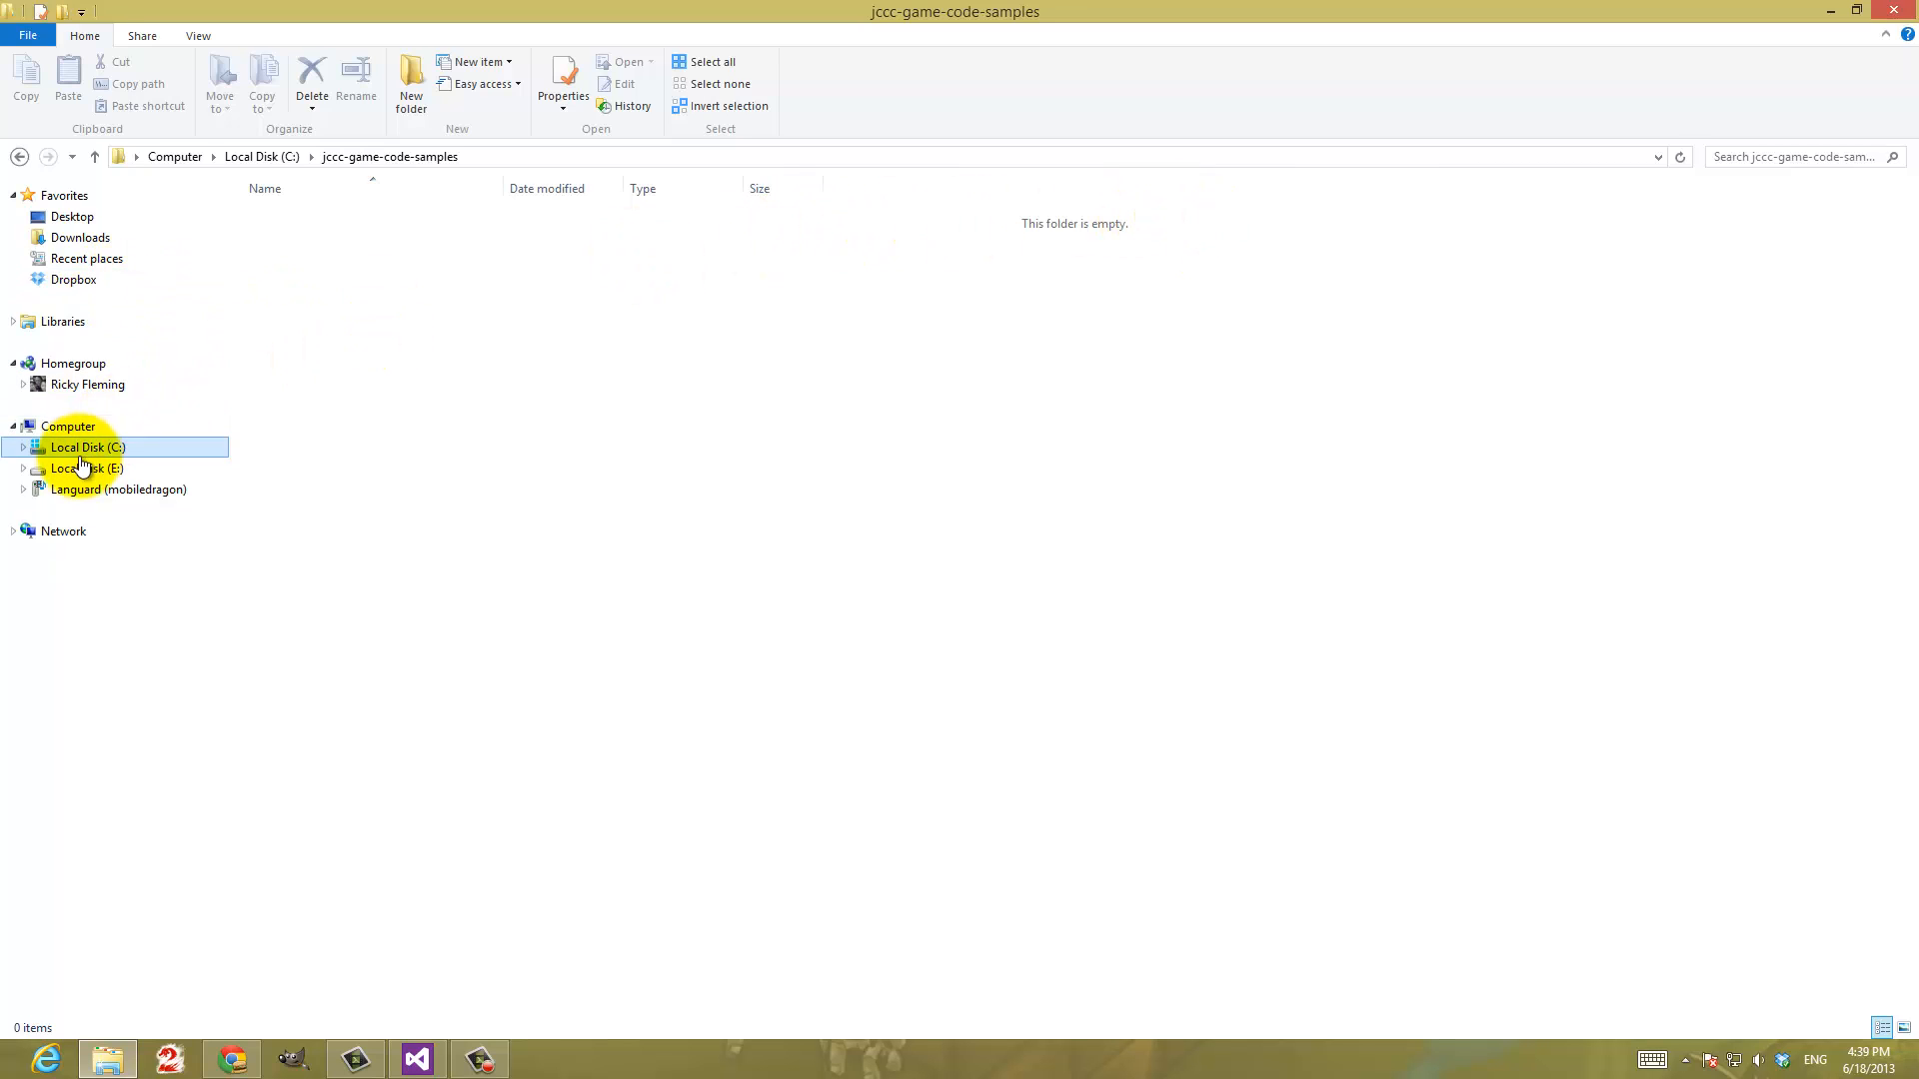
Copy the DesignDemo folder from My Documents\Visual Studio 2012\Projects
click(13, 321)
click(23, 343)
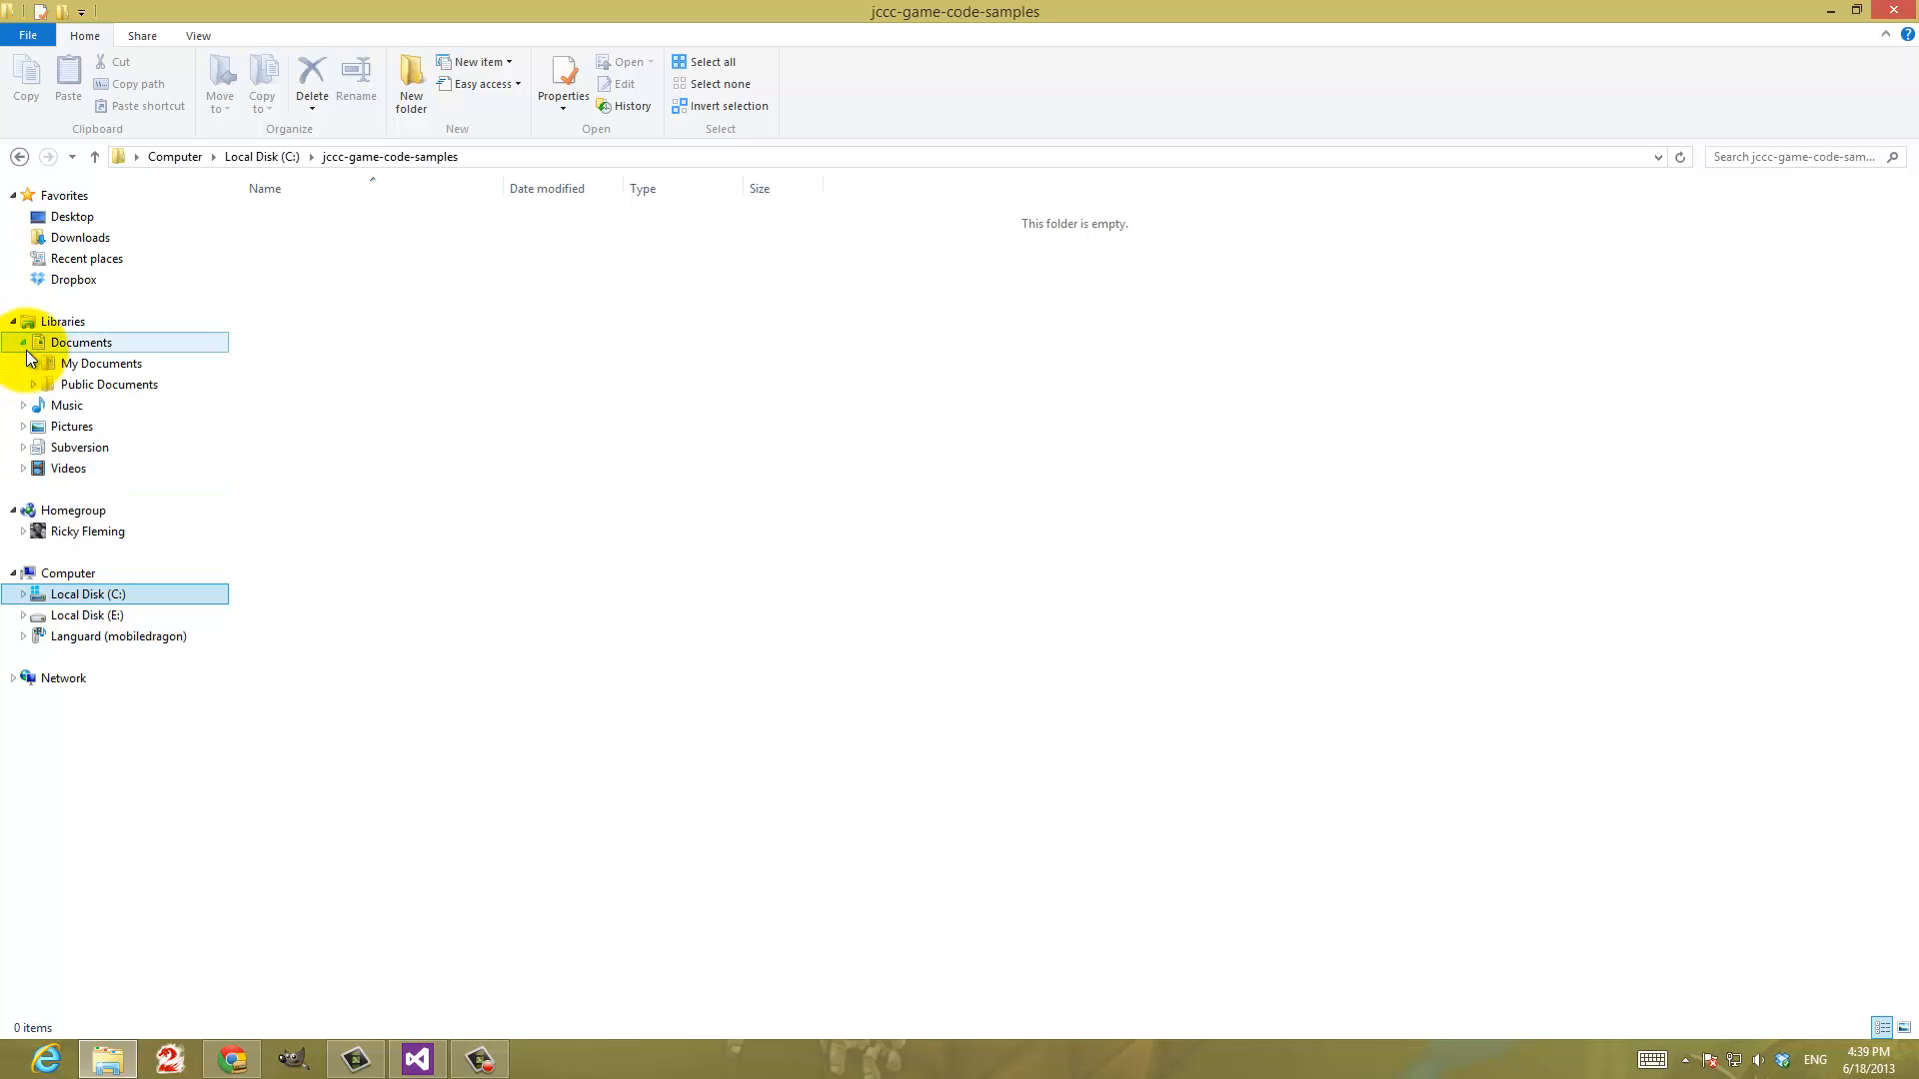
click(33, 364)
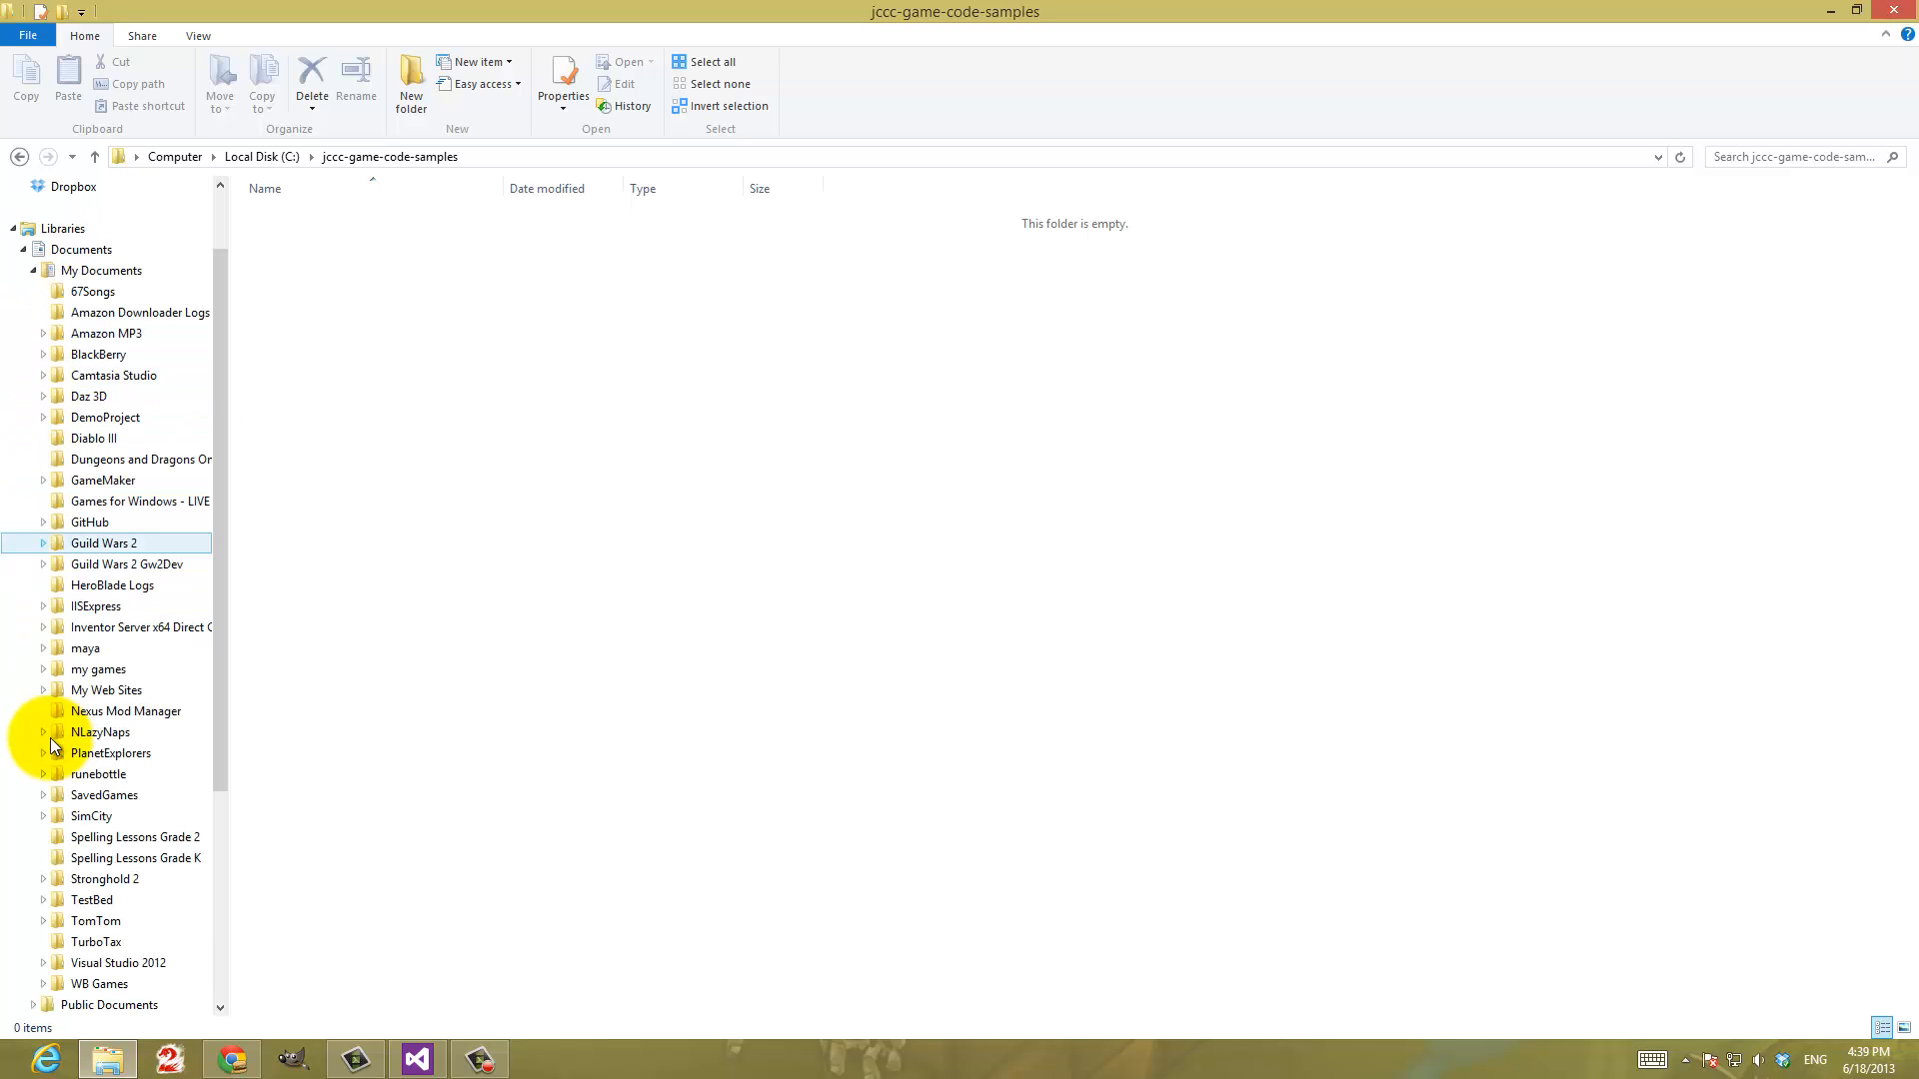
click(45, 965)
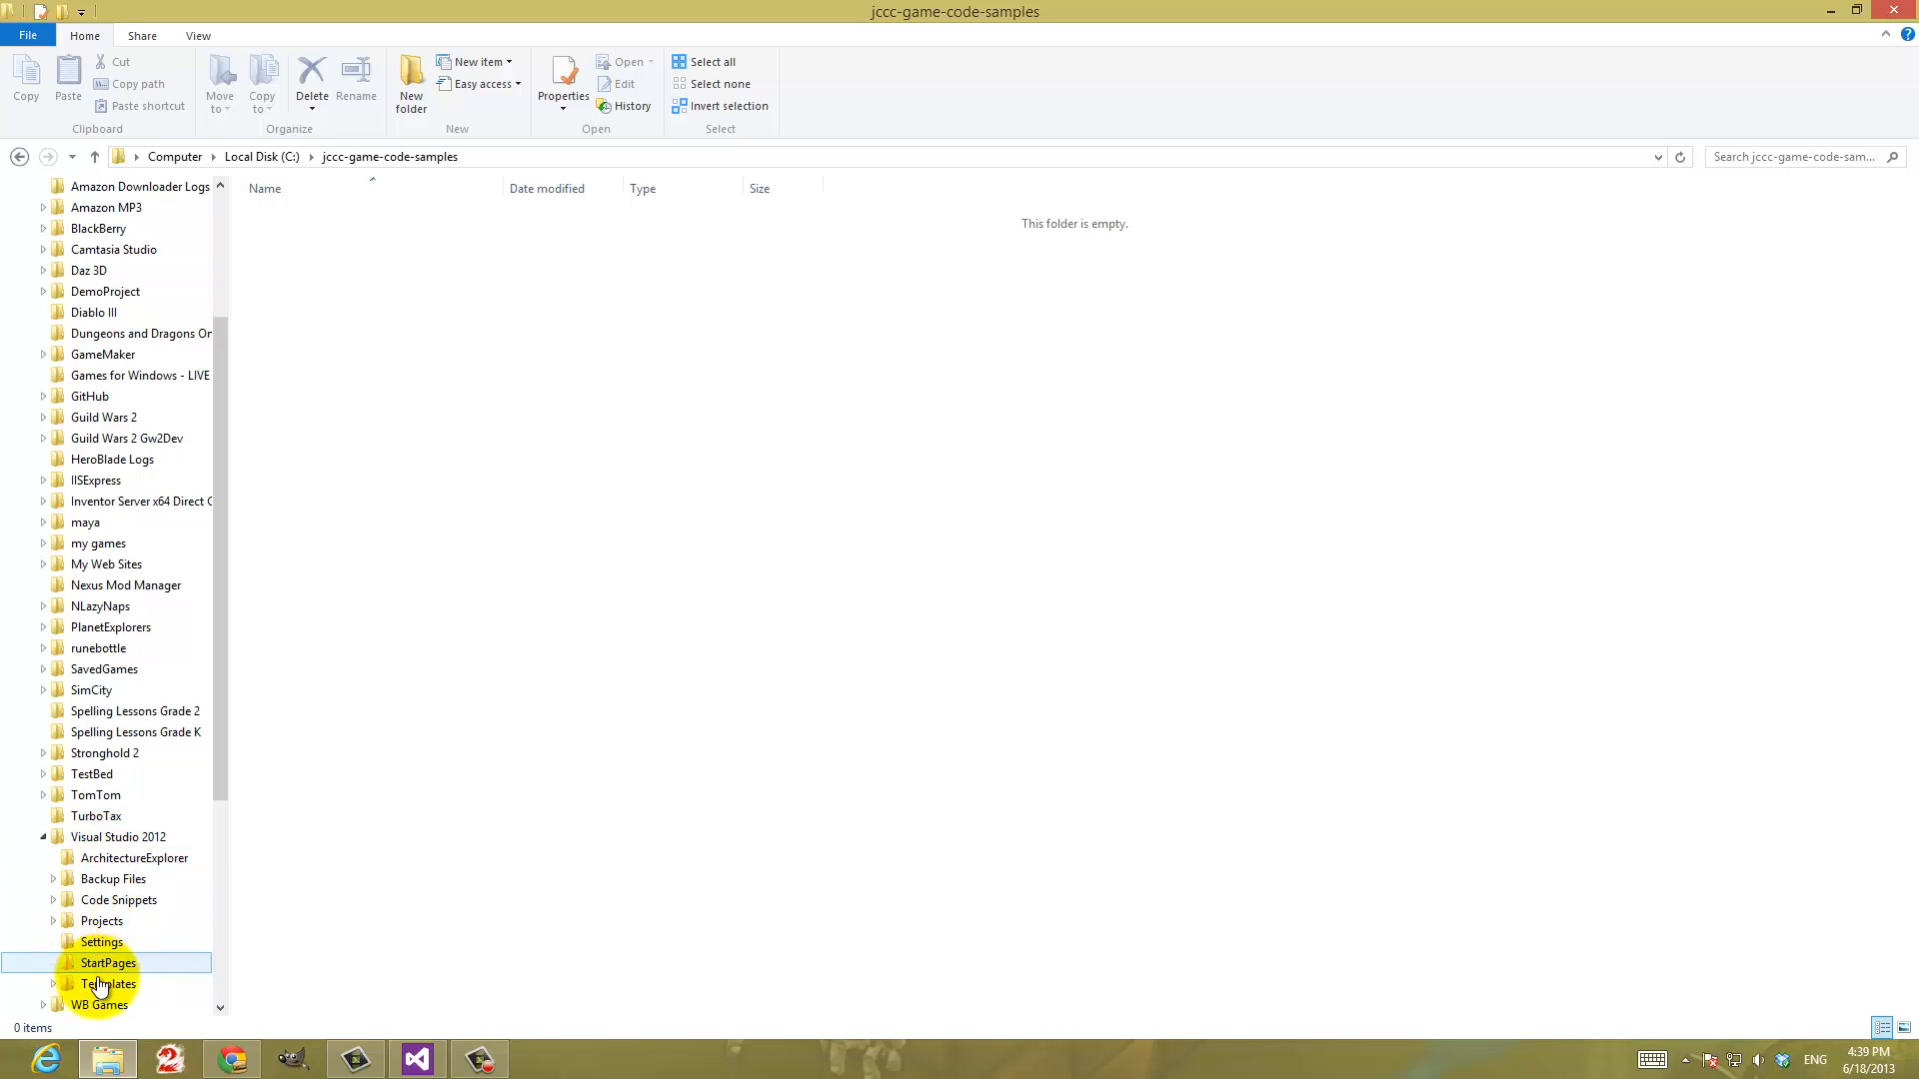
click(112, 921)
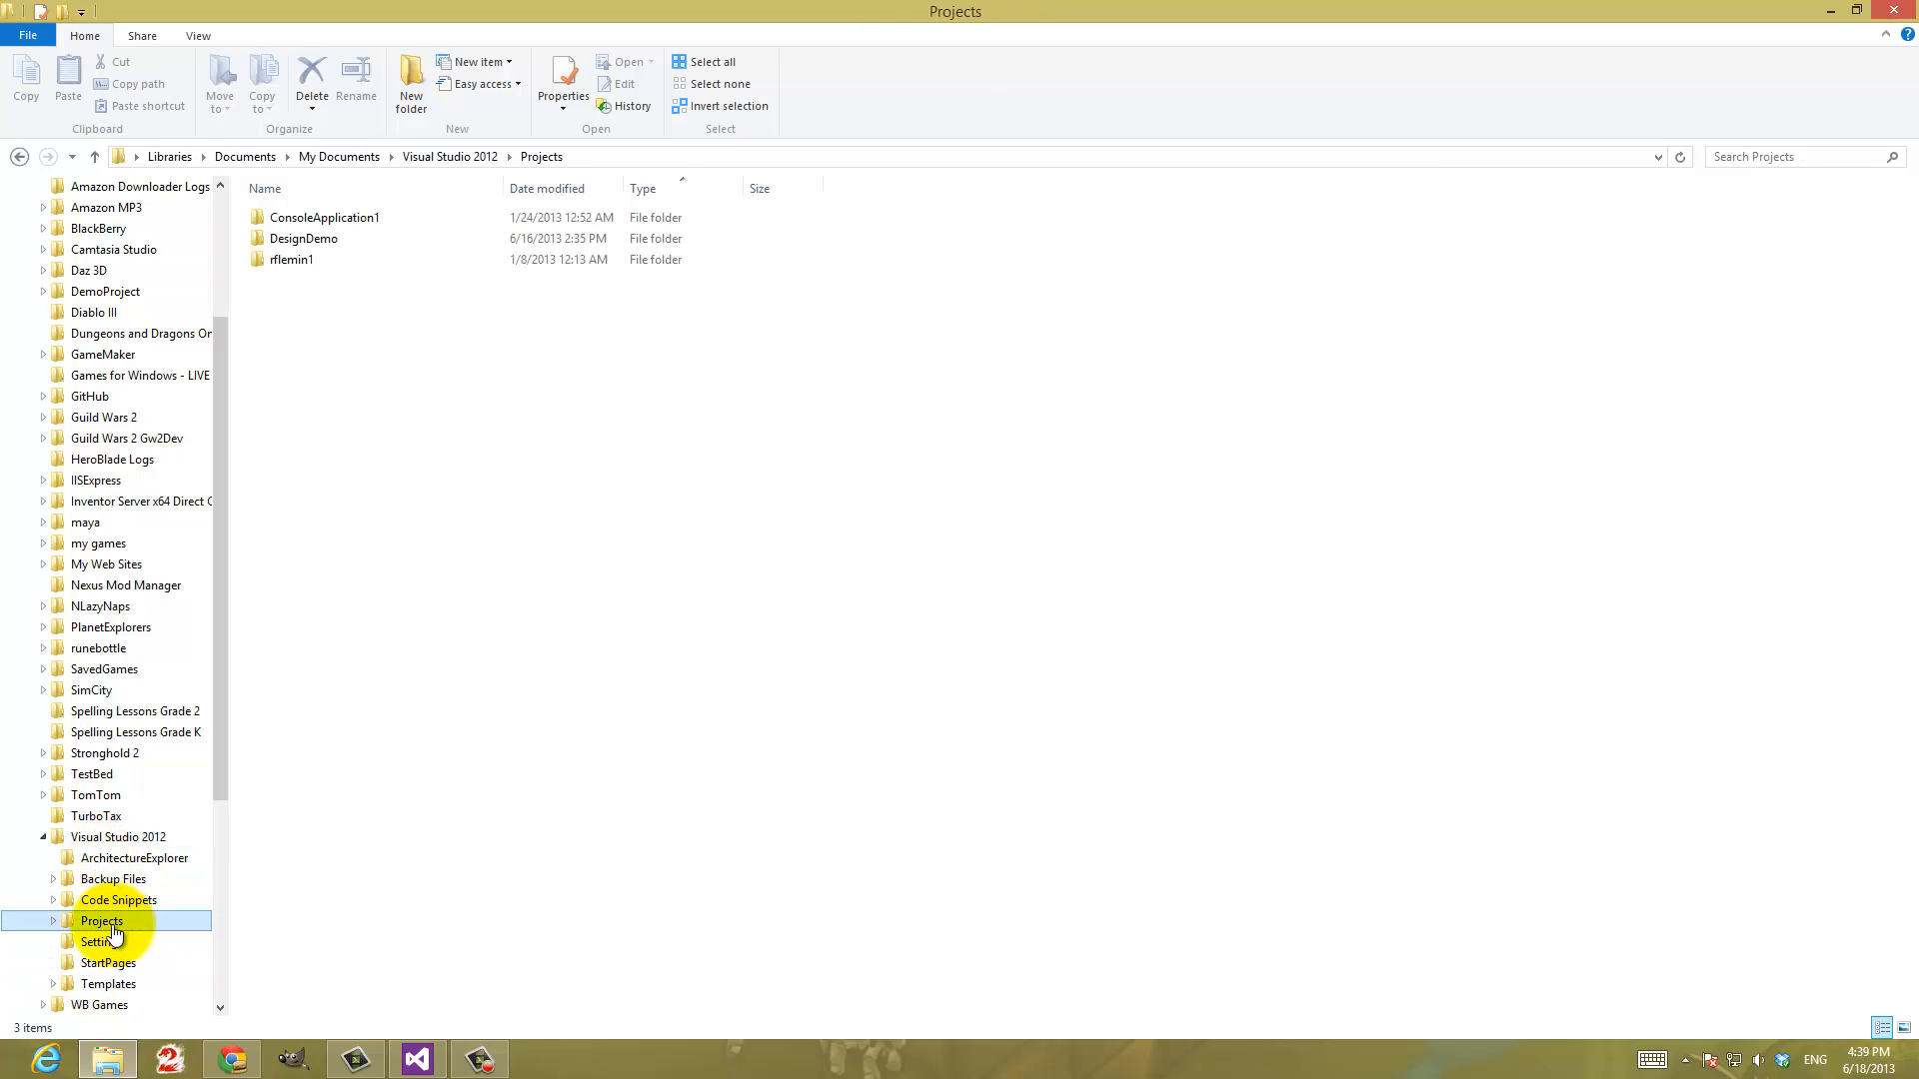
right_click(297, 236)
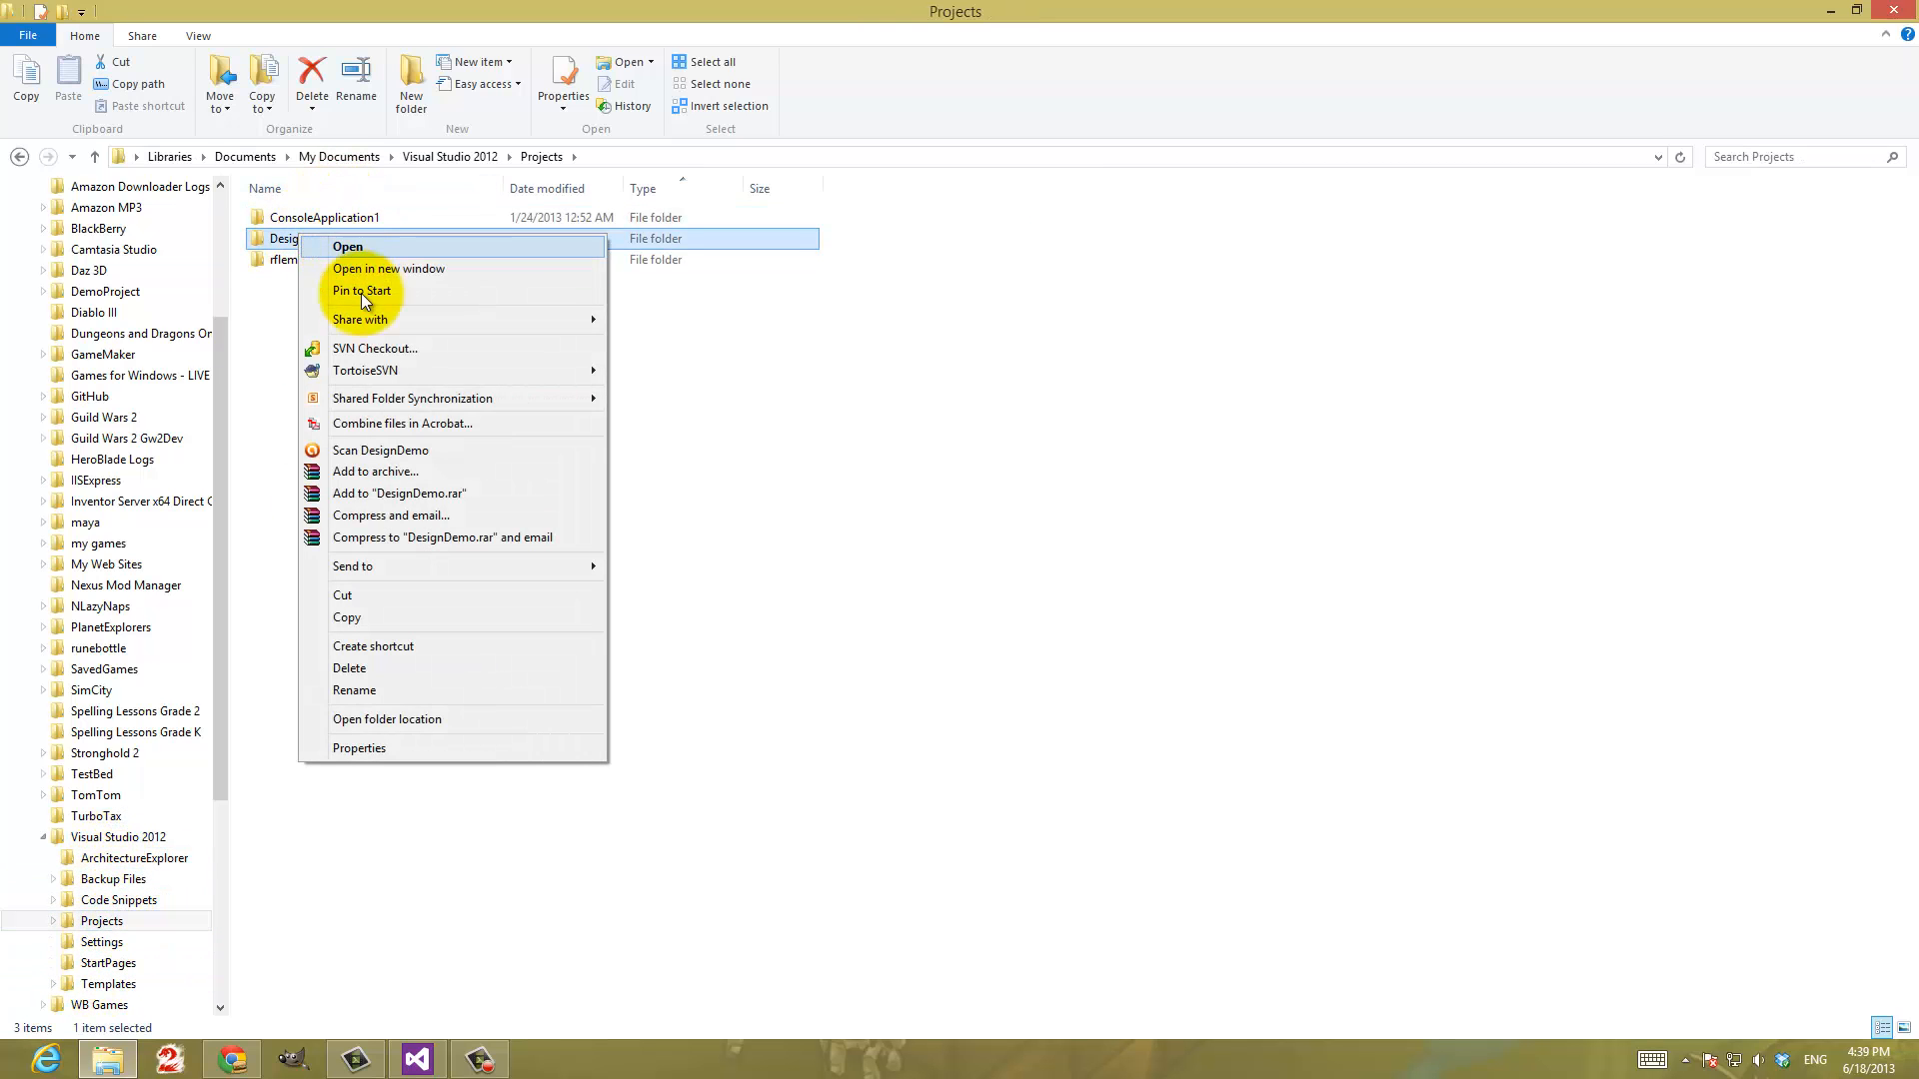
click(374, 619)
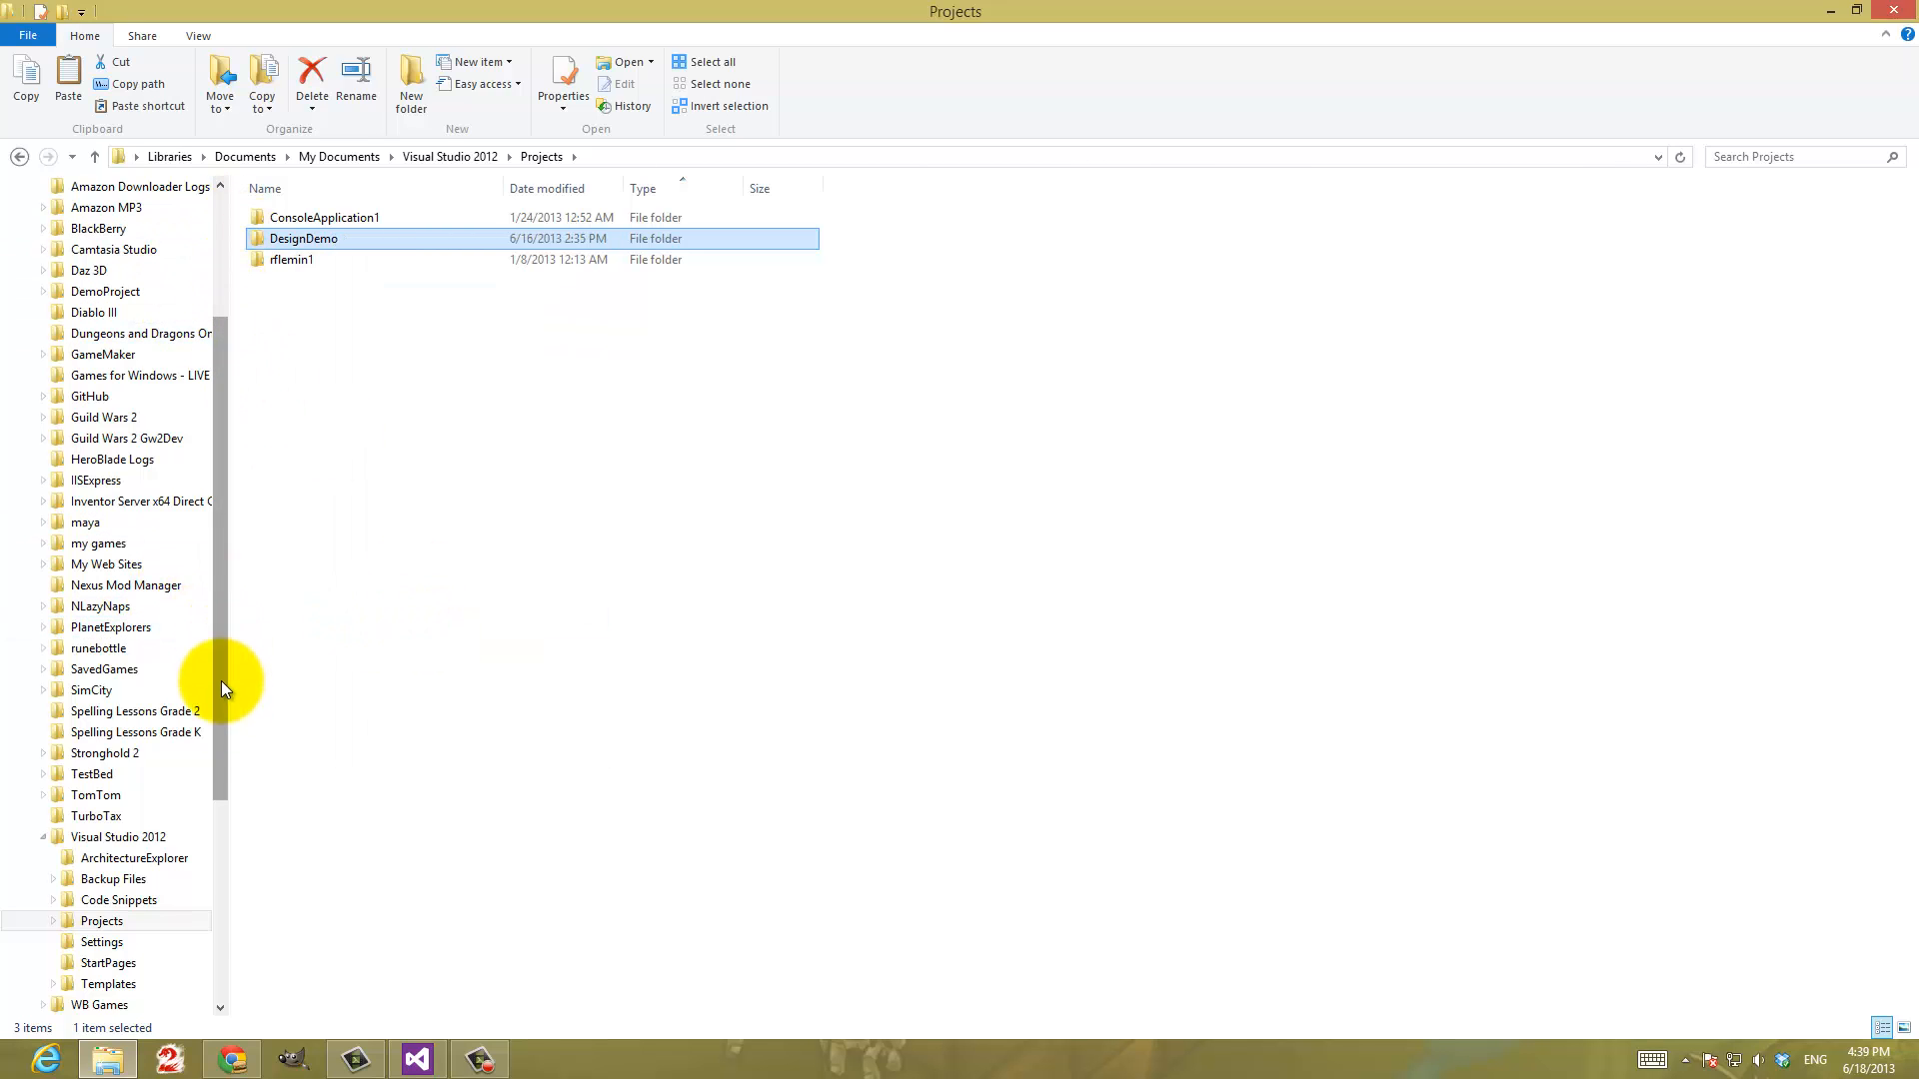
Paste the copied DesignDemo folder into C:\jccc-game-code-samples
drag(220, 681, 224, 909)
click(92, 901)
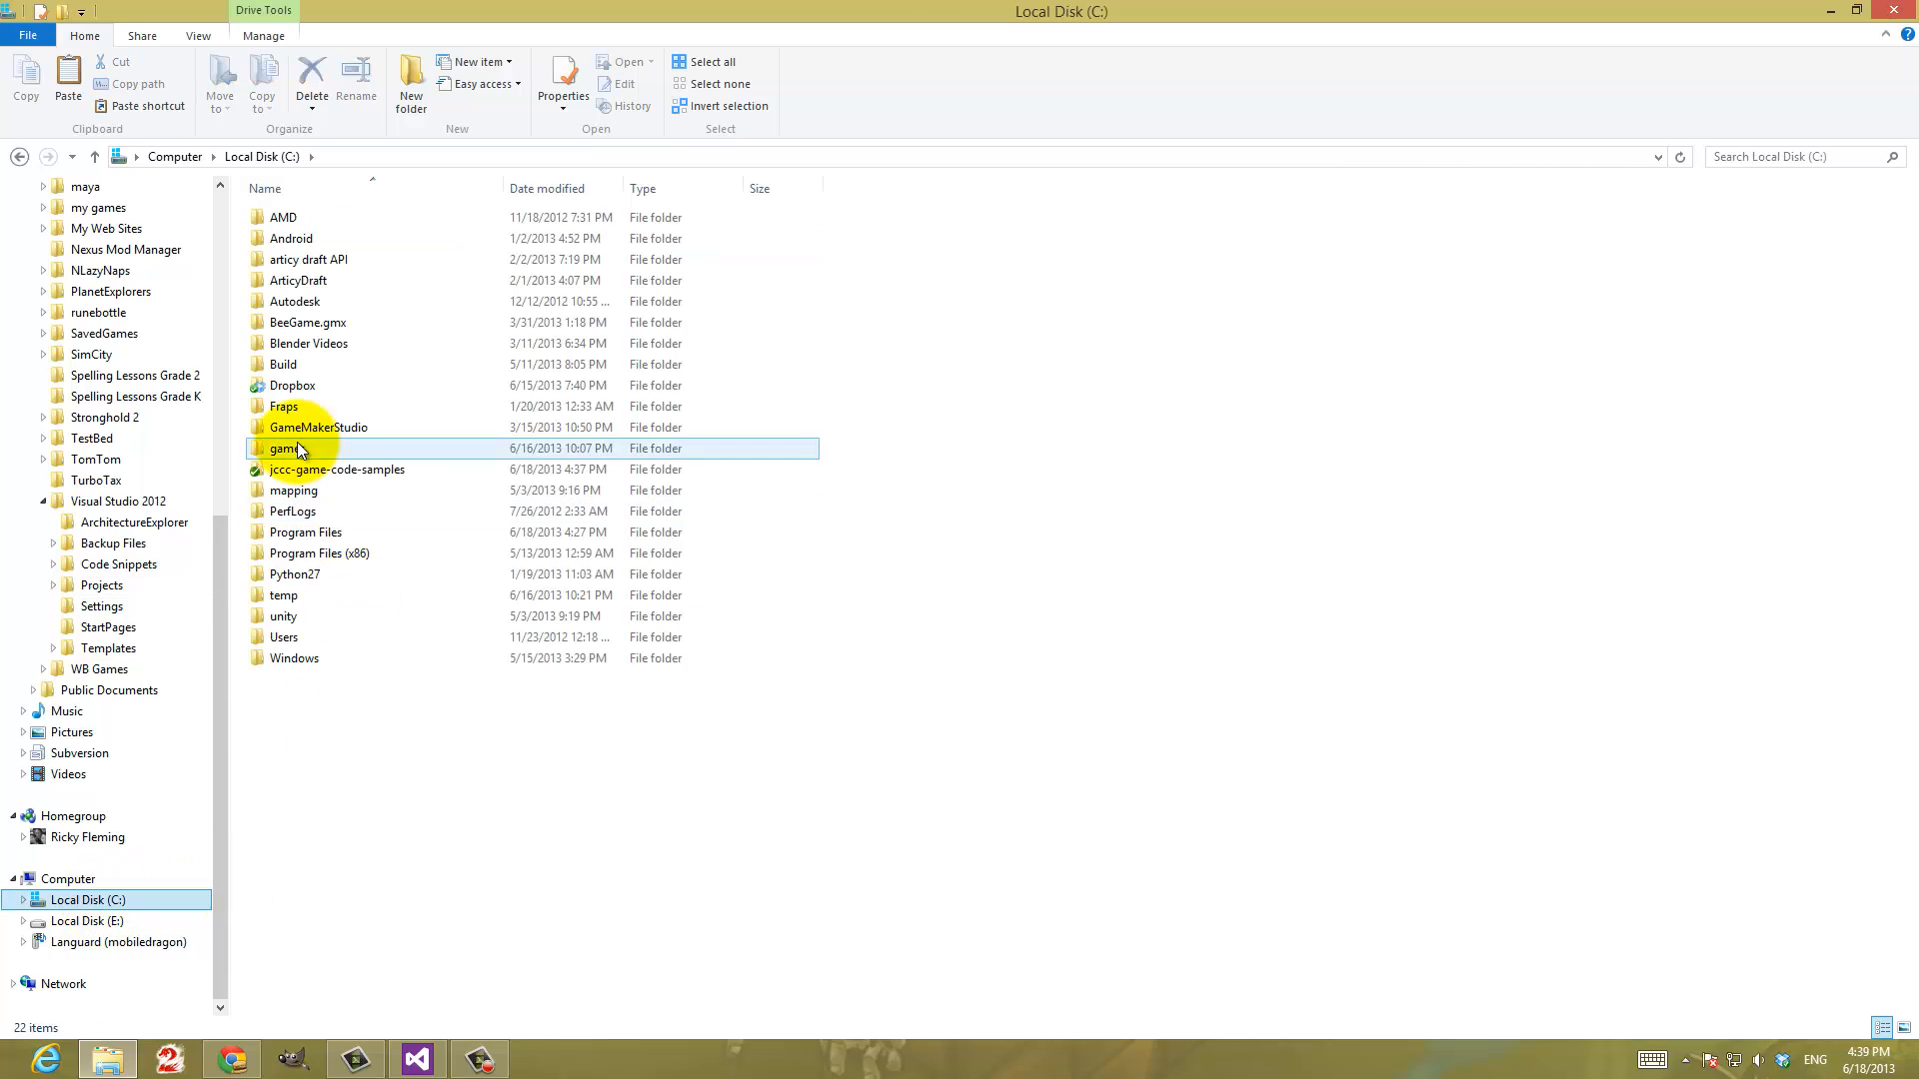
double_click(291, 473)
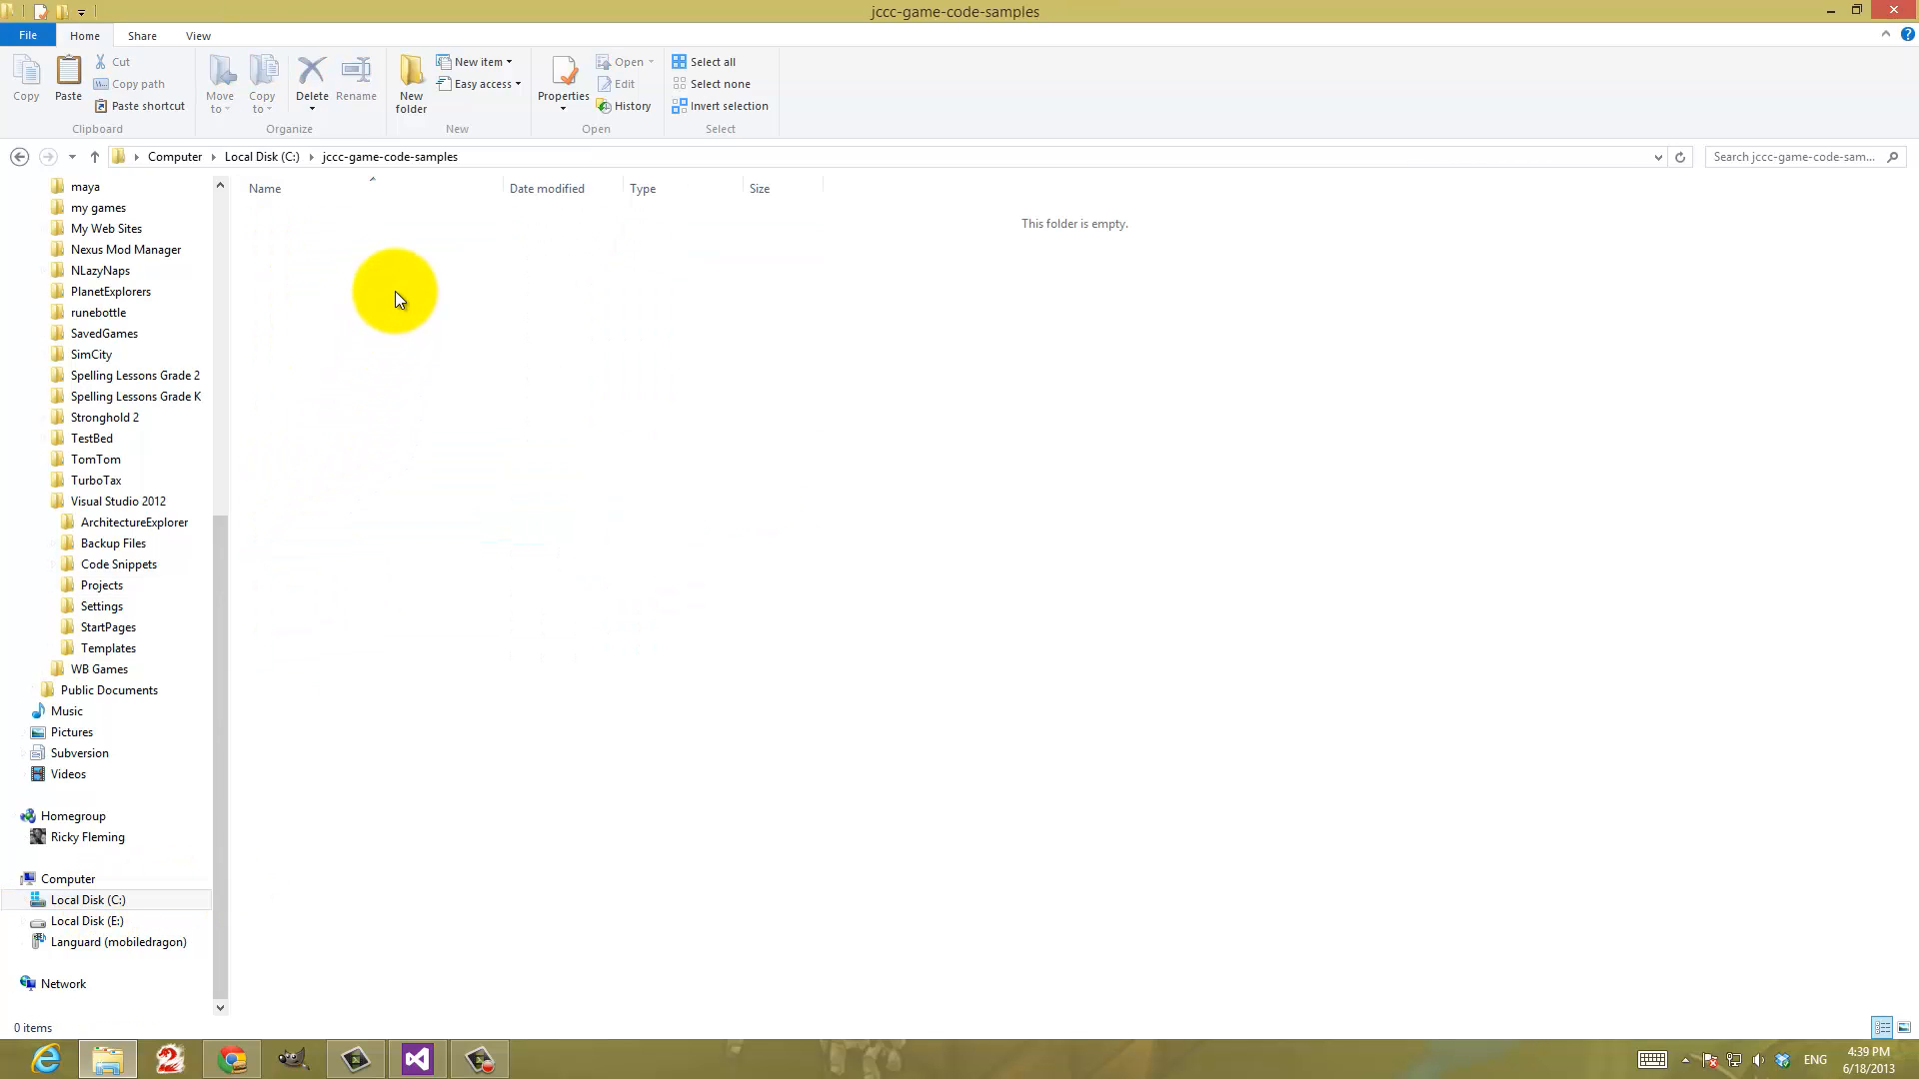
key(ctrl+v)
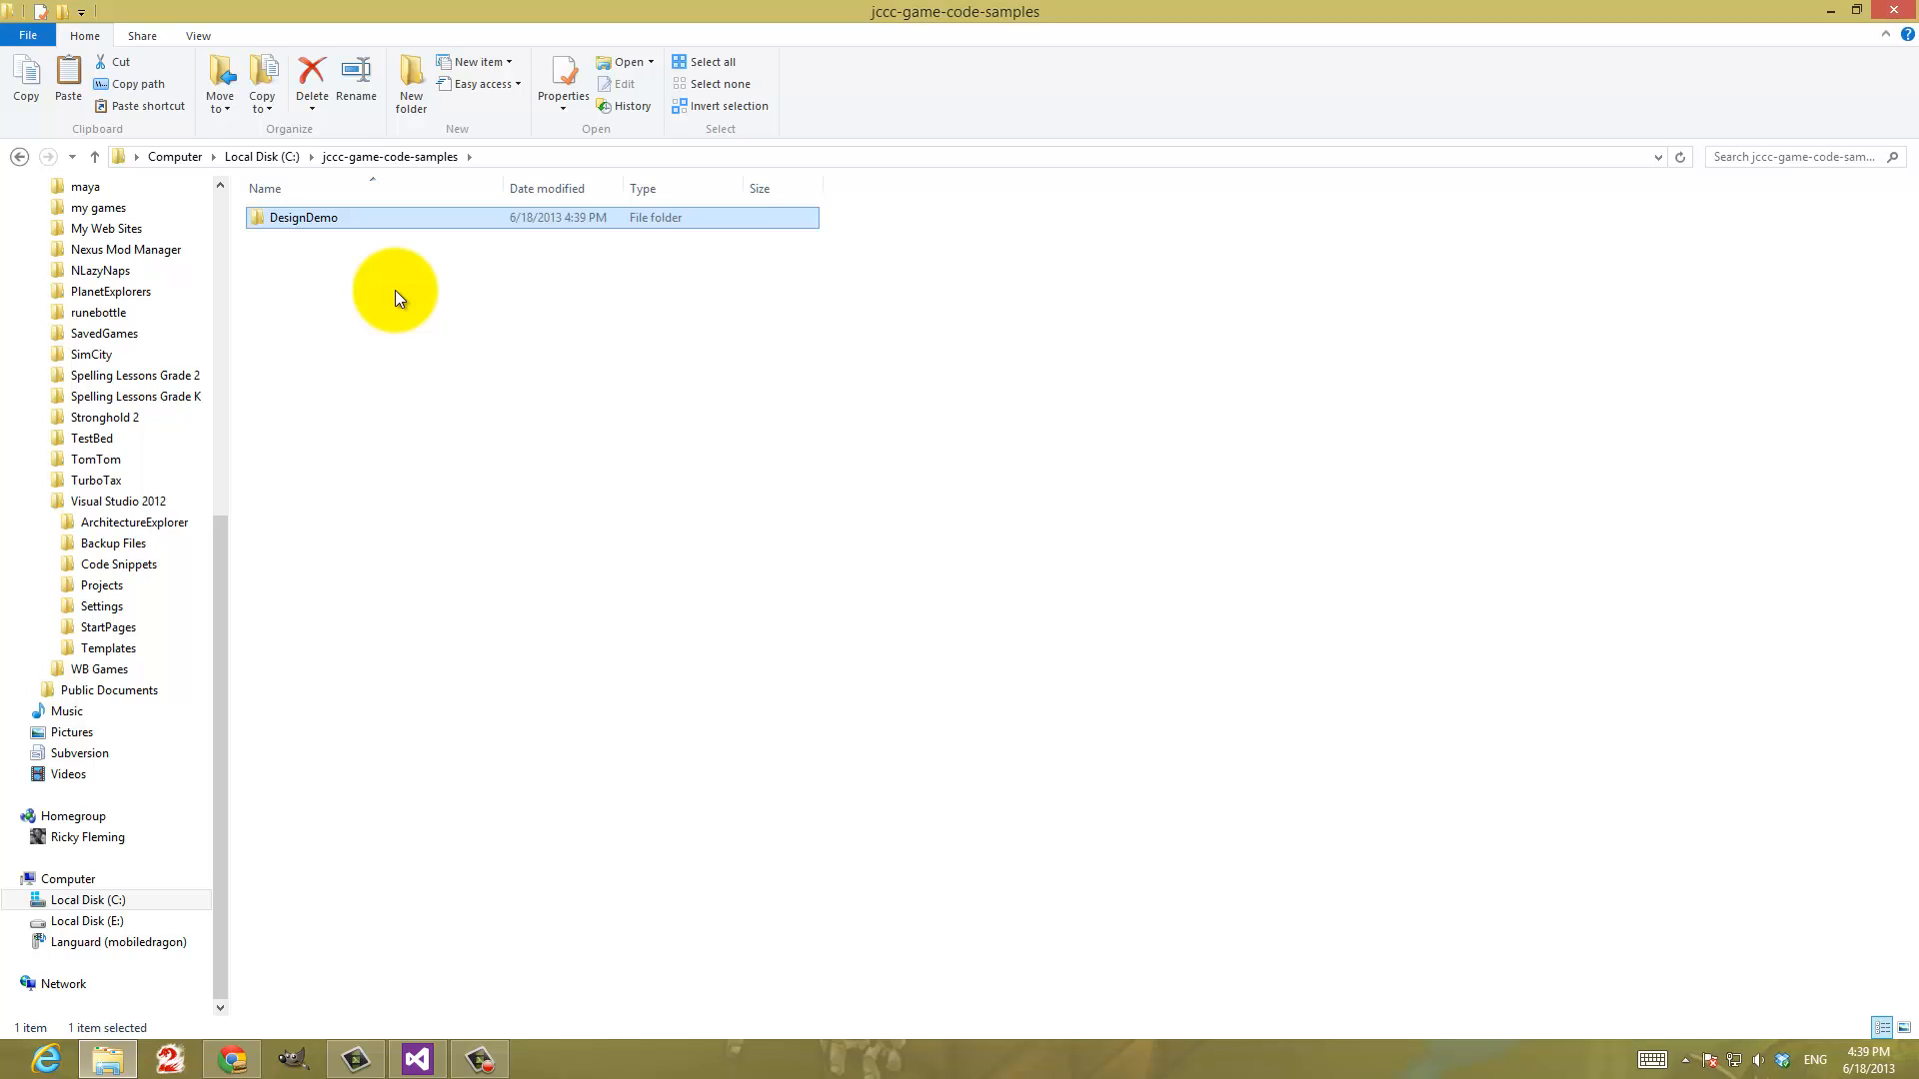
click(394, 290)
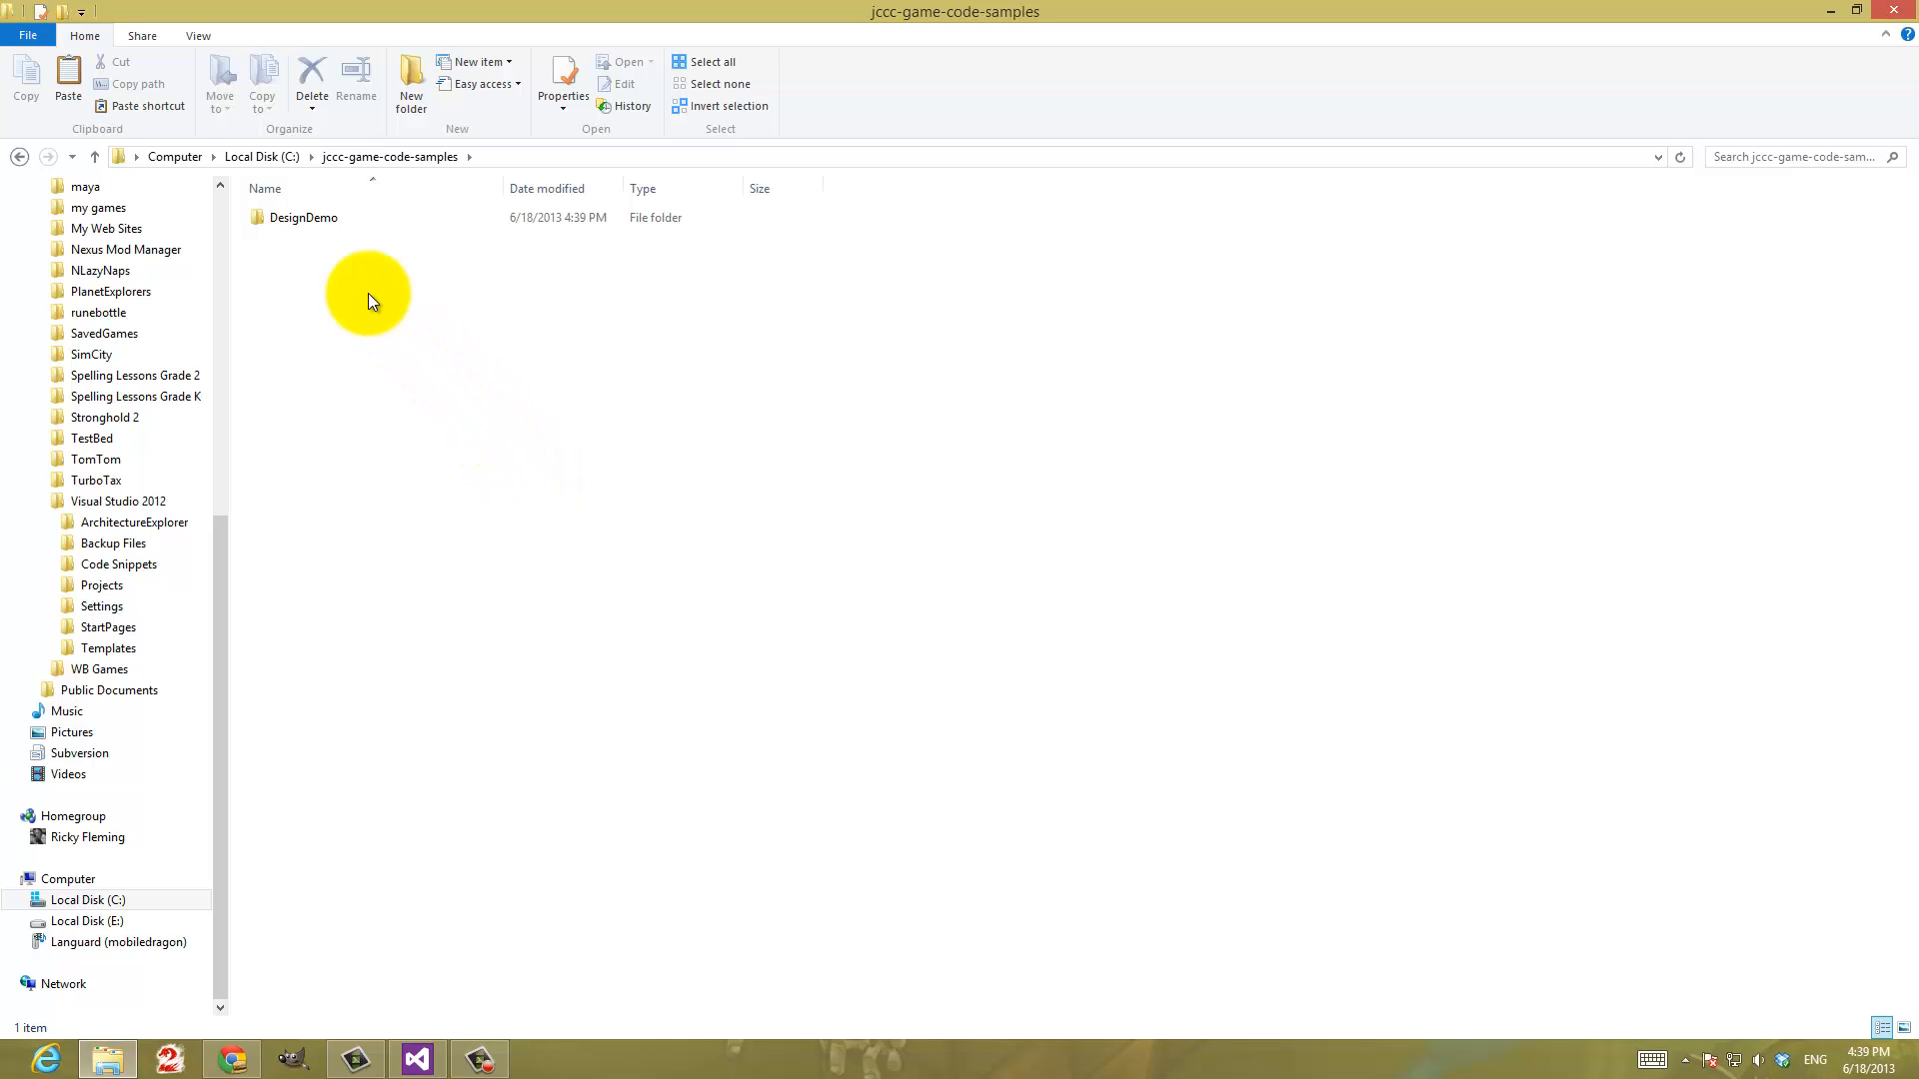
Start TortoiseSVN Add on the DesignDemo folder, enlarging the file list window and widening its Path column to show full file names
right_click(287, 224)
mouse_move(406, 361)
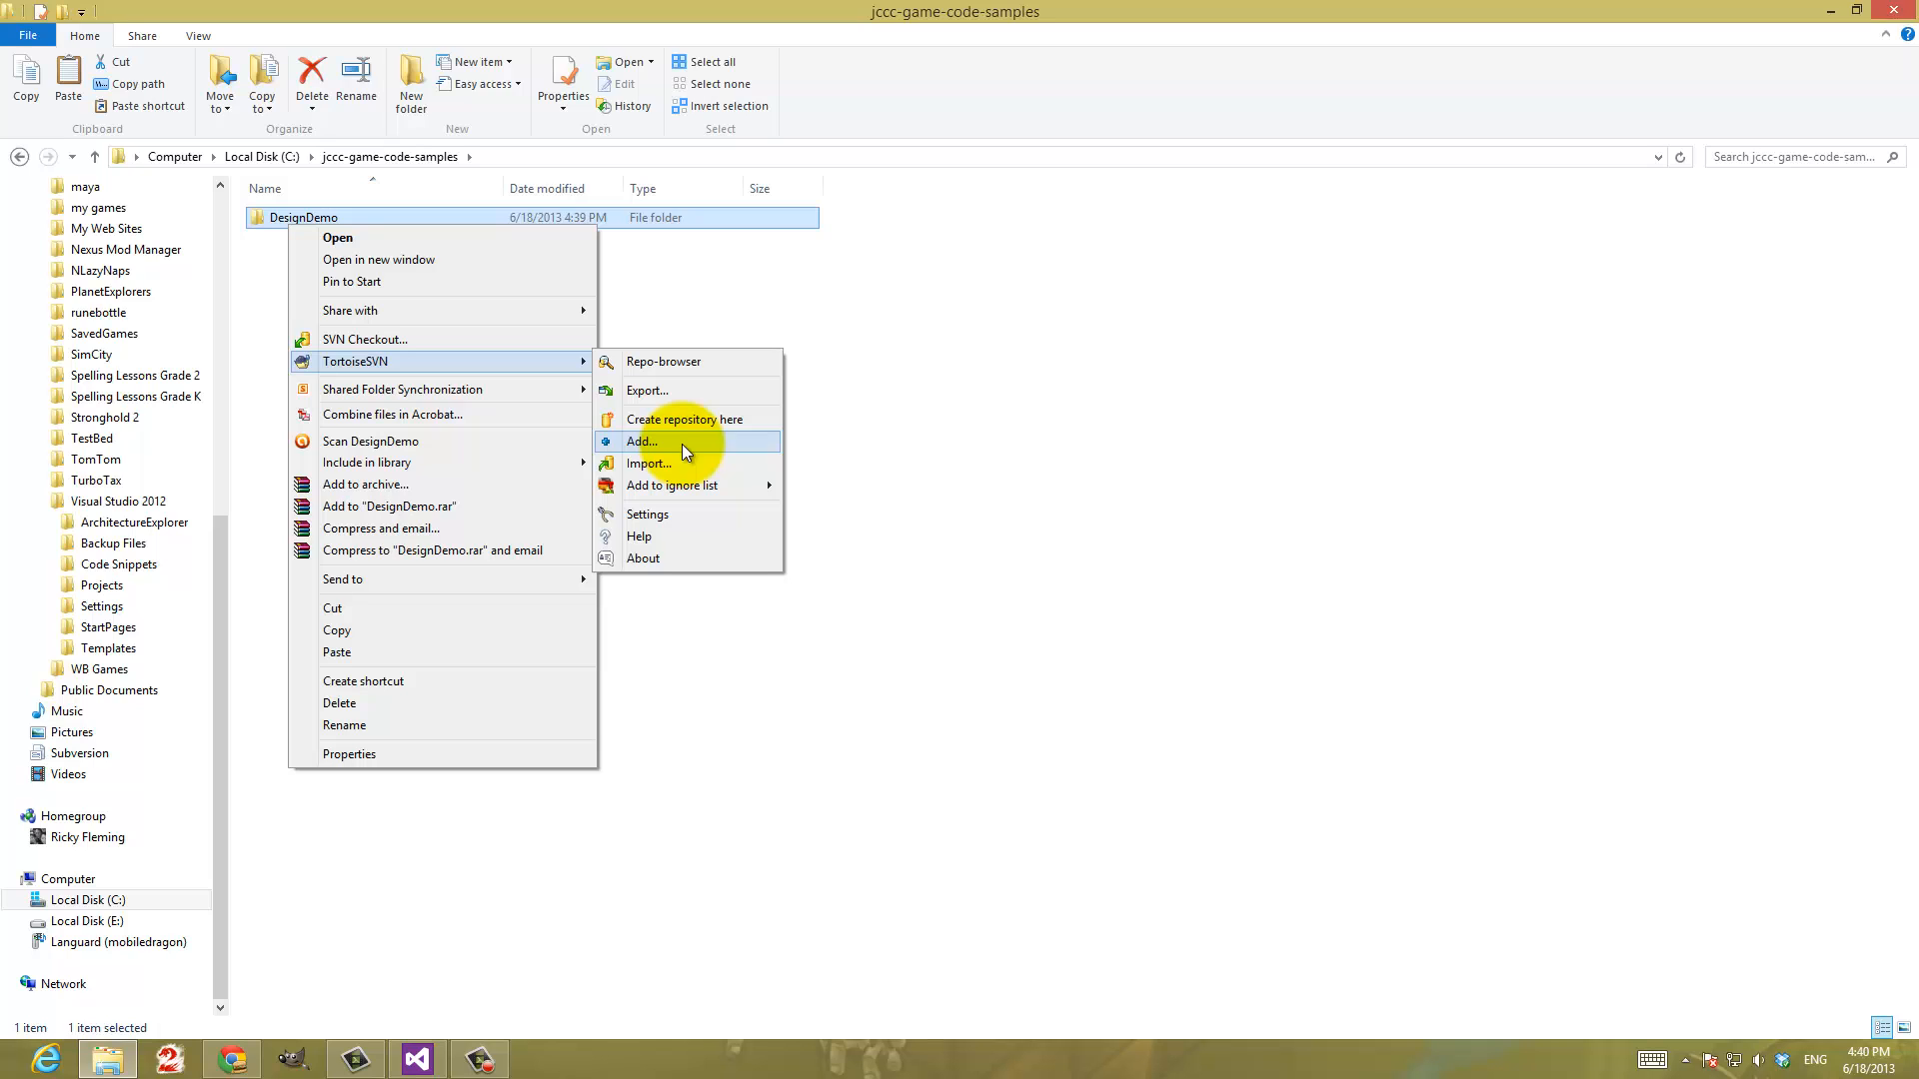
click(645, 441)
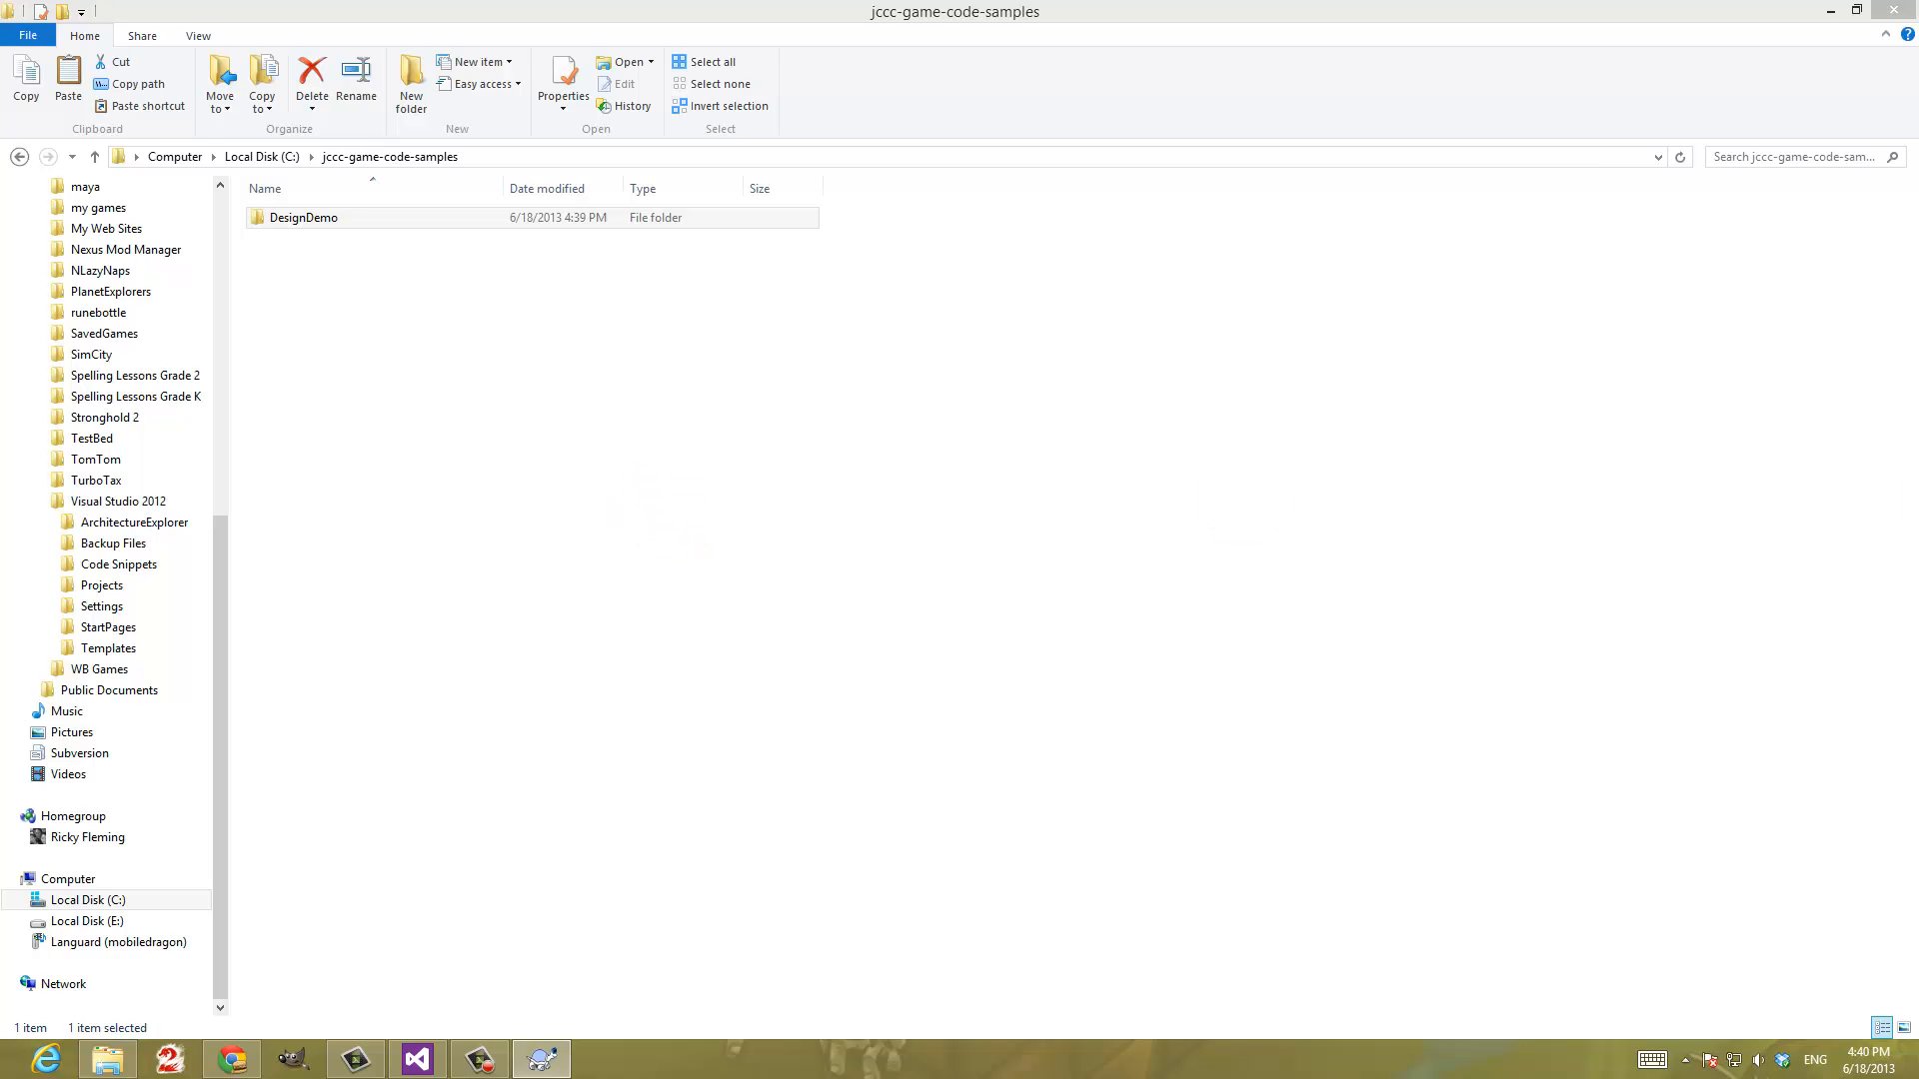
drag(1328, 429, 662, 291)
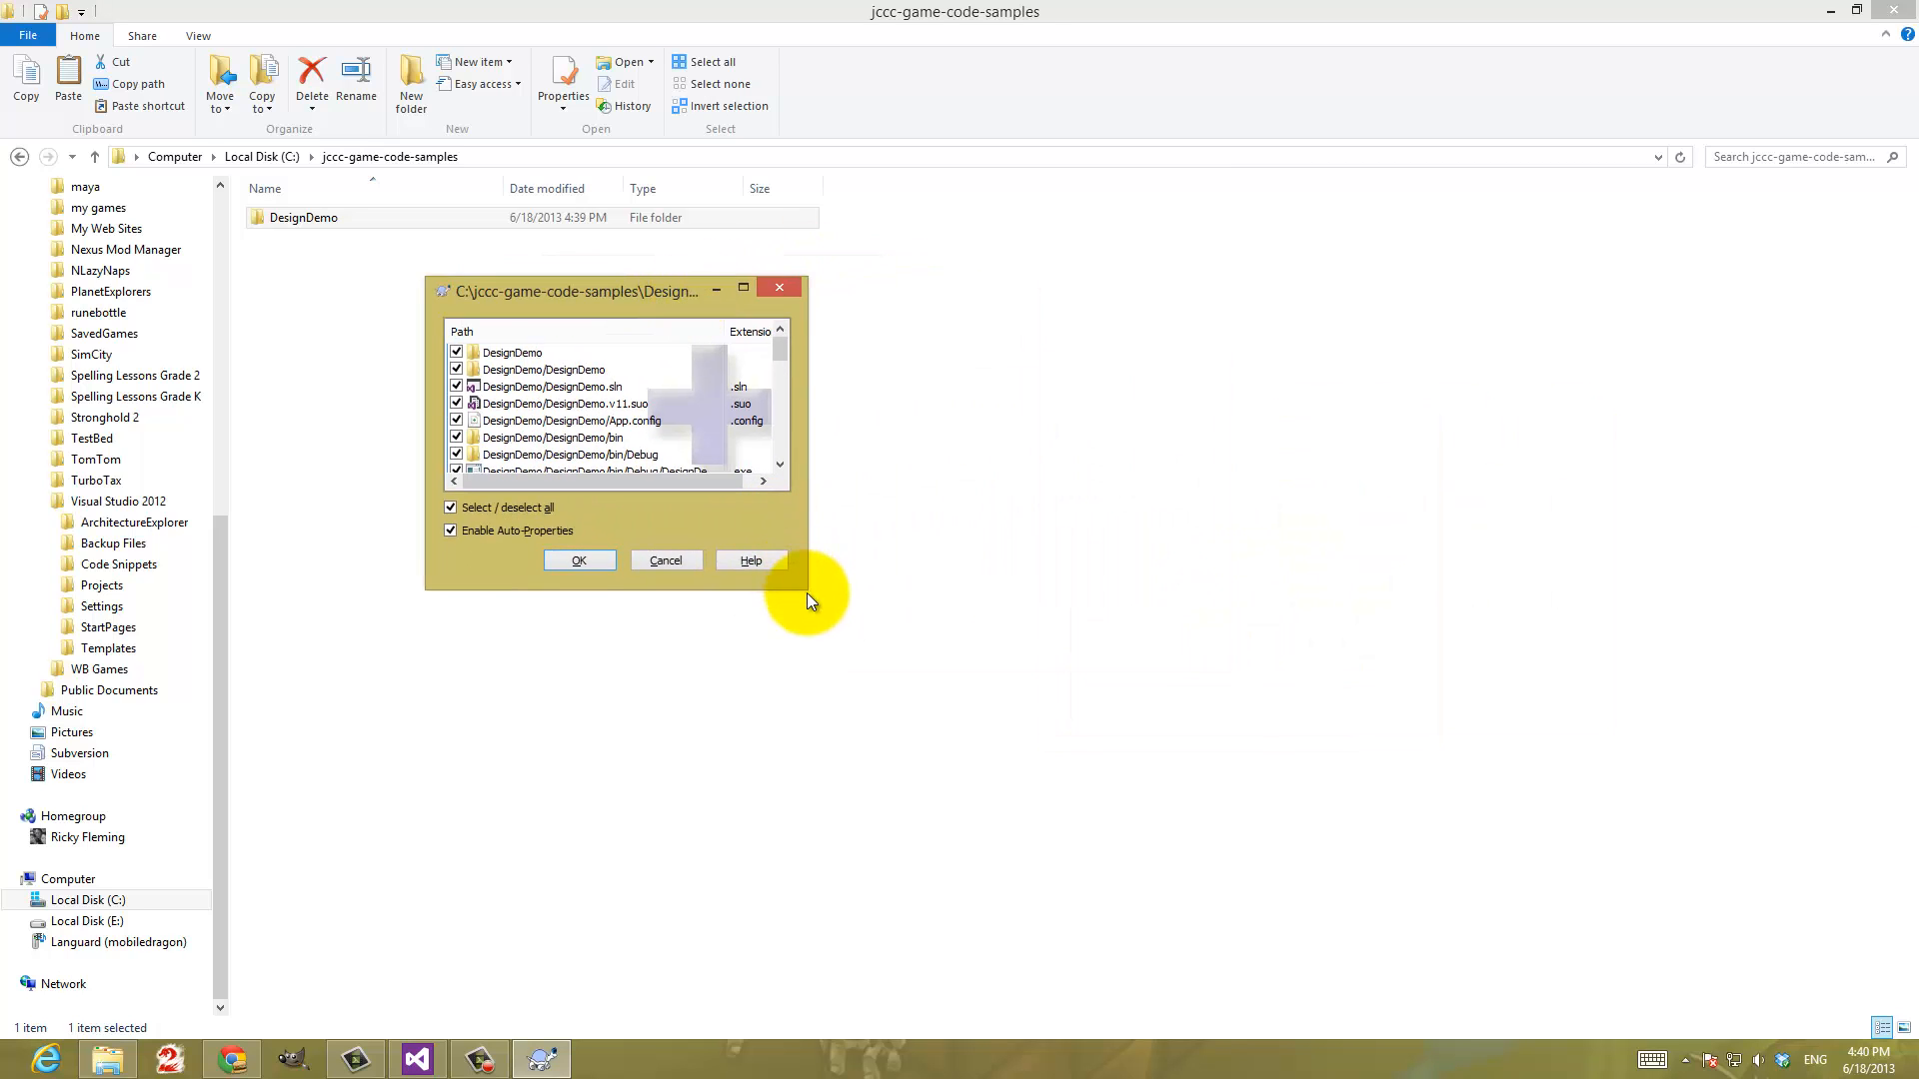
drag(804, 588, 1113, 842)
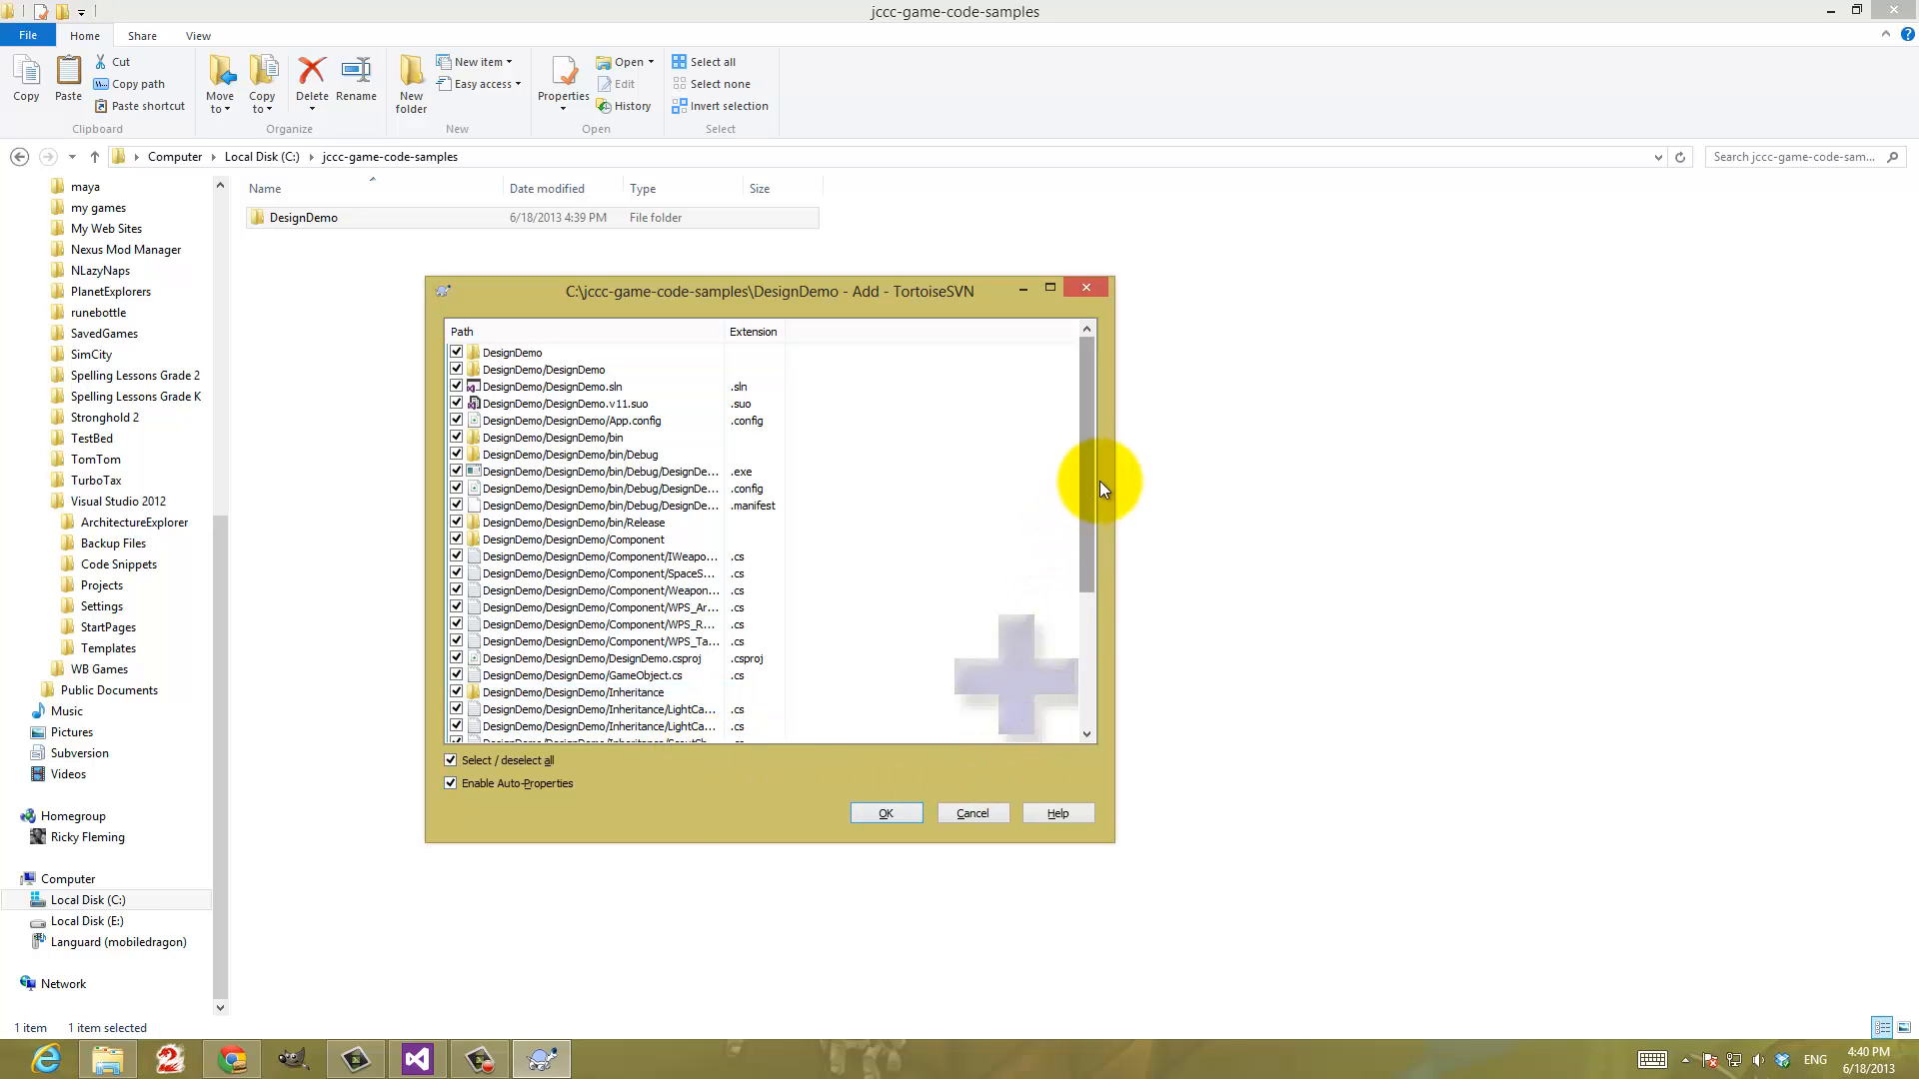
drag(1112, 484, 1268, 486)
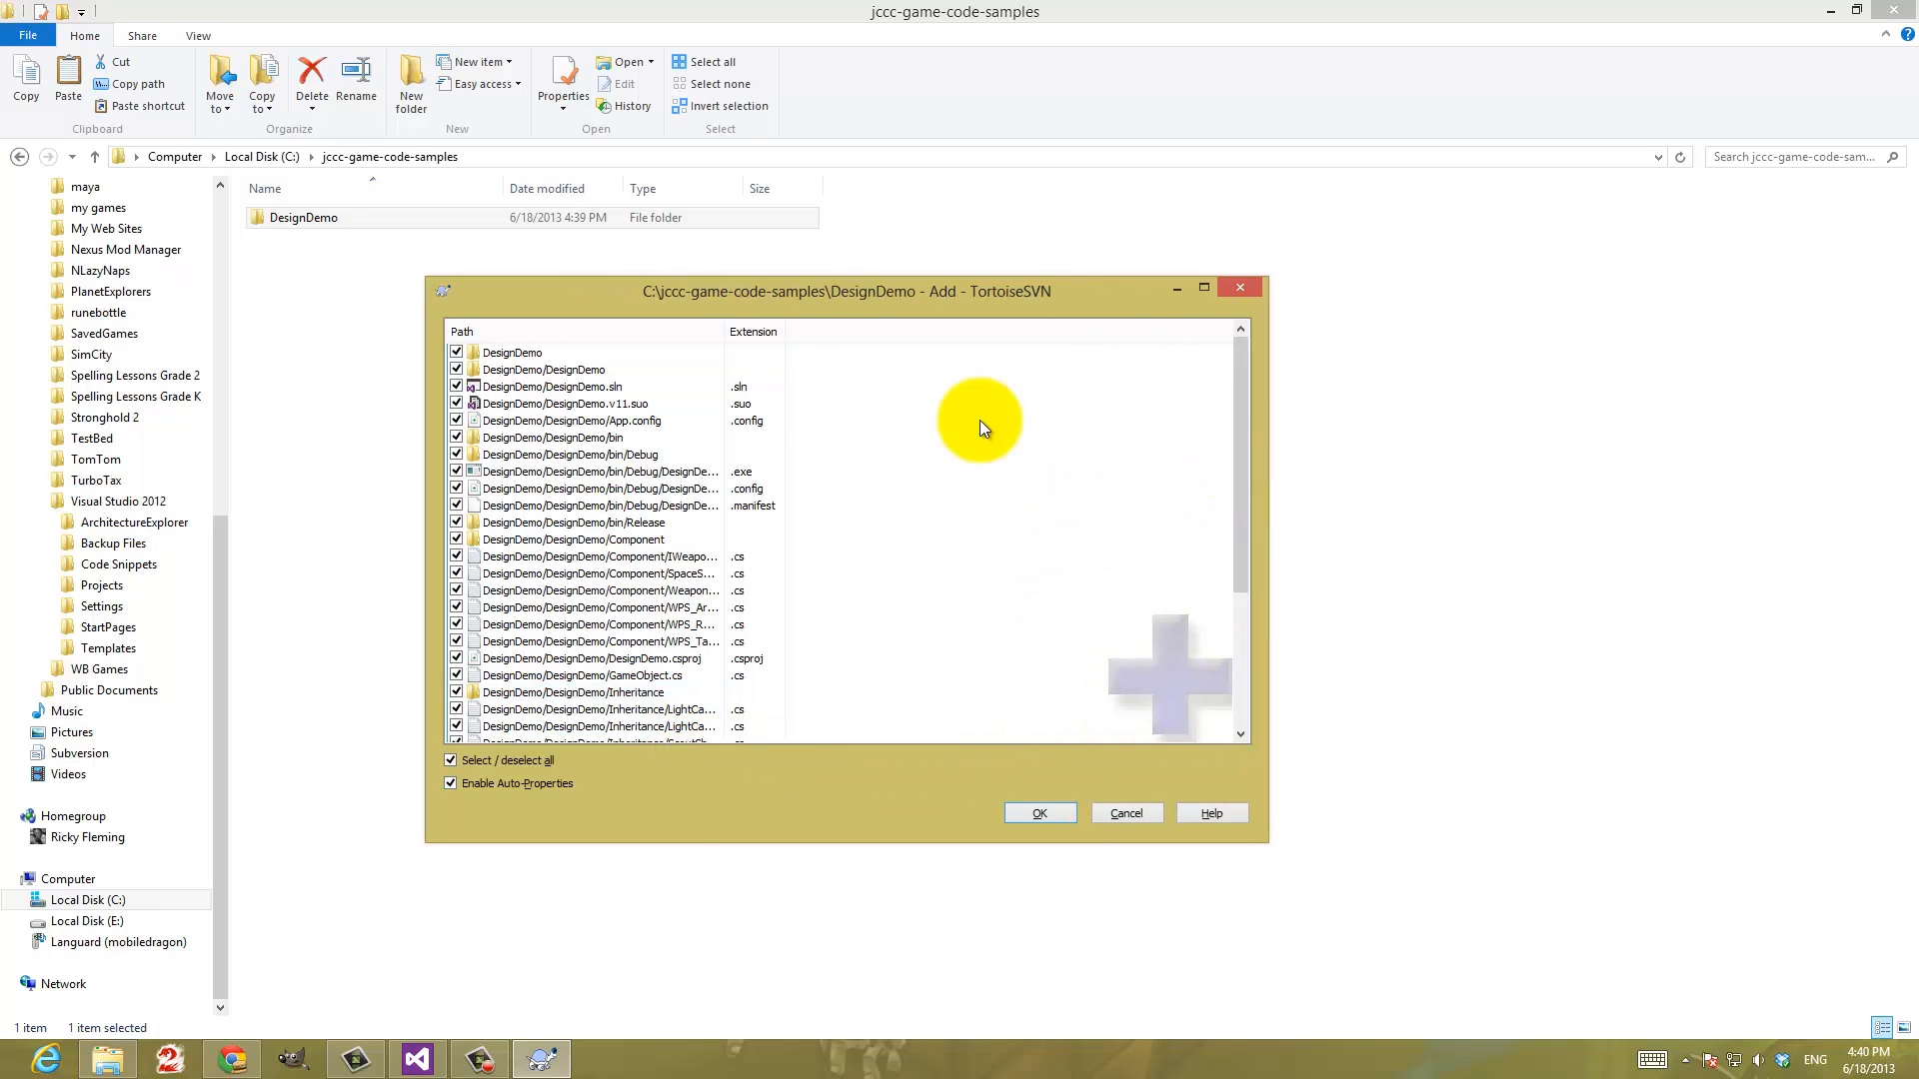
click(730, 369)
drag(722, 345, 924, 345)
Review the listed DesignDemo files, including the bin/Debug and Inheritance entries, and add all of them to version control
click(780, 474)
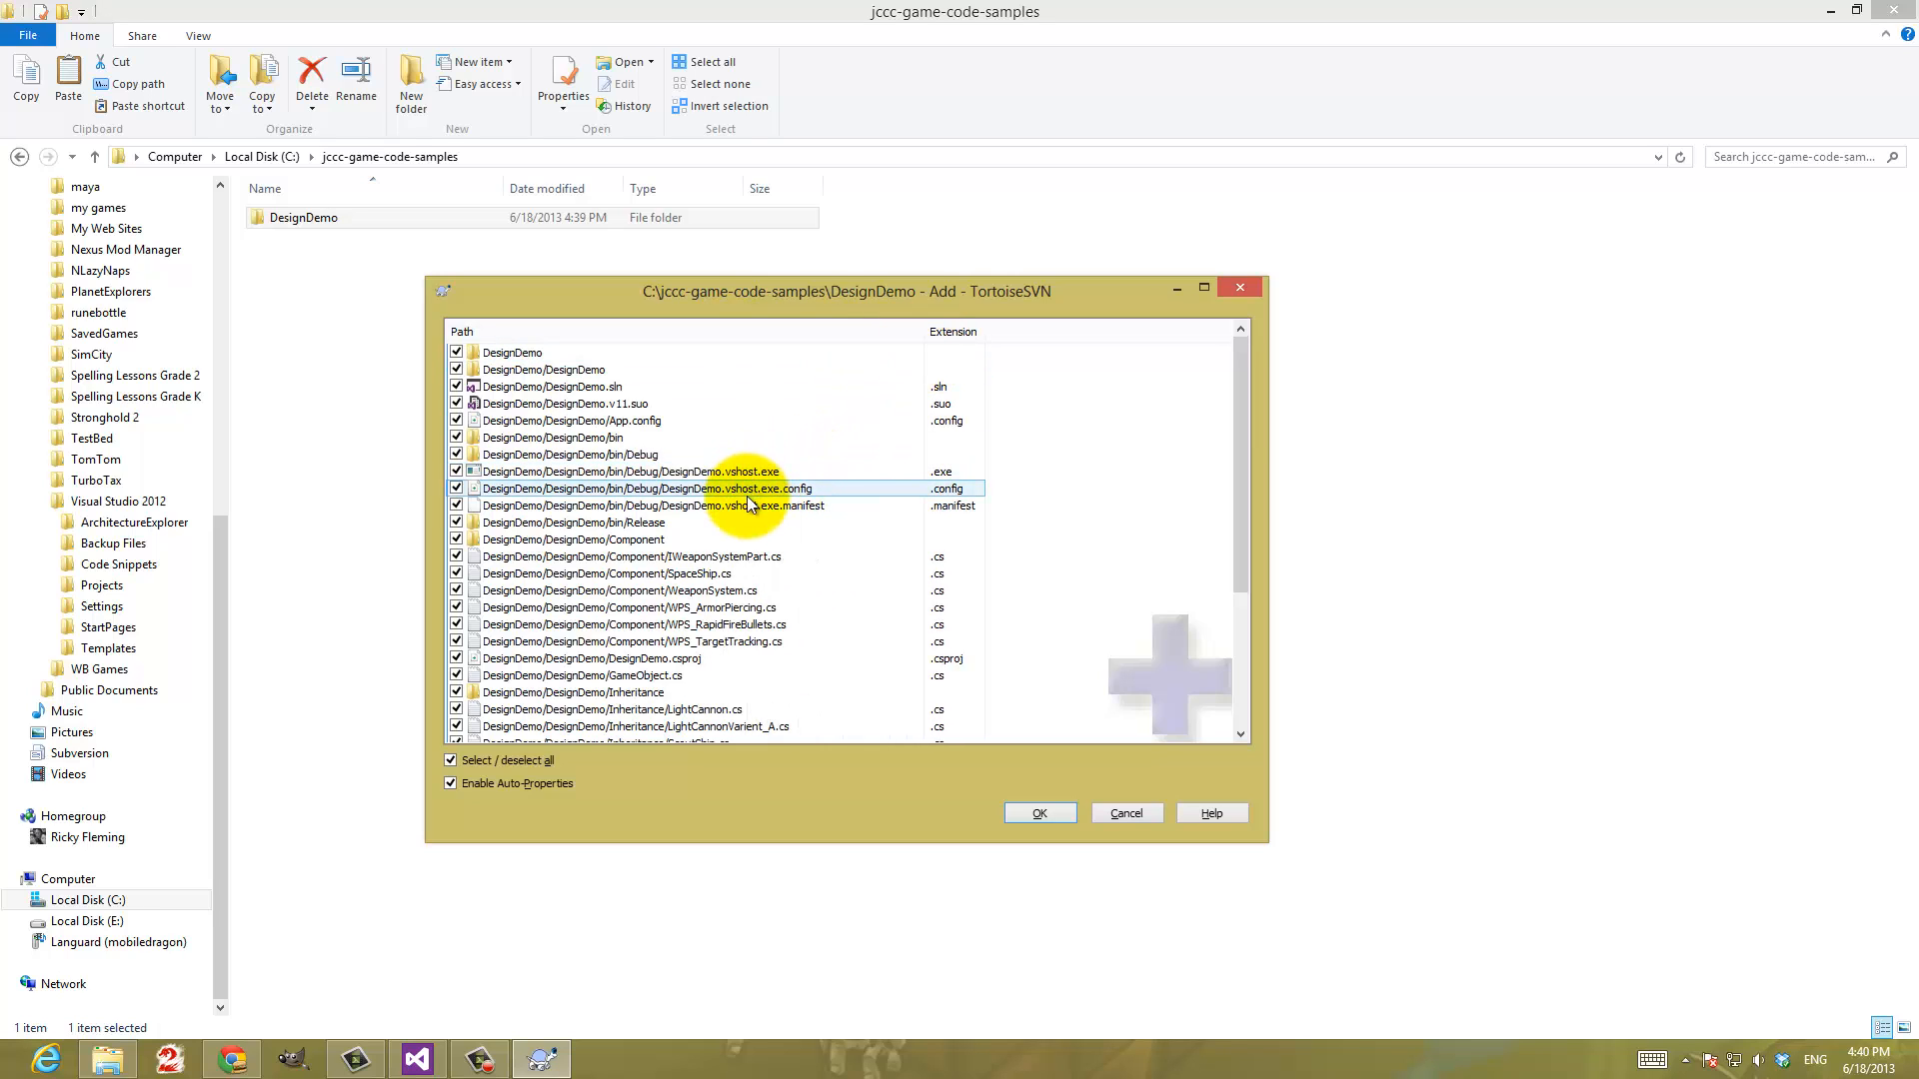
click(644, 489)
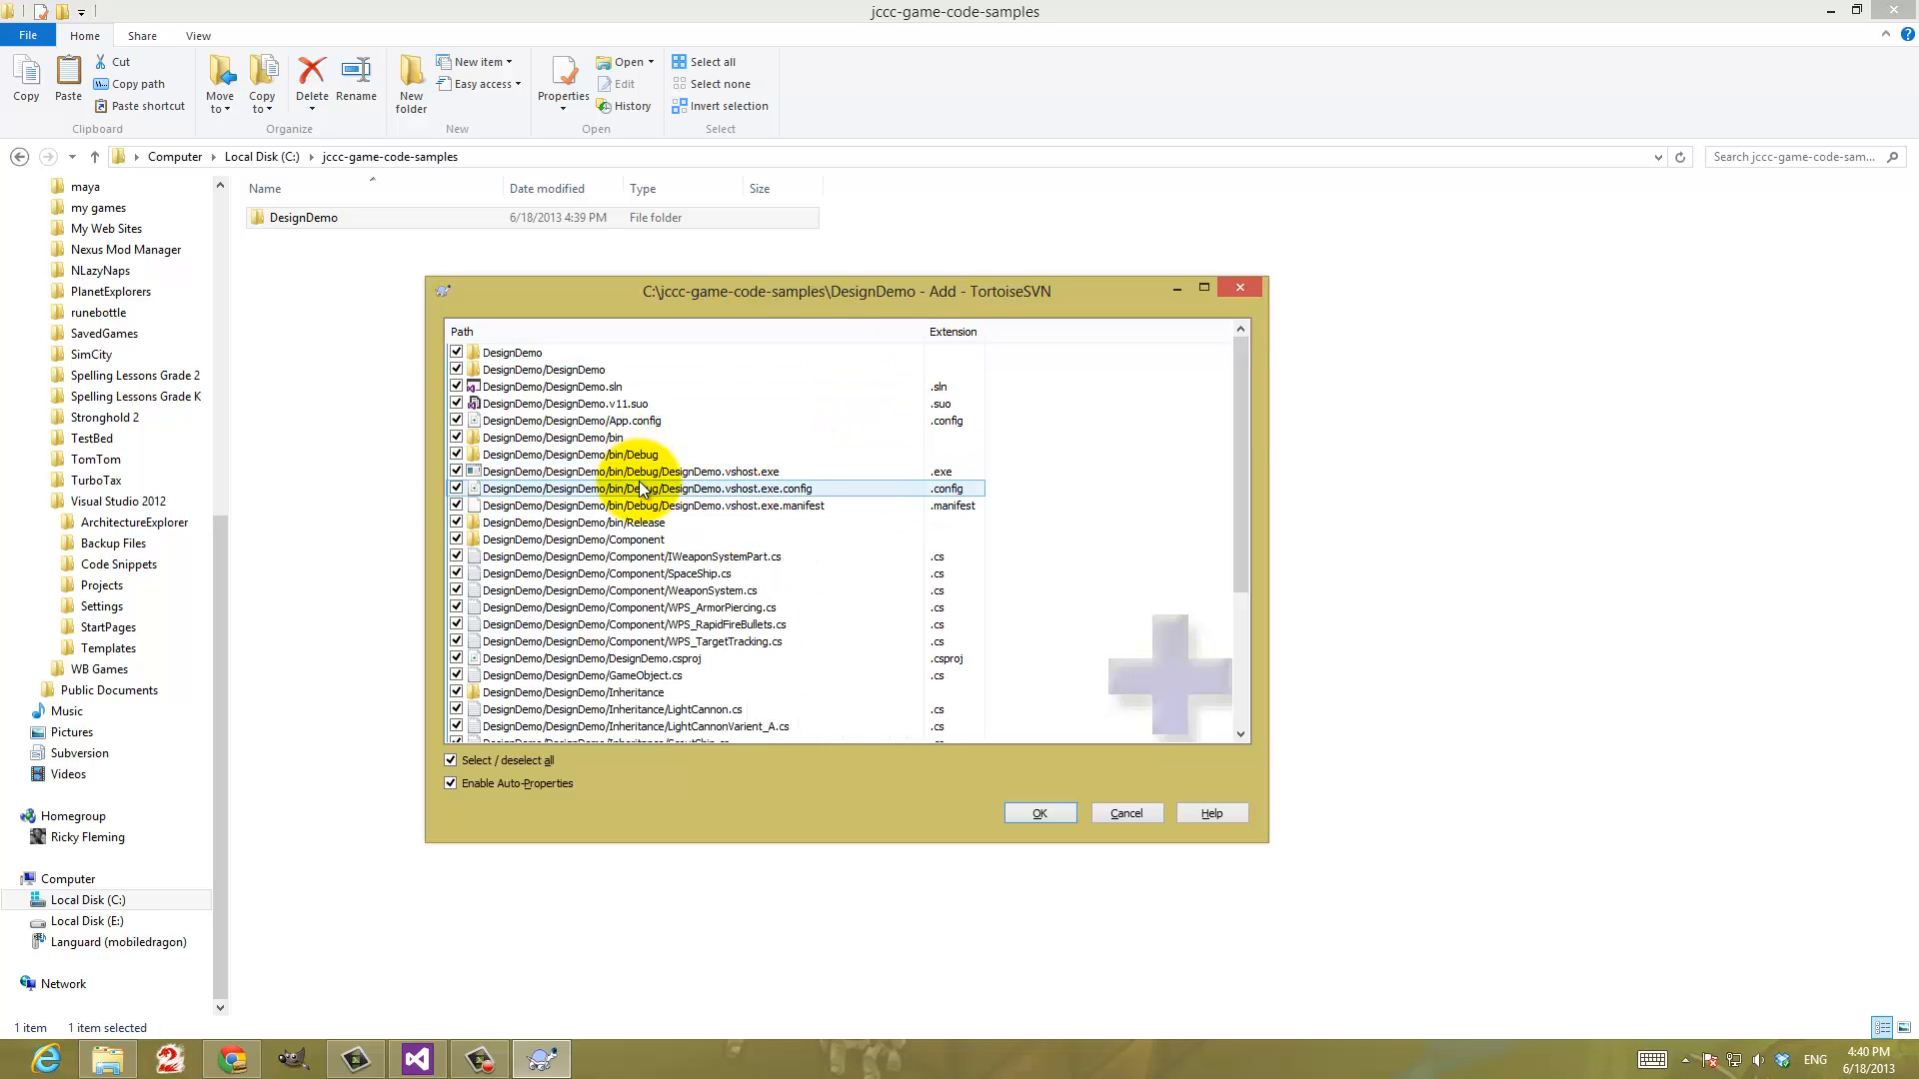
click(641, 506)
click(639, 474)
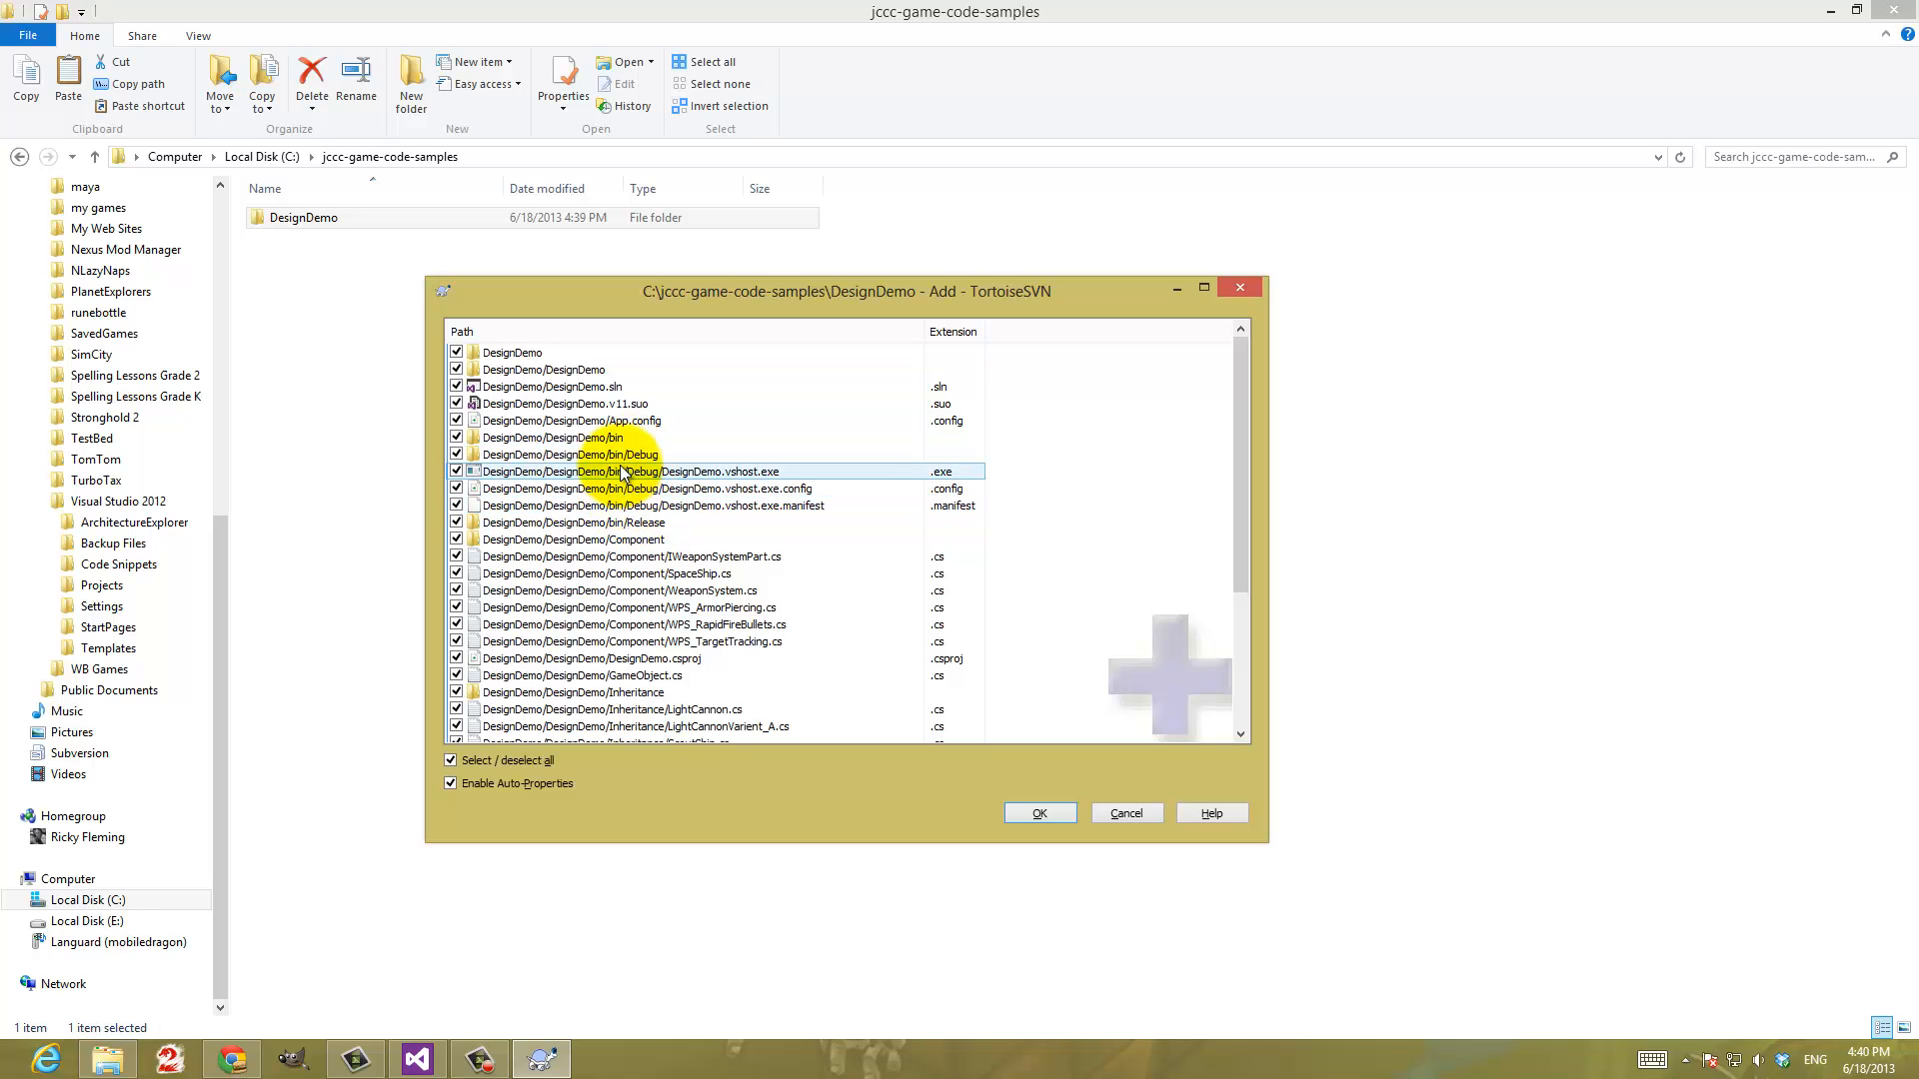
click(654, 693)
click(659, 709)
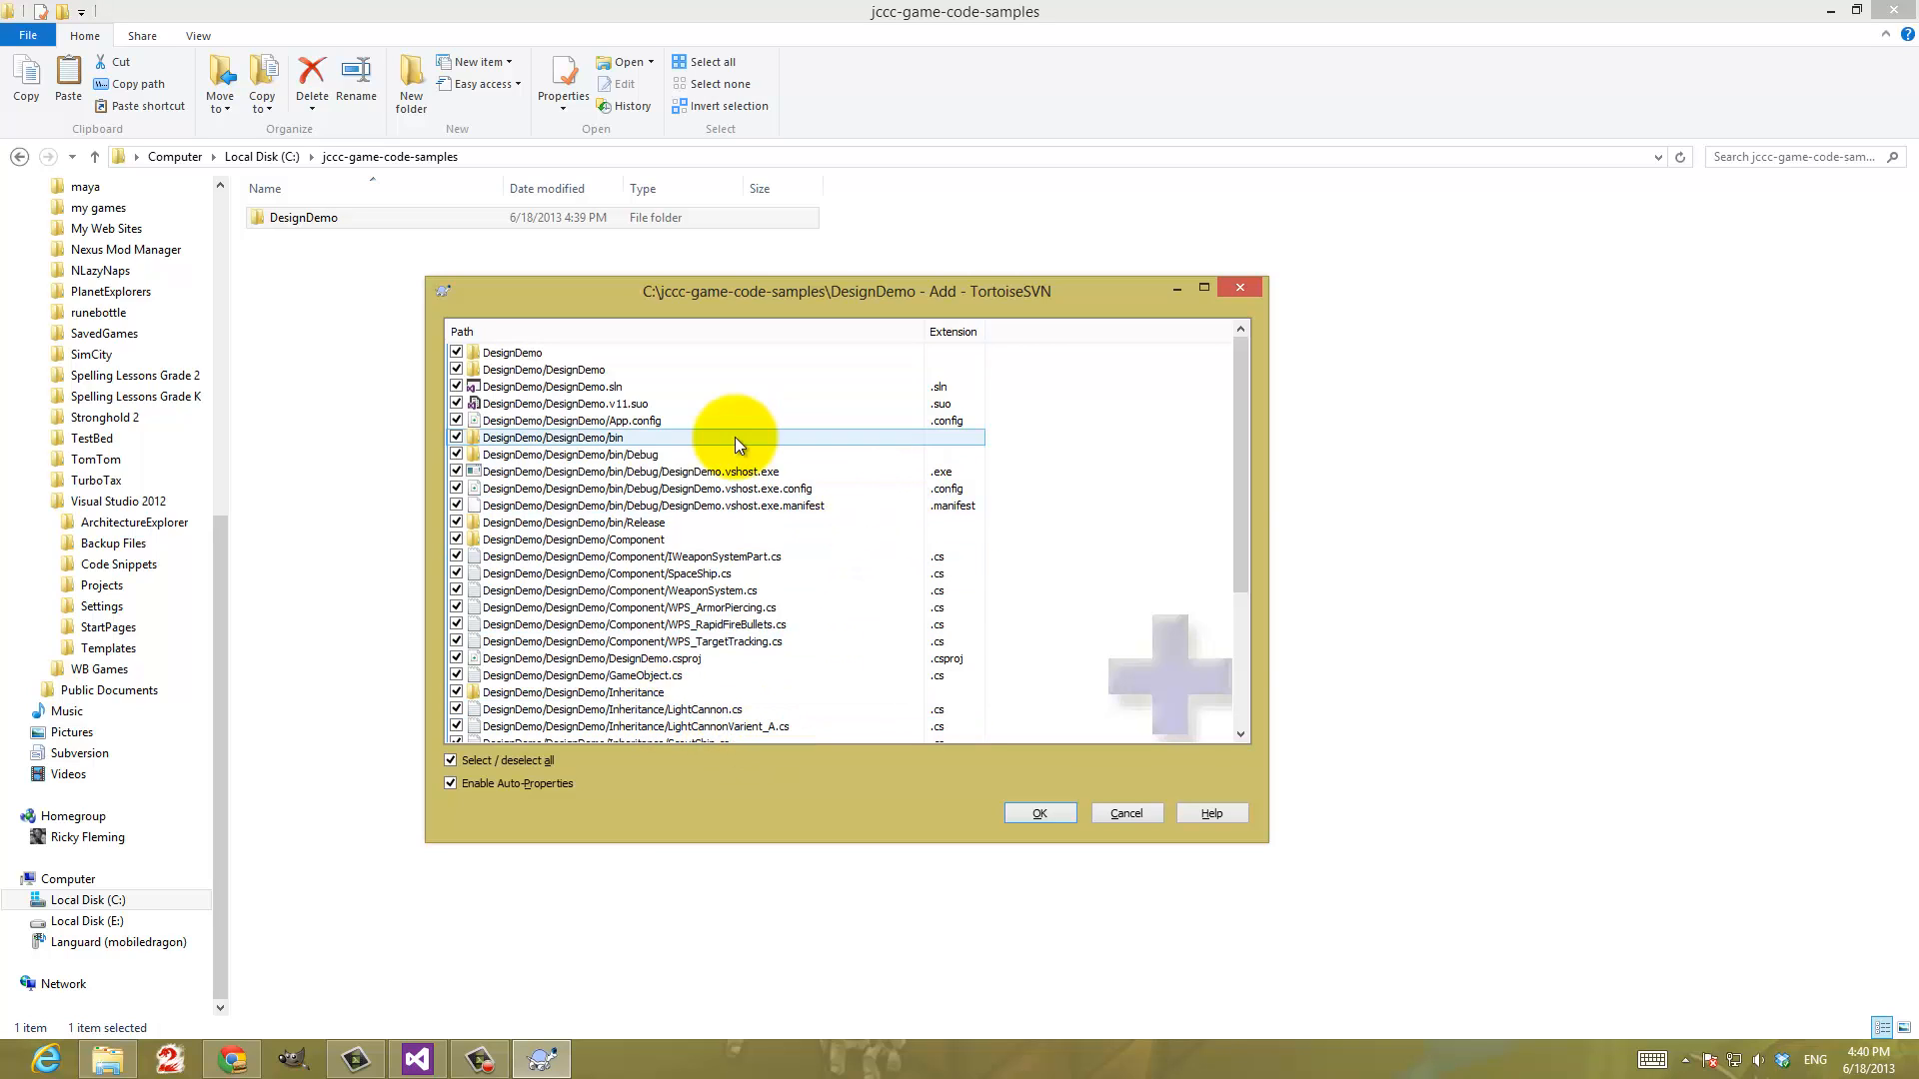
mouse_move(1248, 378)
mouse_down()
mouse_move(1267, 582)
mouse_move(1245, 352)
mouse_up()
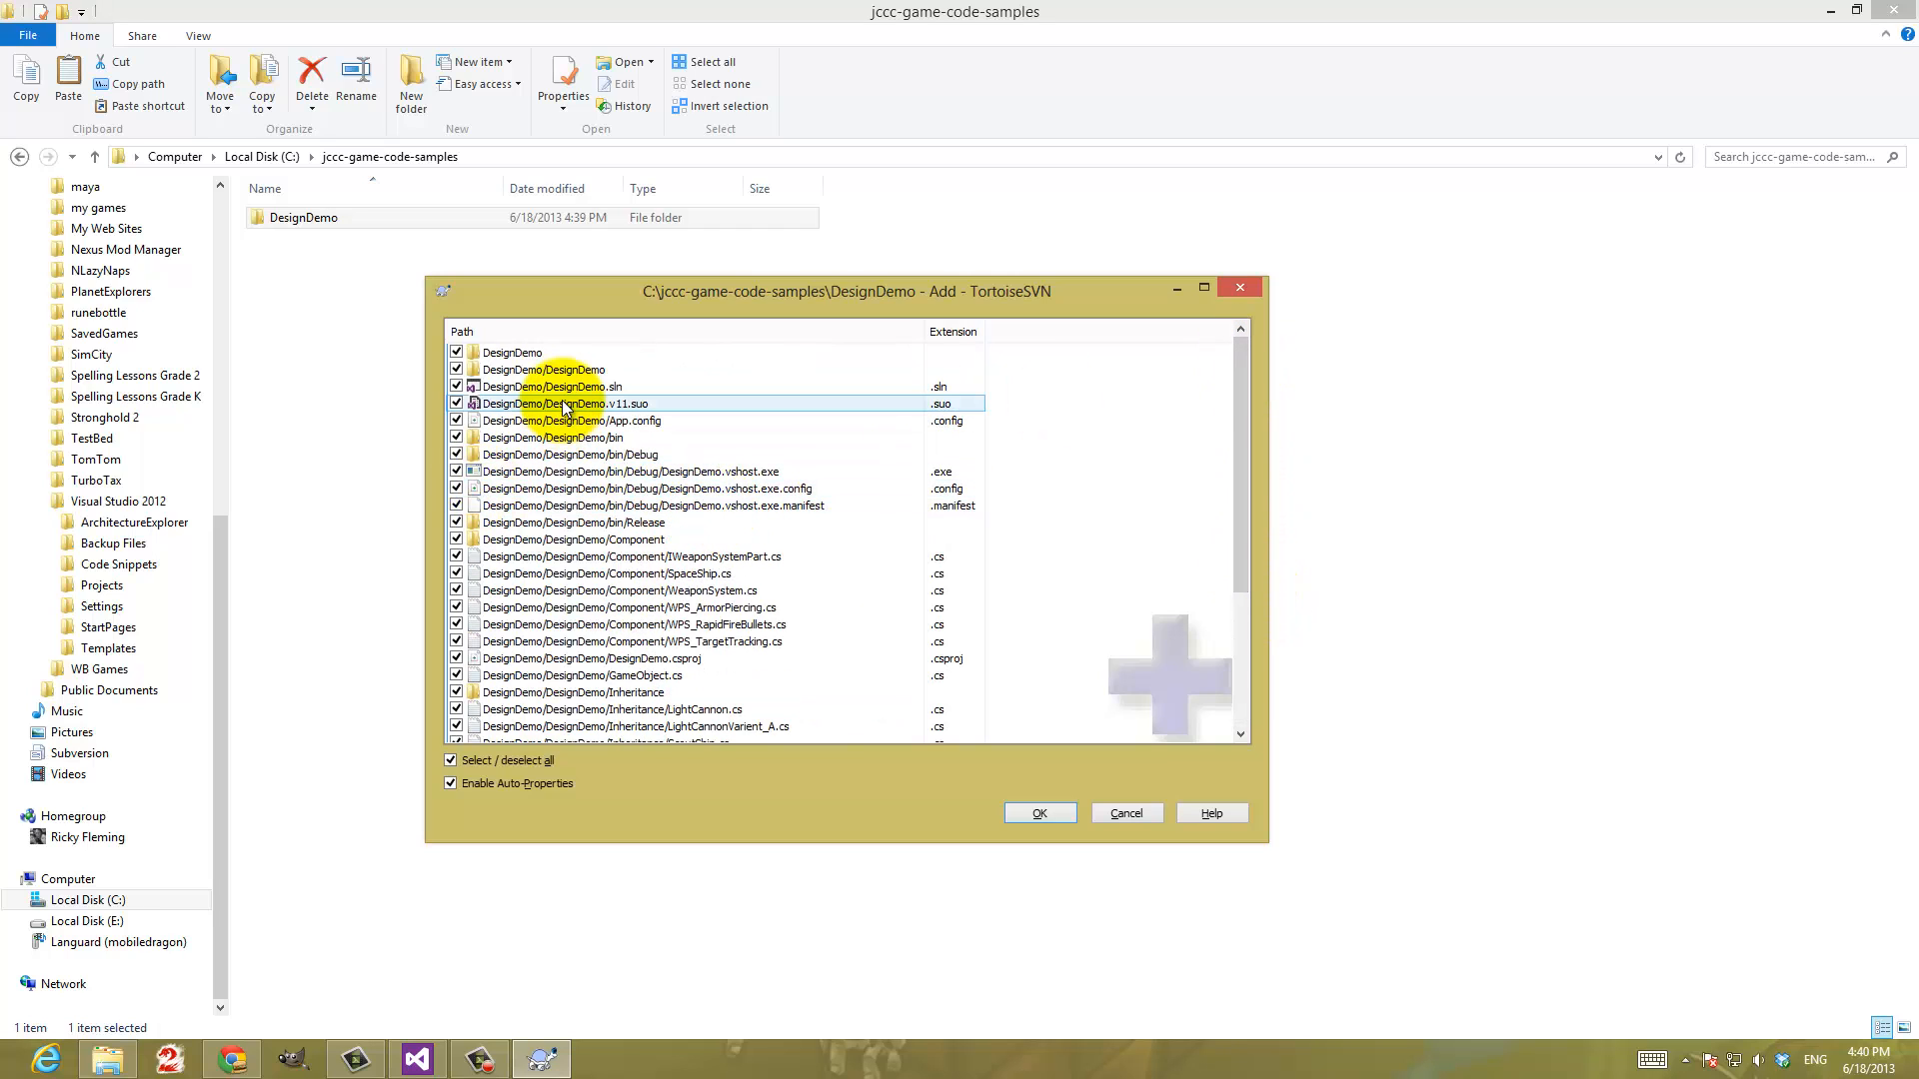
click(1039, 813)
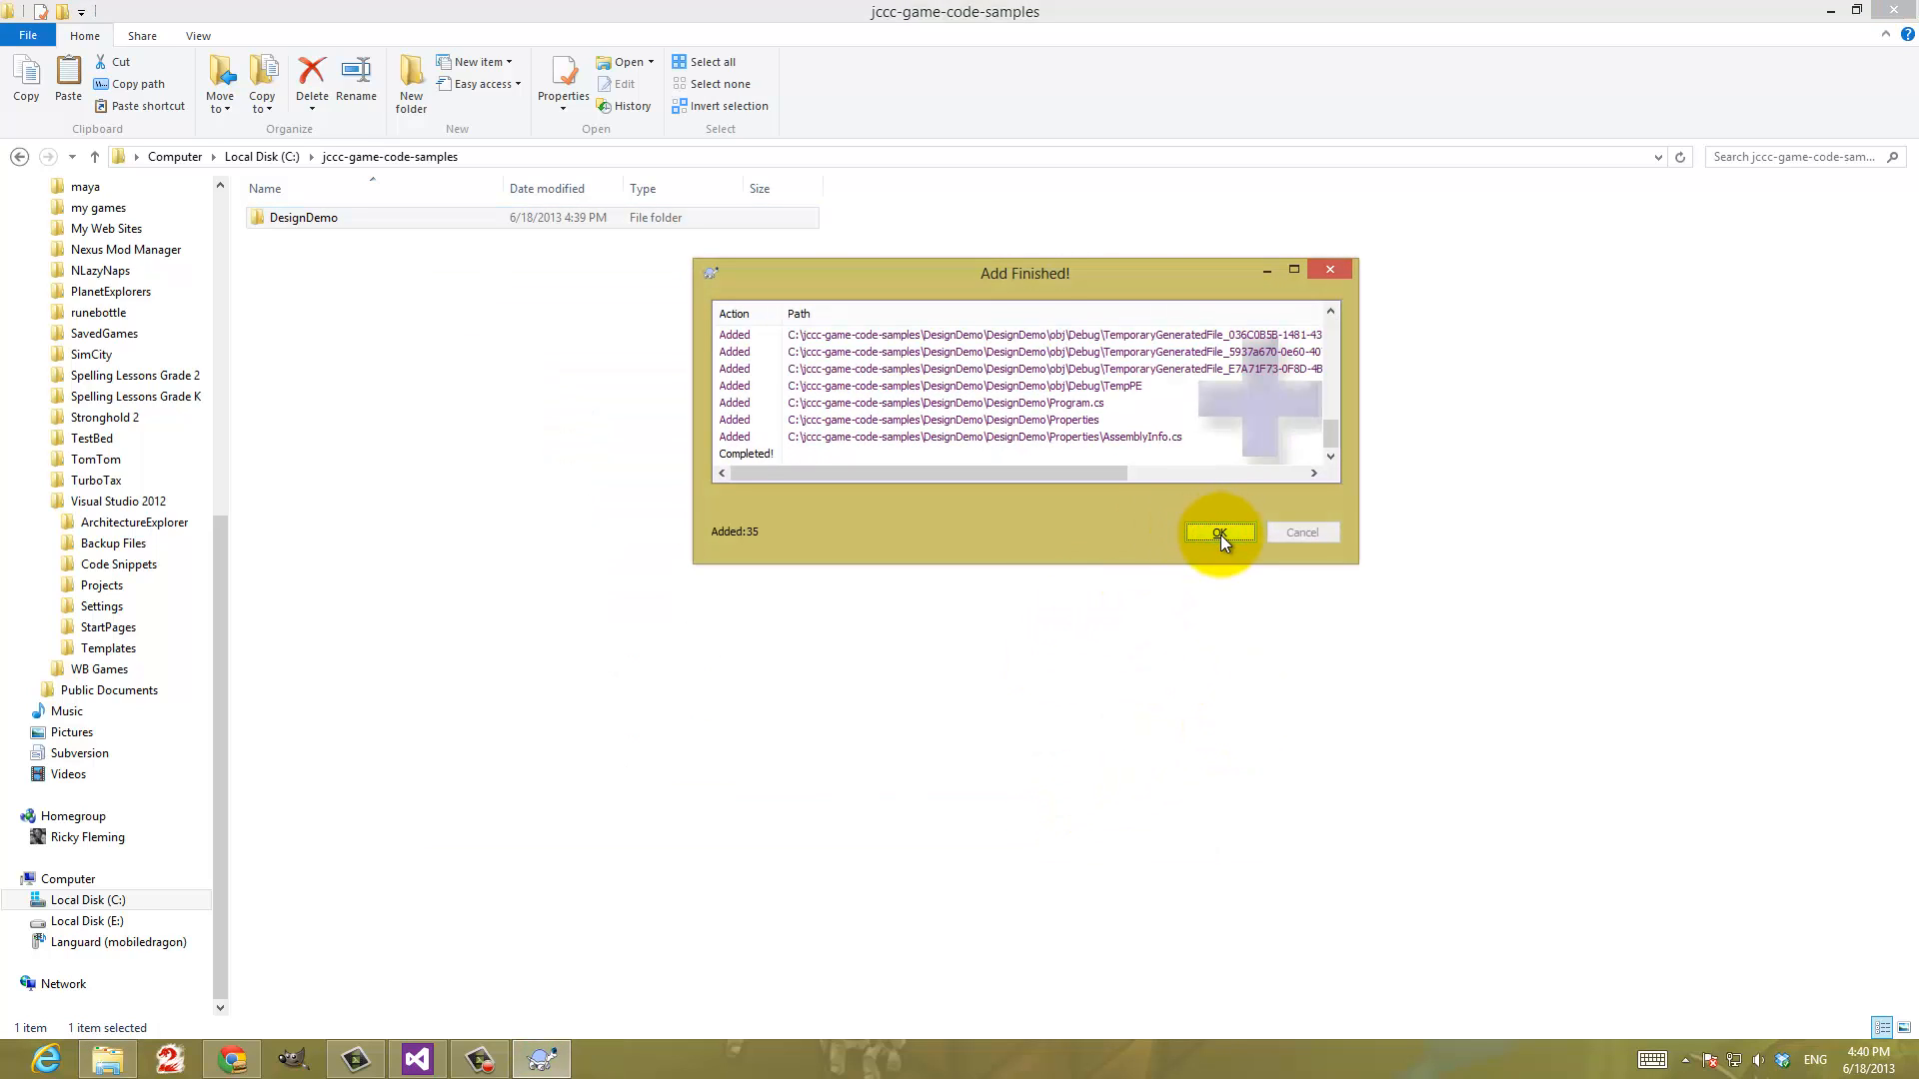
click(1220, 536)
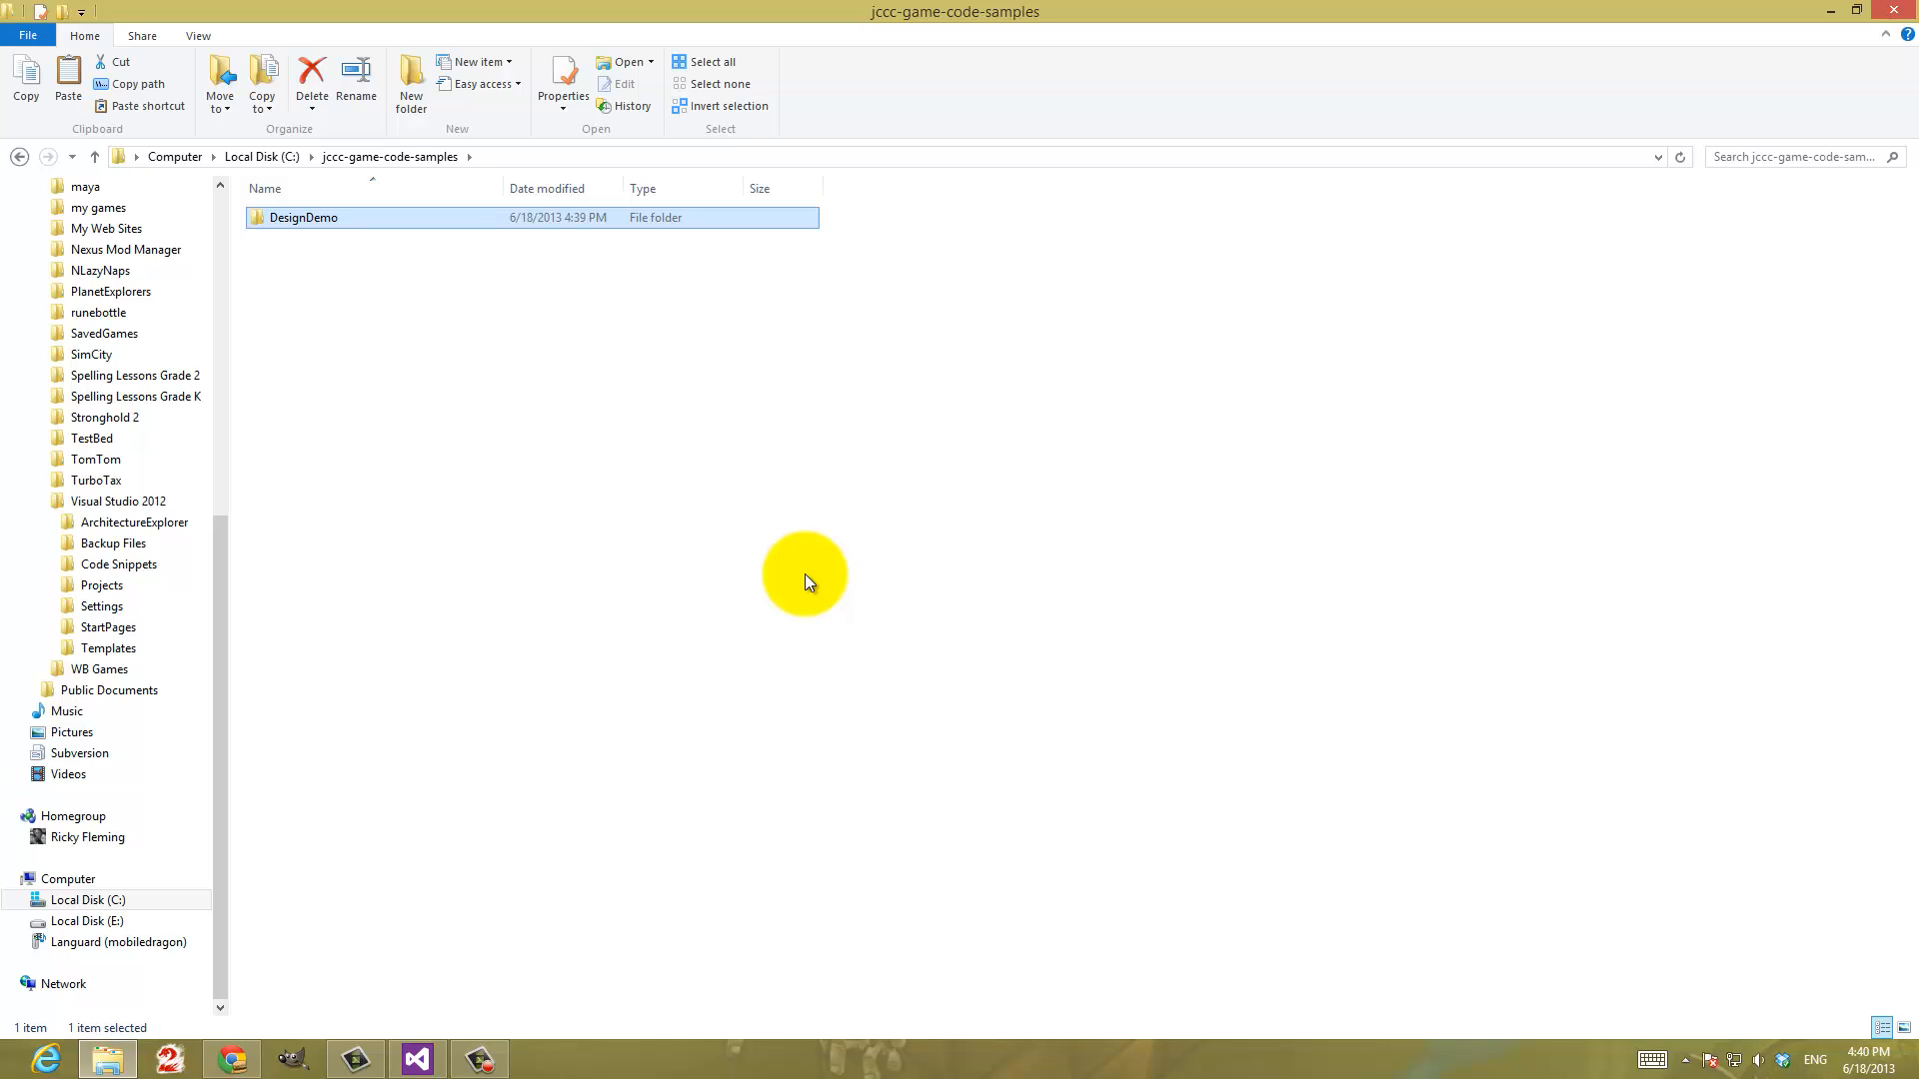
Return to the root of Local Disk (C:) and check the status icon on the jccc-game-code-samples folder
click(100, 903)
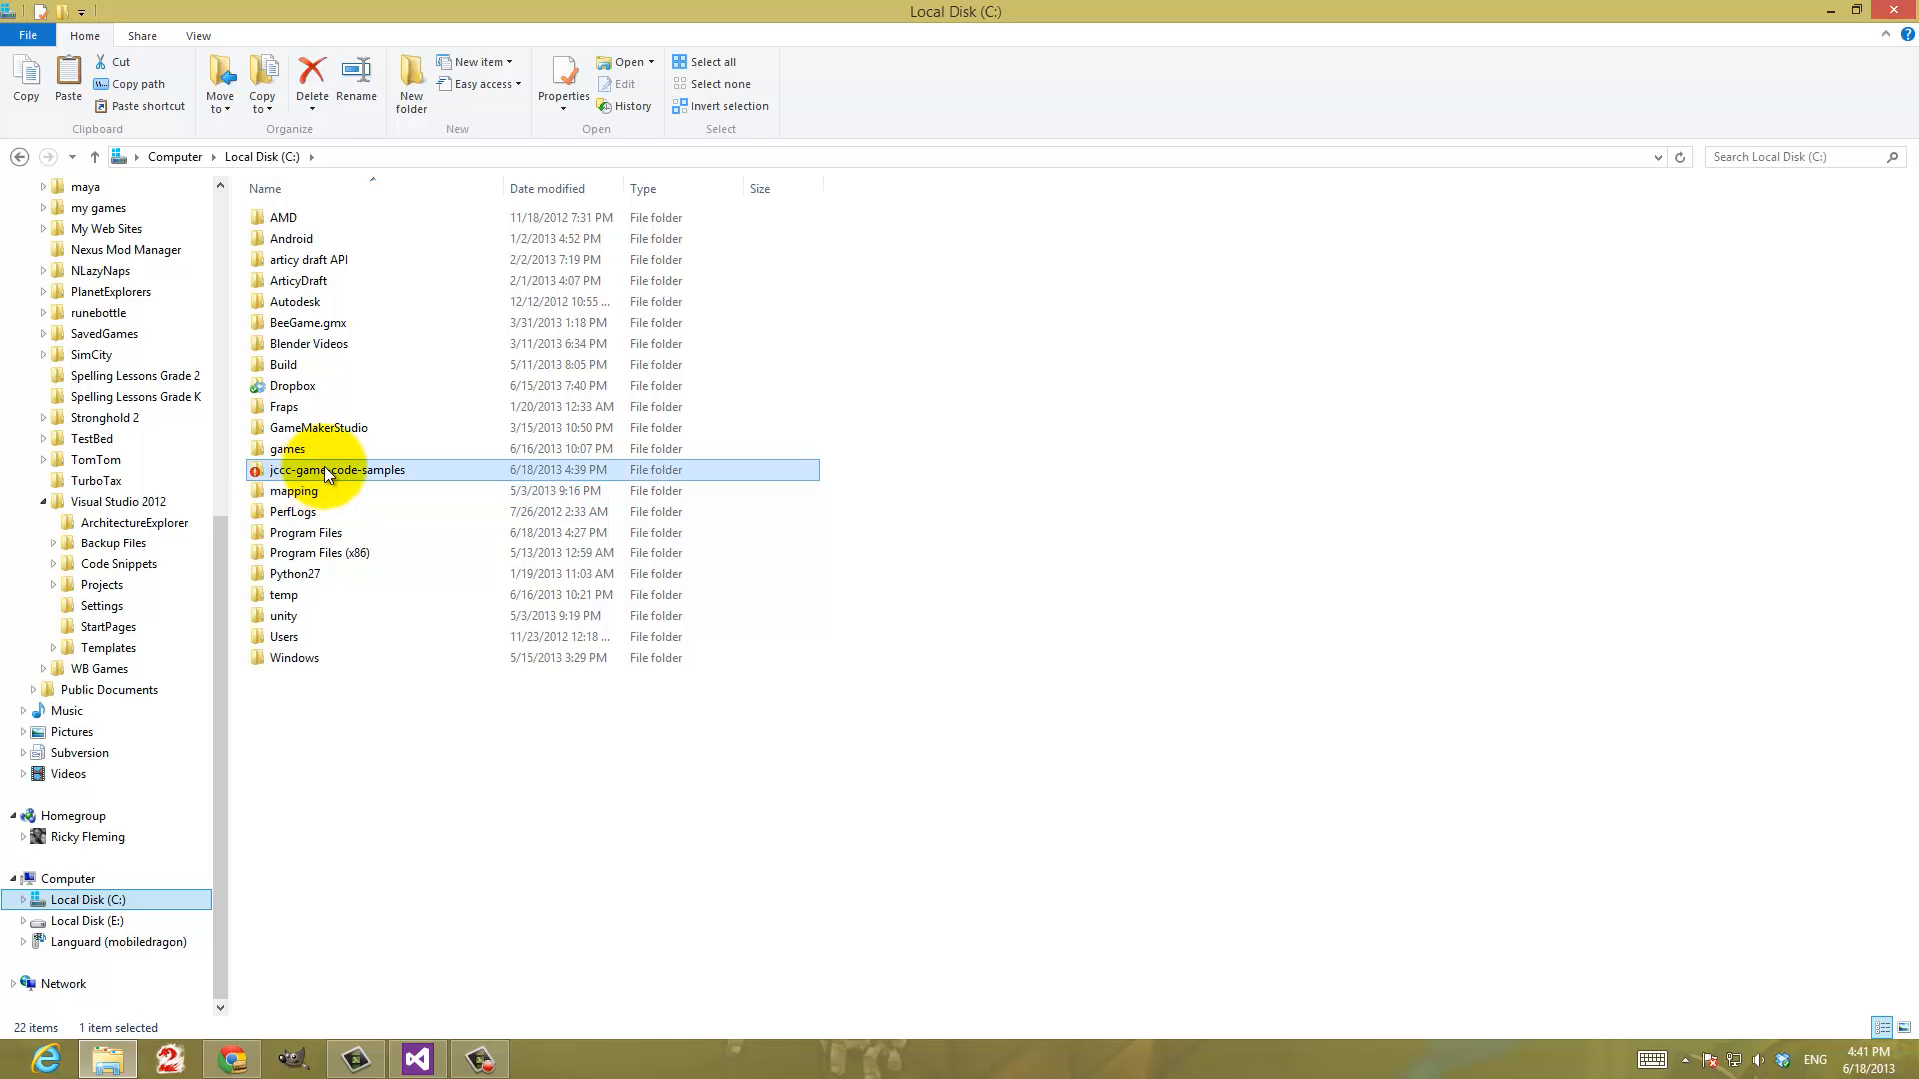
mouse_move(323, 468)
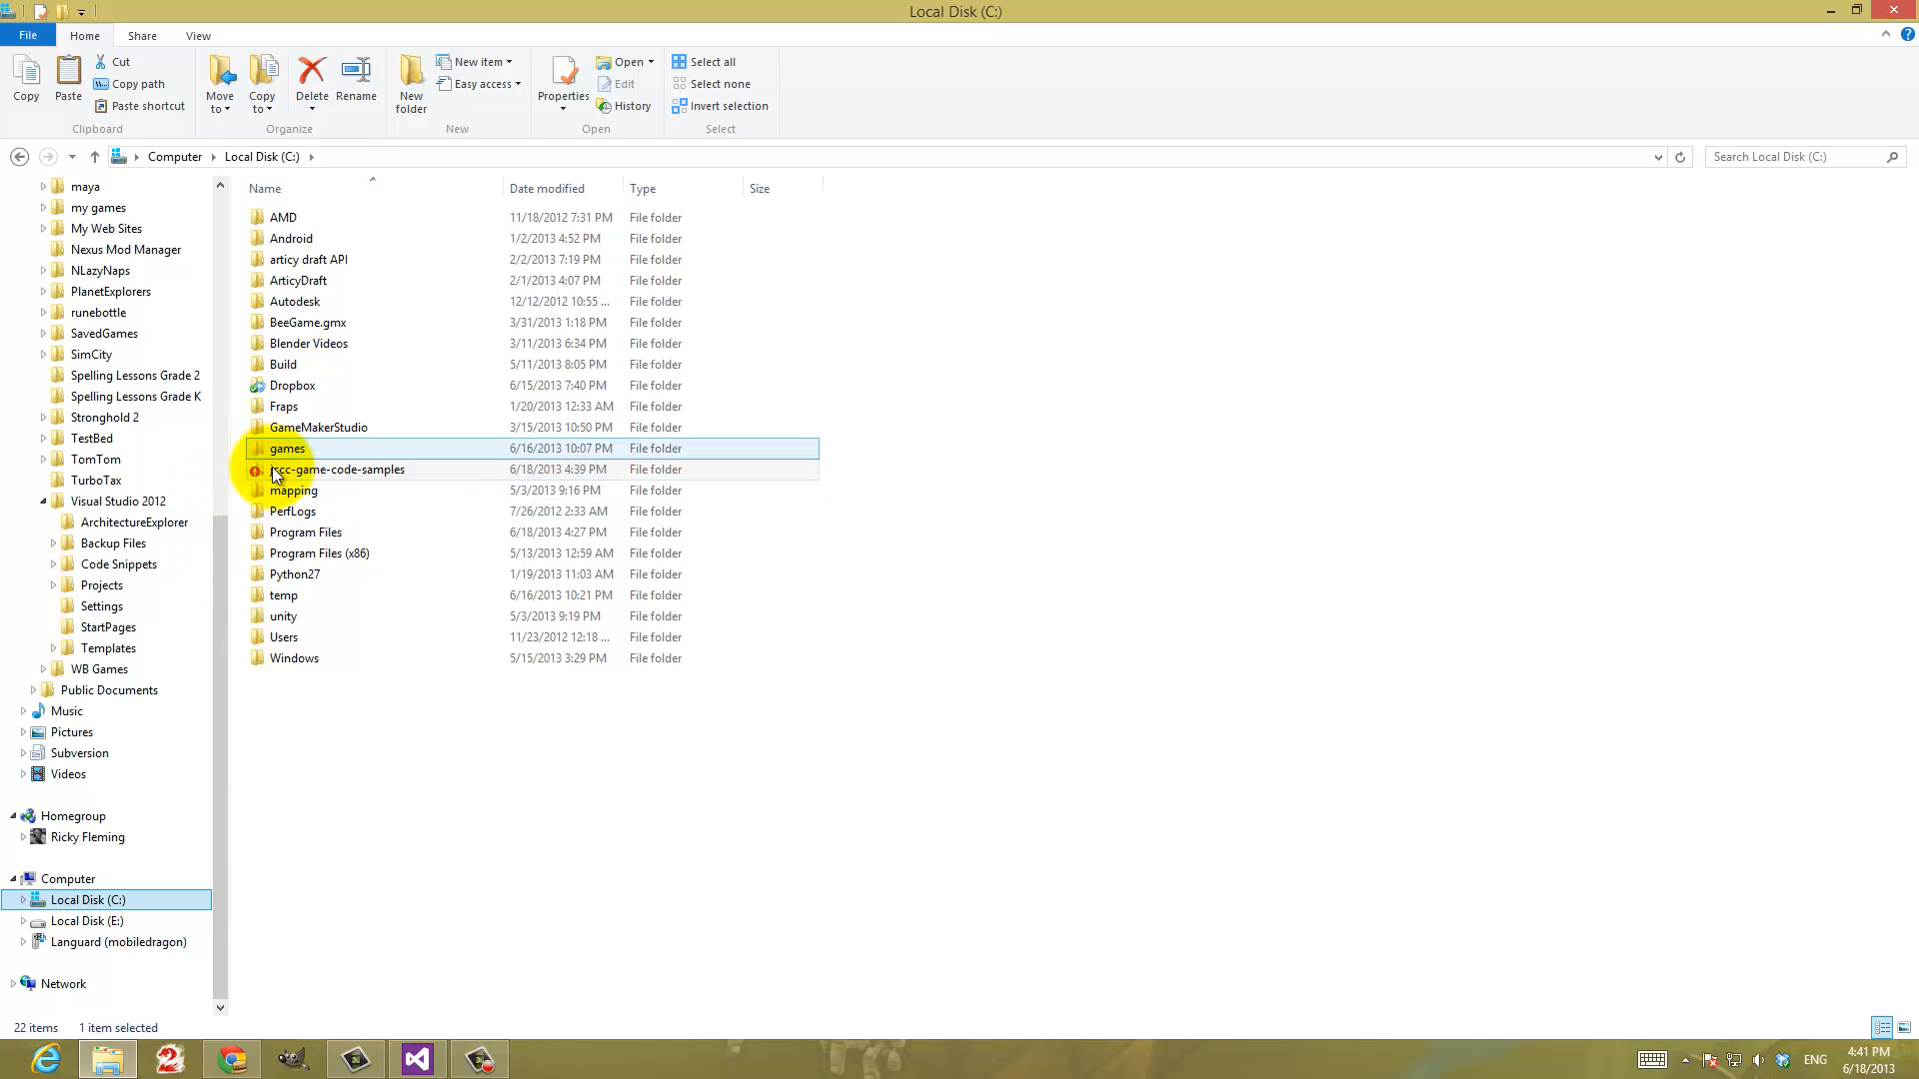
Start an SVN Commit of the jccc-game-code-samples folder, review the listed files and submit them all with an empty message
right_click(303, 470)
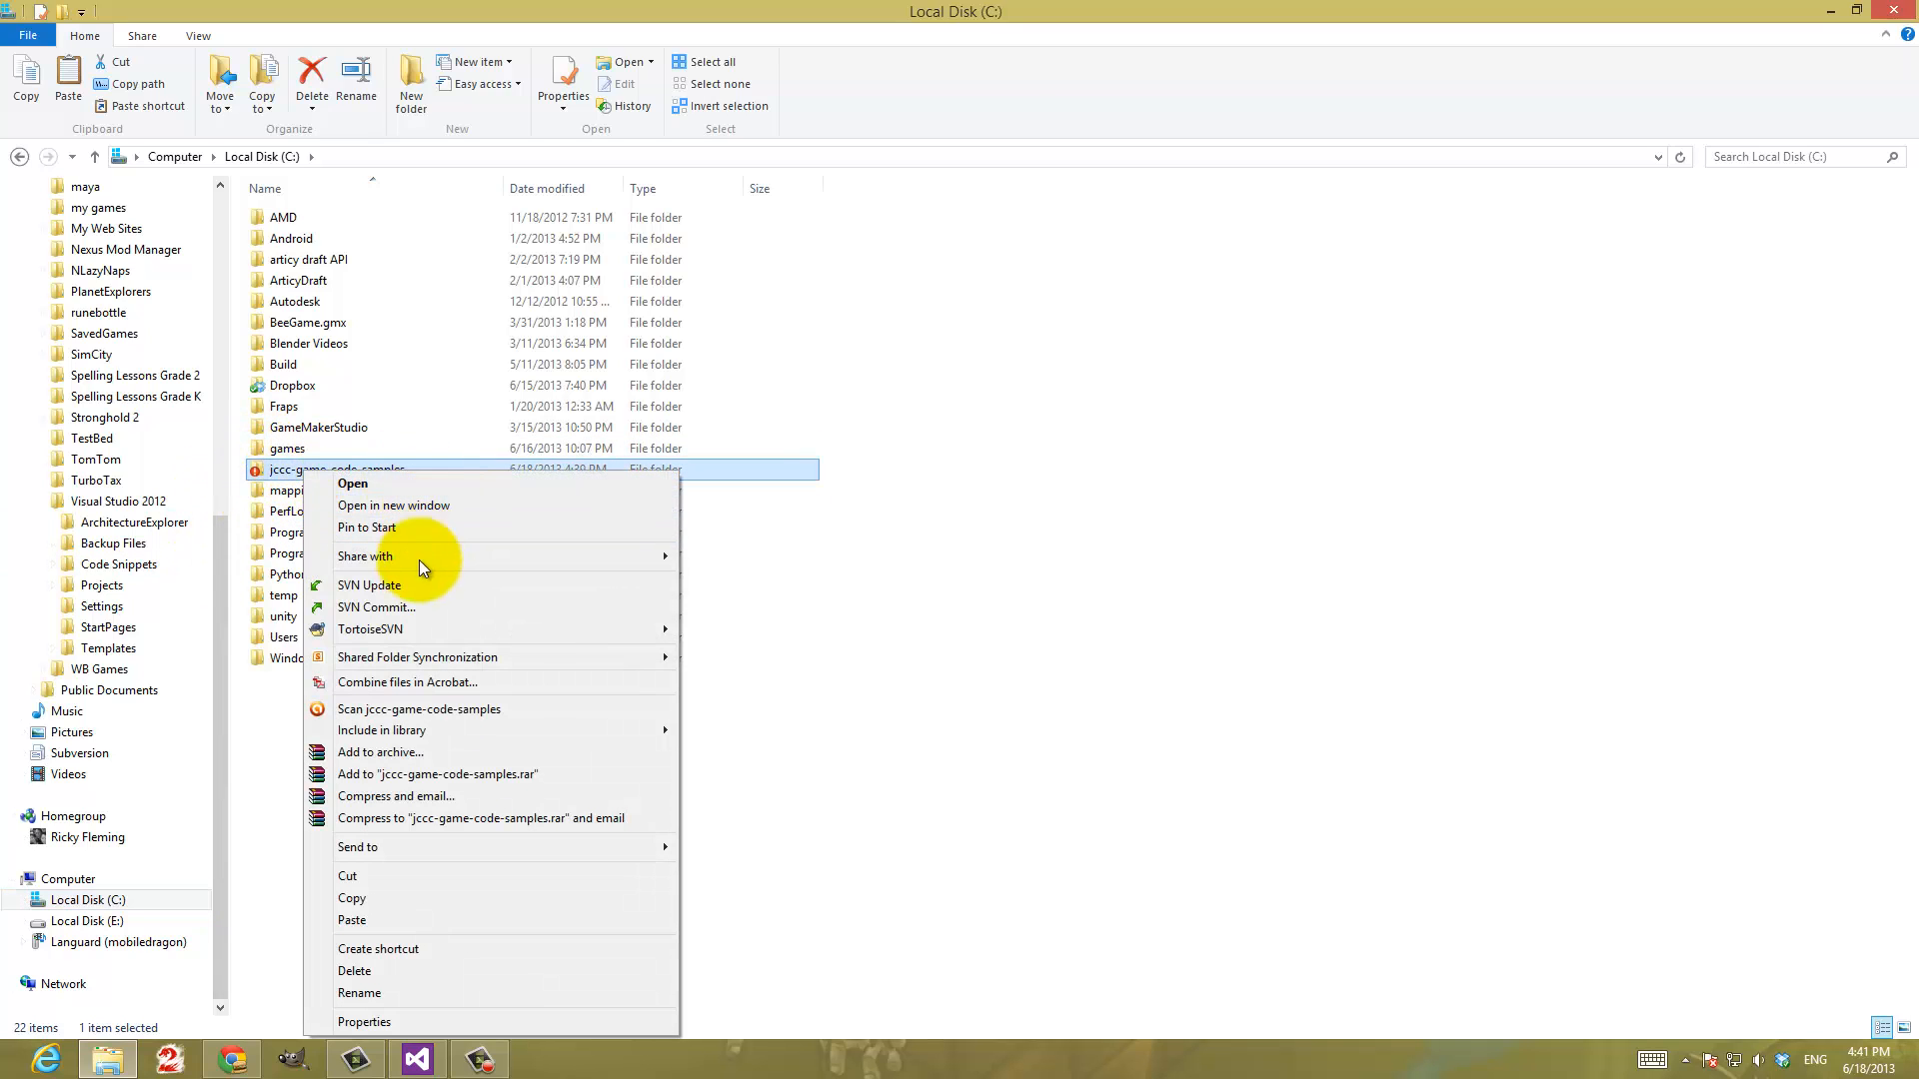
click(386, 612)
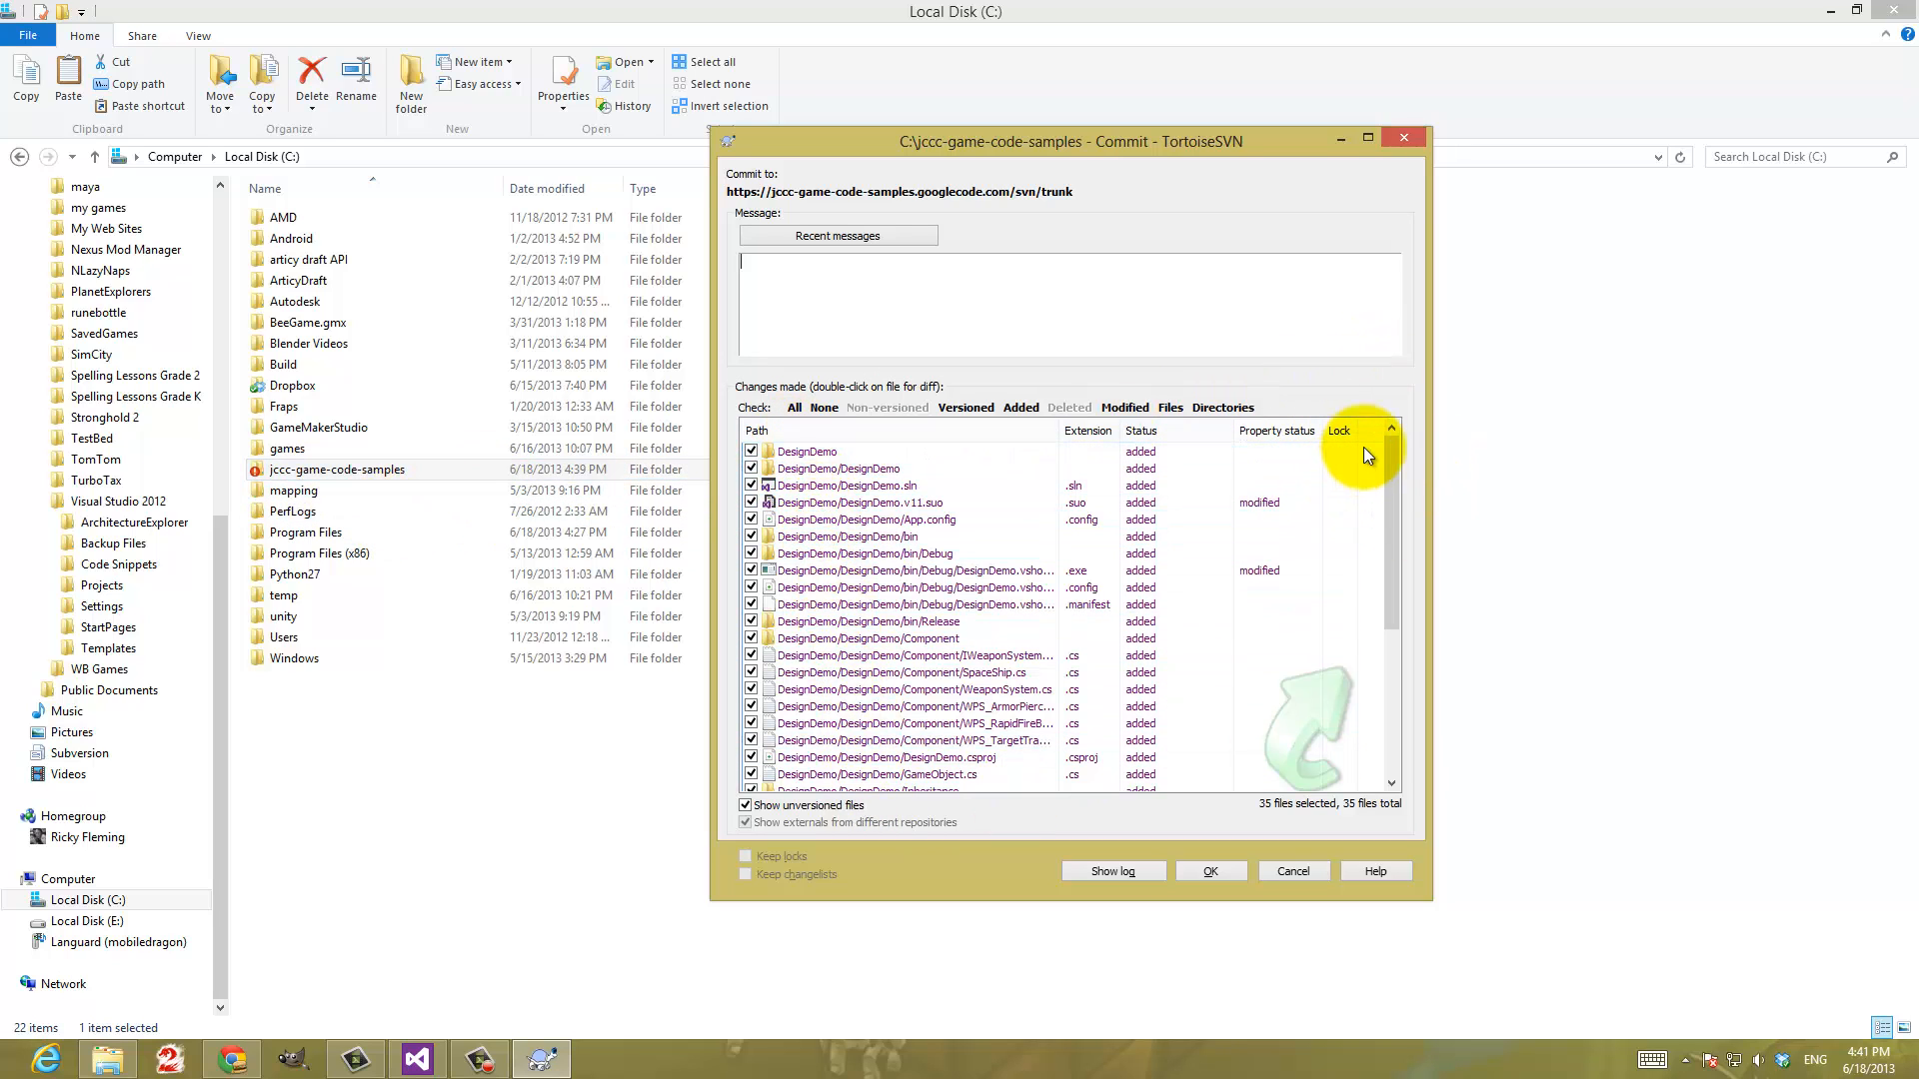
drag(1393, 453, 1399, 600)
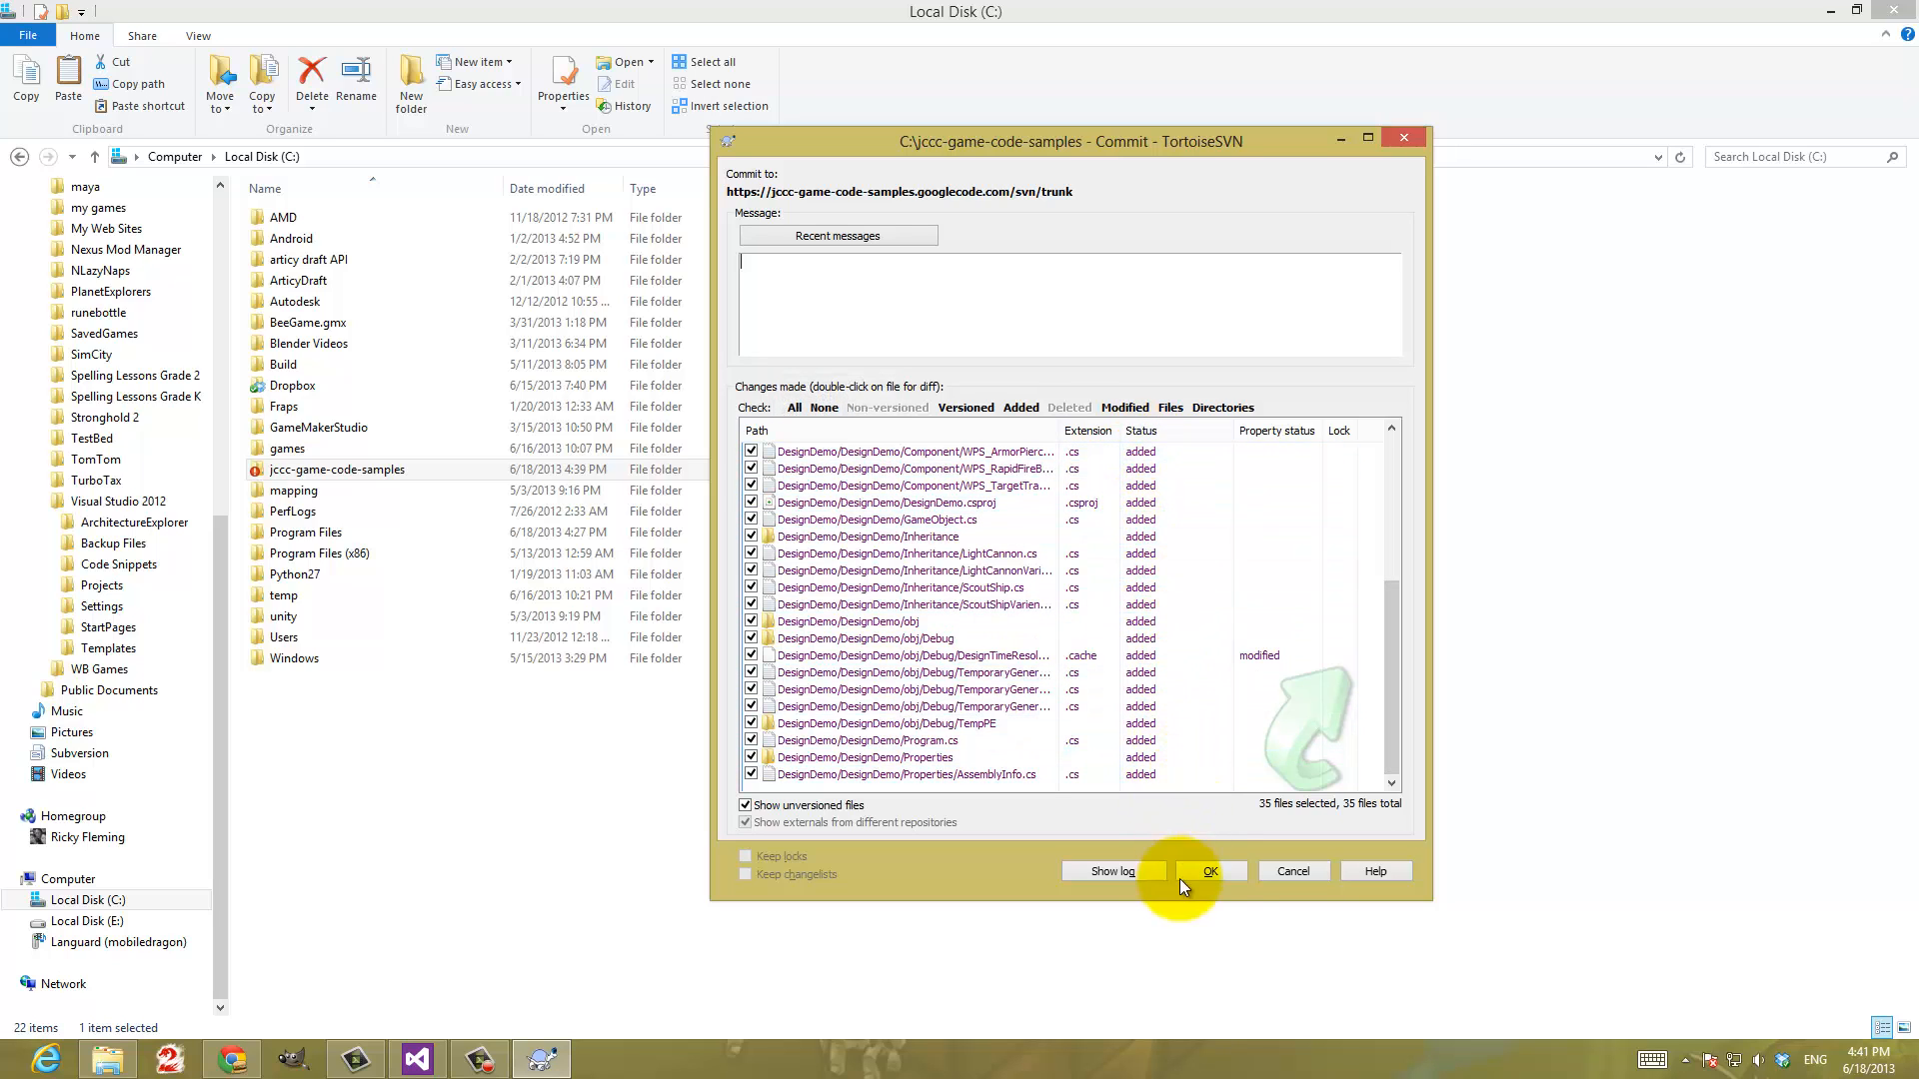
click(1211, 871)
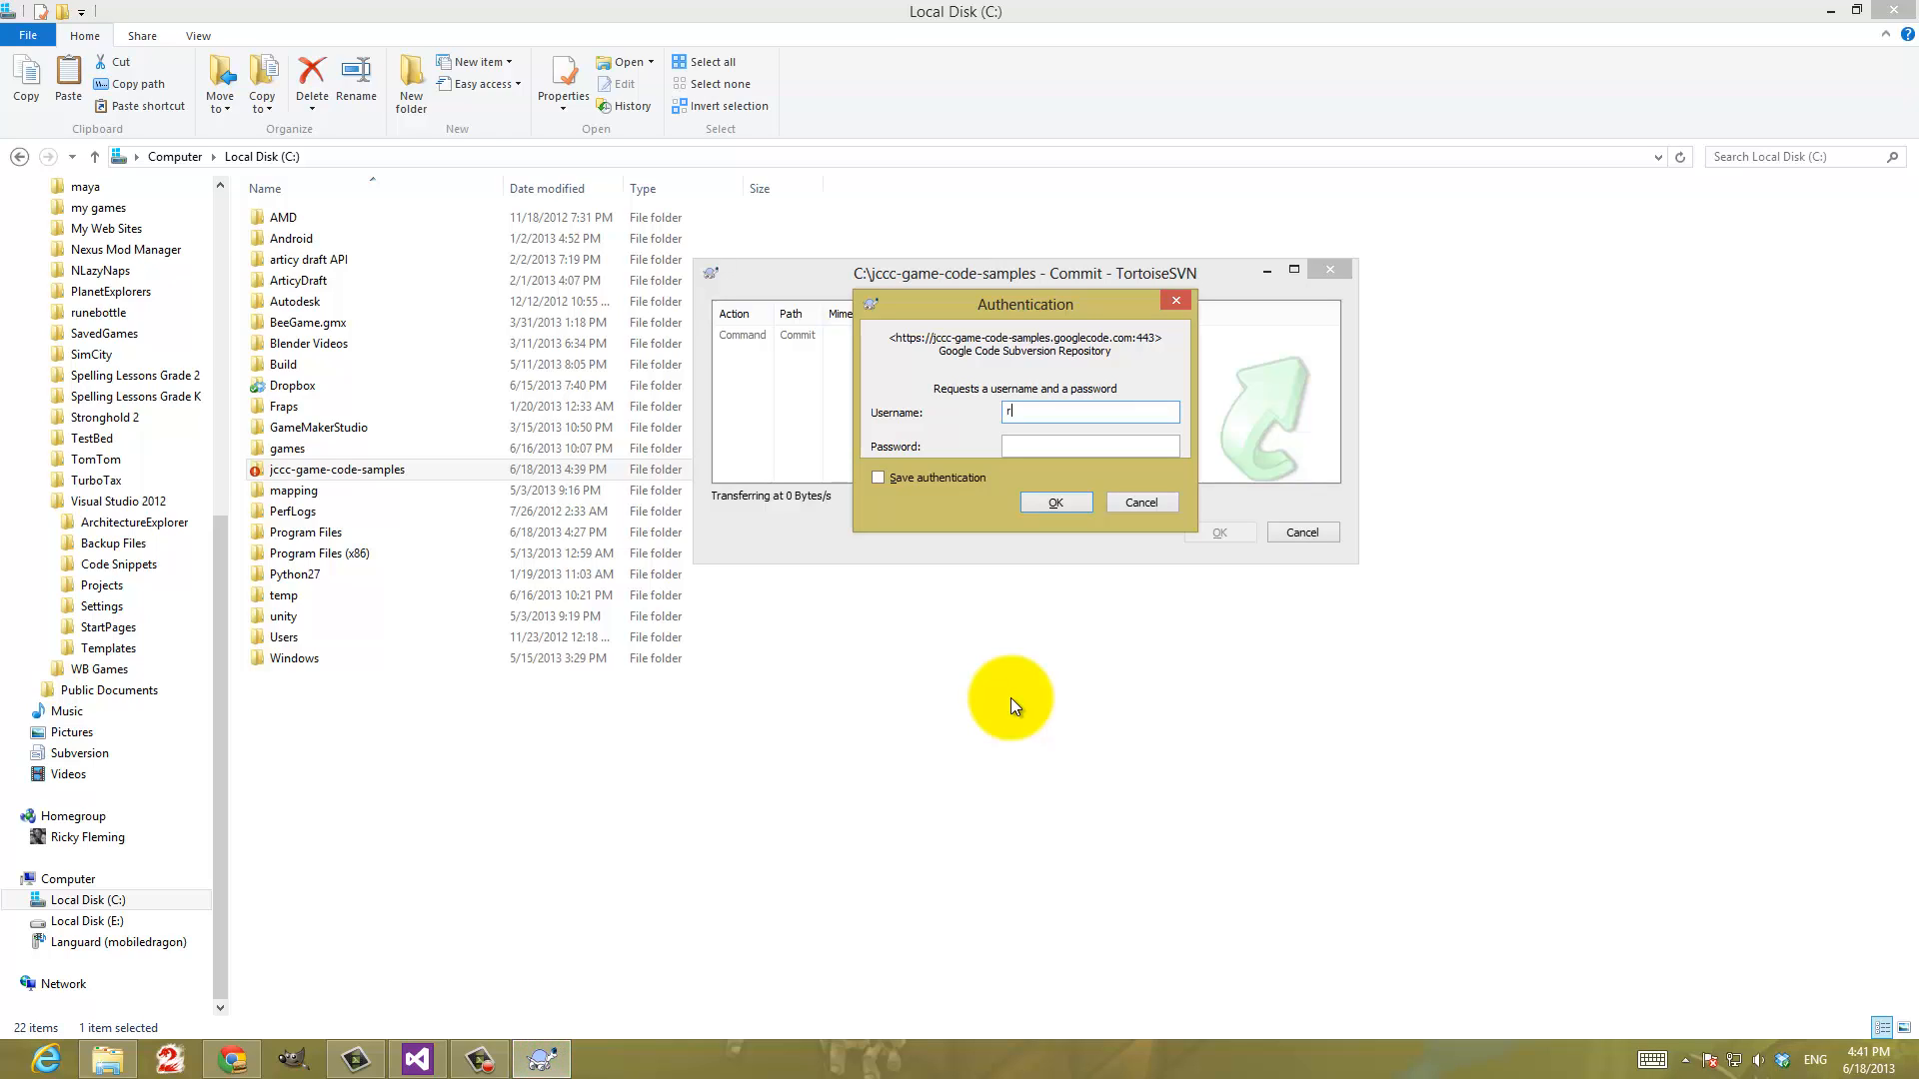
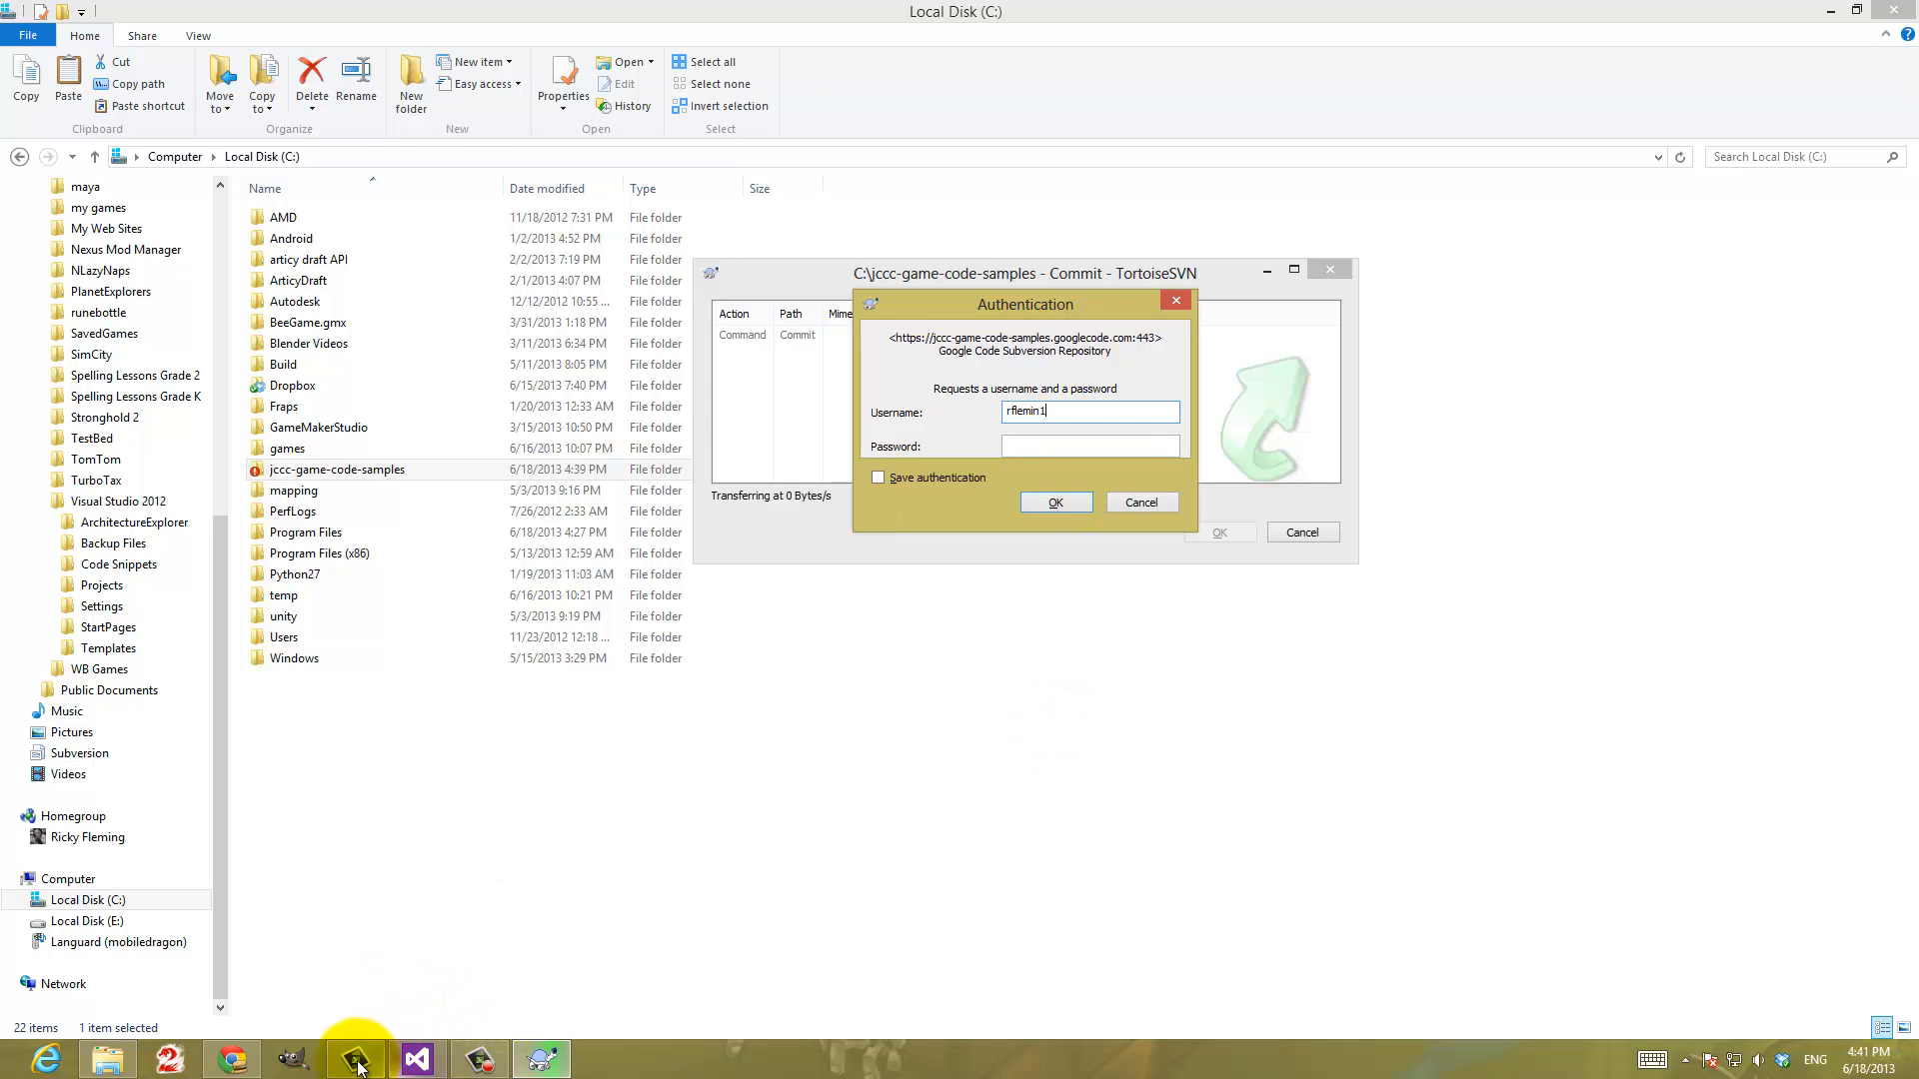
Enter the short account username for the commit, and copy the generated googlecode.com password from the project's Source page in Chrome
click(232, 1060)
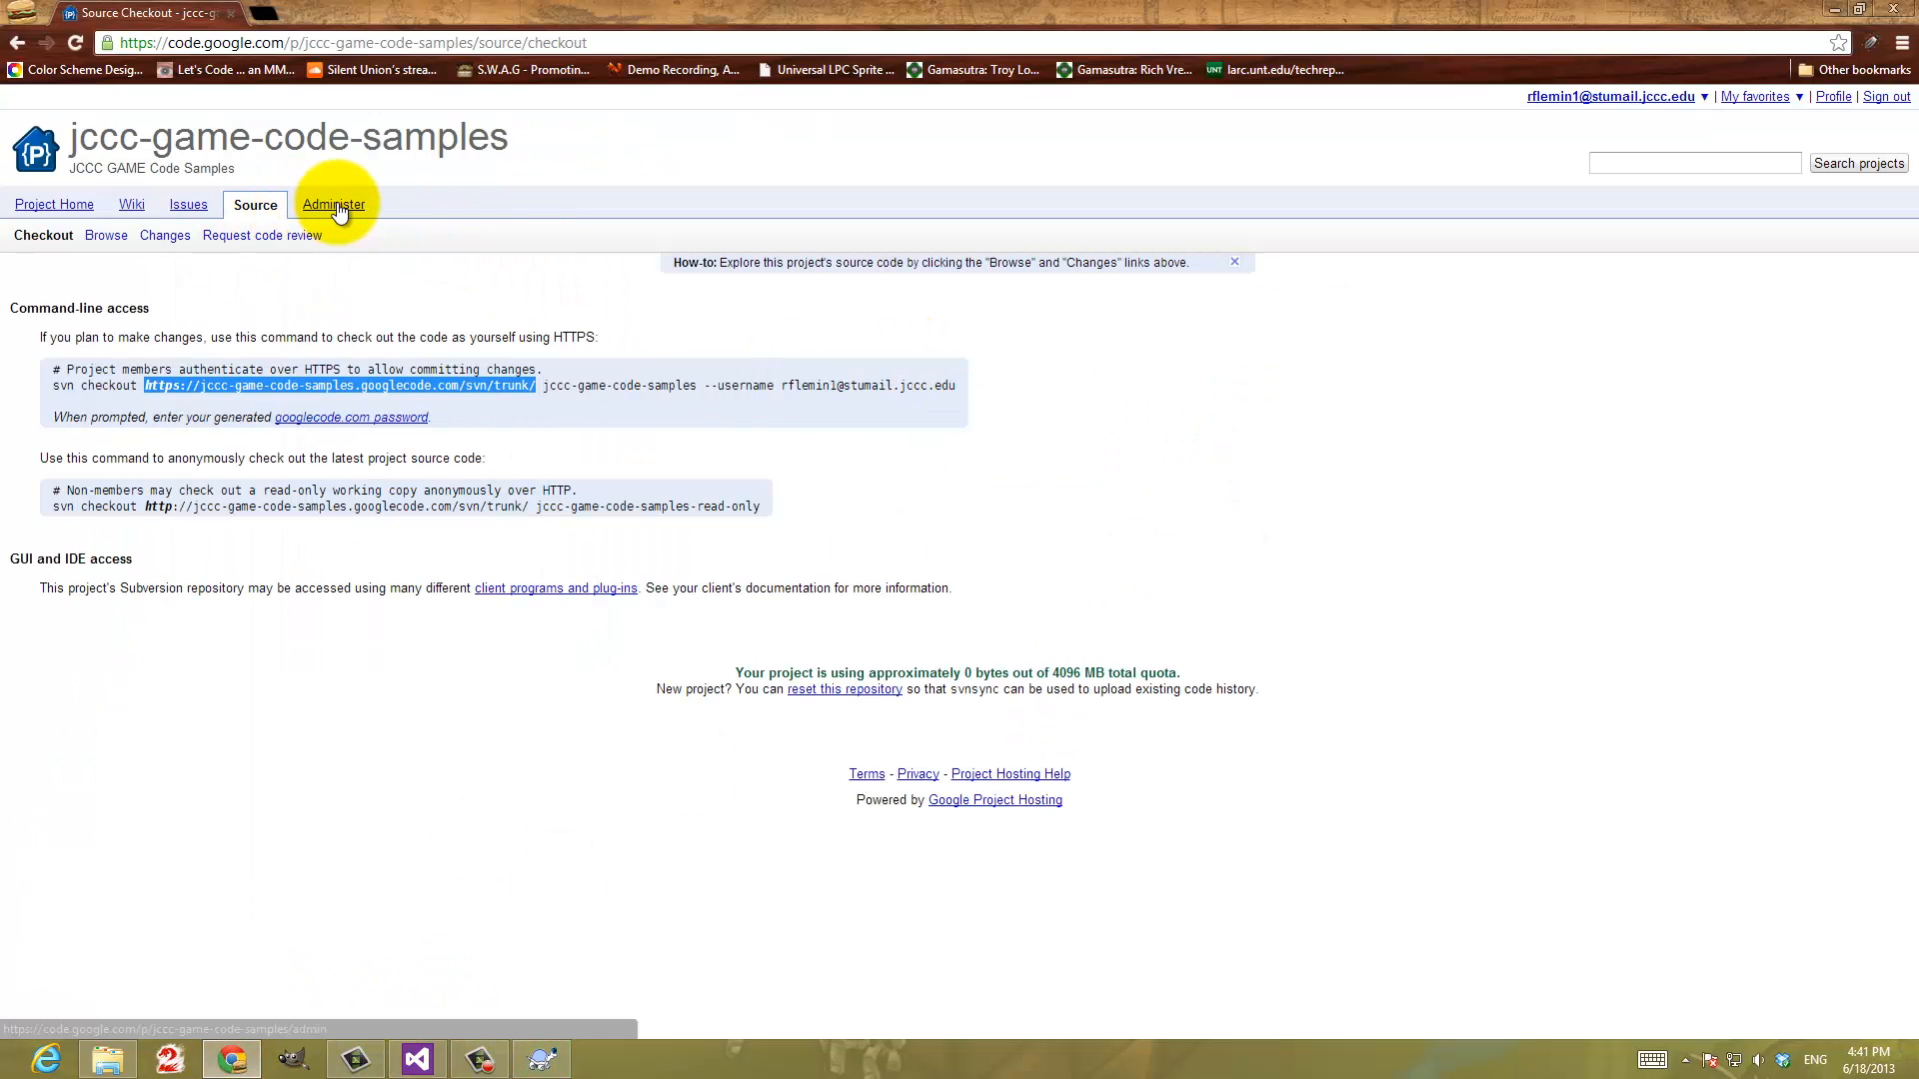
click(336, 206)
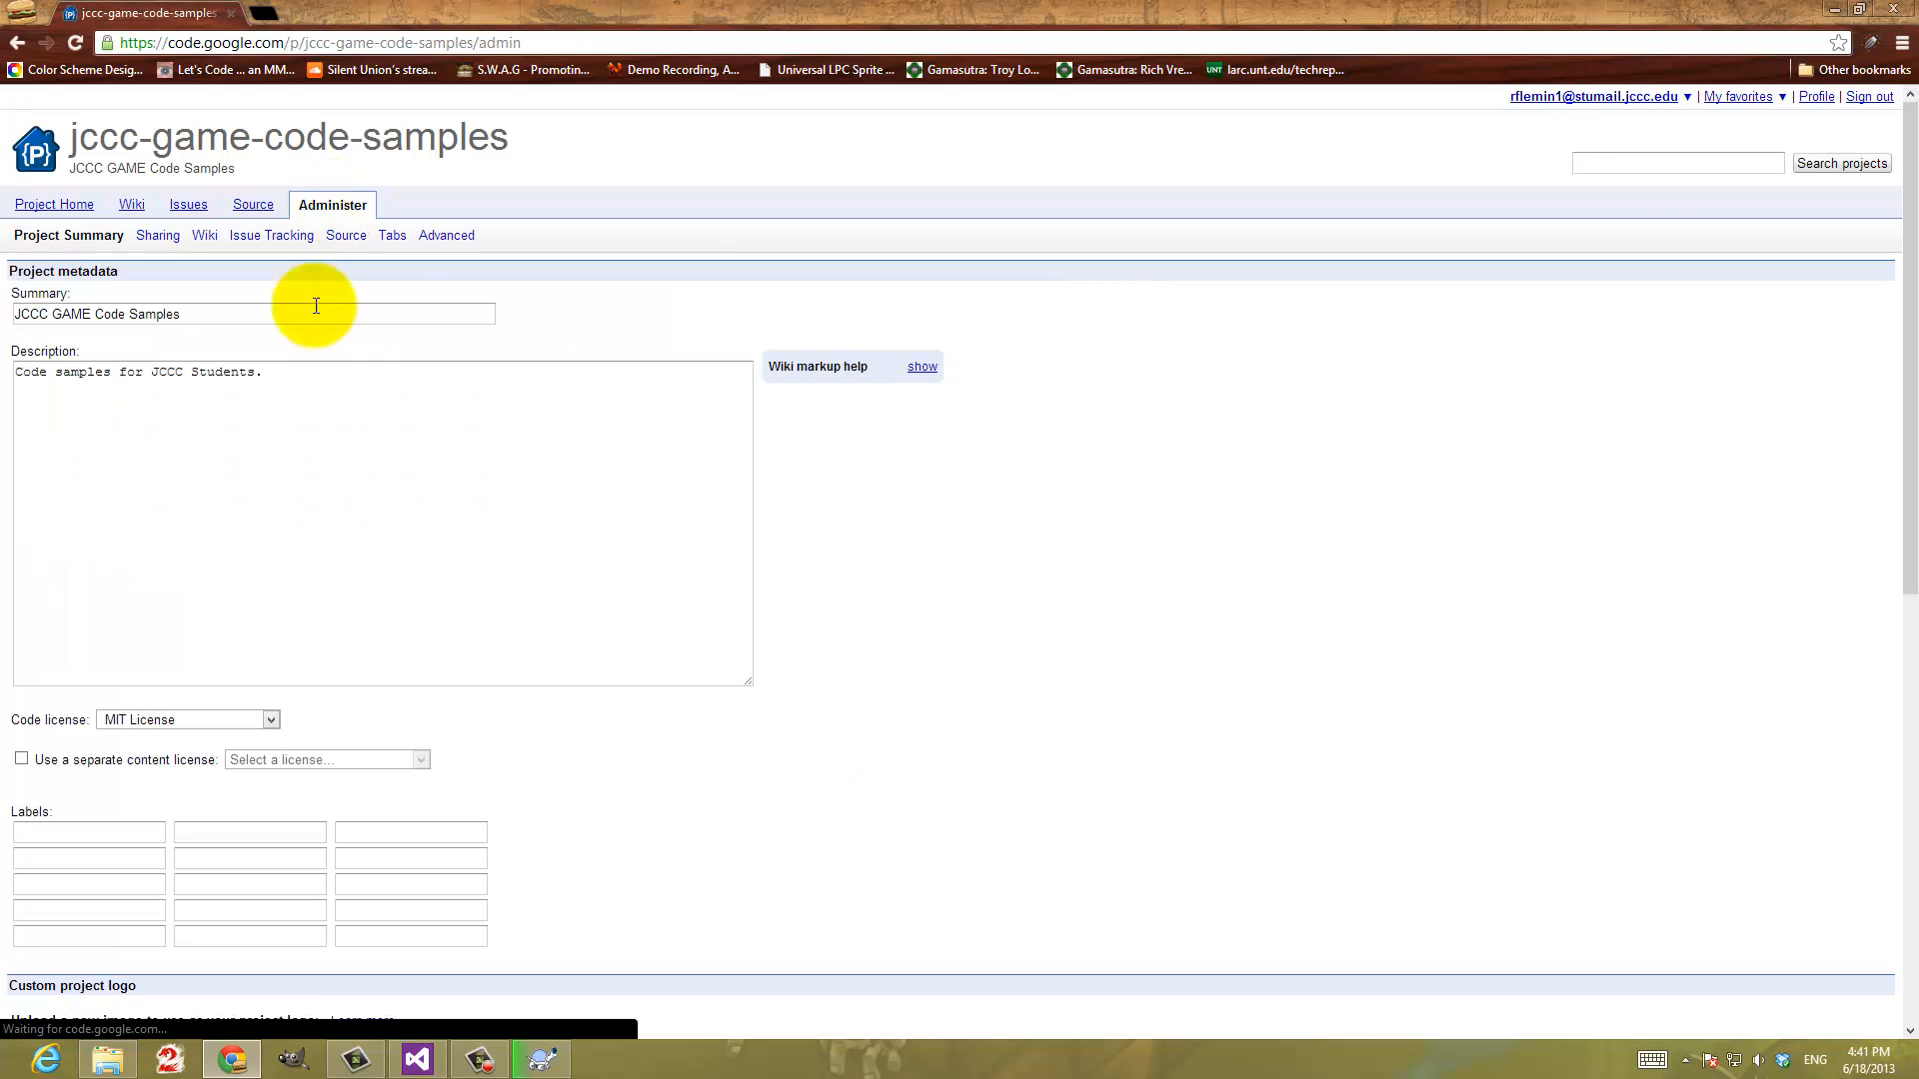
click(254, 217)
click(321, 420)
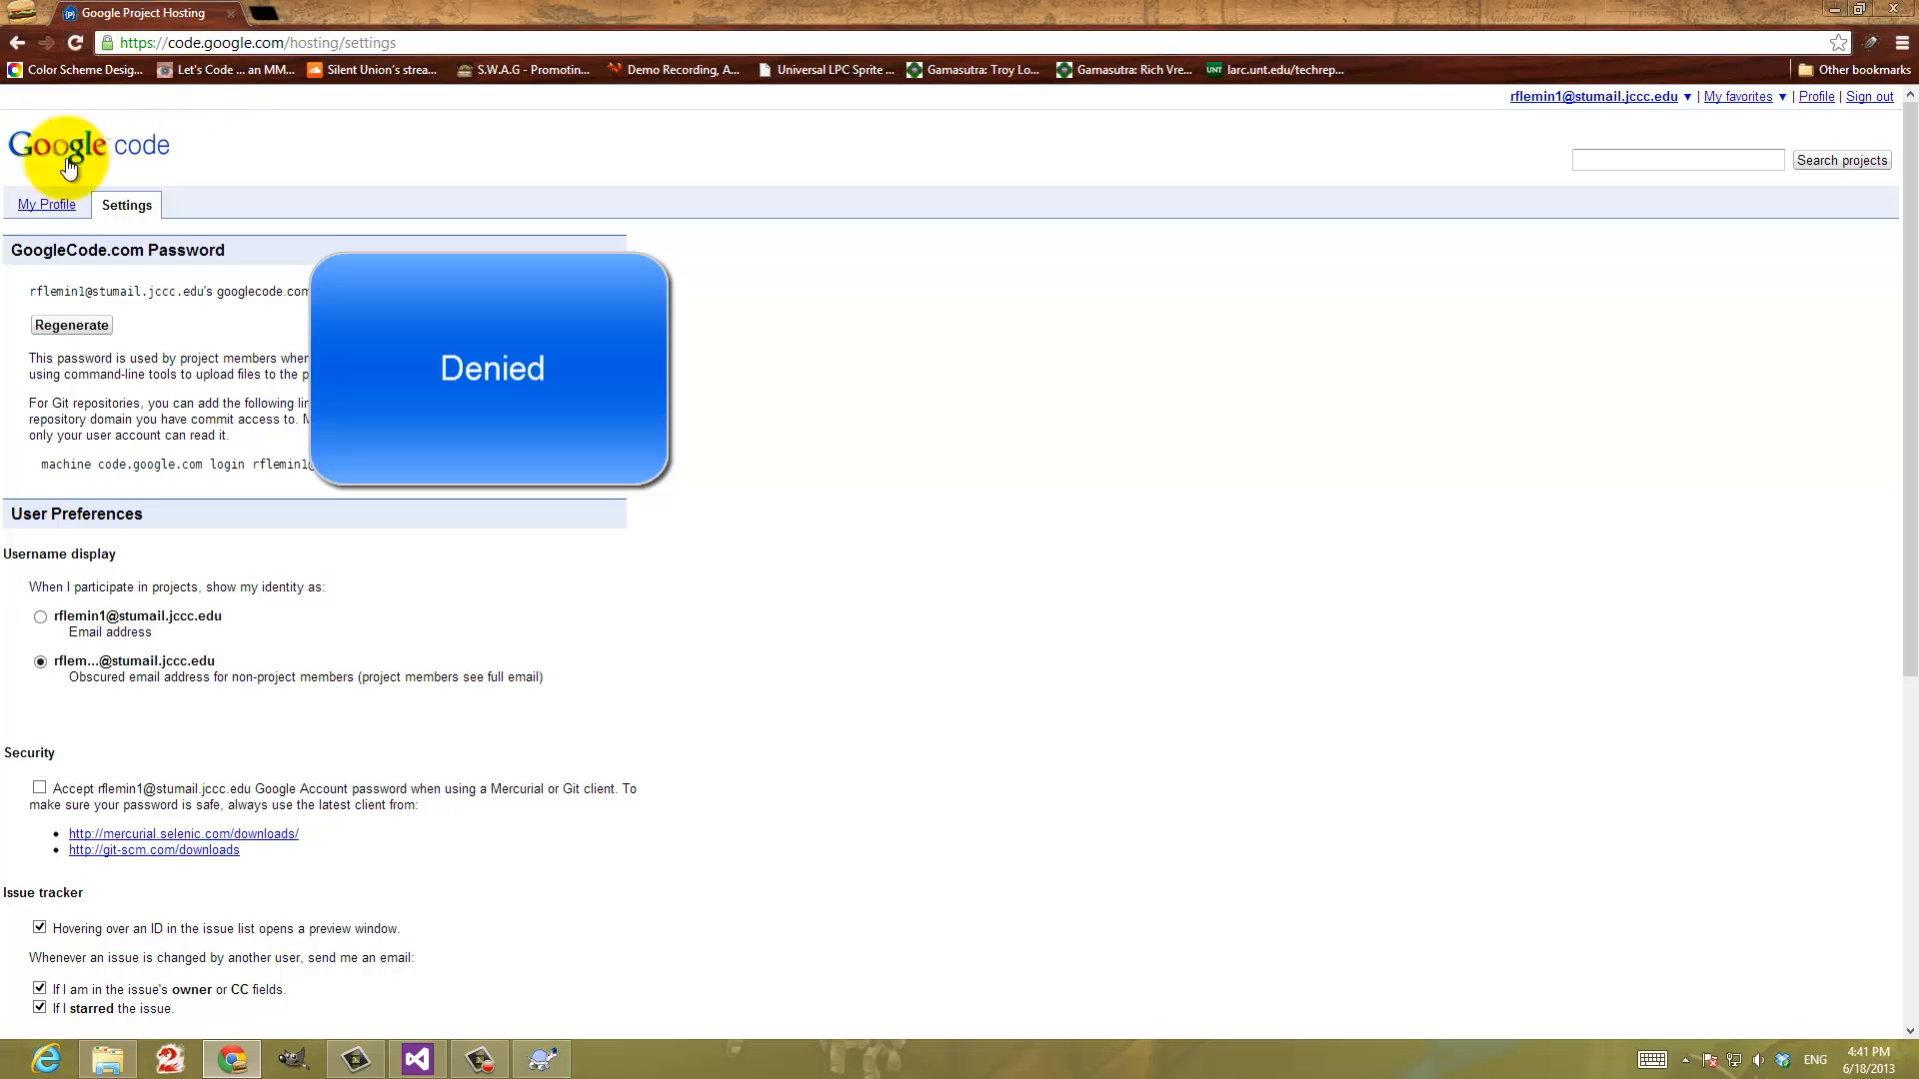
click(18, 42)
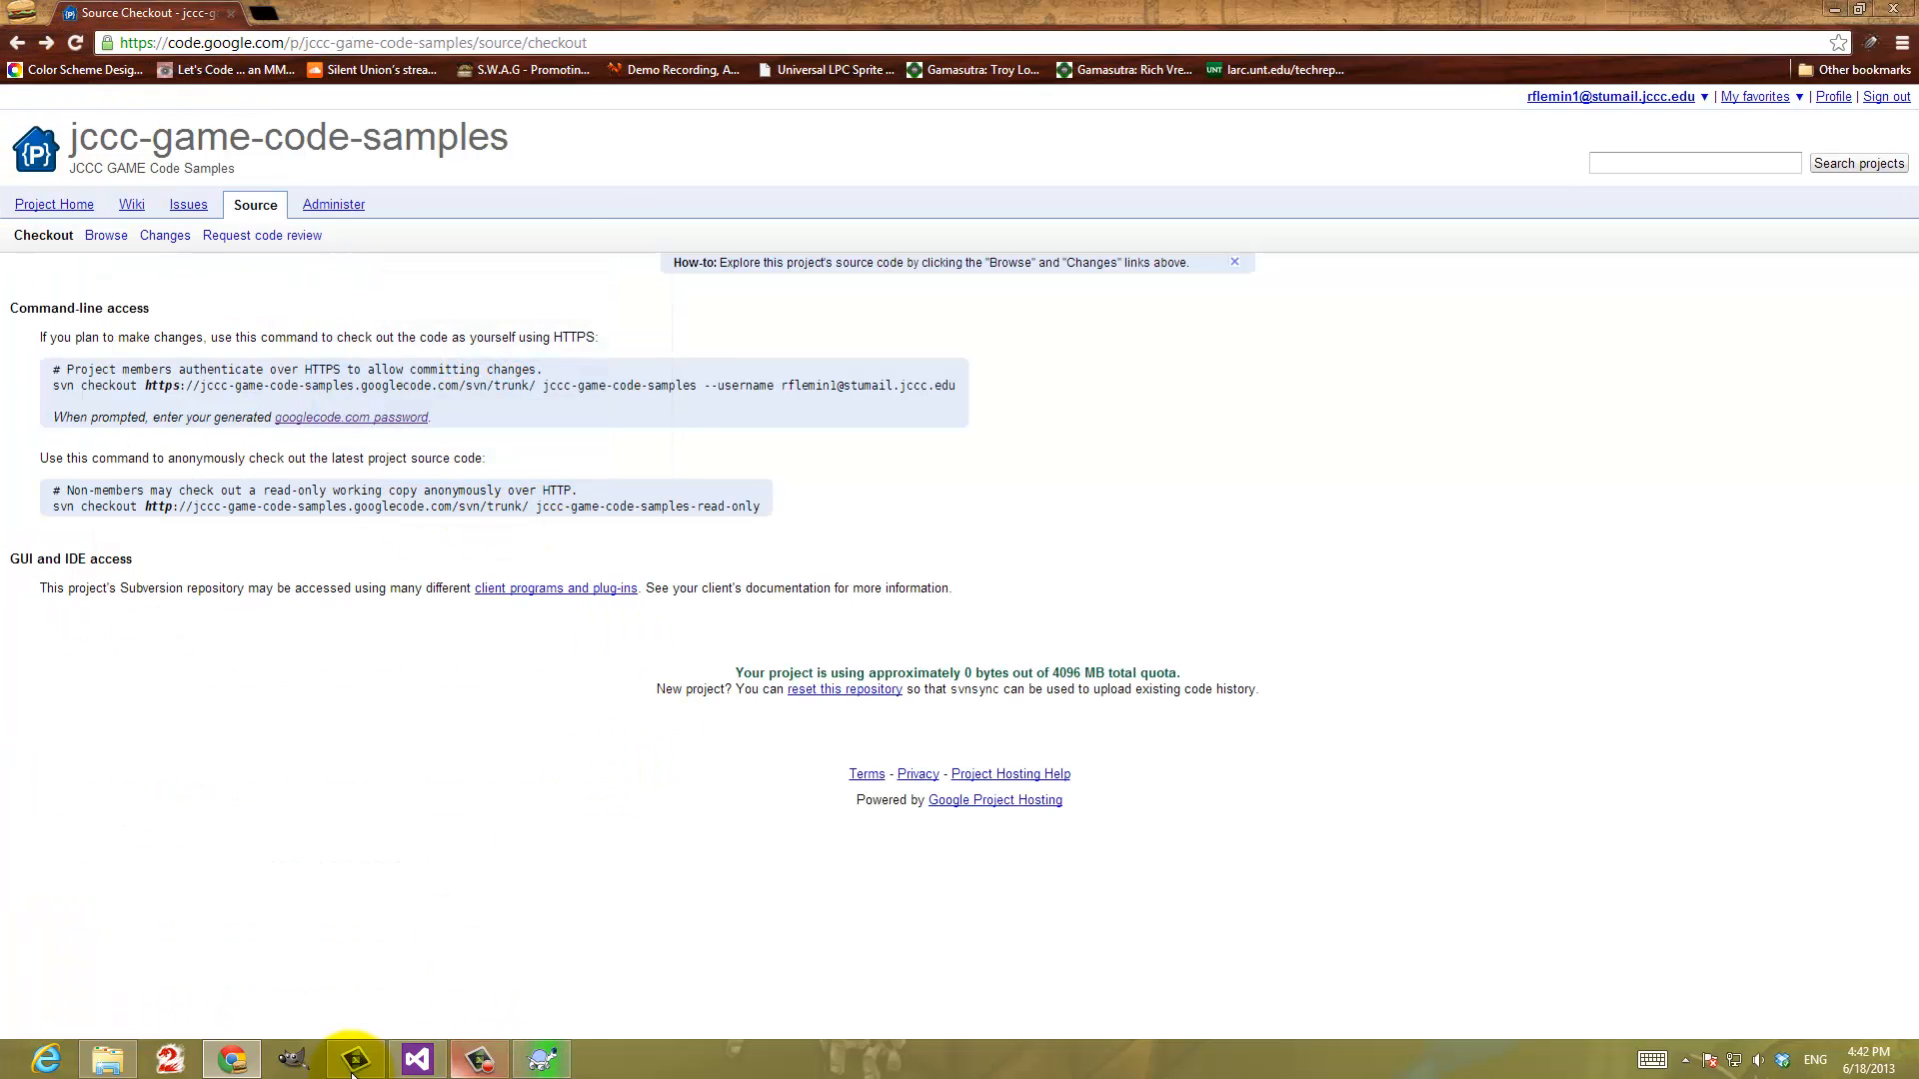
Return to the TortoiseSVN authentication and try to sign in with the short username and pasted password, with Save authentication enabled
click(566, 1073)
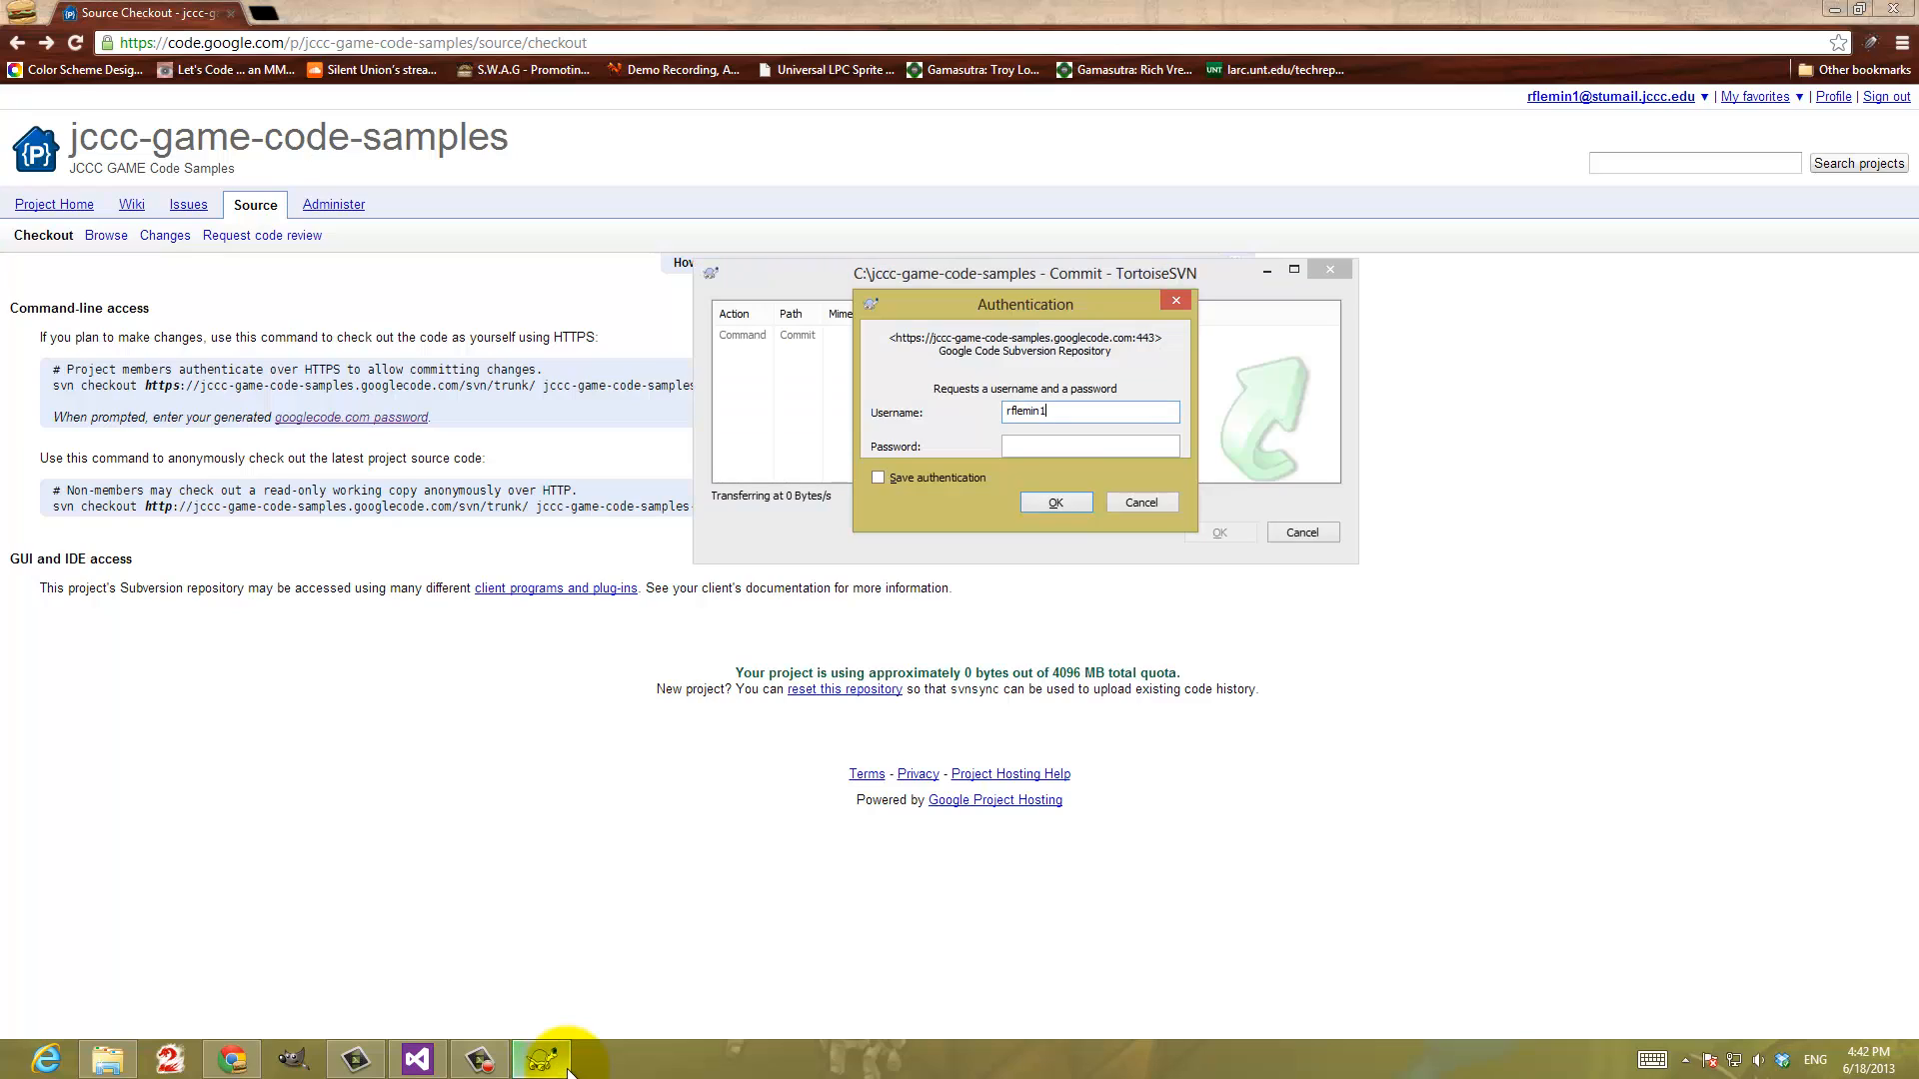
click(1059, 449)
key(ctrl+v)
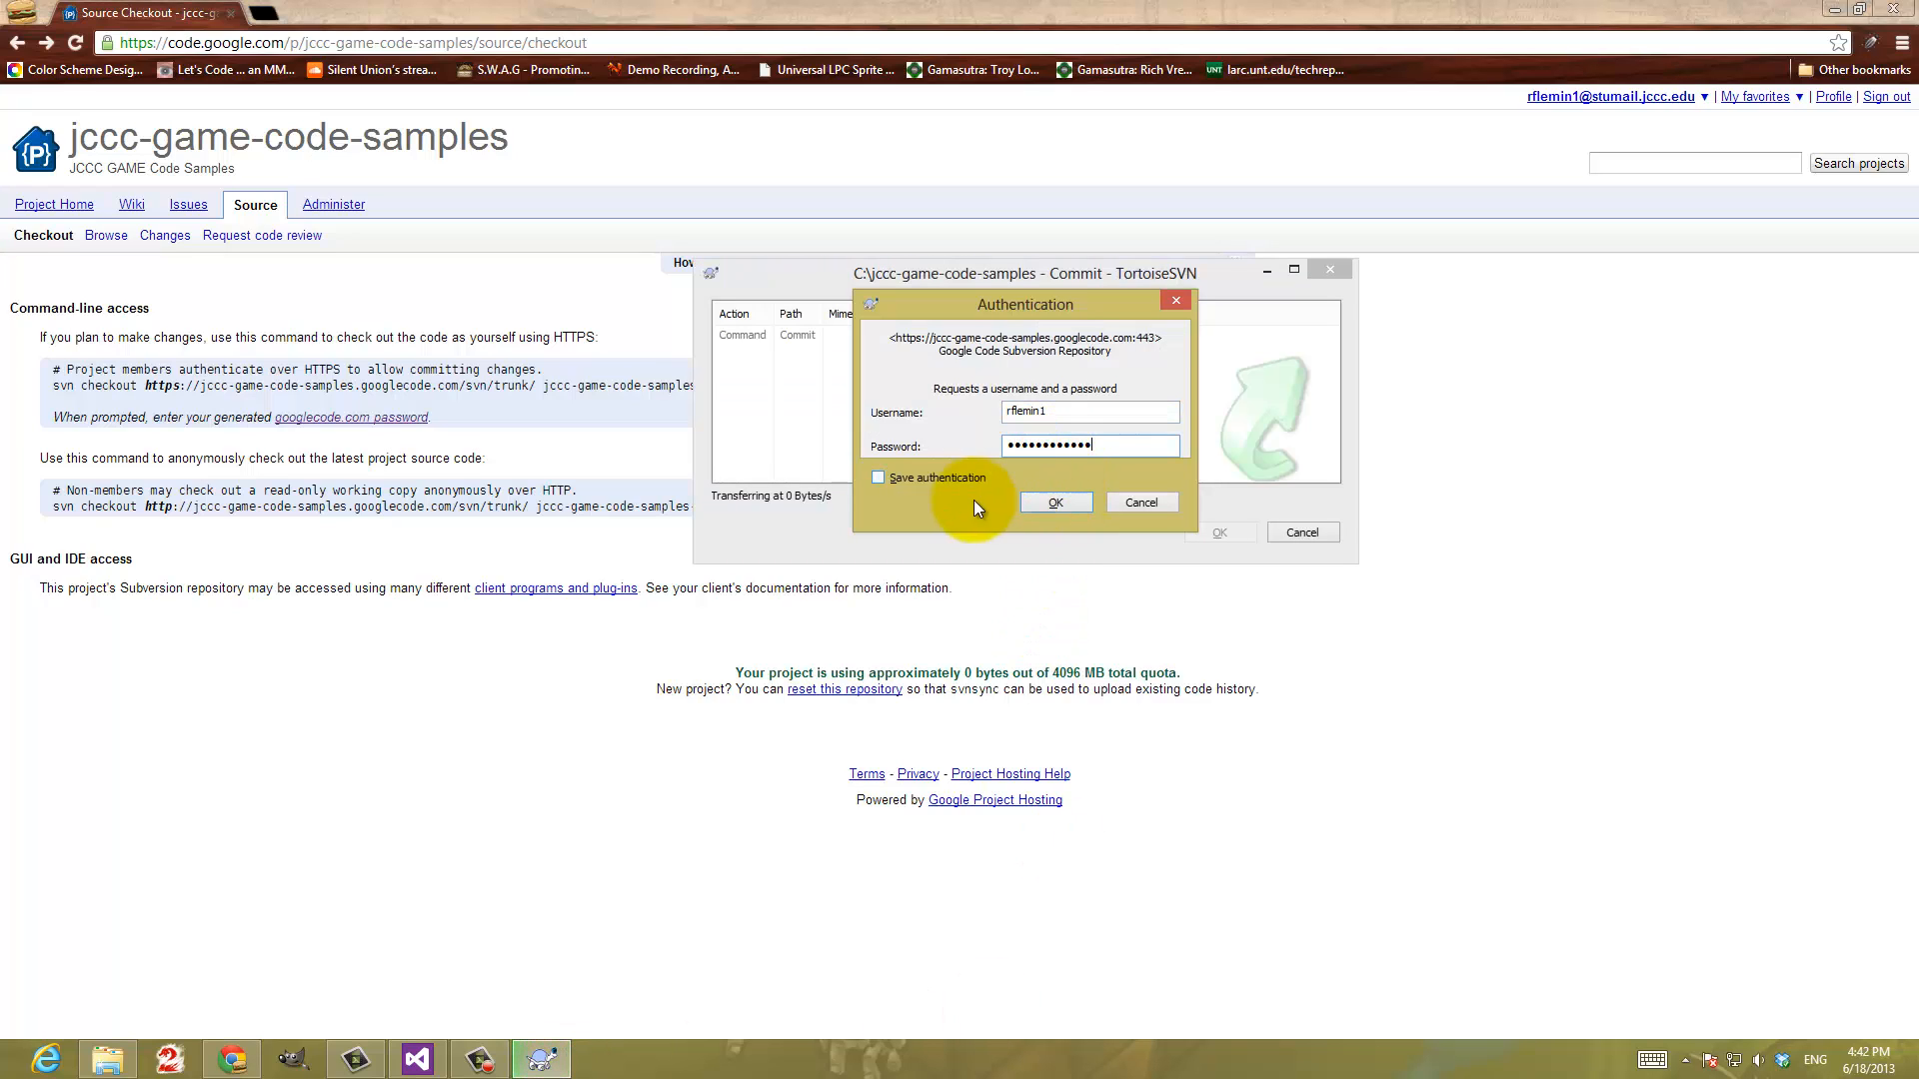
click(927, 477)
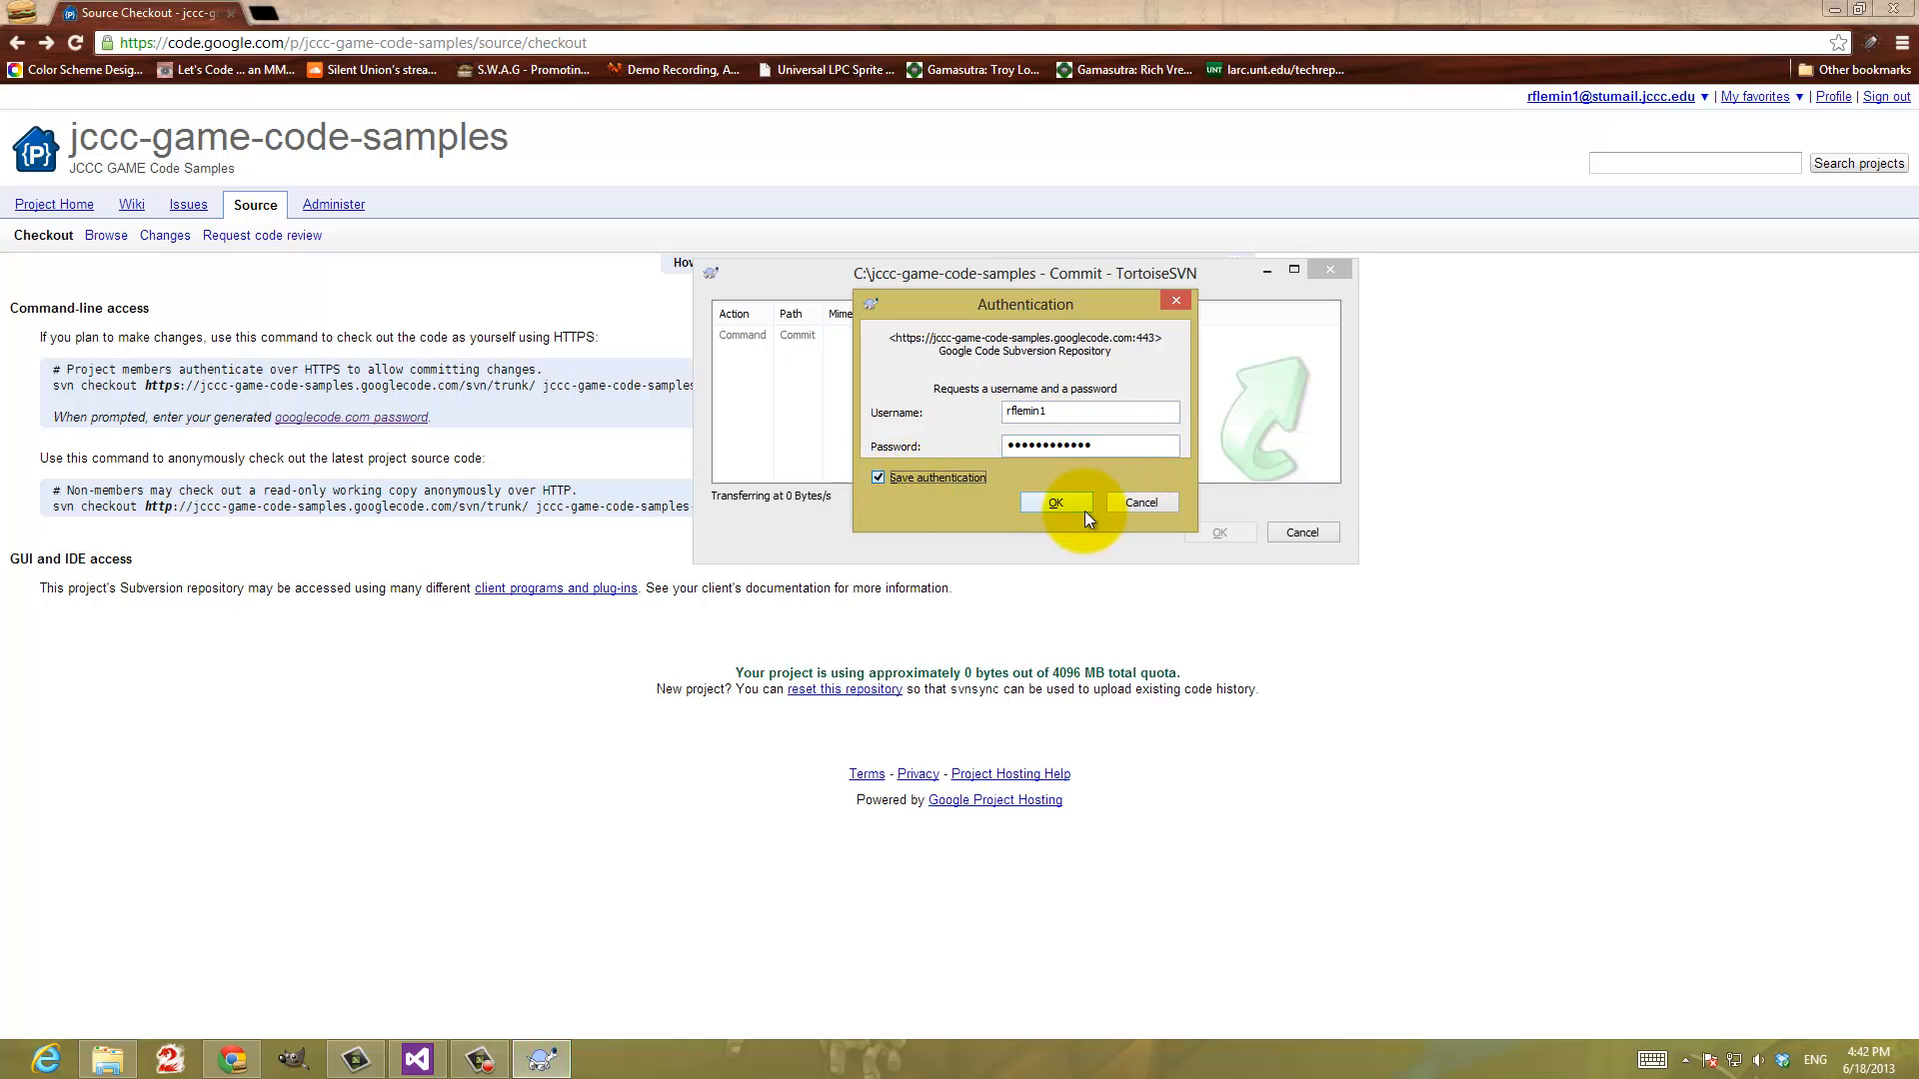
click(1030, 507)
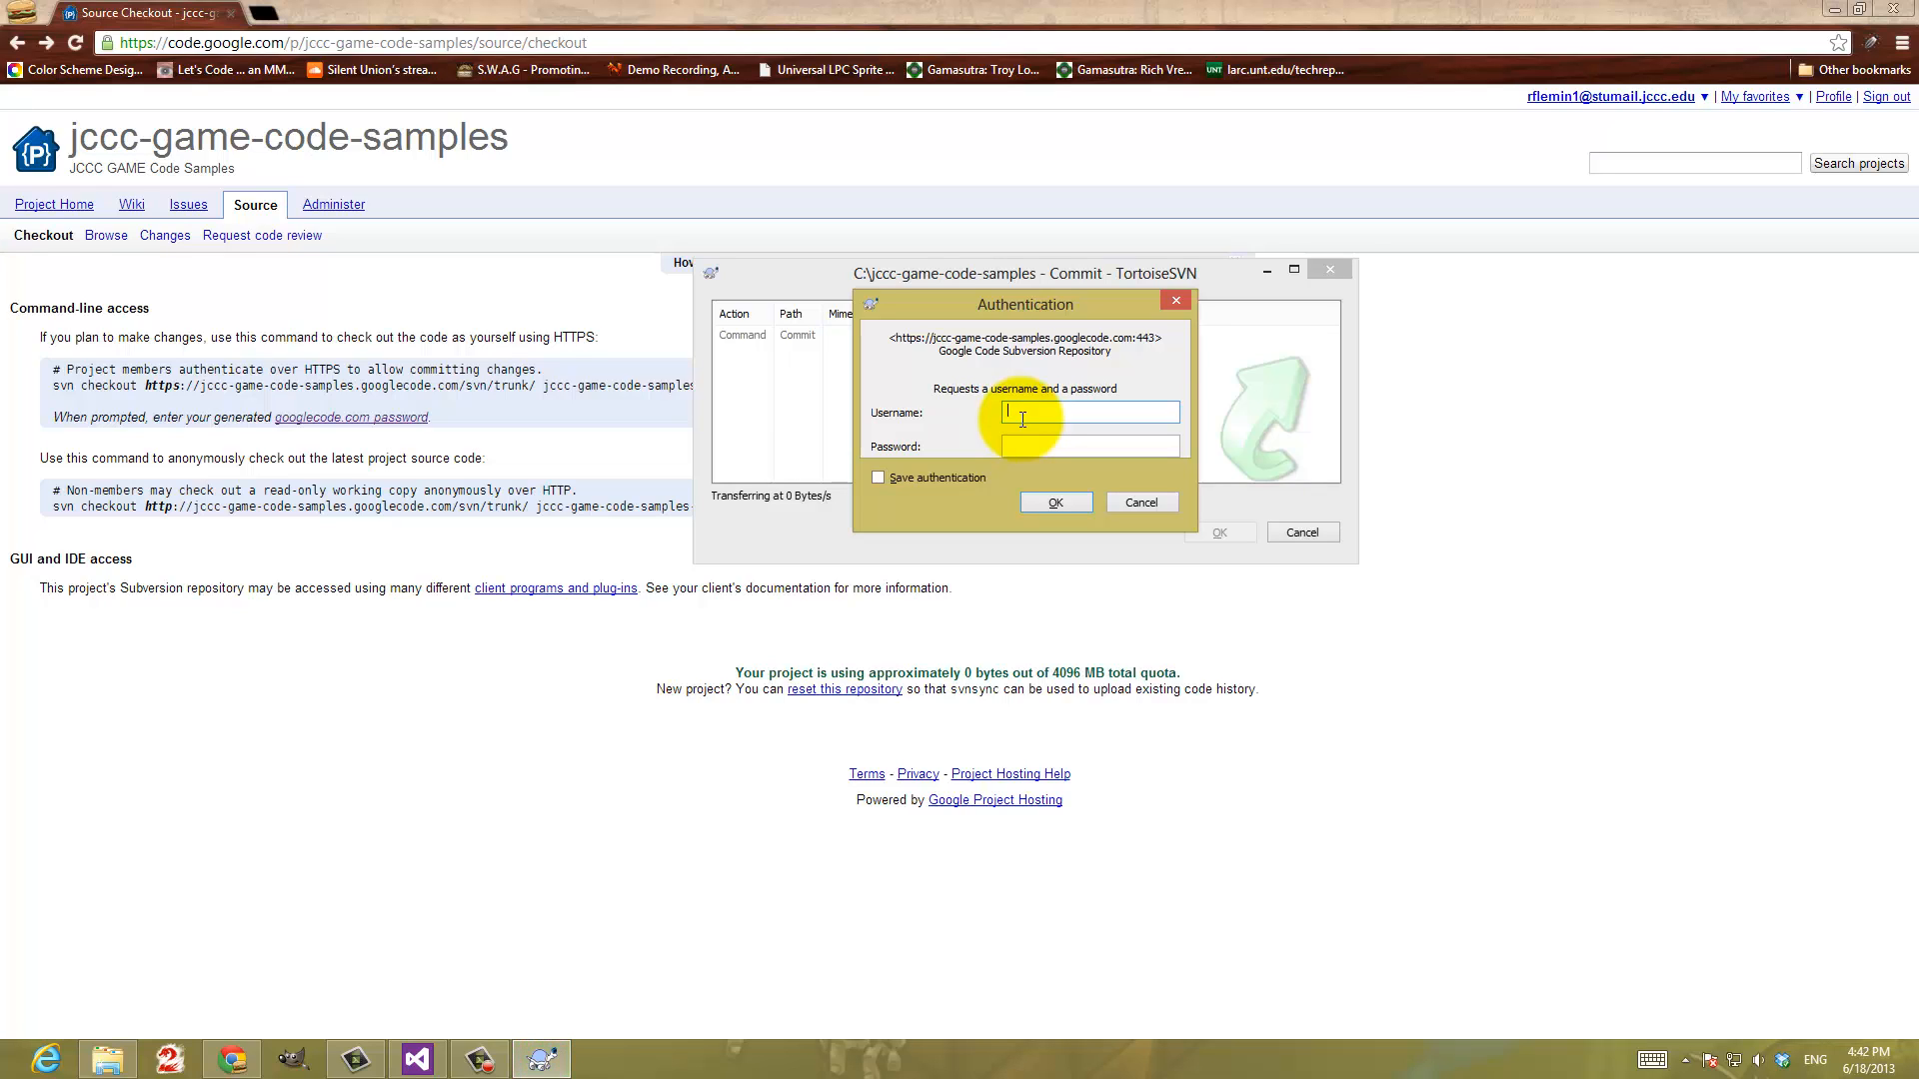
Enter the account's full e-mail address as the username for the repository authentication
key(Tab)
key(shift+Tab)
key(Left)
key(Left)
key(Left)
key(Left)
Paste the generated password, submit with Save authentication enabled, and close the commit report once the commit finishes
key(Tab)
key(ctrl+v)
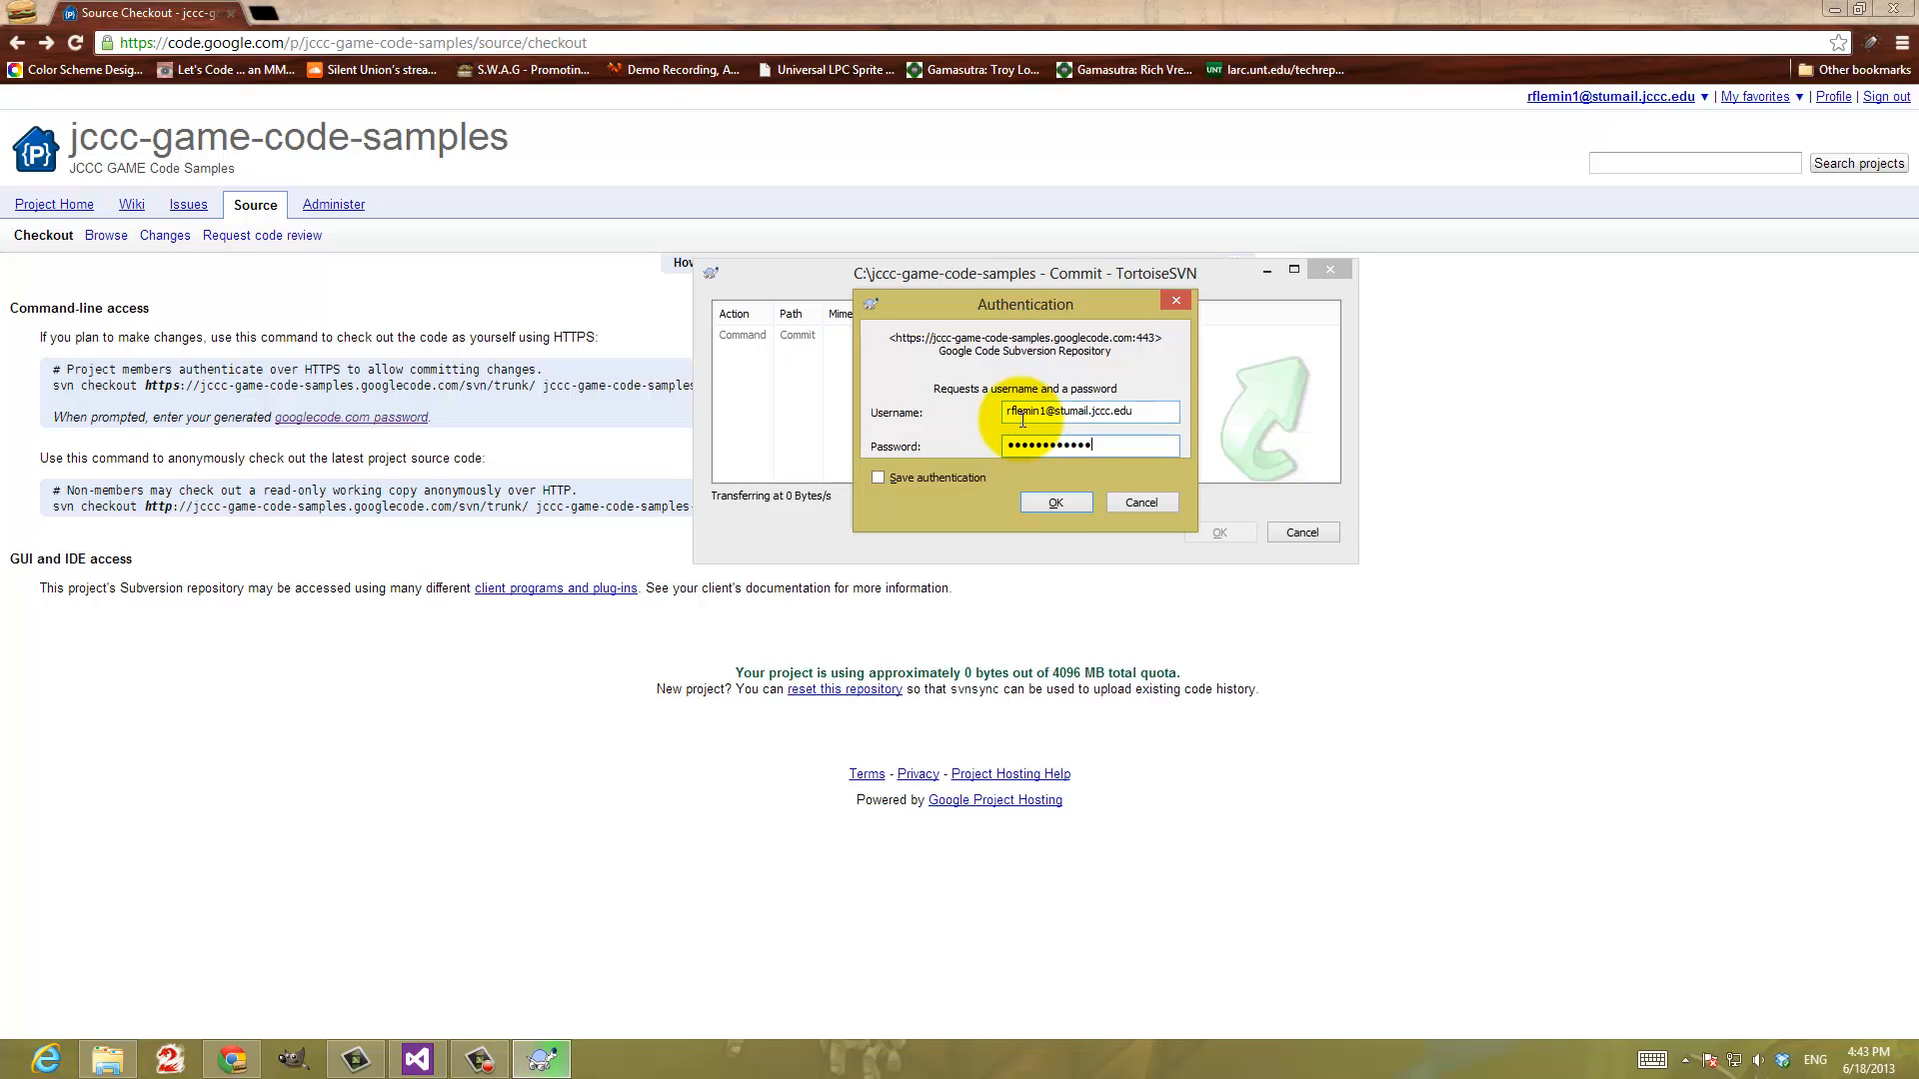
click(974, 478)
click(1058, 506)
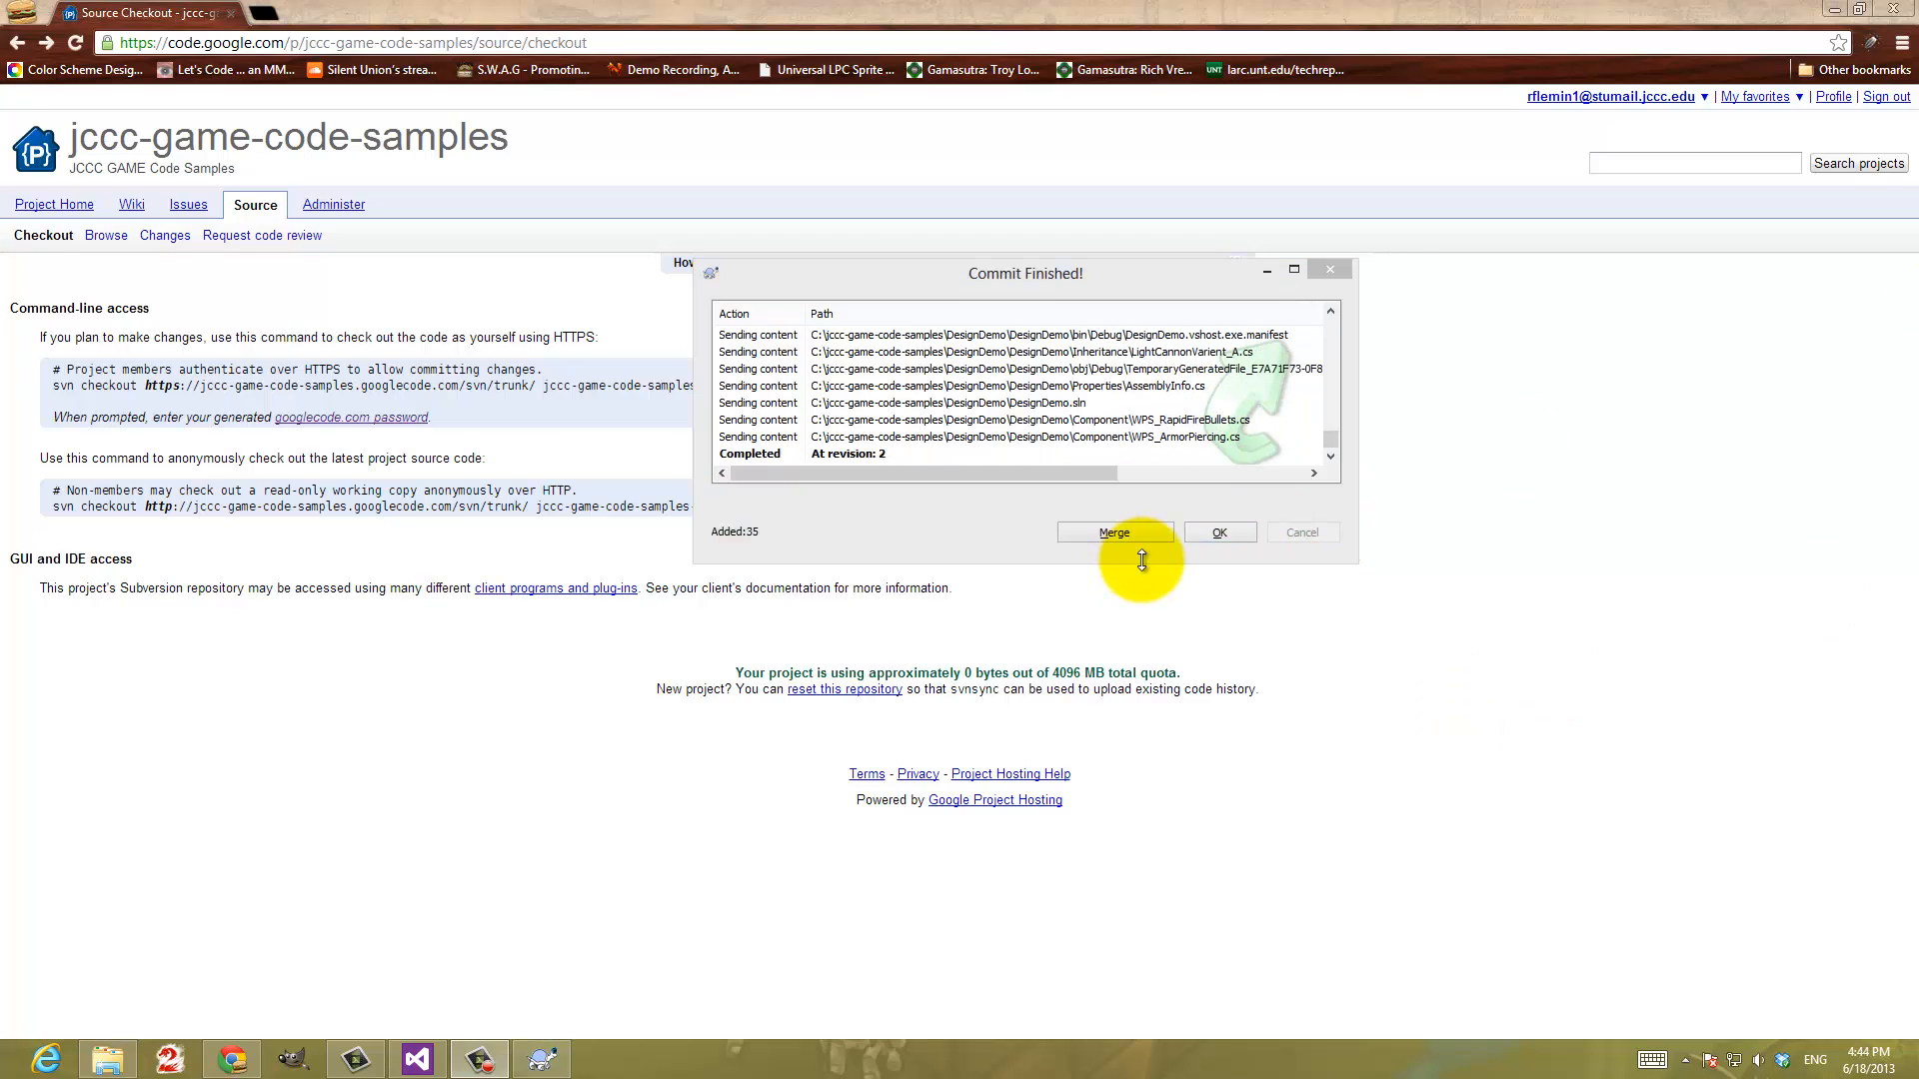
click(736, 454)
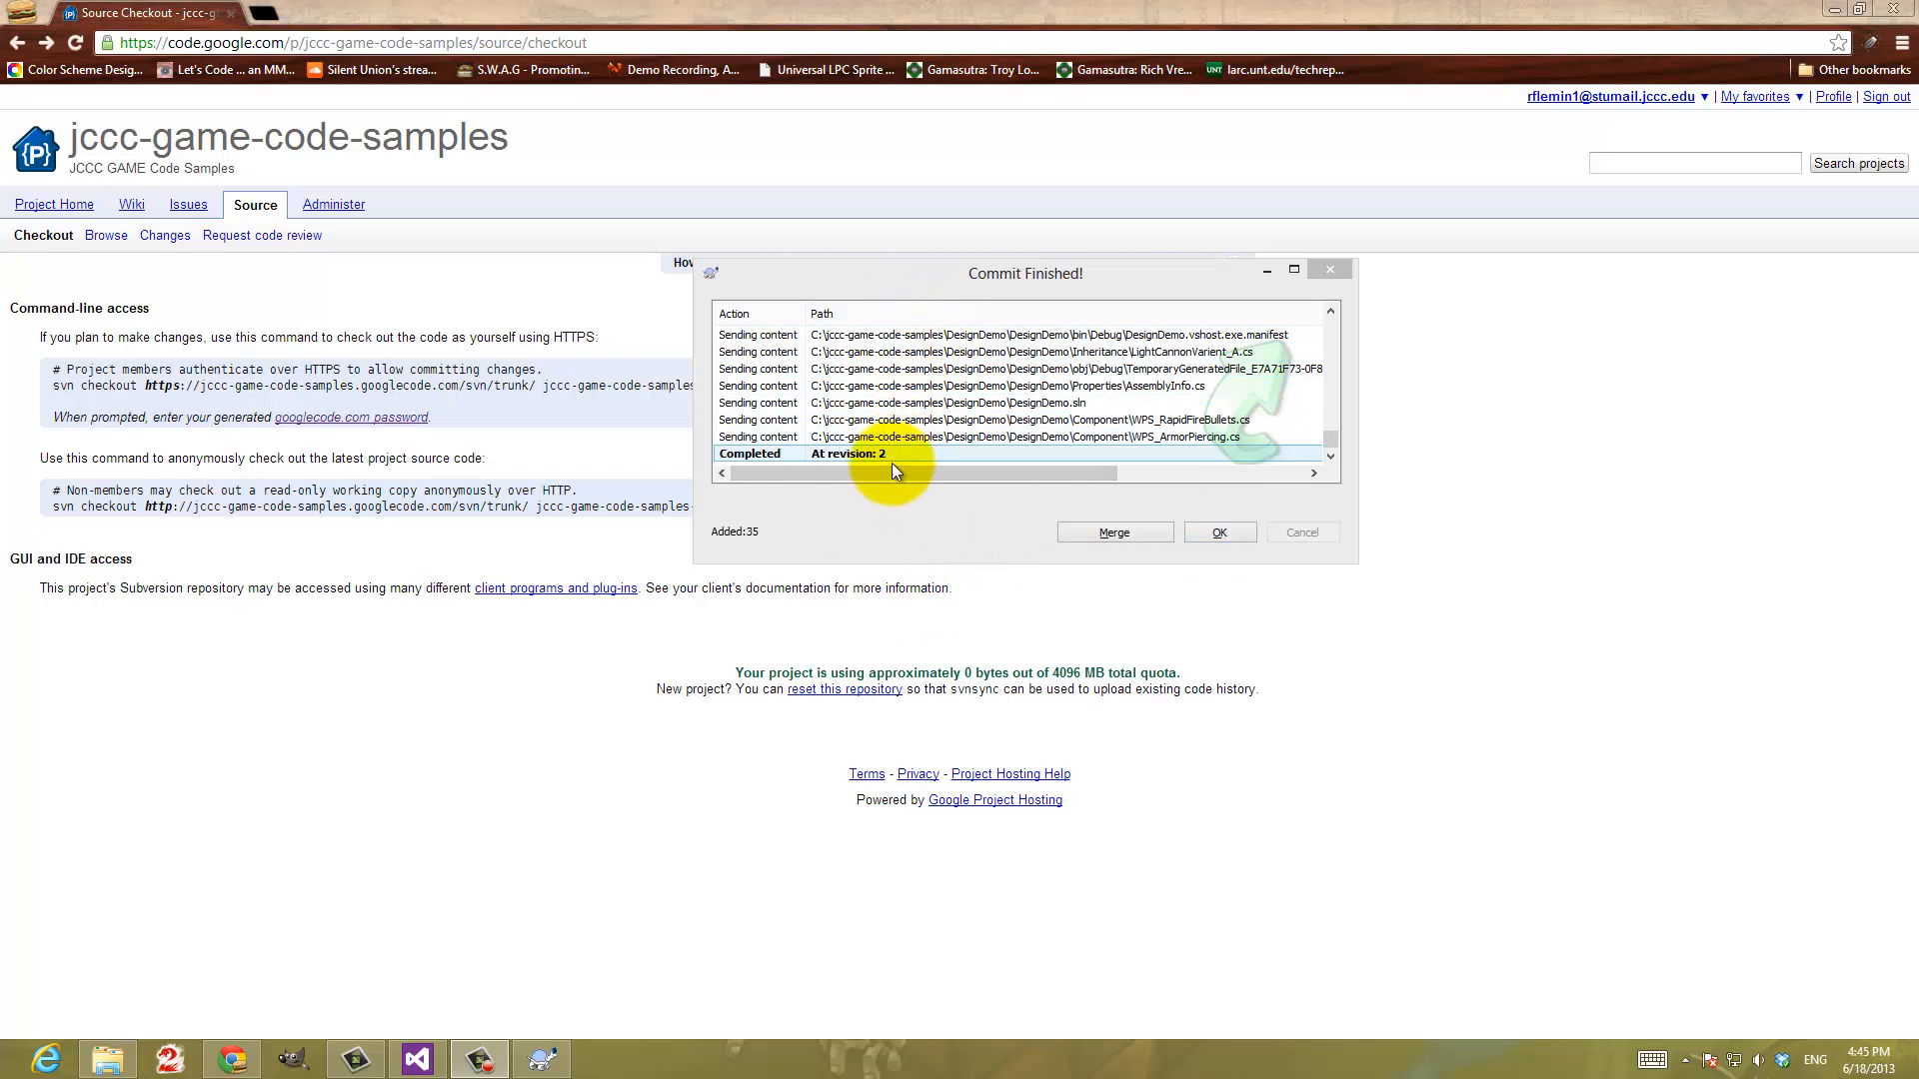
click(1214, 537)
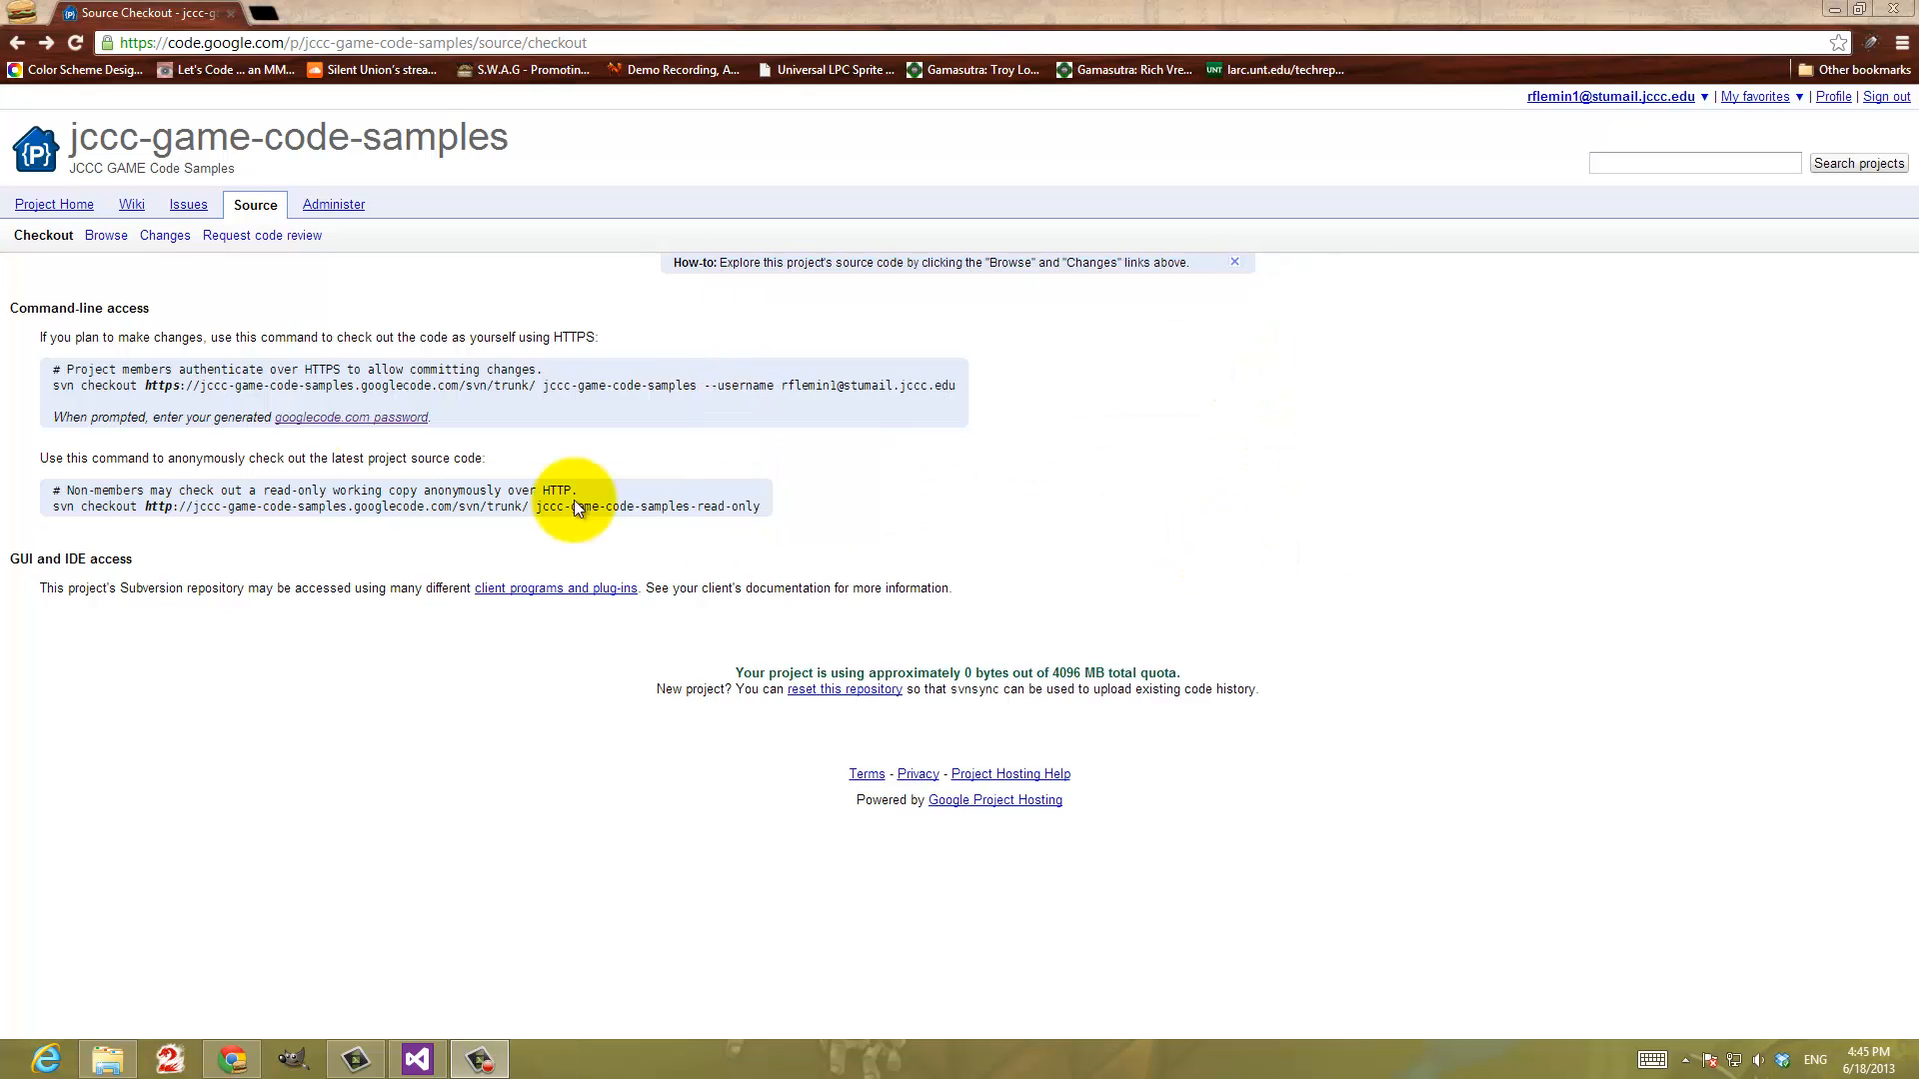
Browse the project's online source and expand trunk and its DesignDemo folder to check the committed files
click(105, 238)
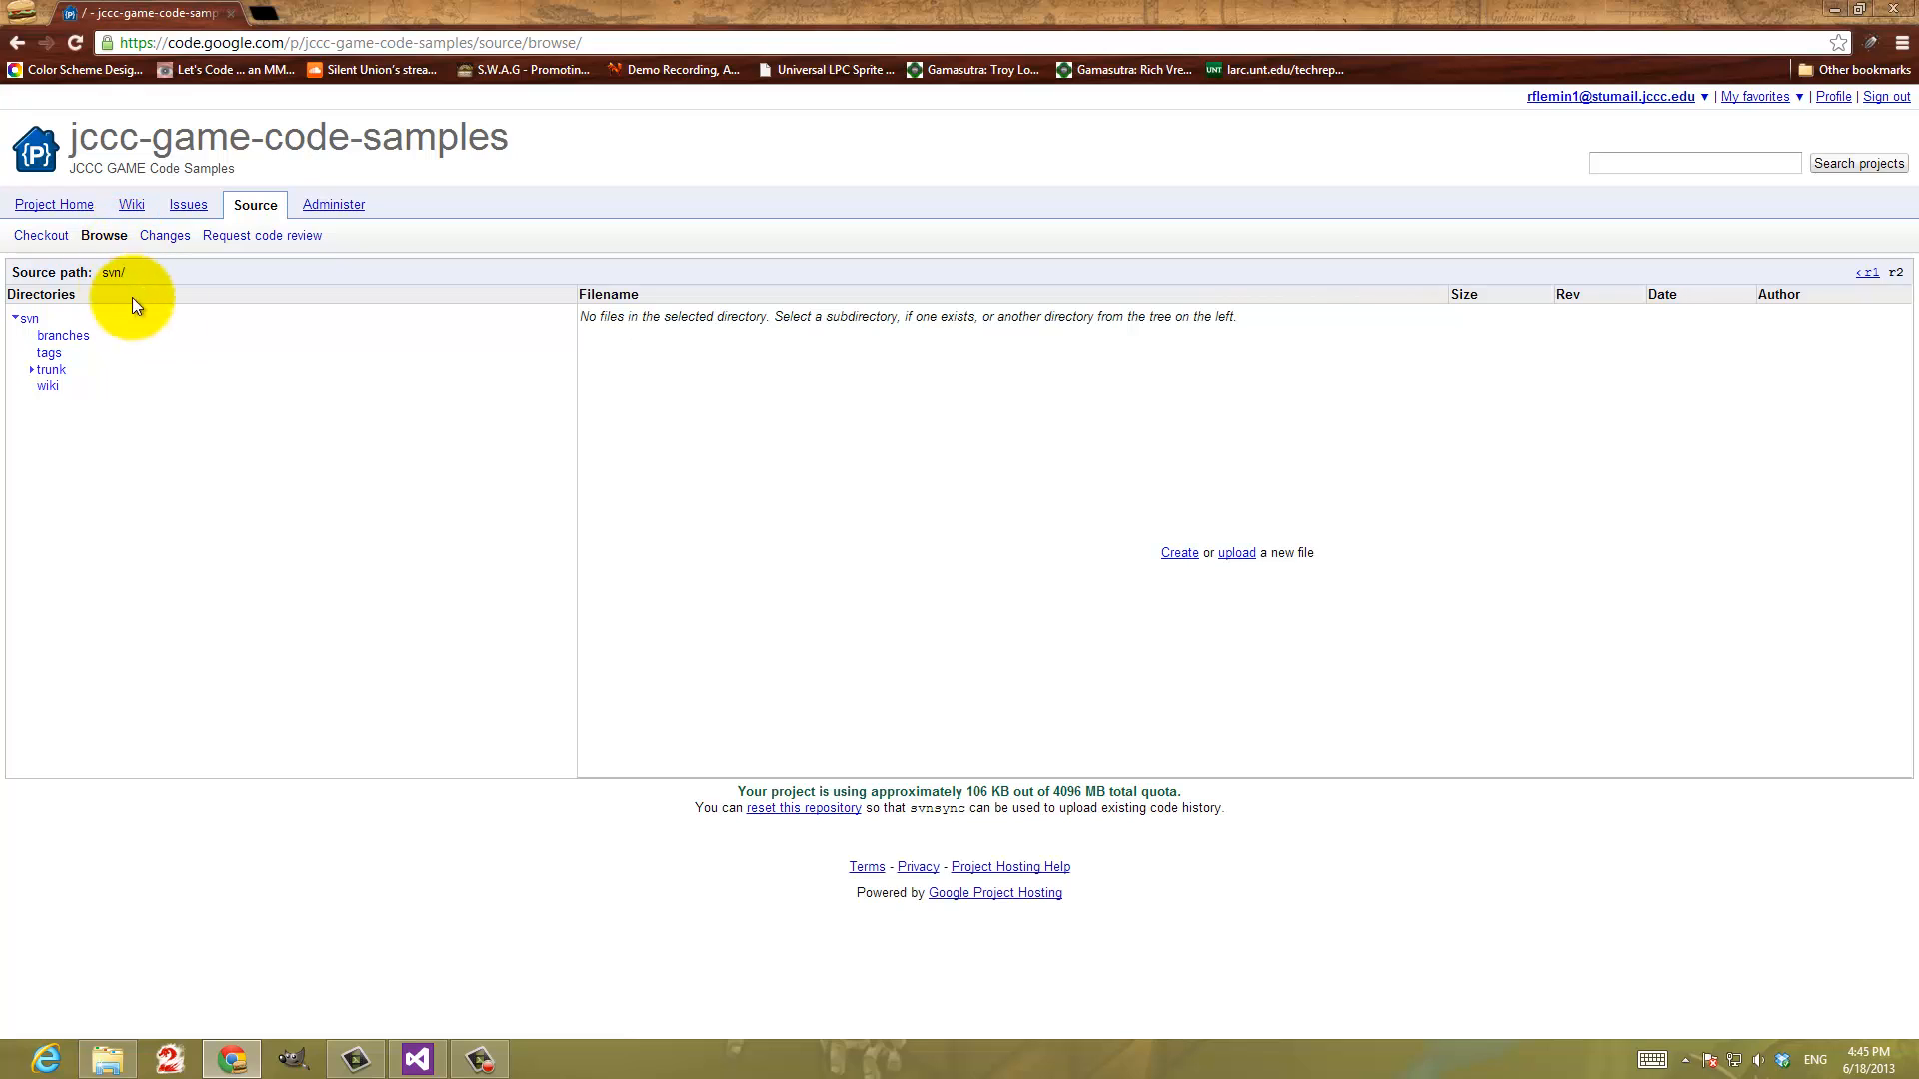
click(33, 372)
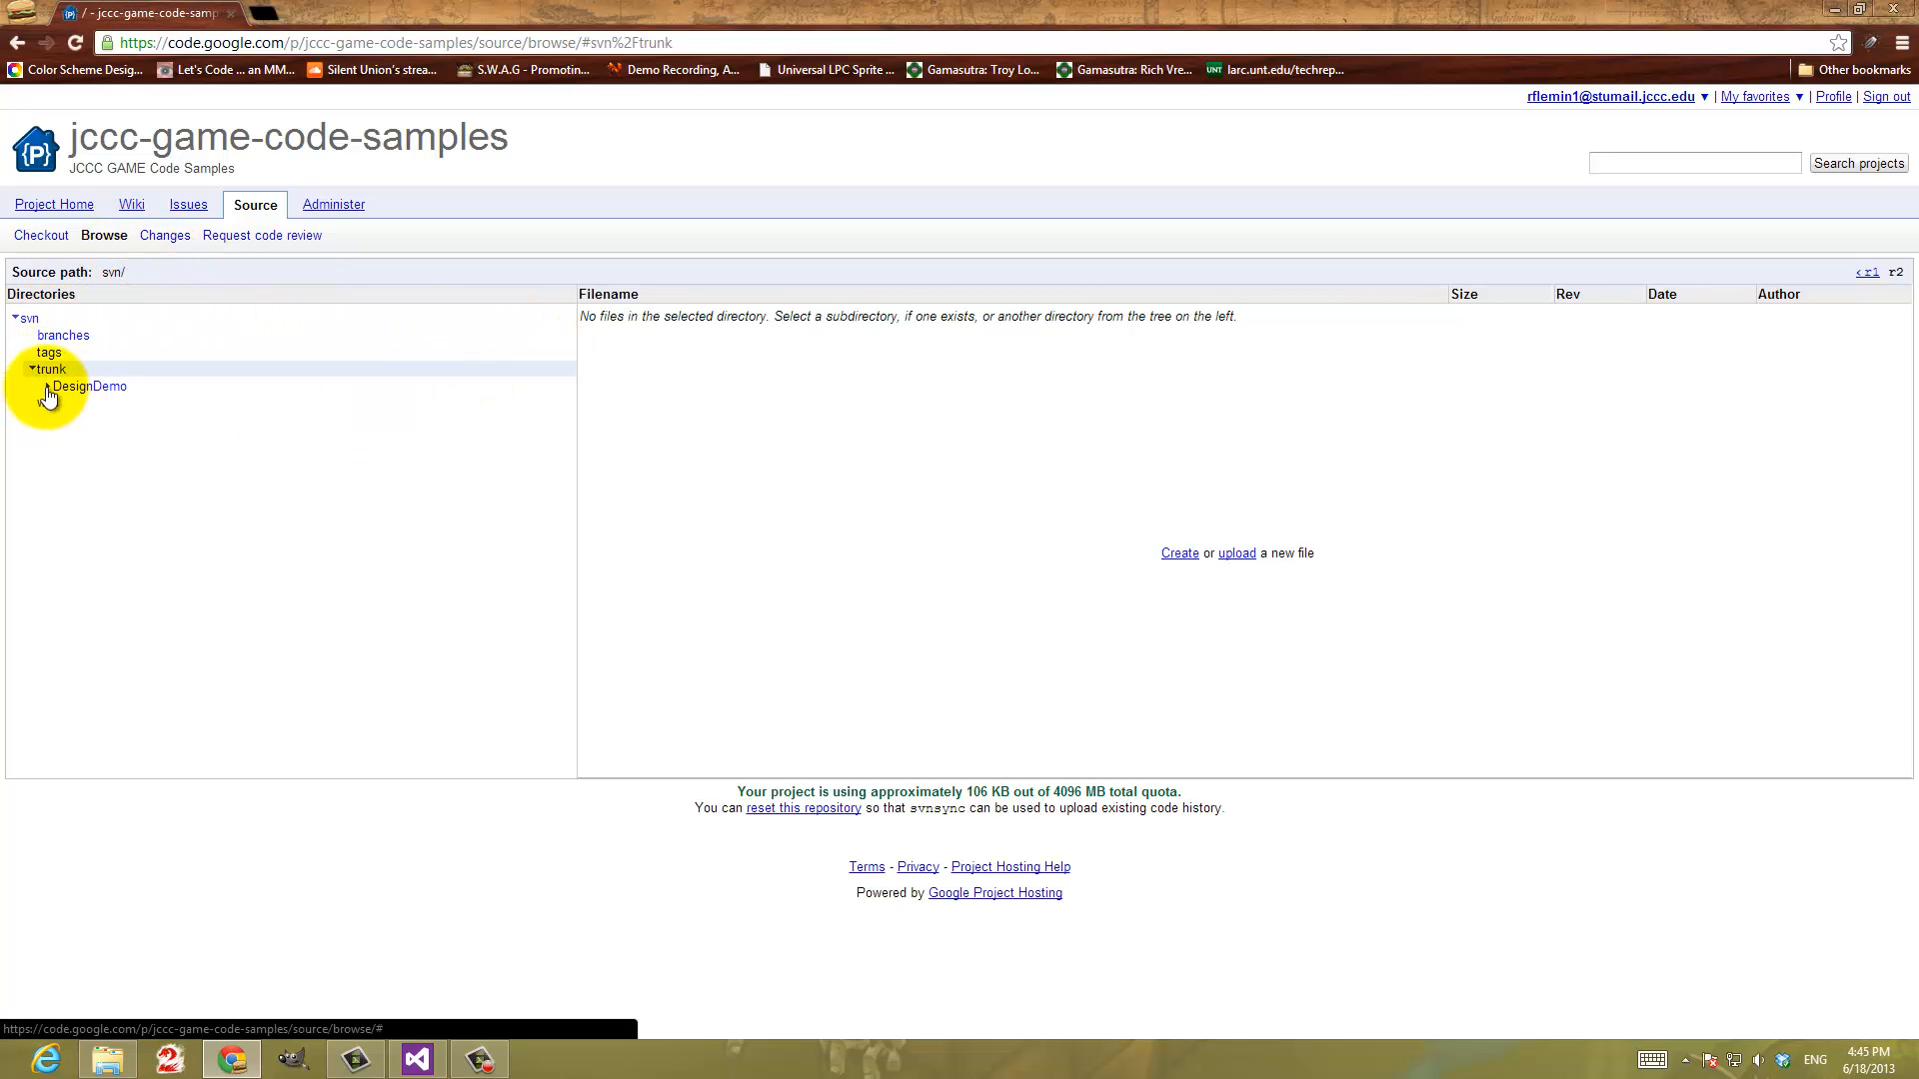
click(46, 389)
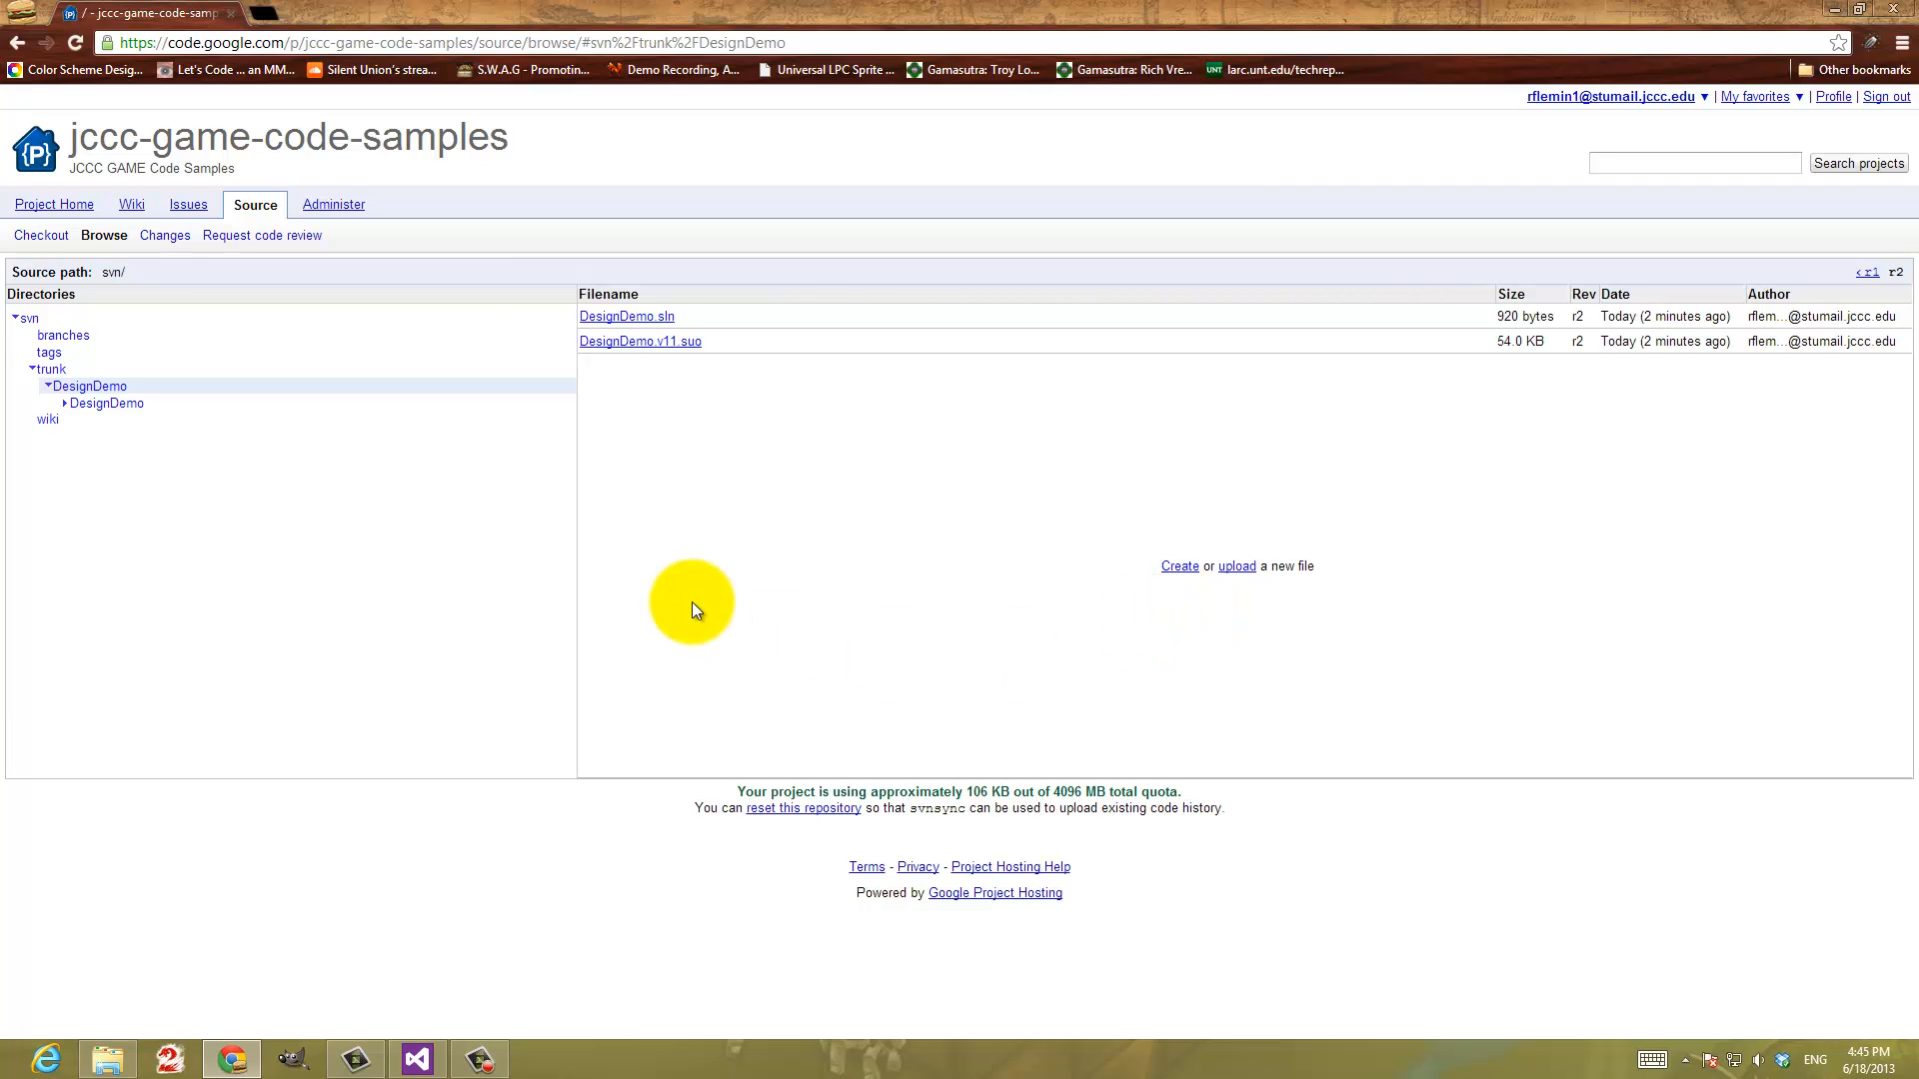
Switch to File Explorer, refresh the jccc-game-code-samples working copy and check the status icons on it and on DesignDemo
click(107, 1059)
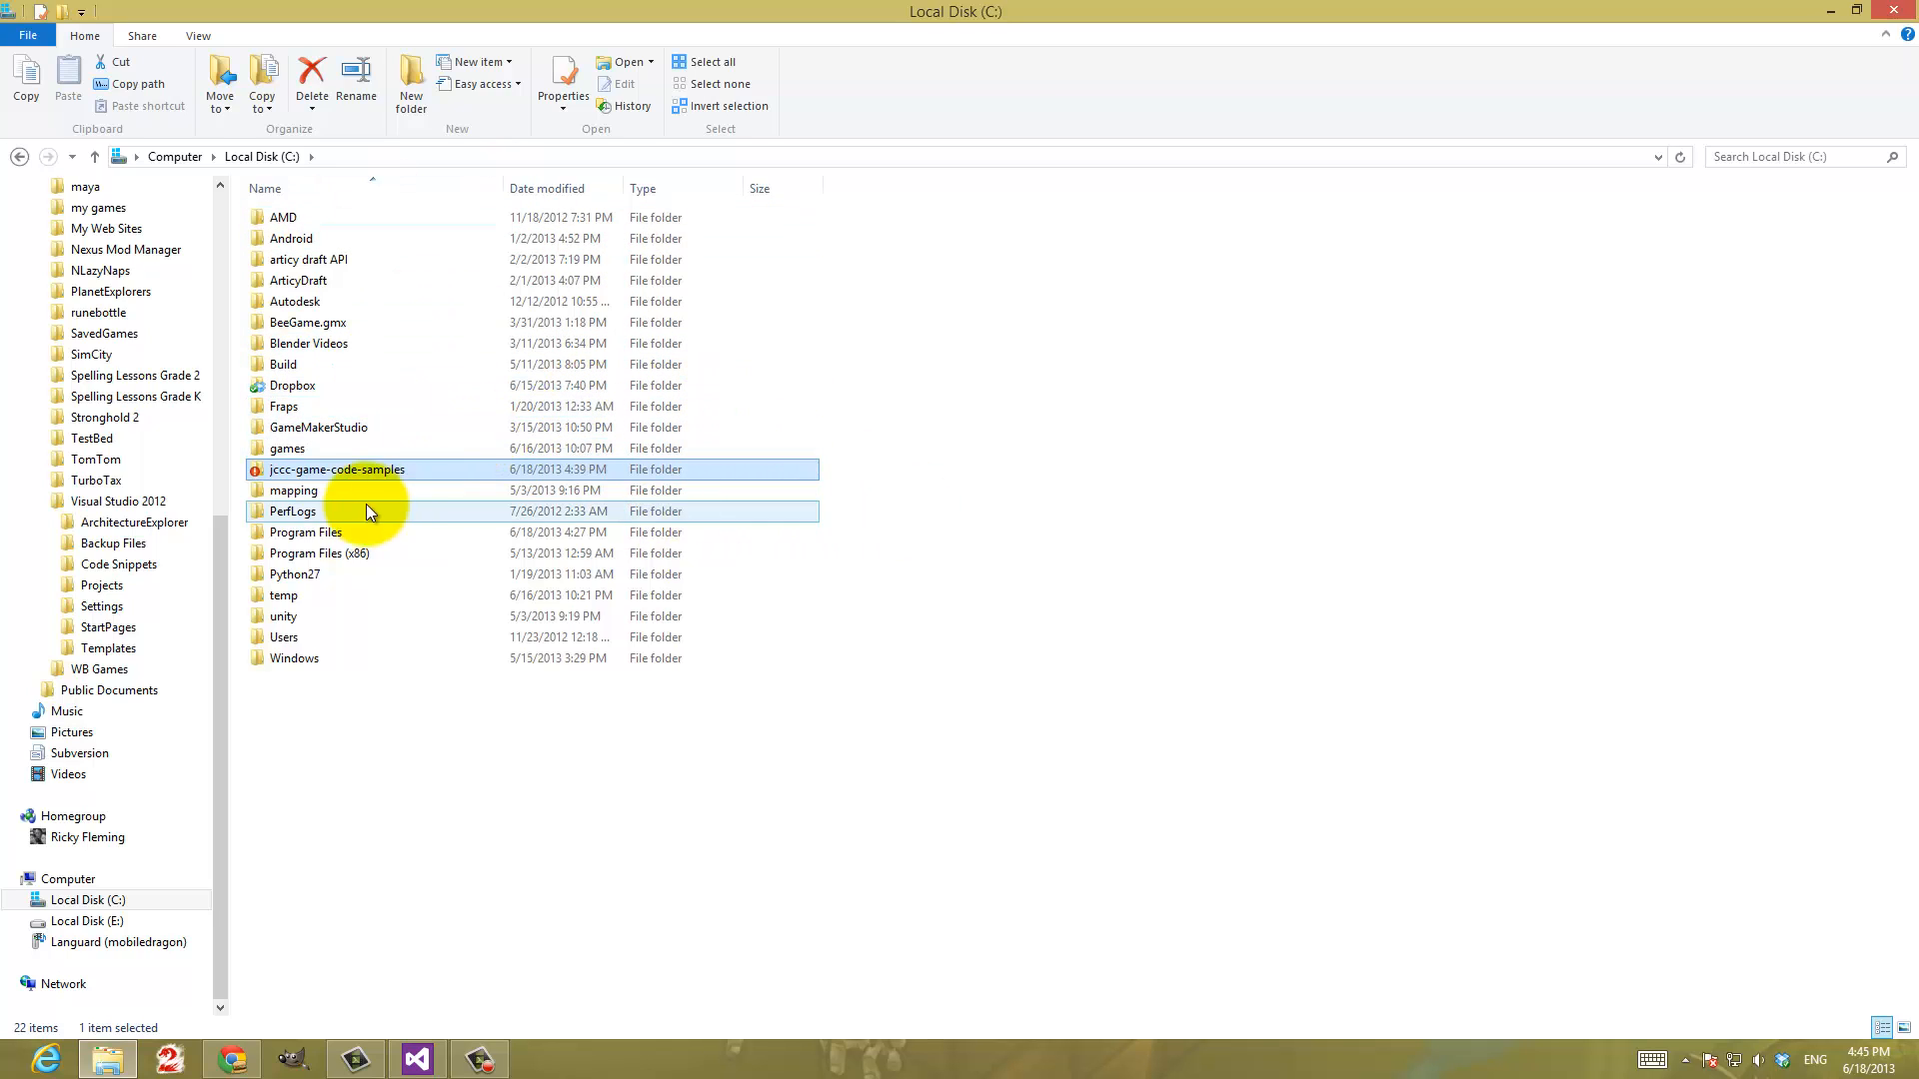
double_click(318, 472)
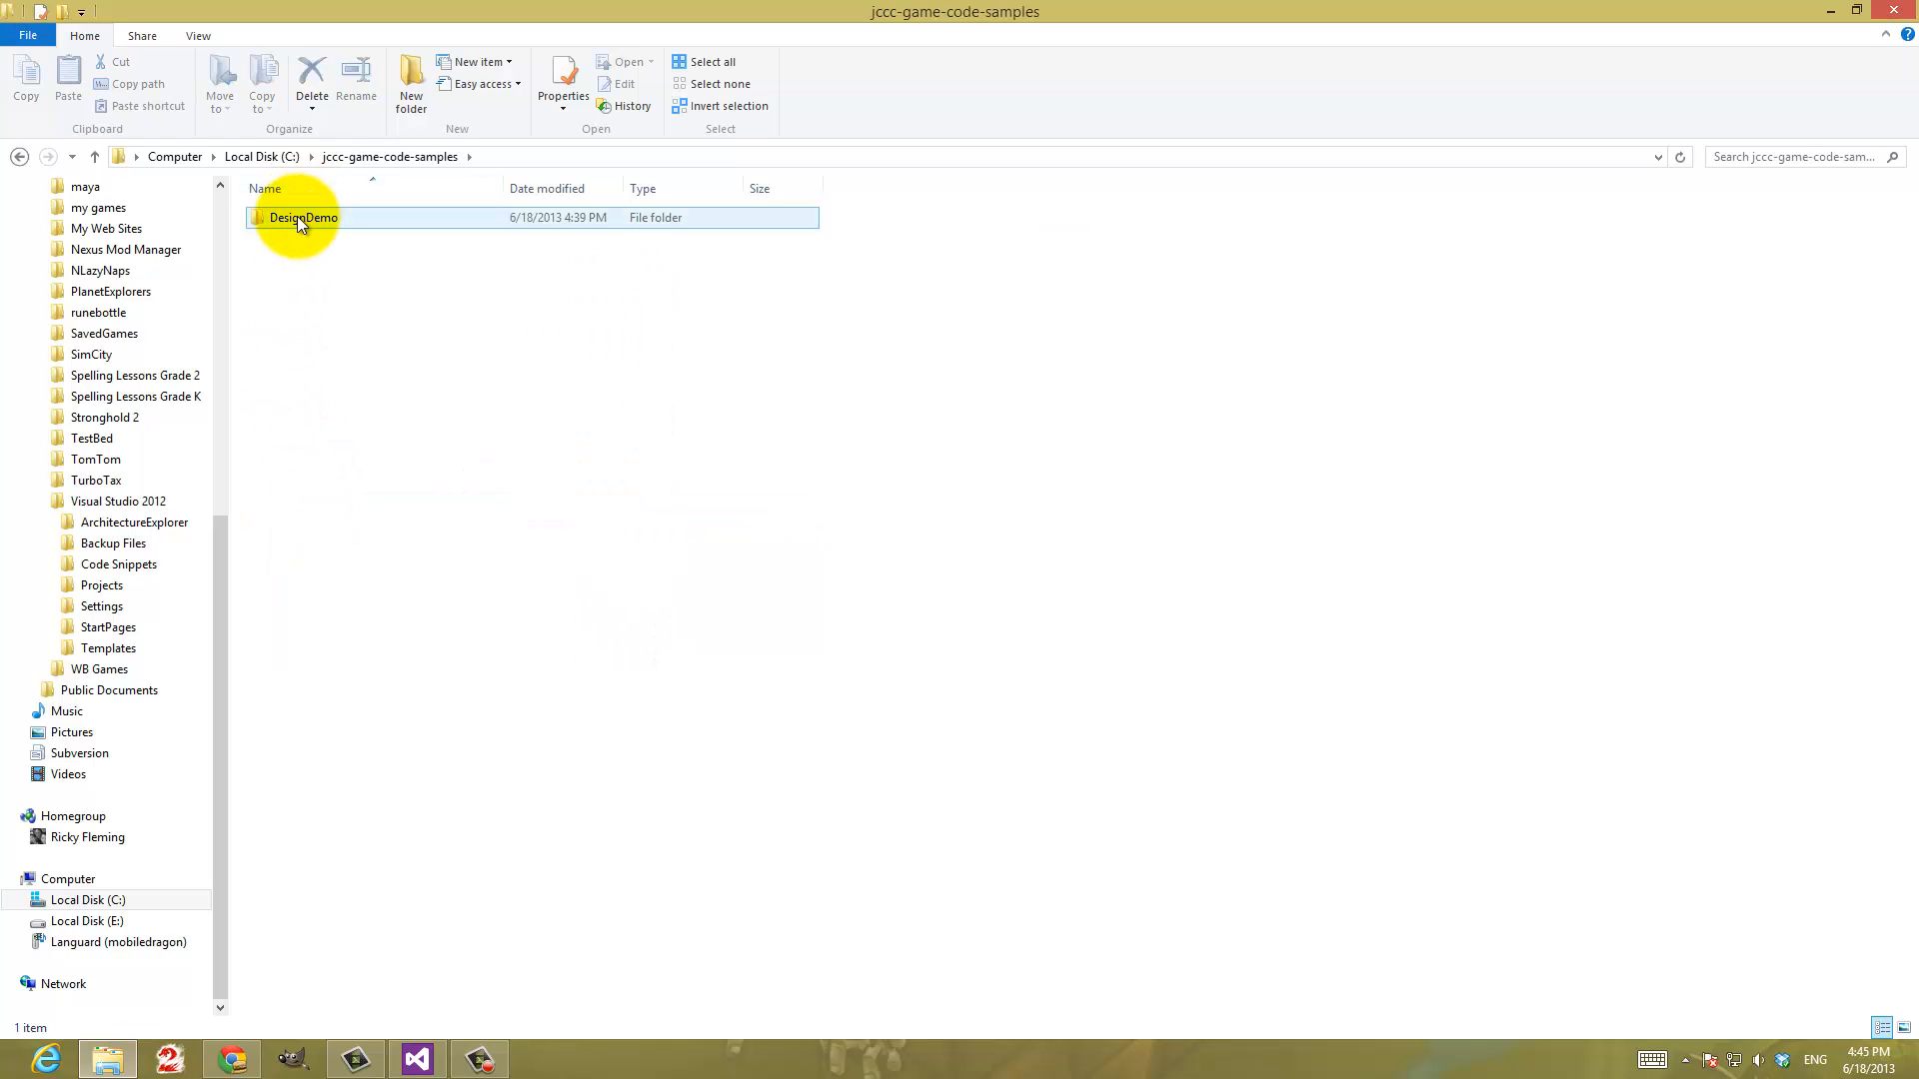
right_click(356, 299)
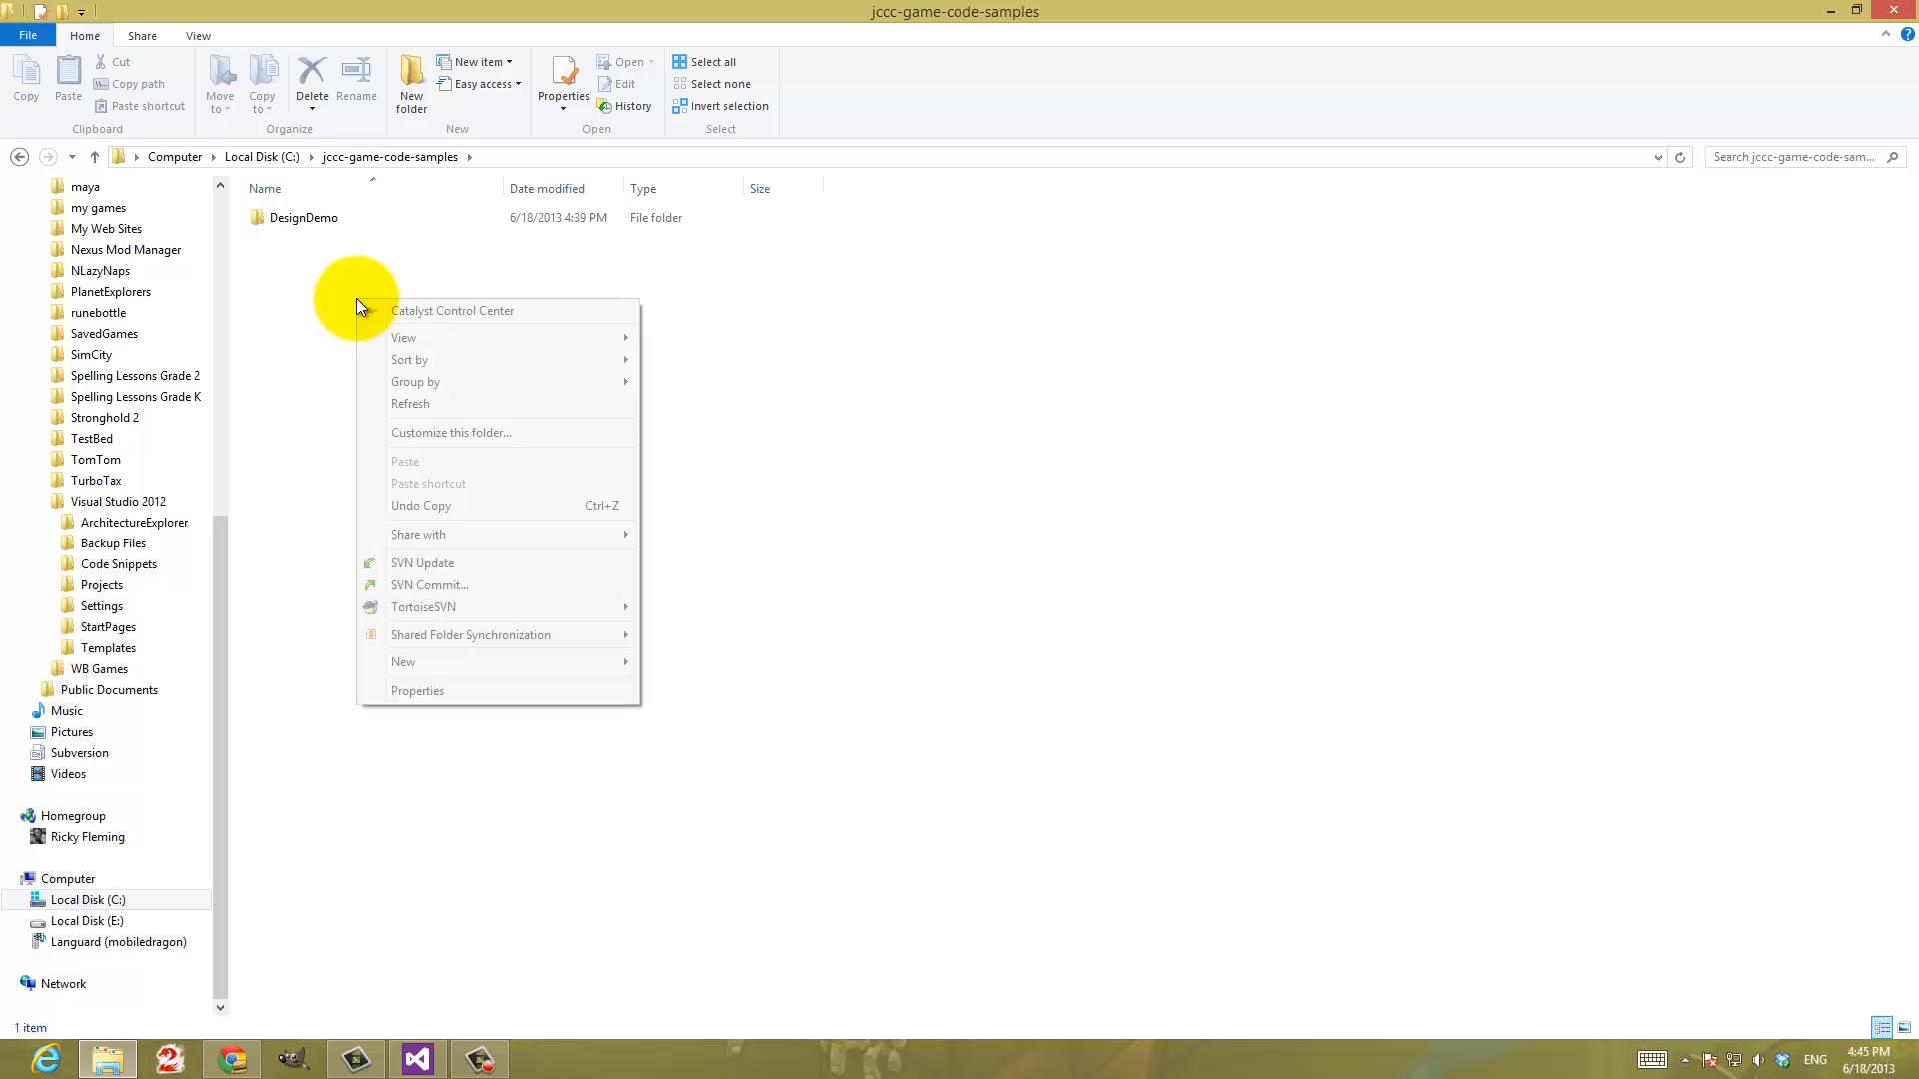
click(422, 406)
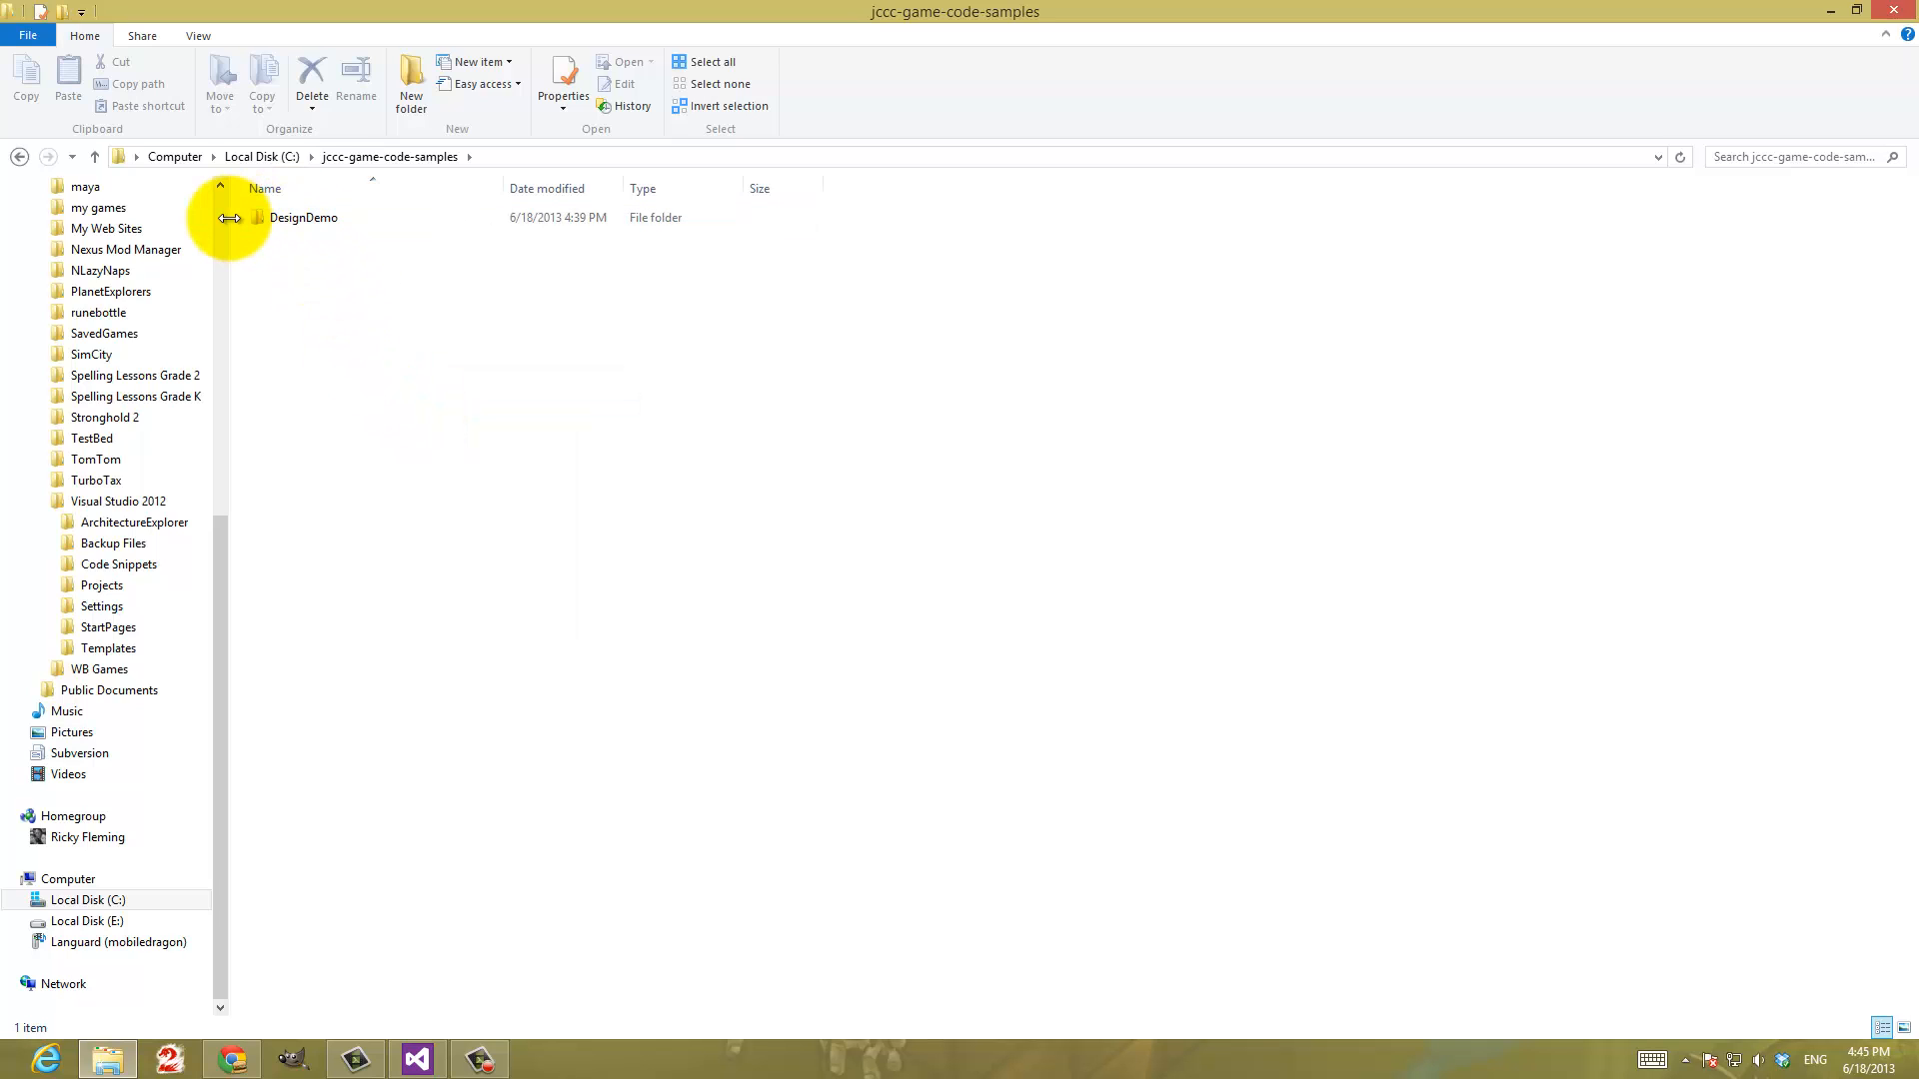
click(298, 219)
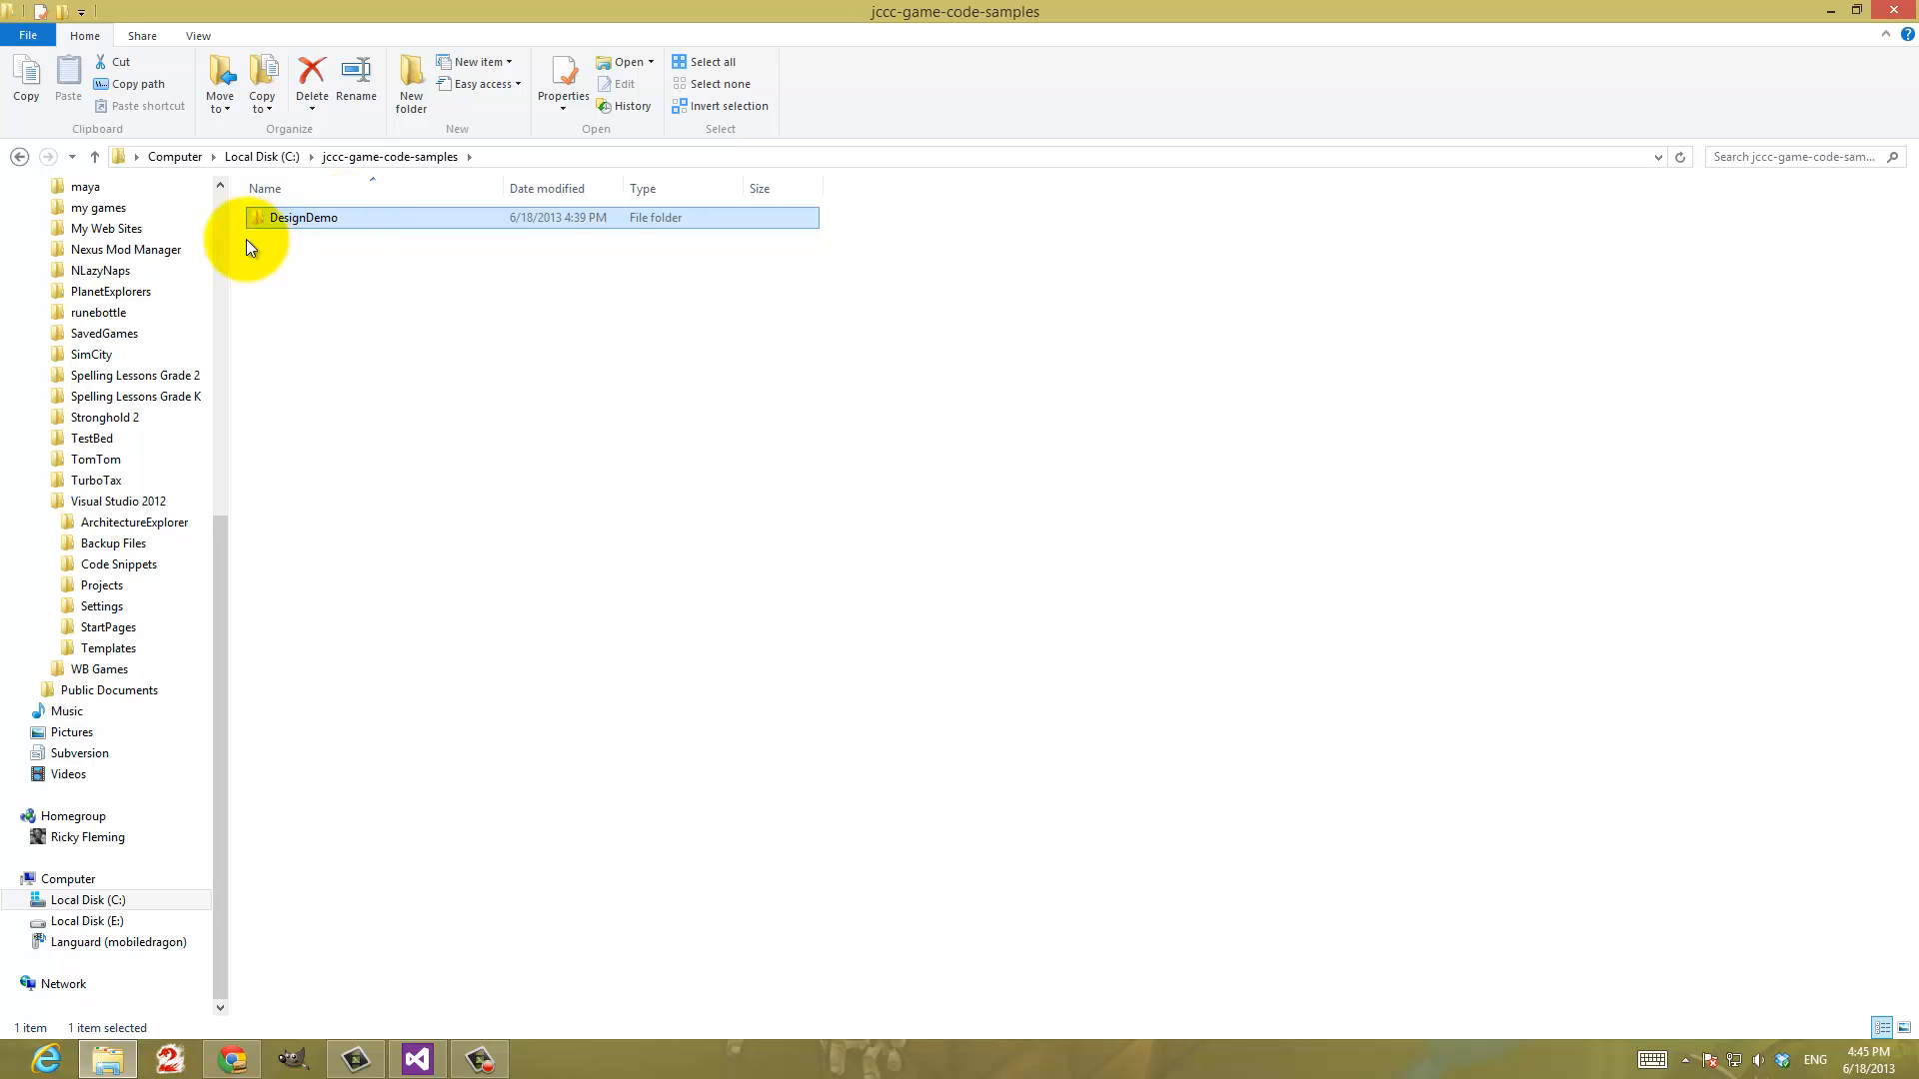
click(20, 157)
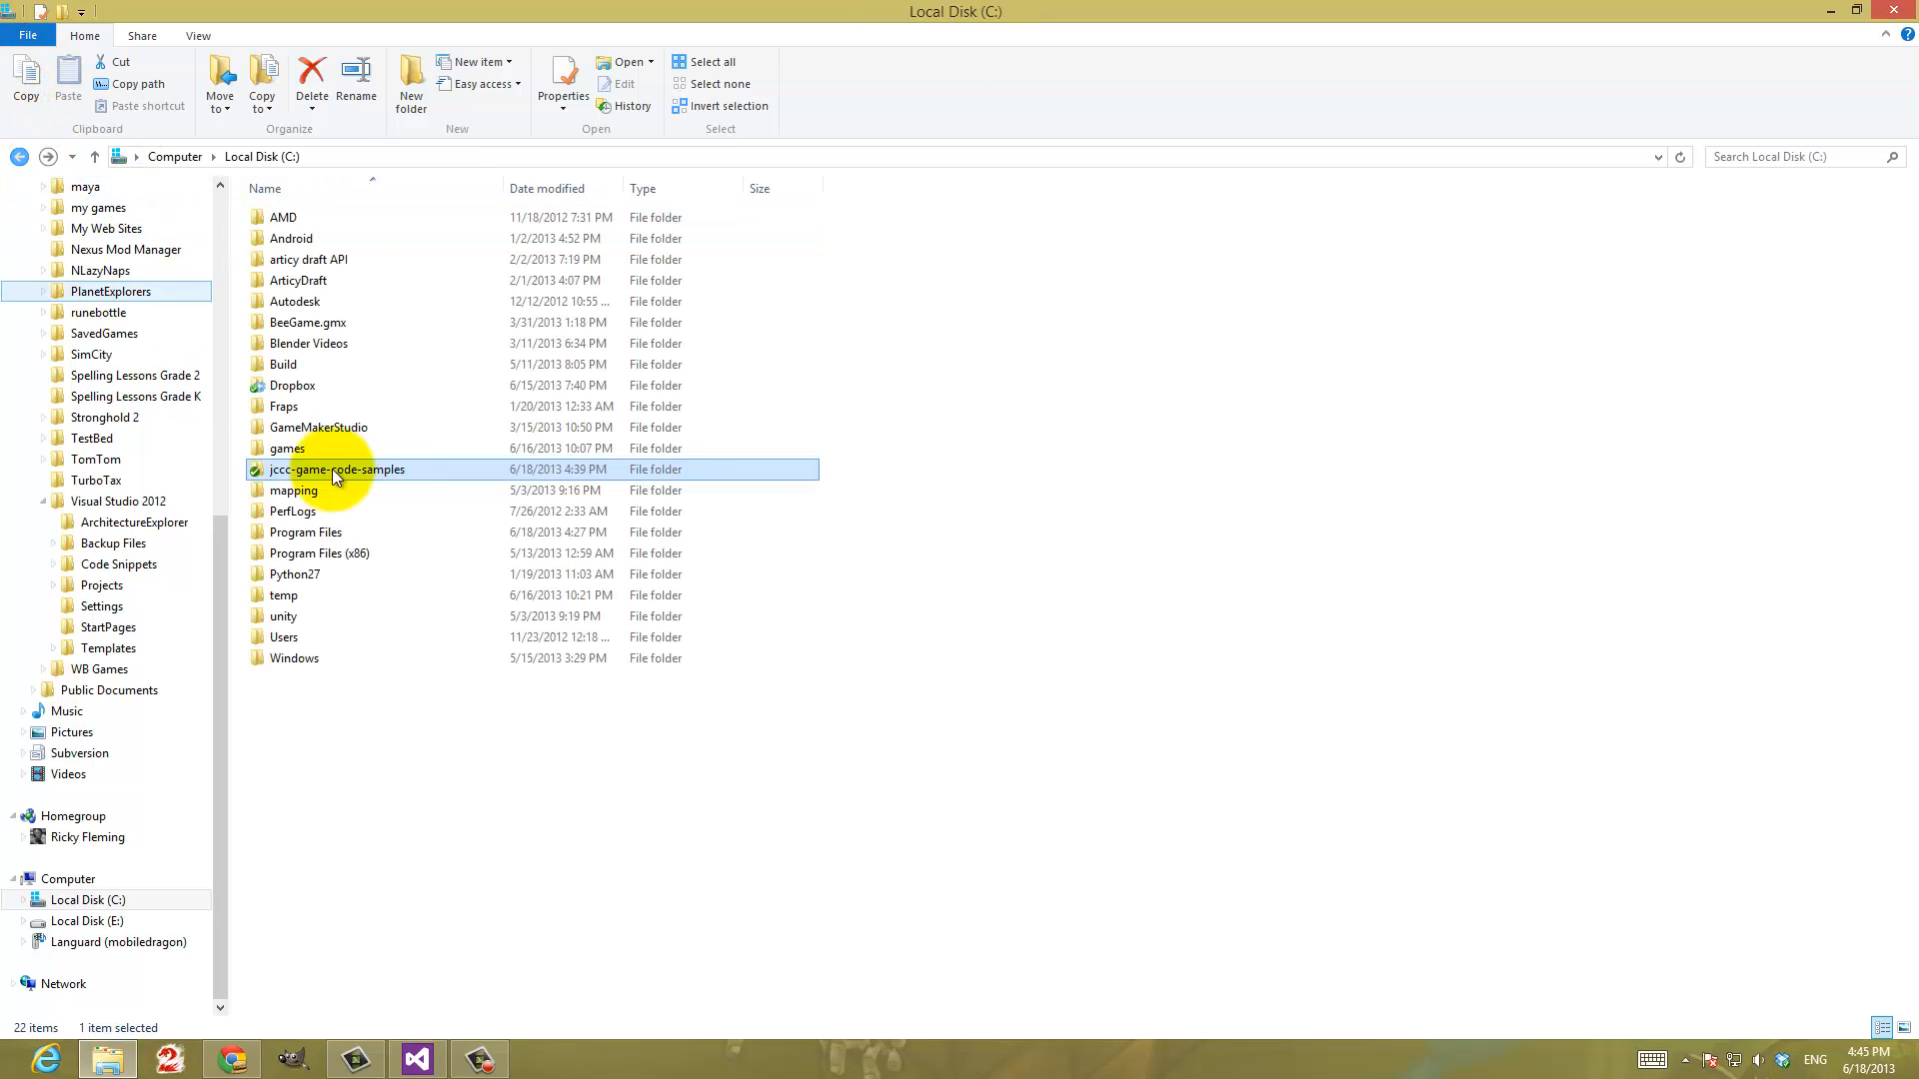
double_click(252, 470)
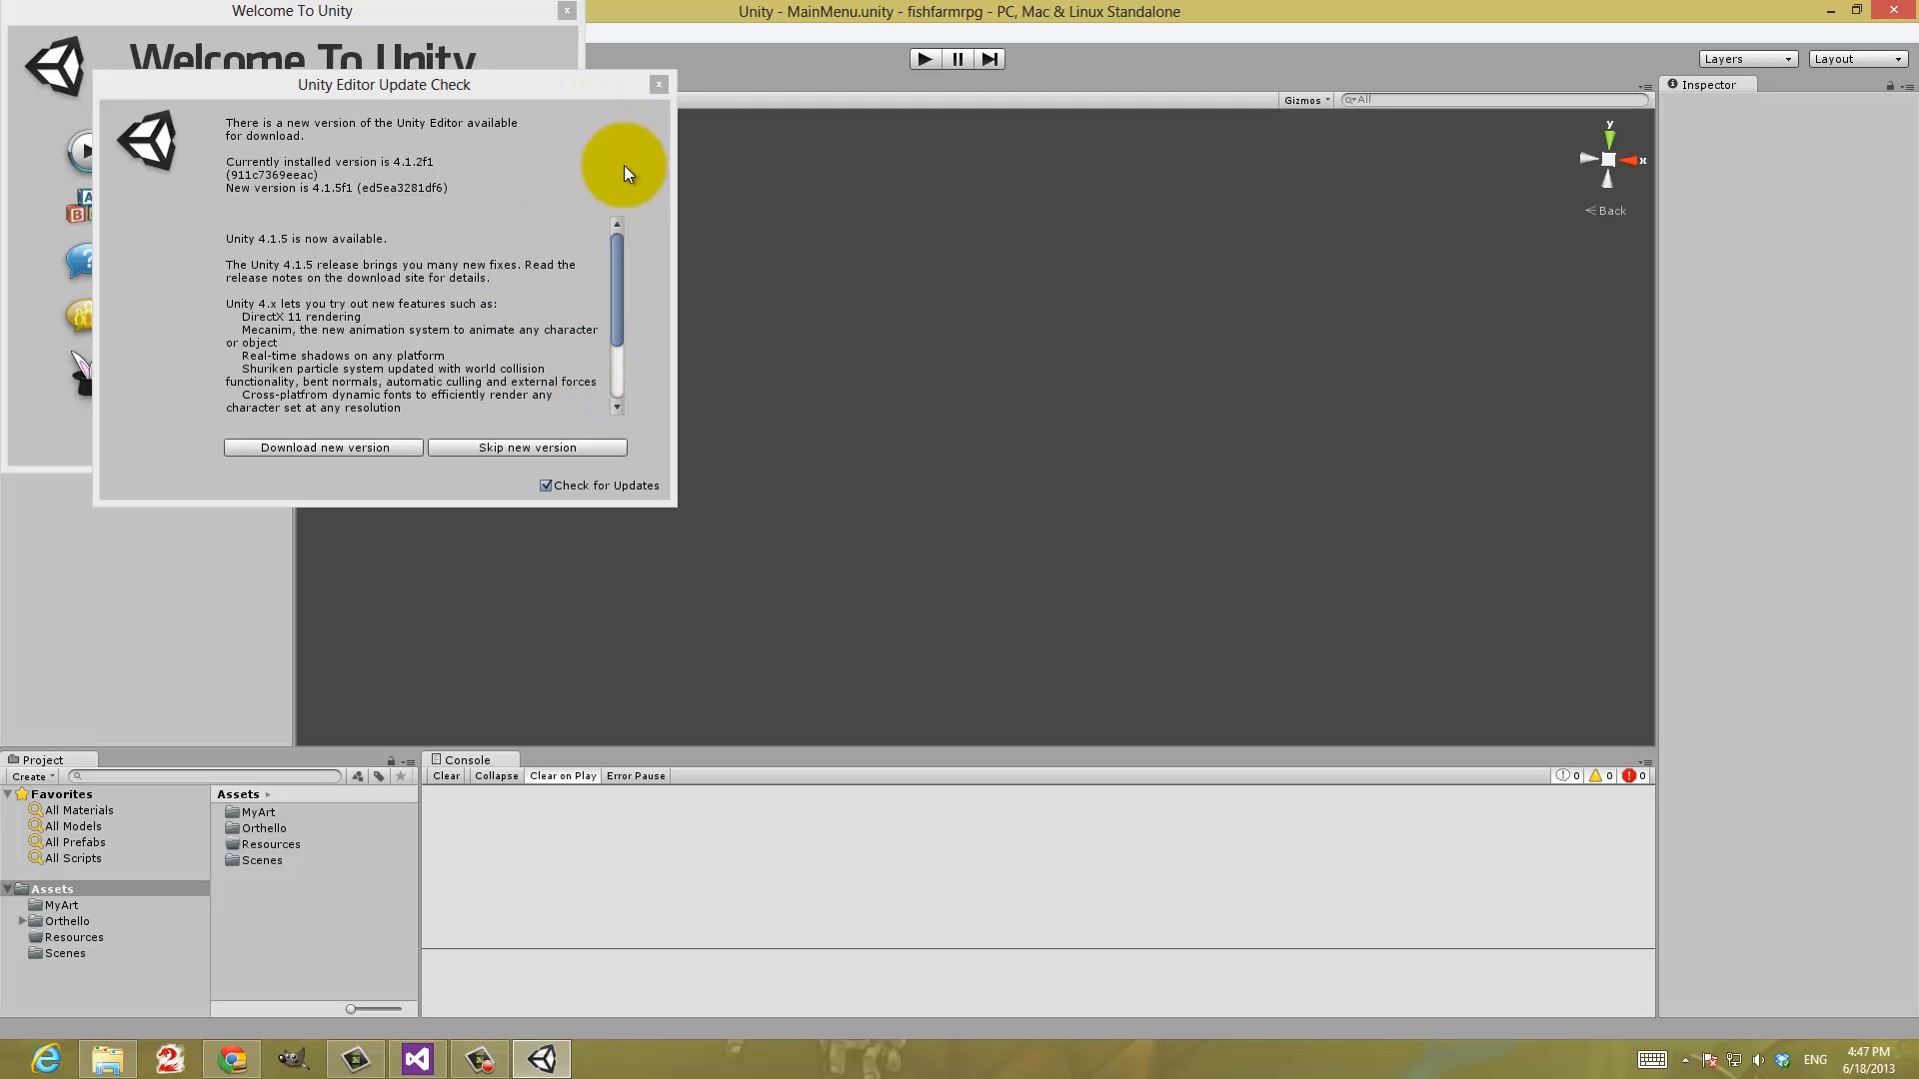
In Unity, dismiss the update check and welcome windows and start creating a new project
click(657, 86)
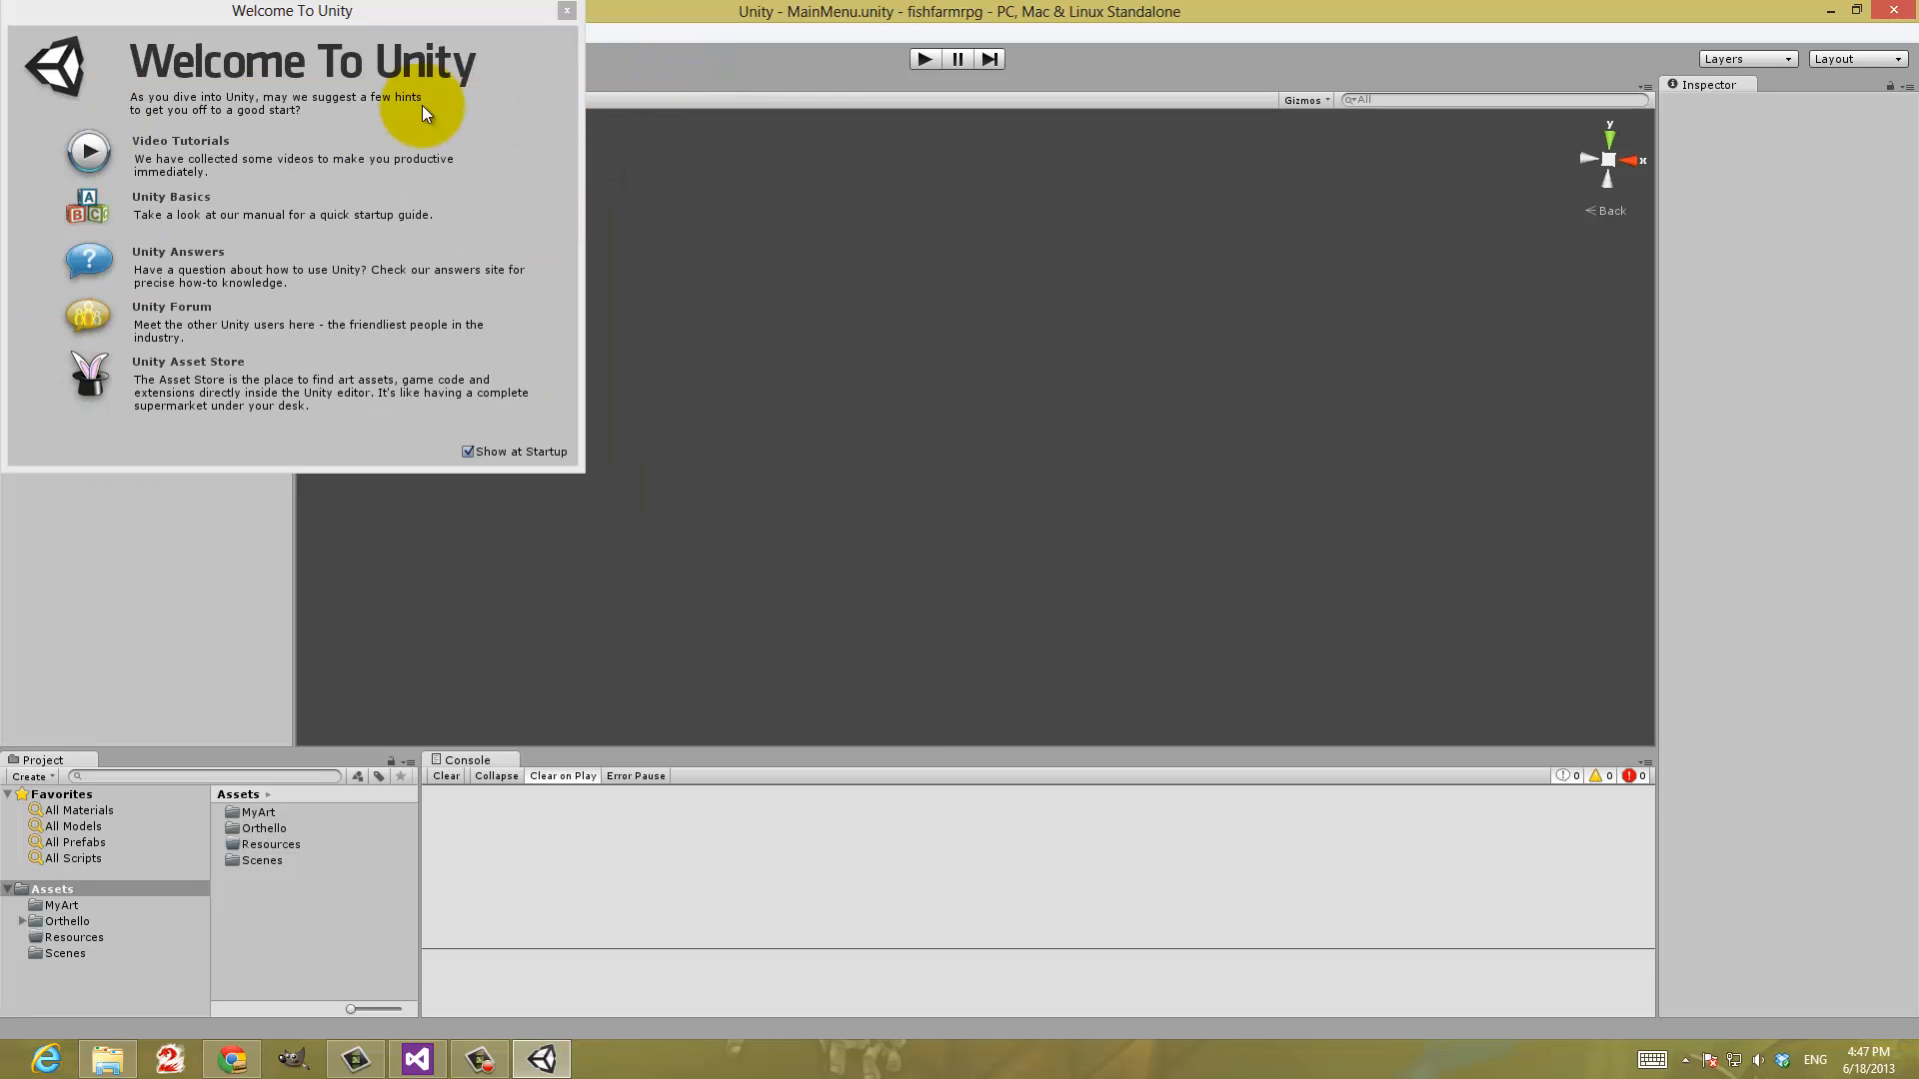
click(570, 10)
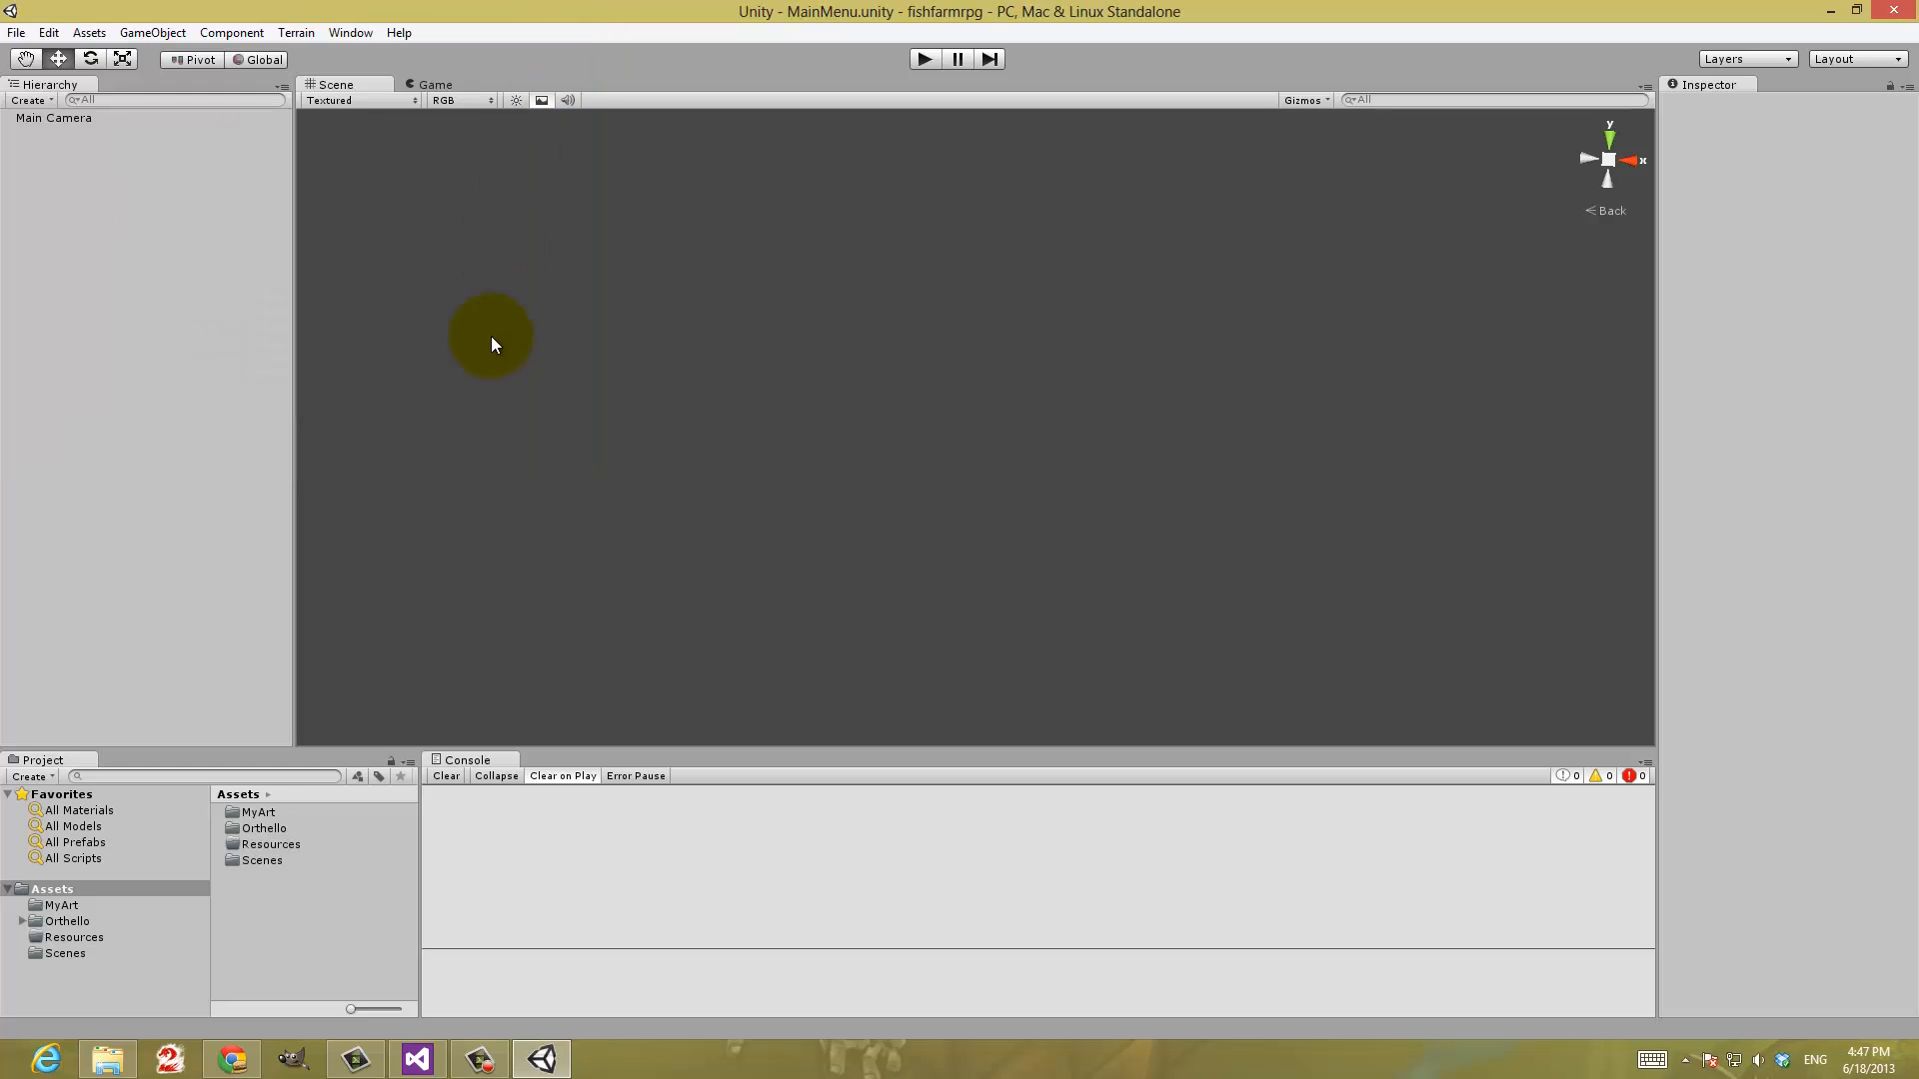
click(16, 32)
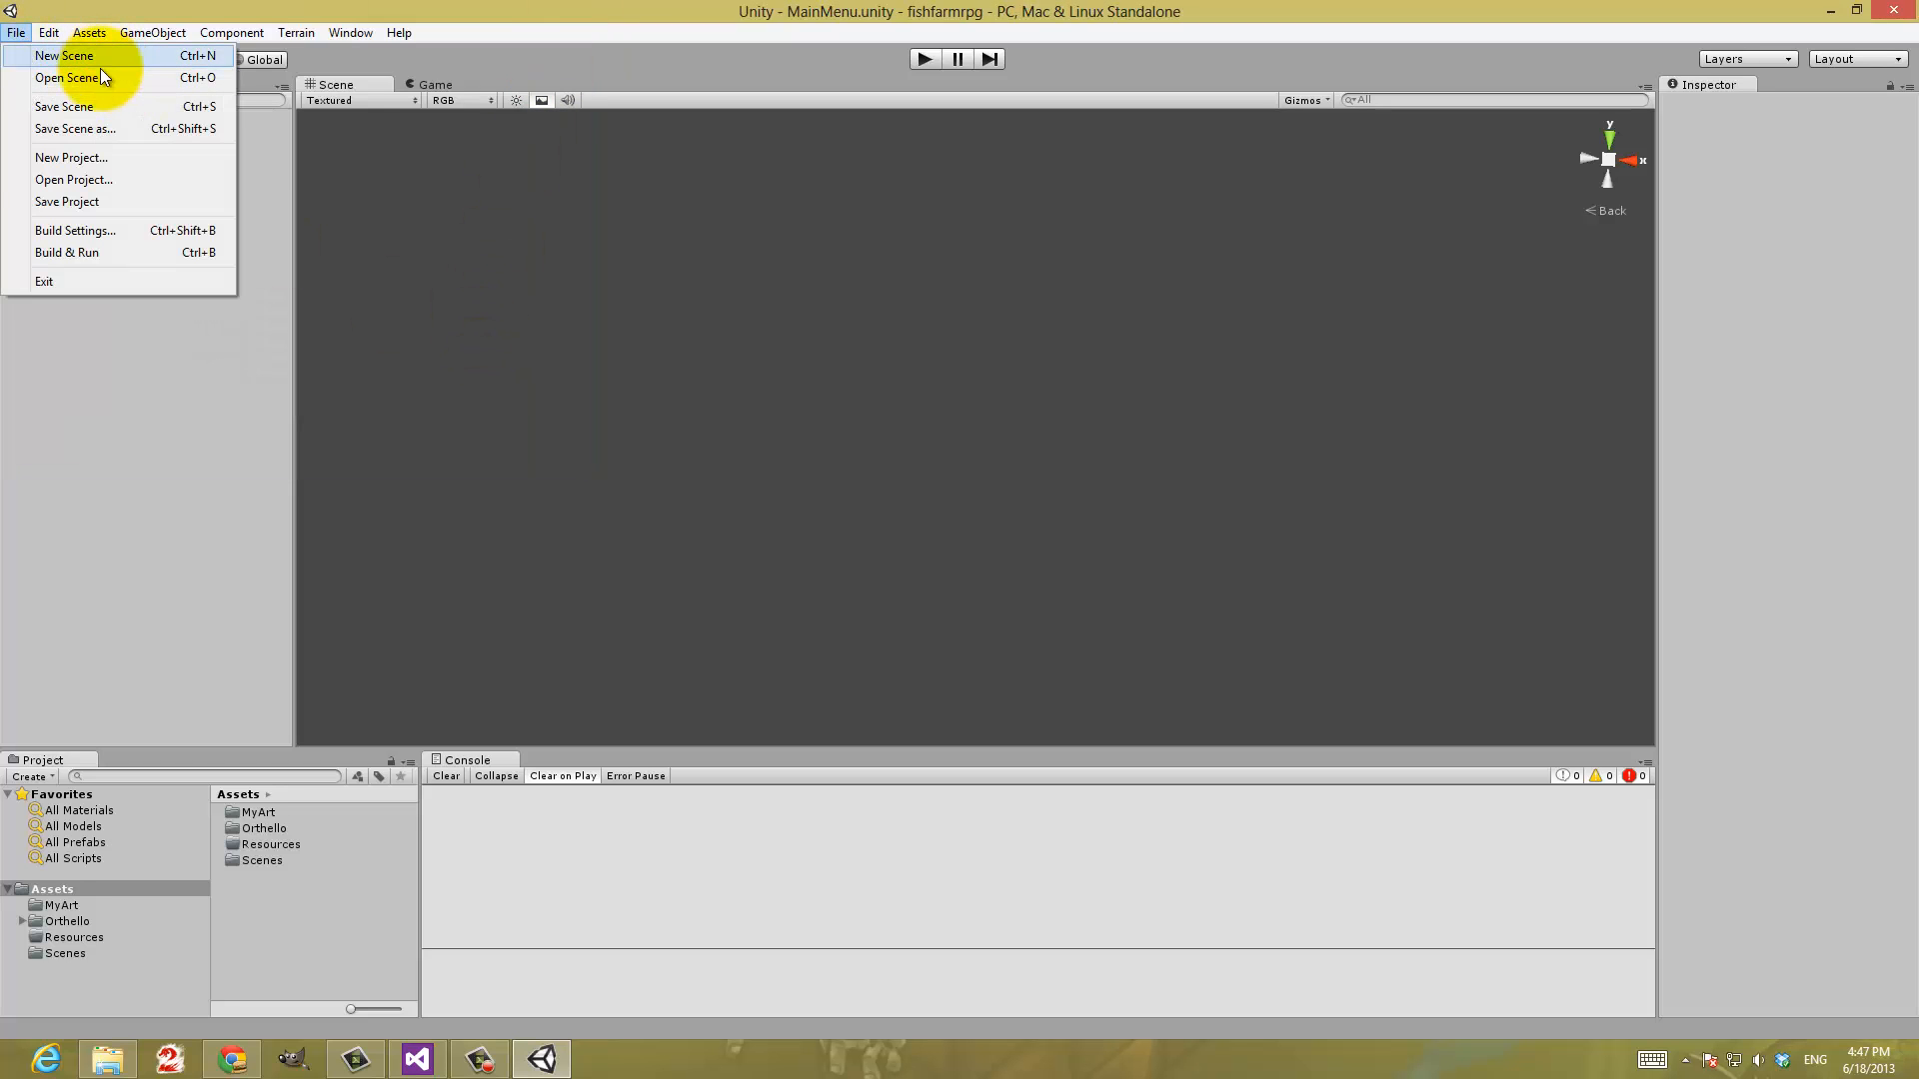
click(80, 158)
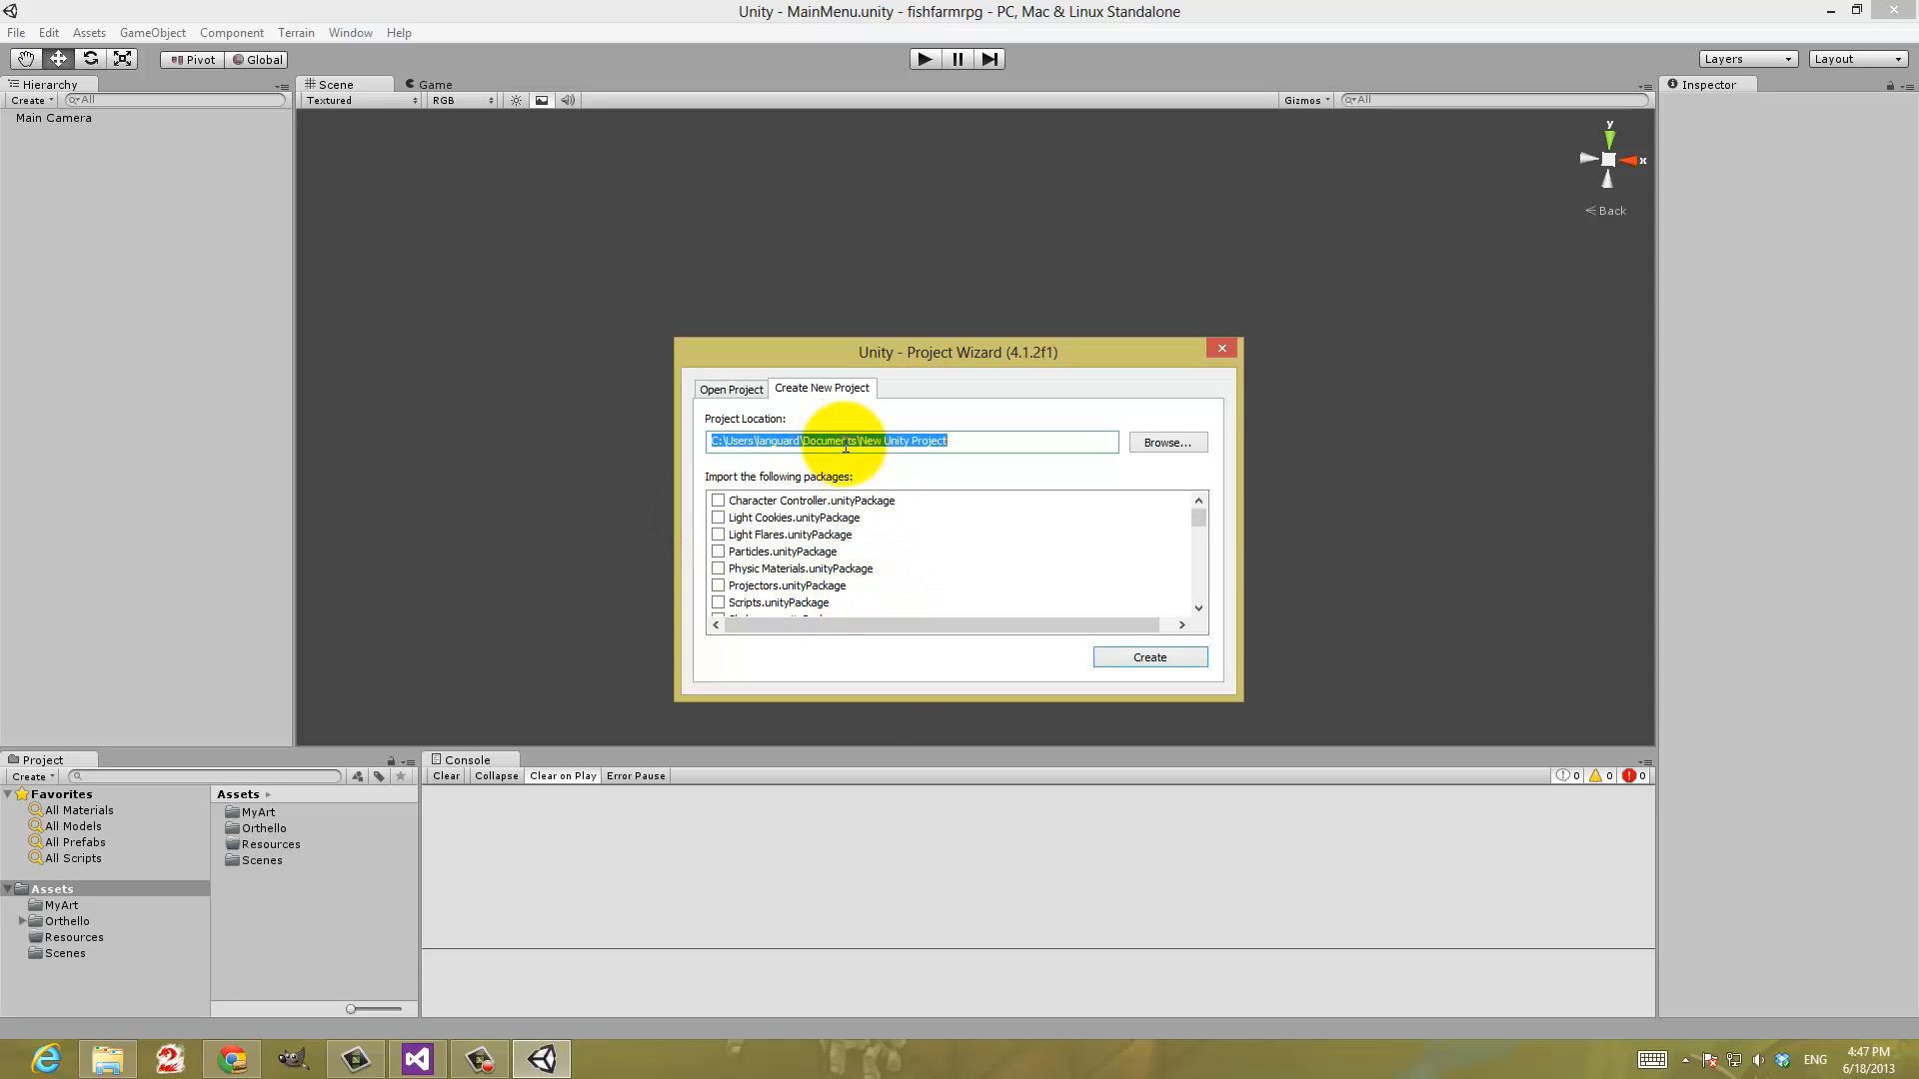
Browse for the new project's location and open the jccc-game-code-samples folder on Local Disk (C:)
click(1160, 444)
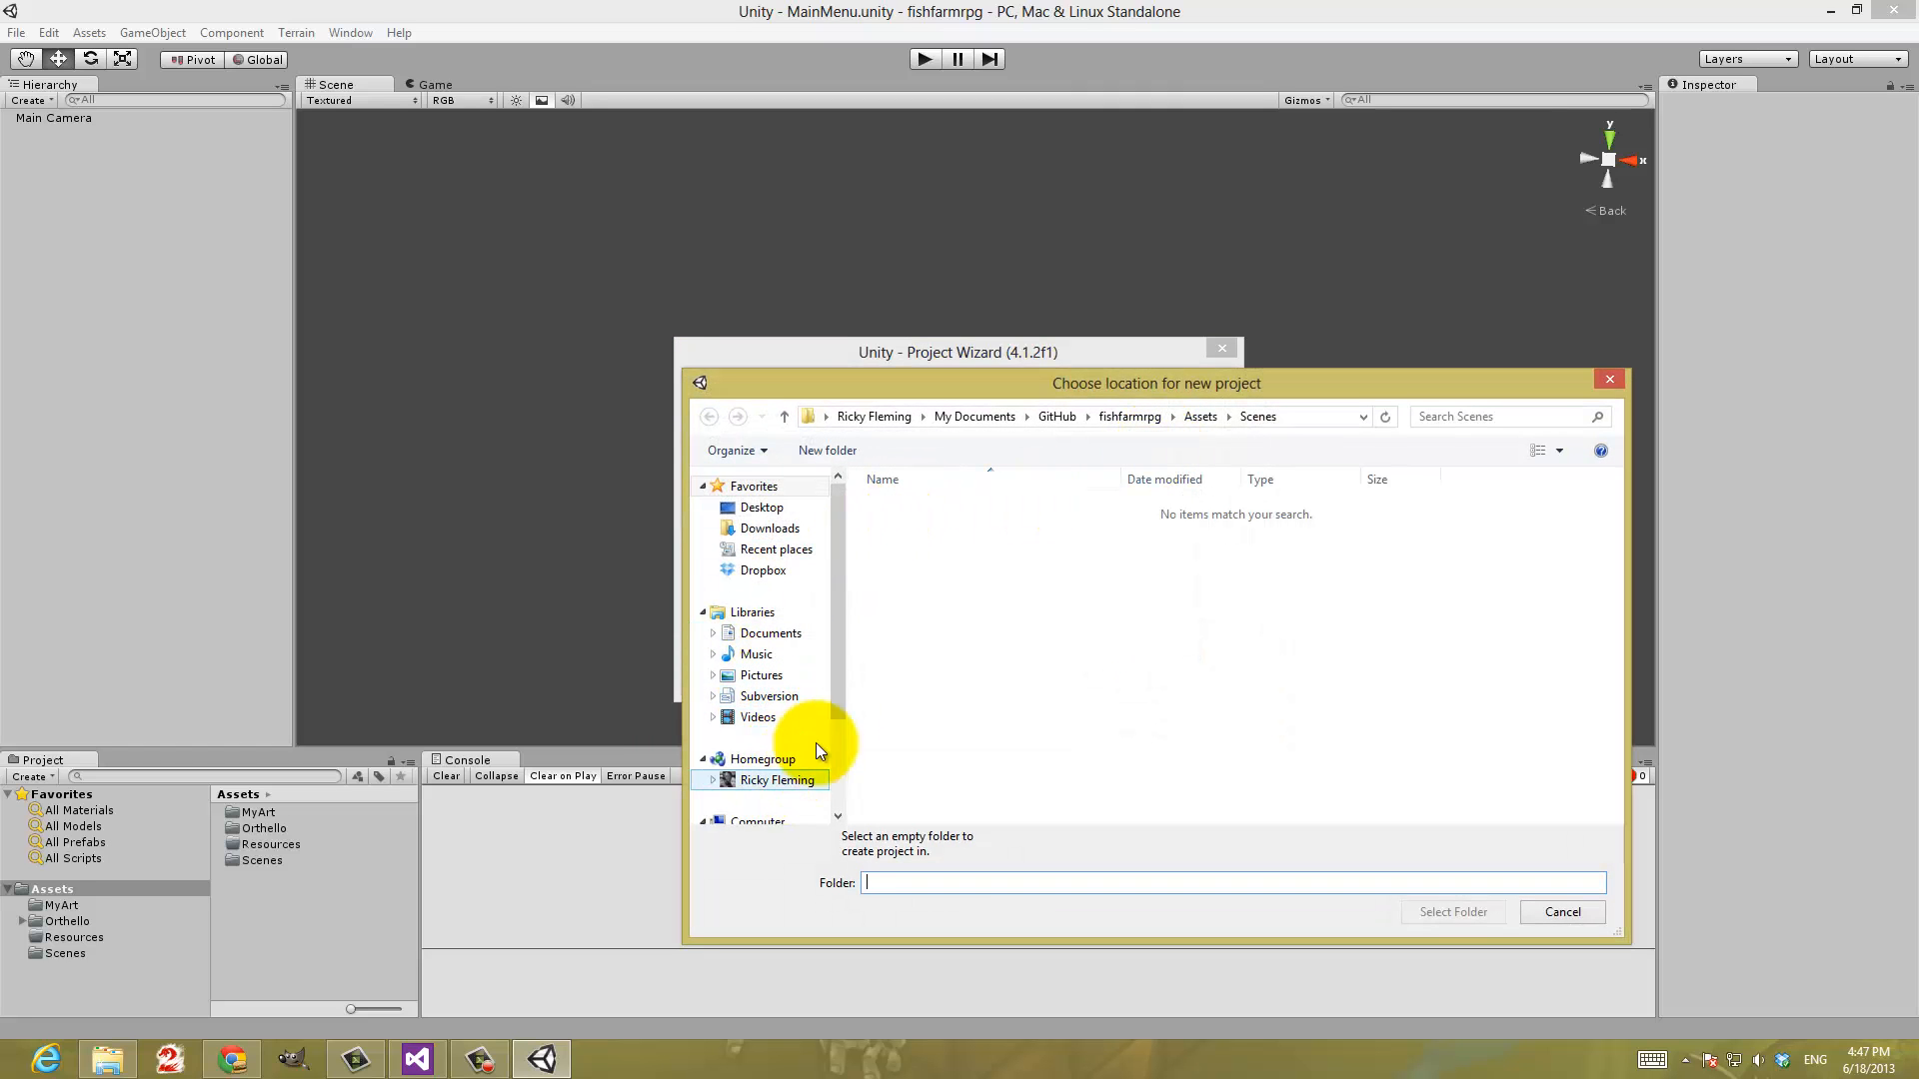
scroll(790, 719, down, 3)
click(777, 686)
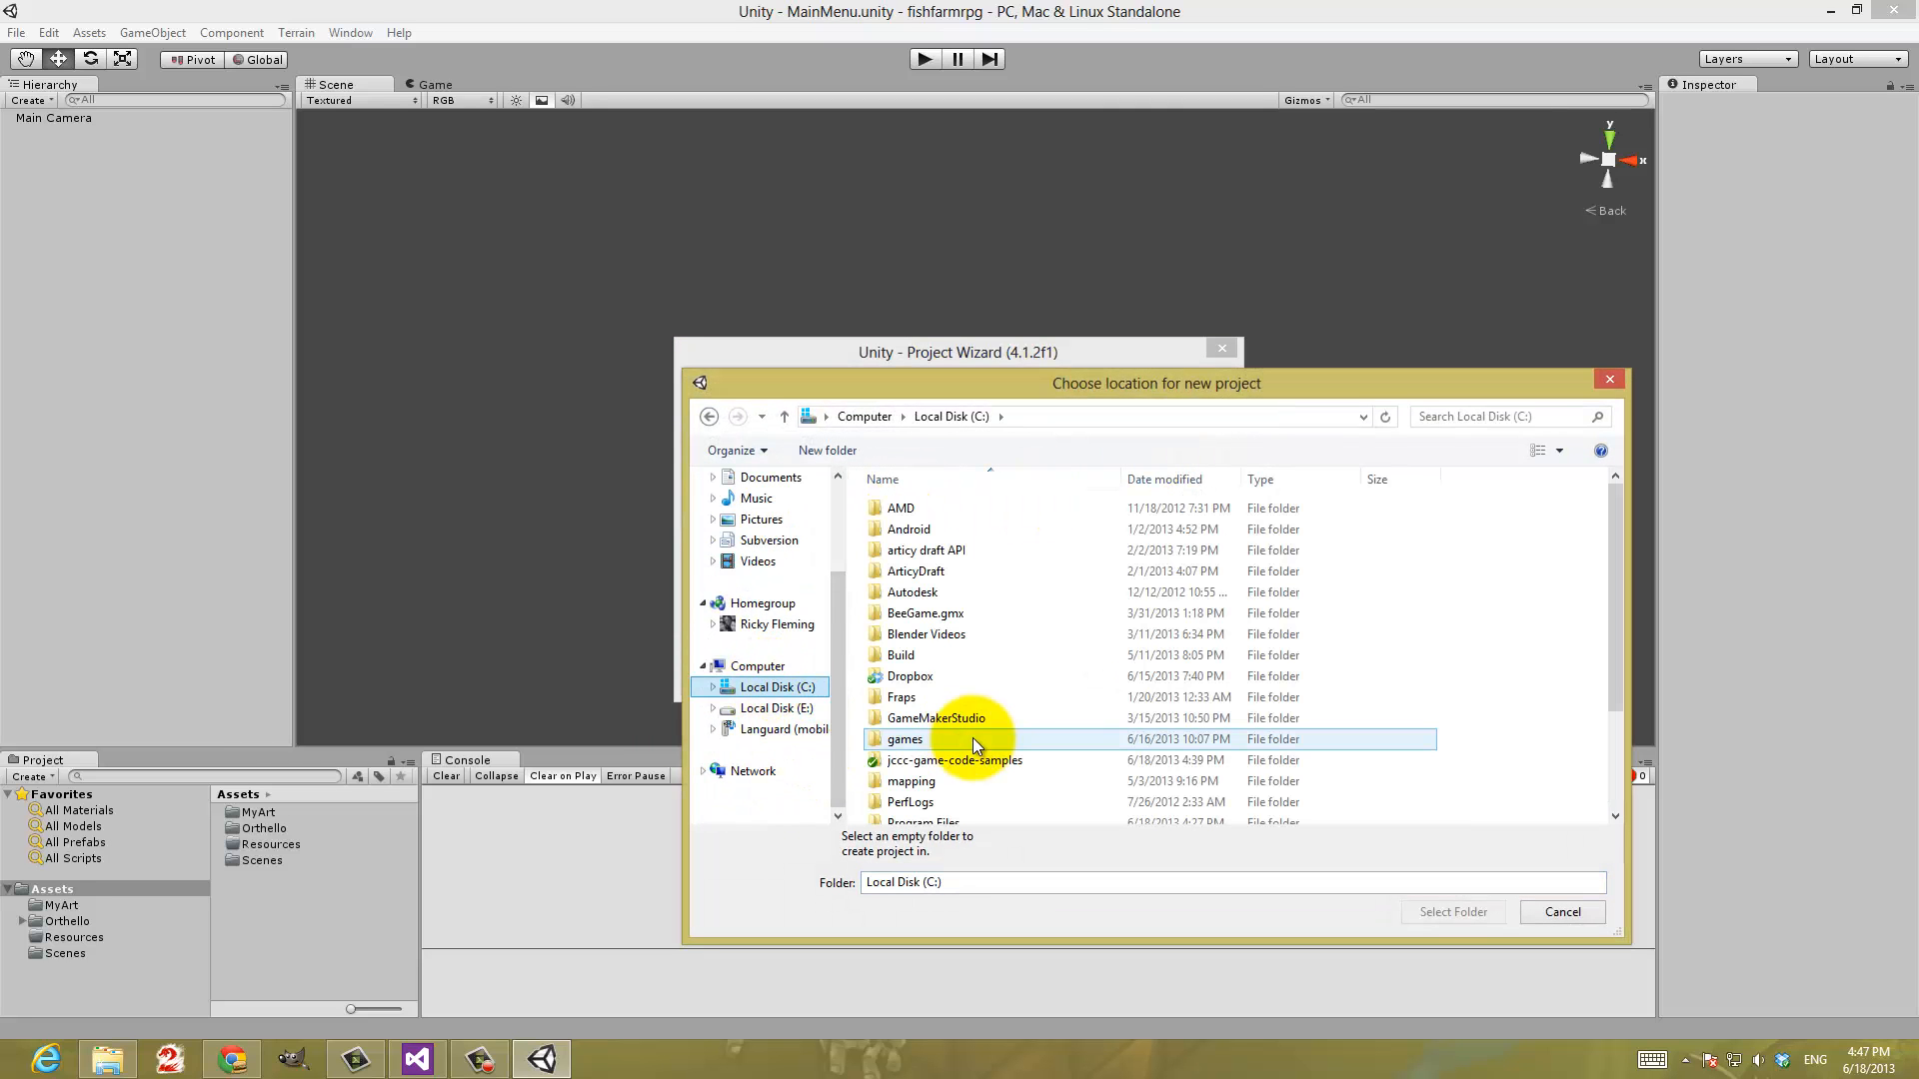
click(946, 760)
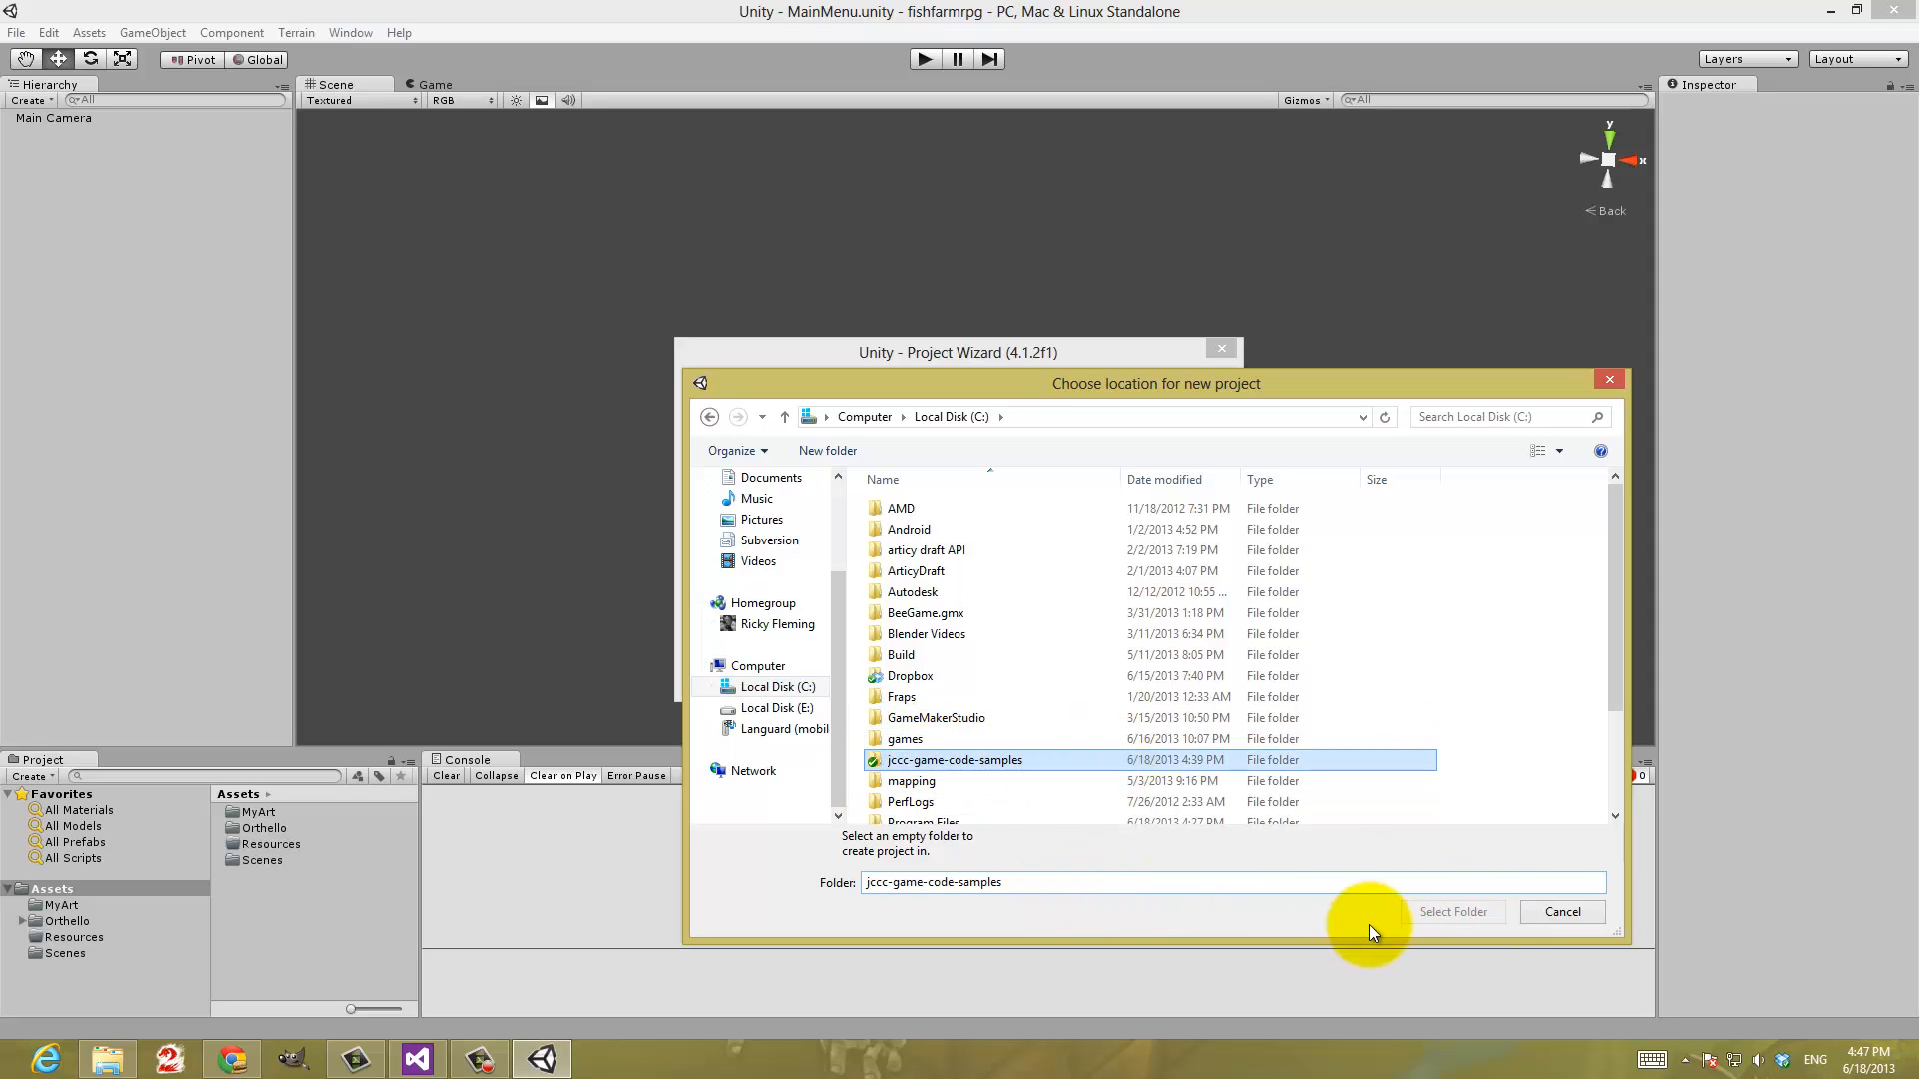
double_click(920, 761)
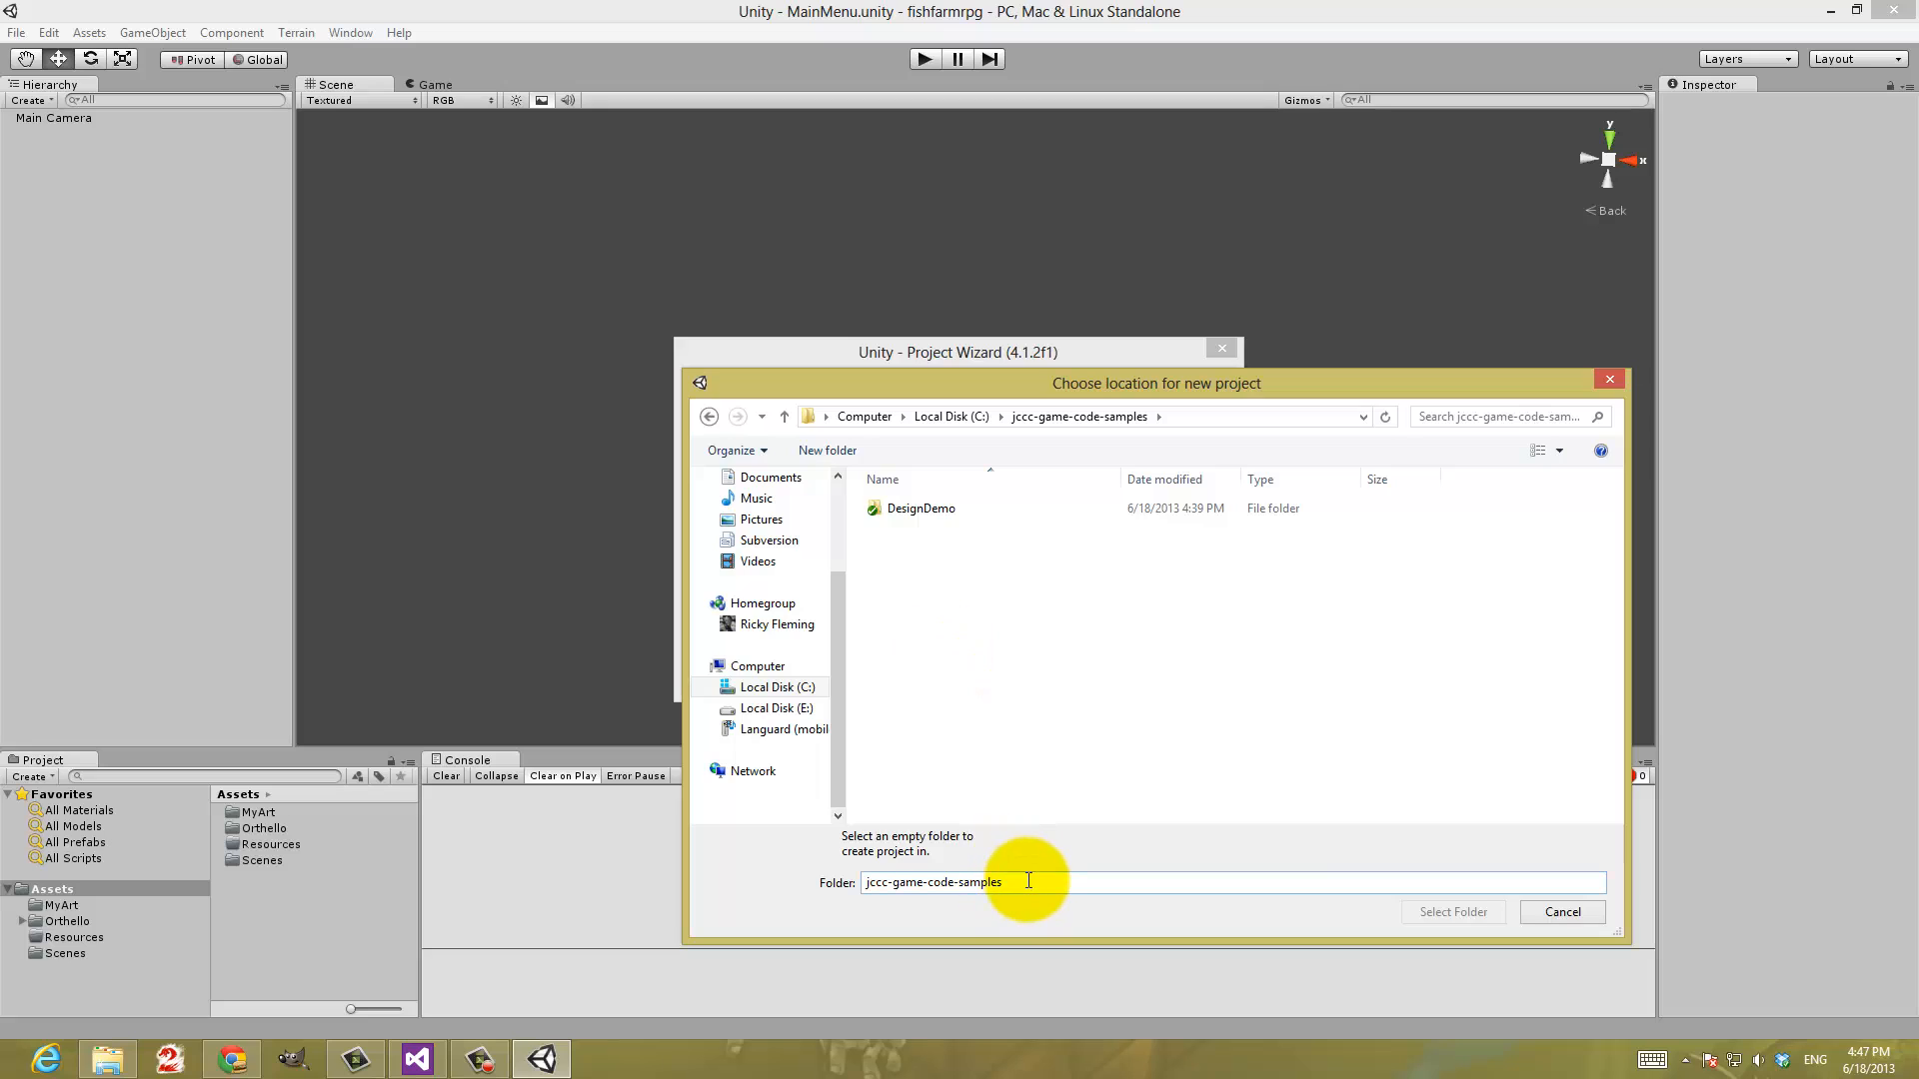
Create a folder named "Unity SVN Demo" inside jccc-game-code-samples and choose it as the project location
drag(1028, 881, 862, 883)
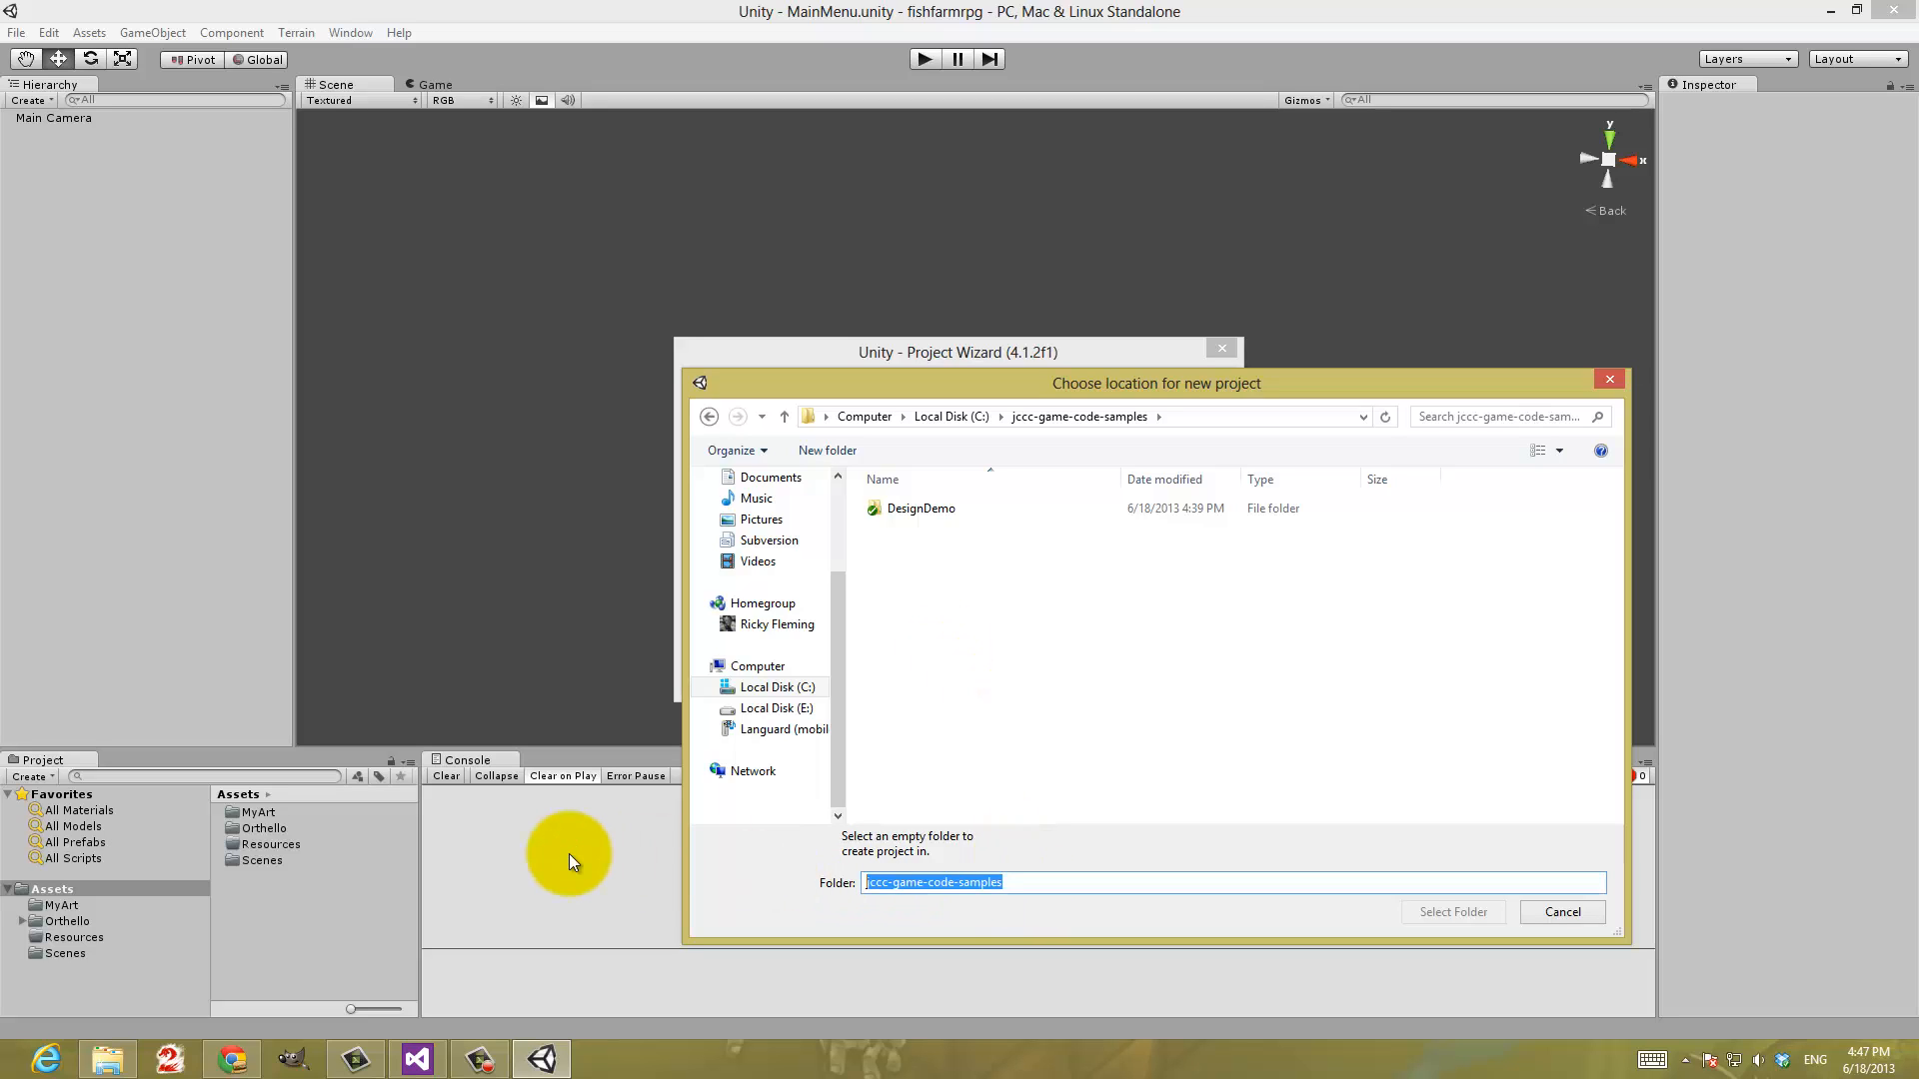
text(Unity)
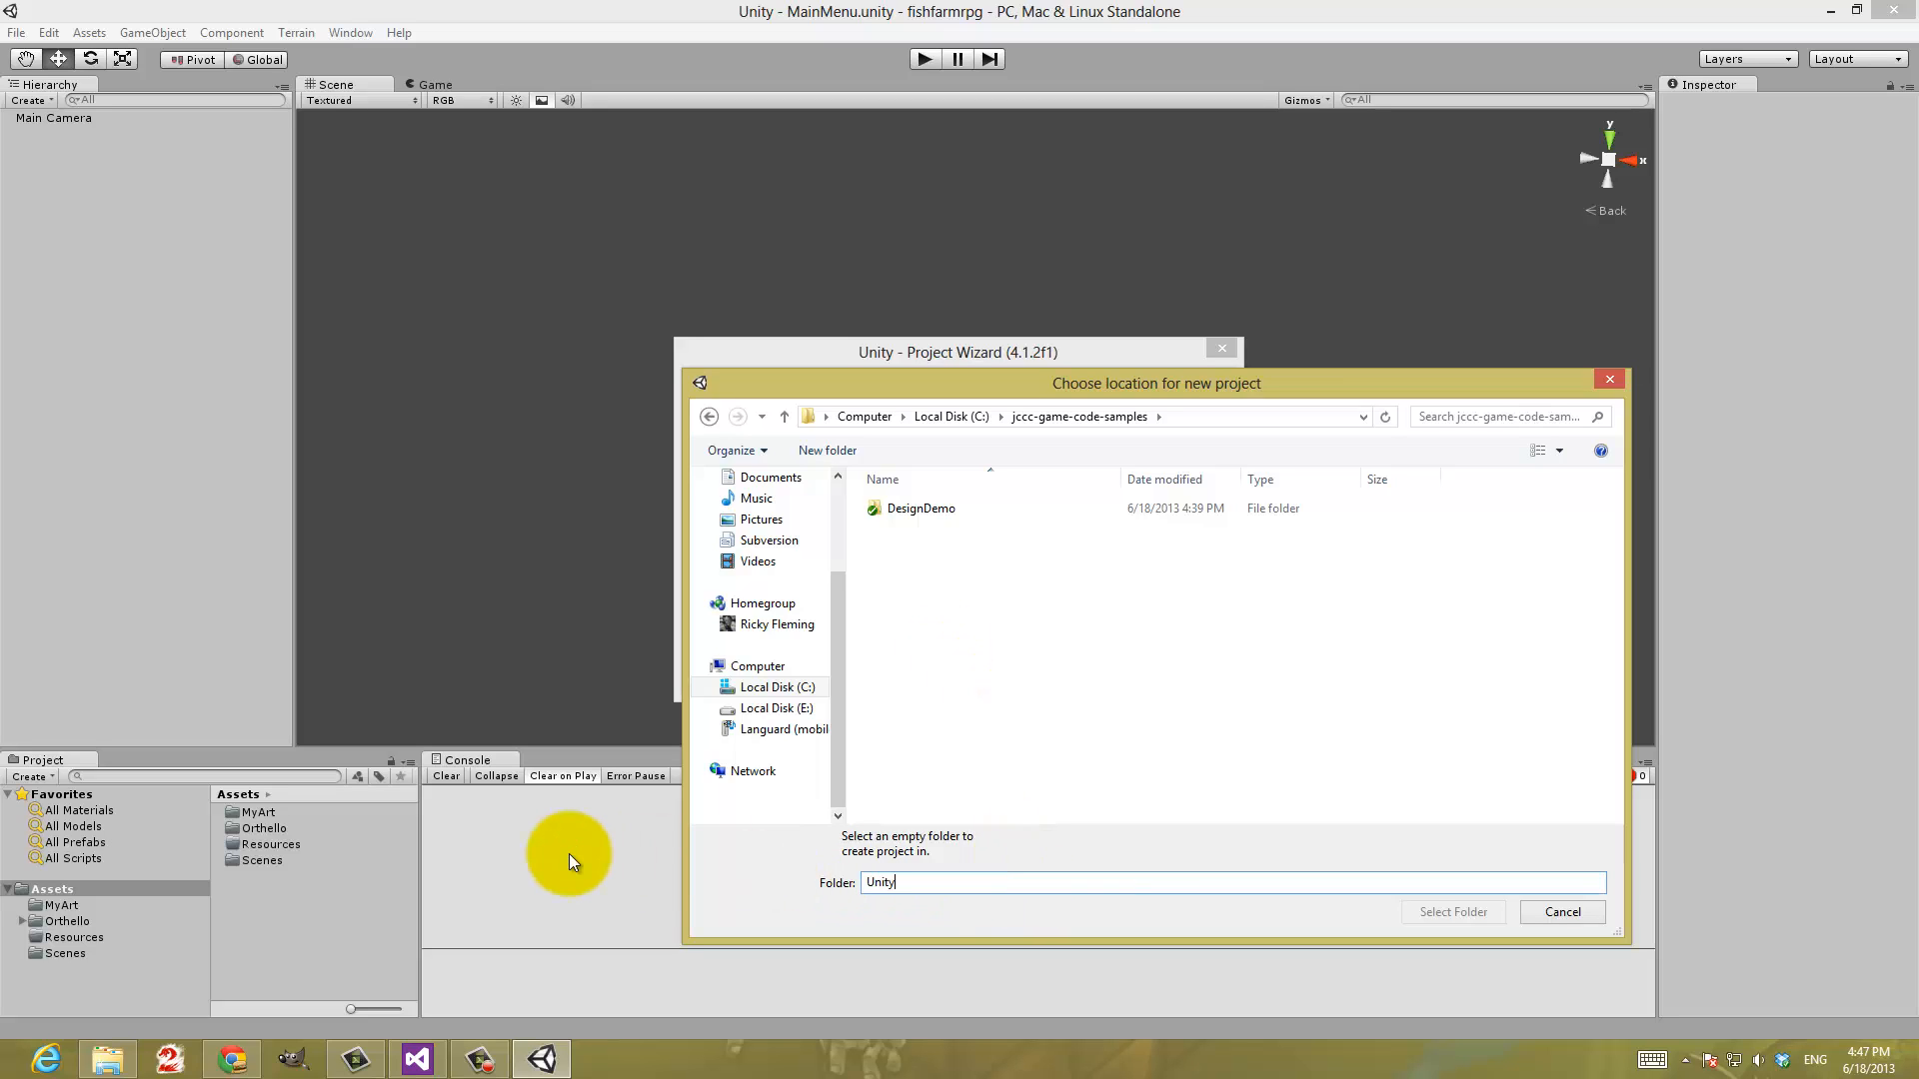
text( SVN Demo)
drag(990, 880, 863, 882)
key(ctrl+c)
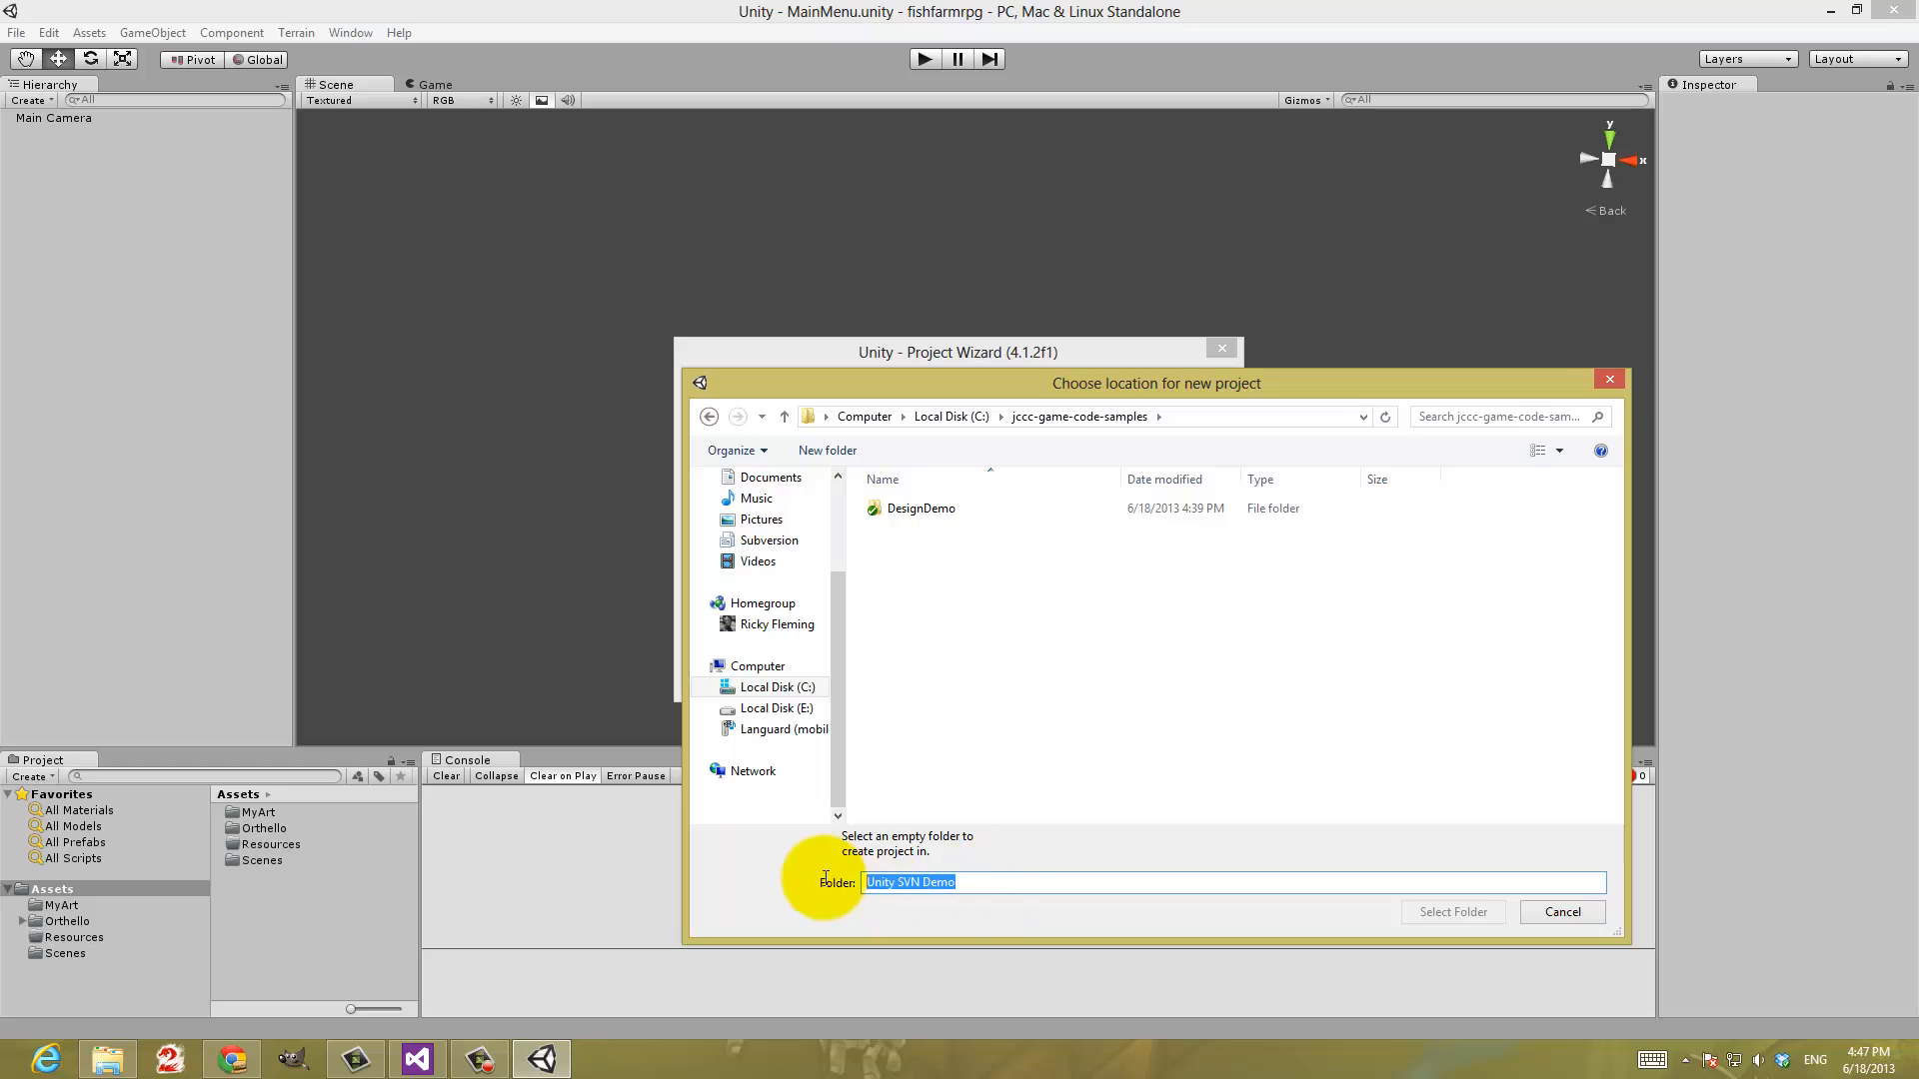
key(BackSpace)
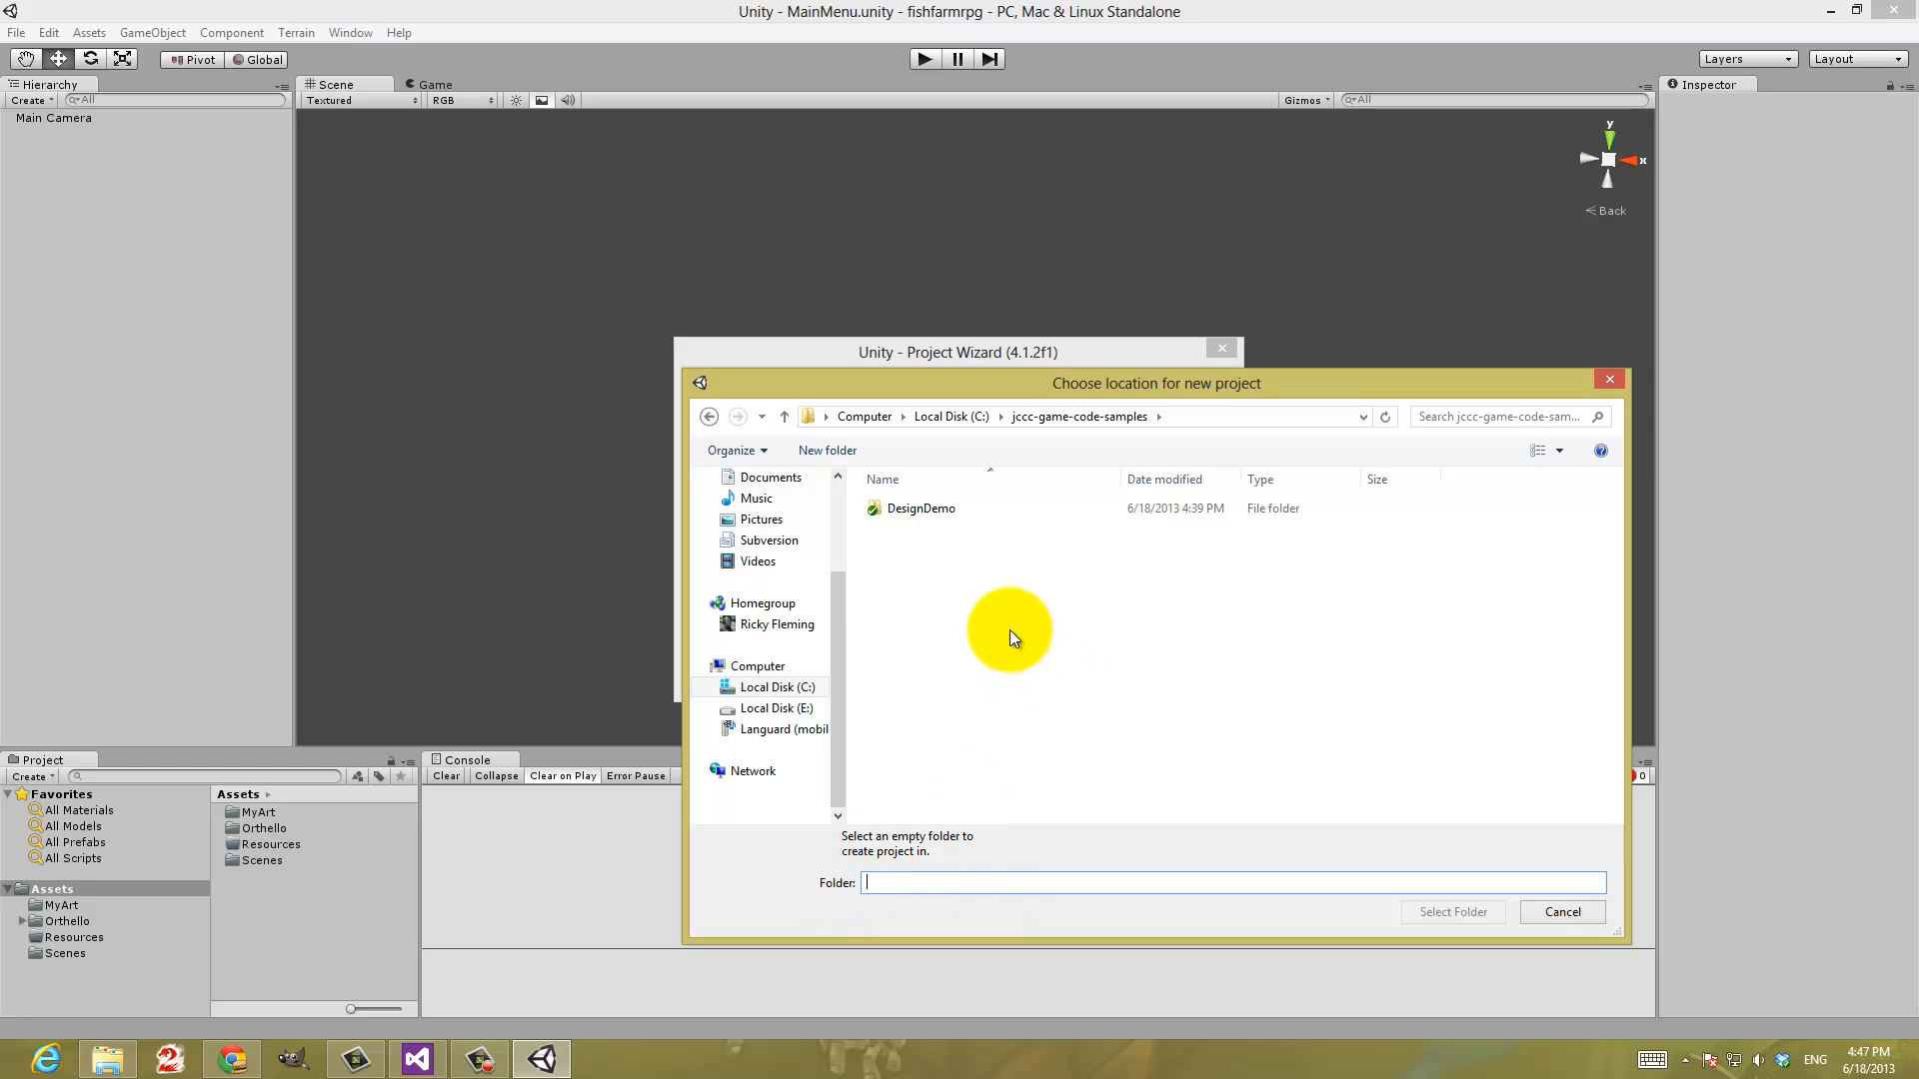
right_click(879, 584)
mouse_move(1032, 868)
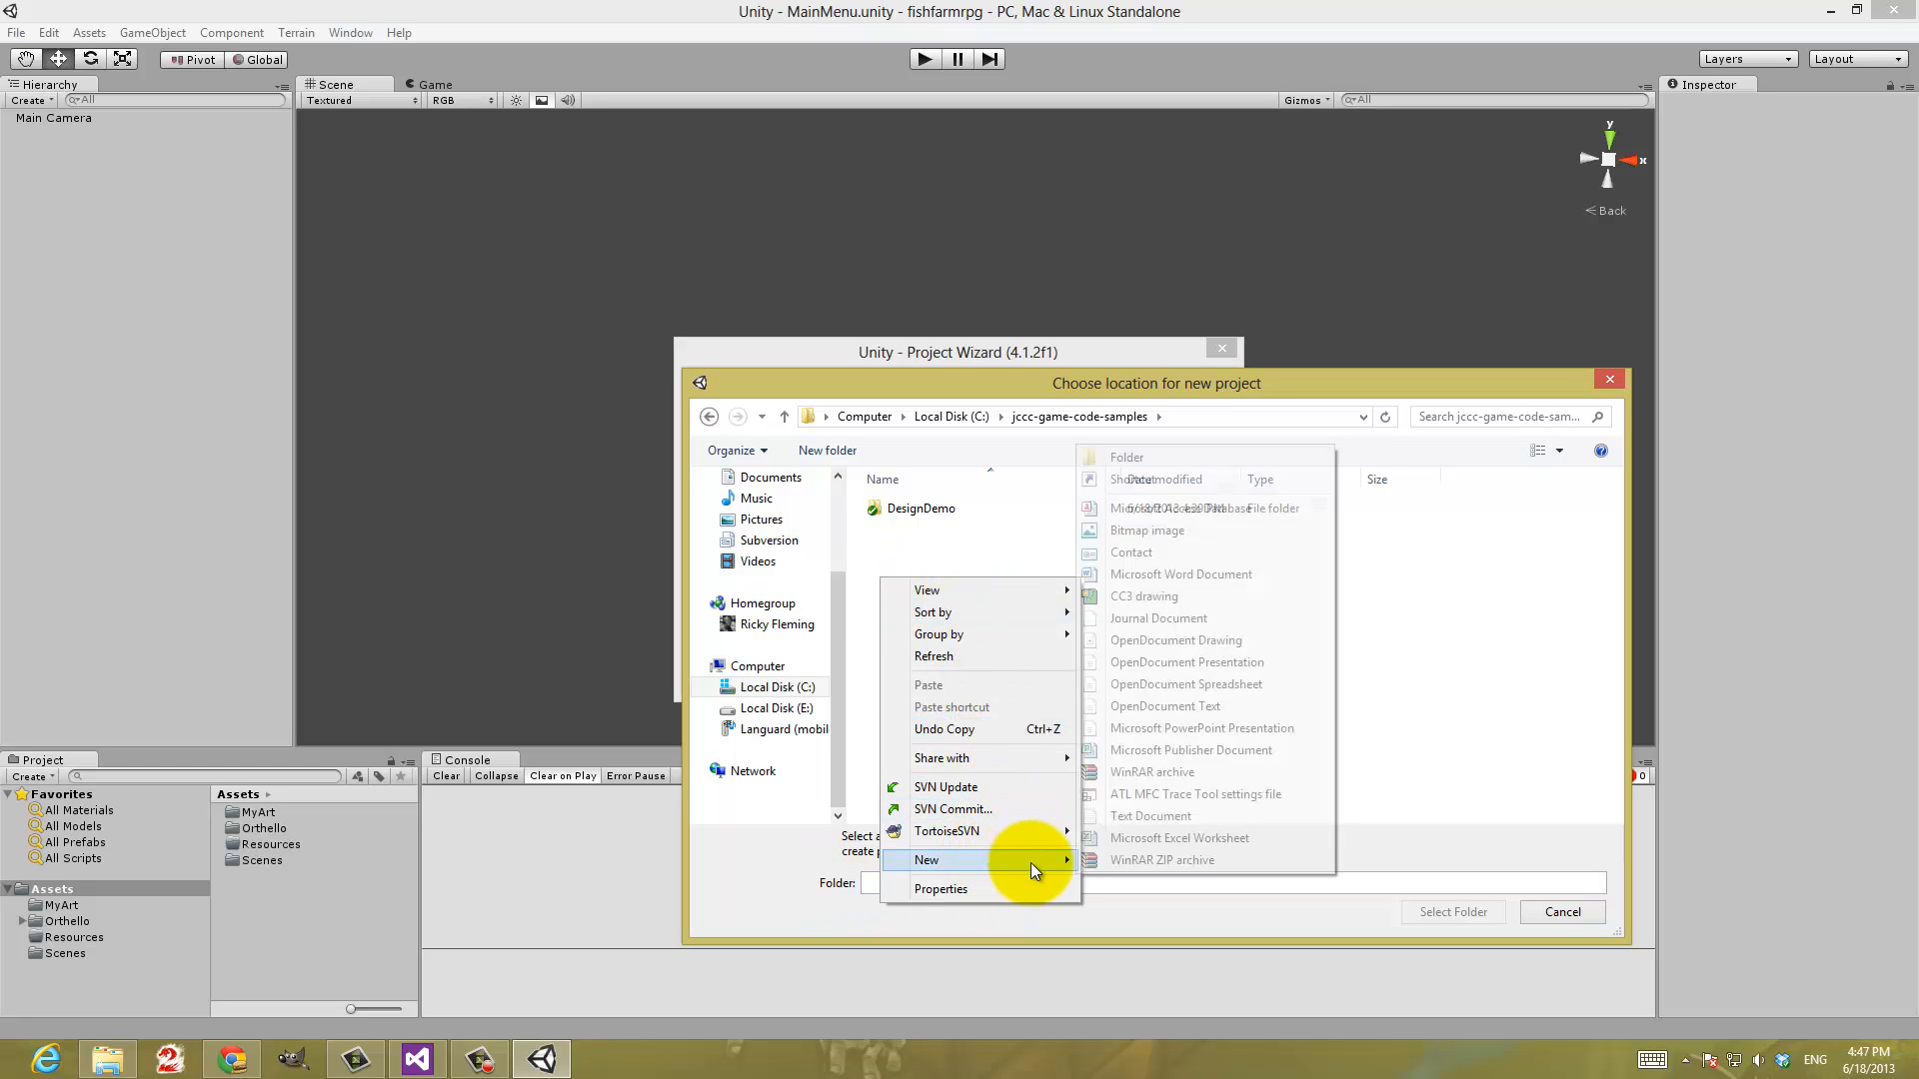
click(1124, 459)
key(ctrl+v)
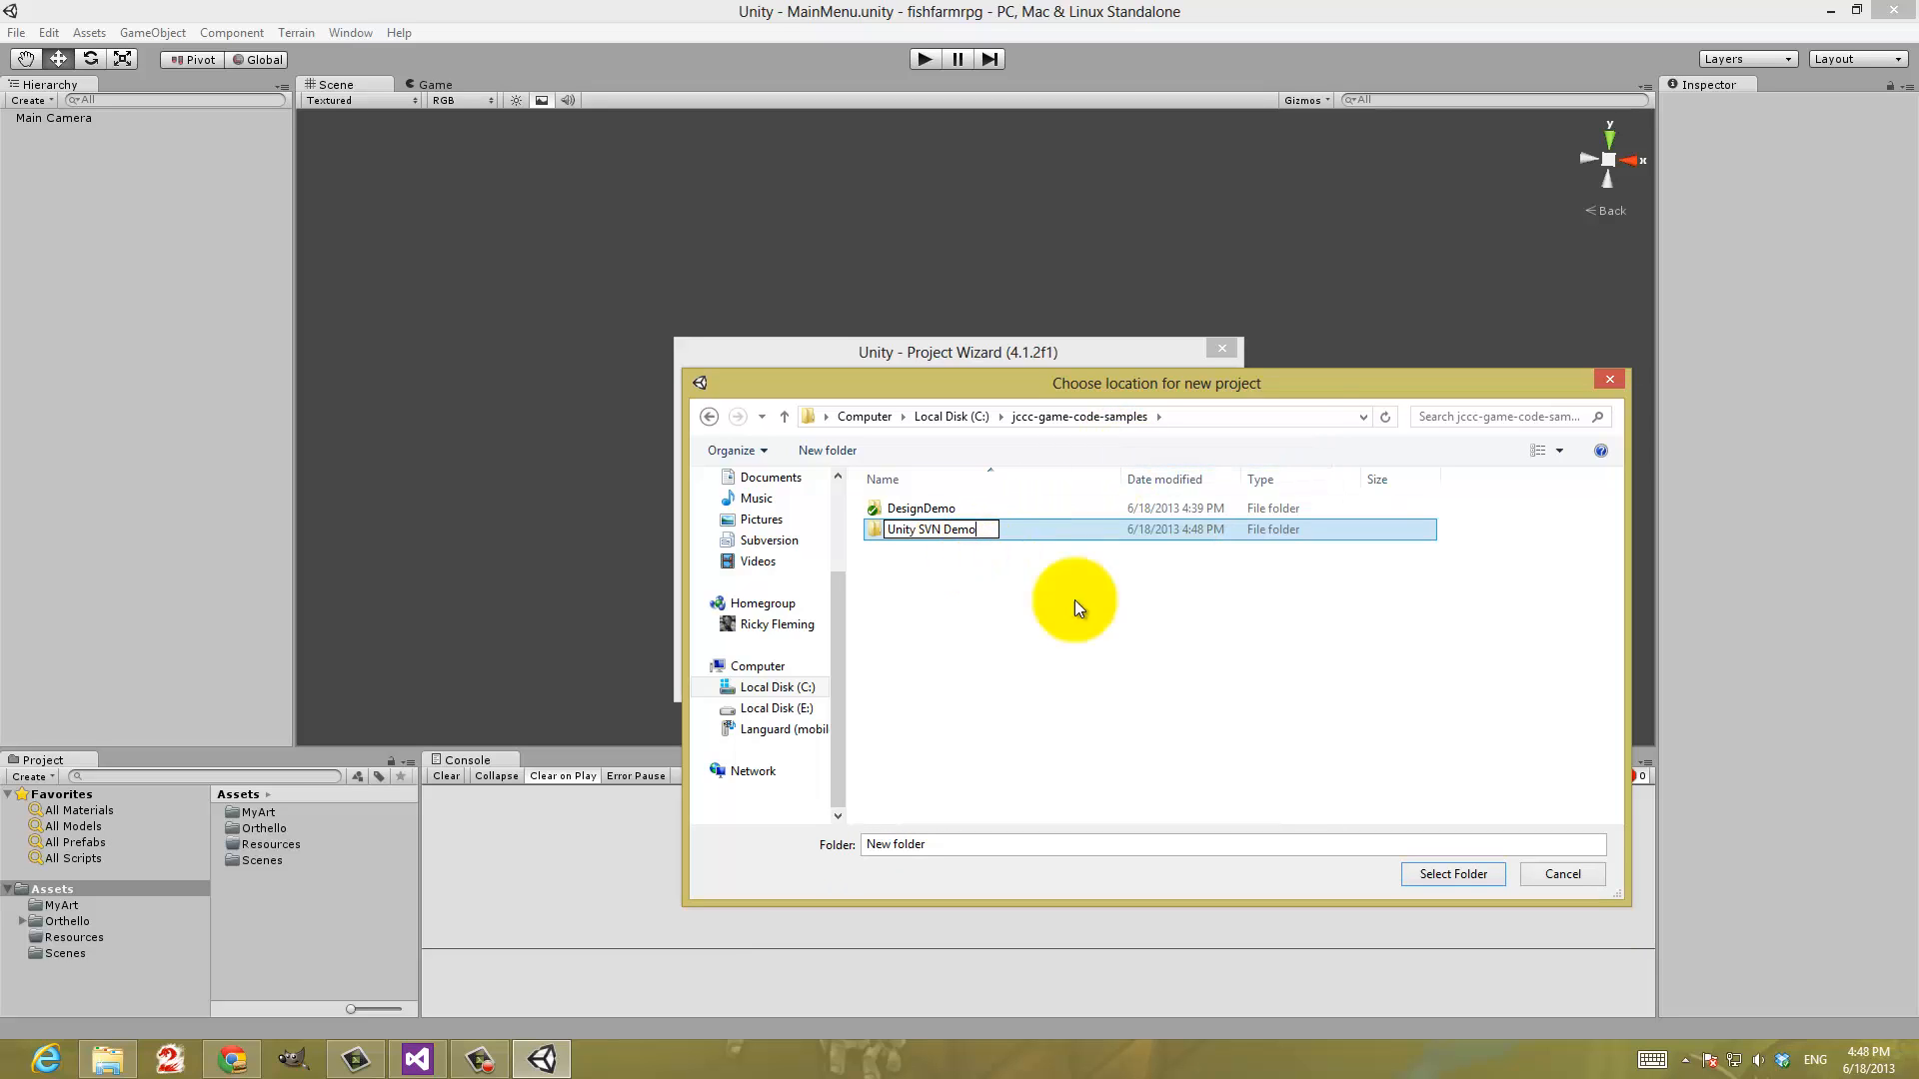
key(Return)
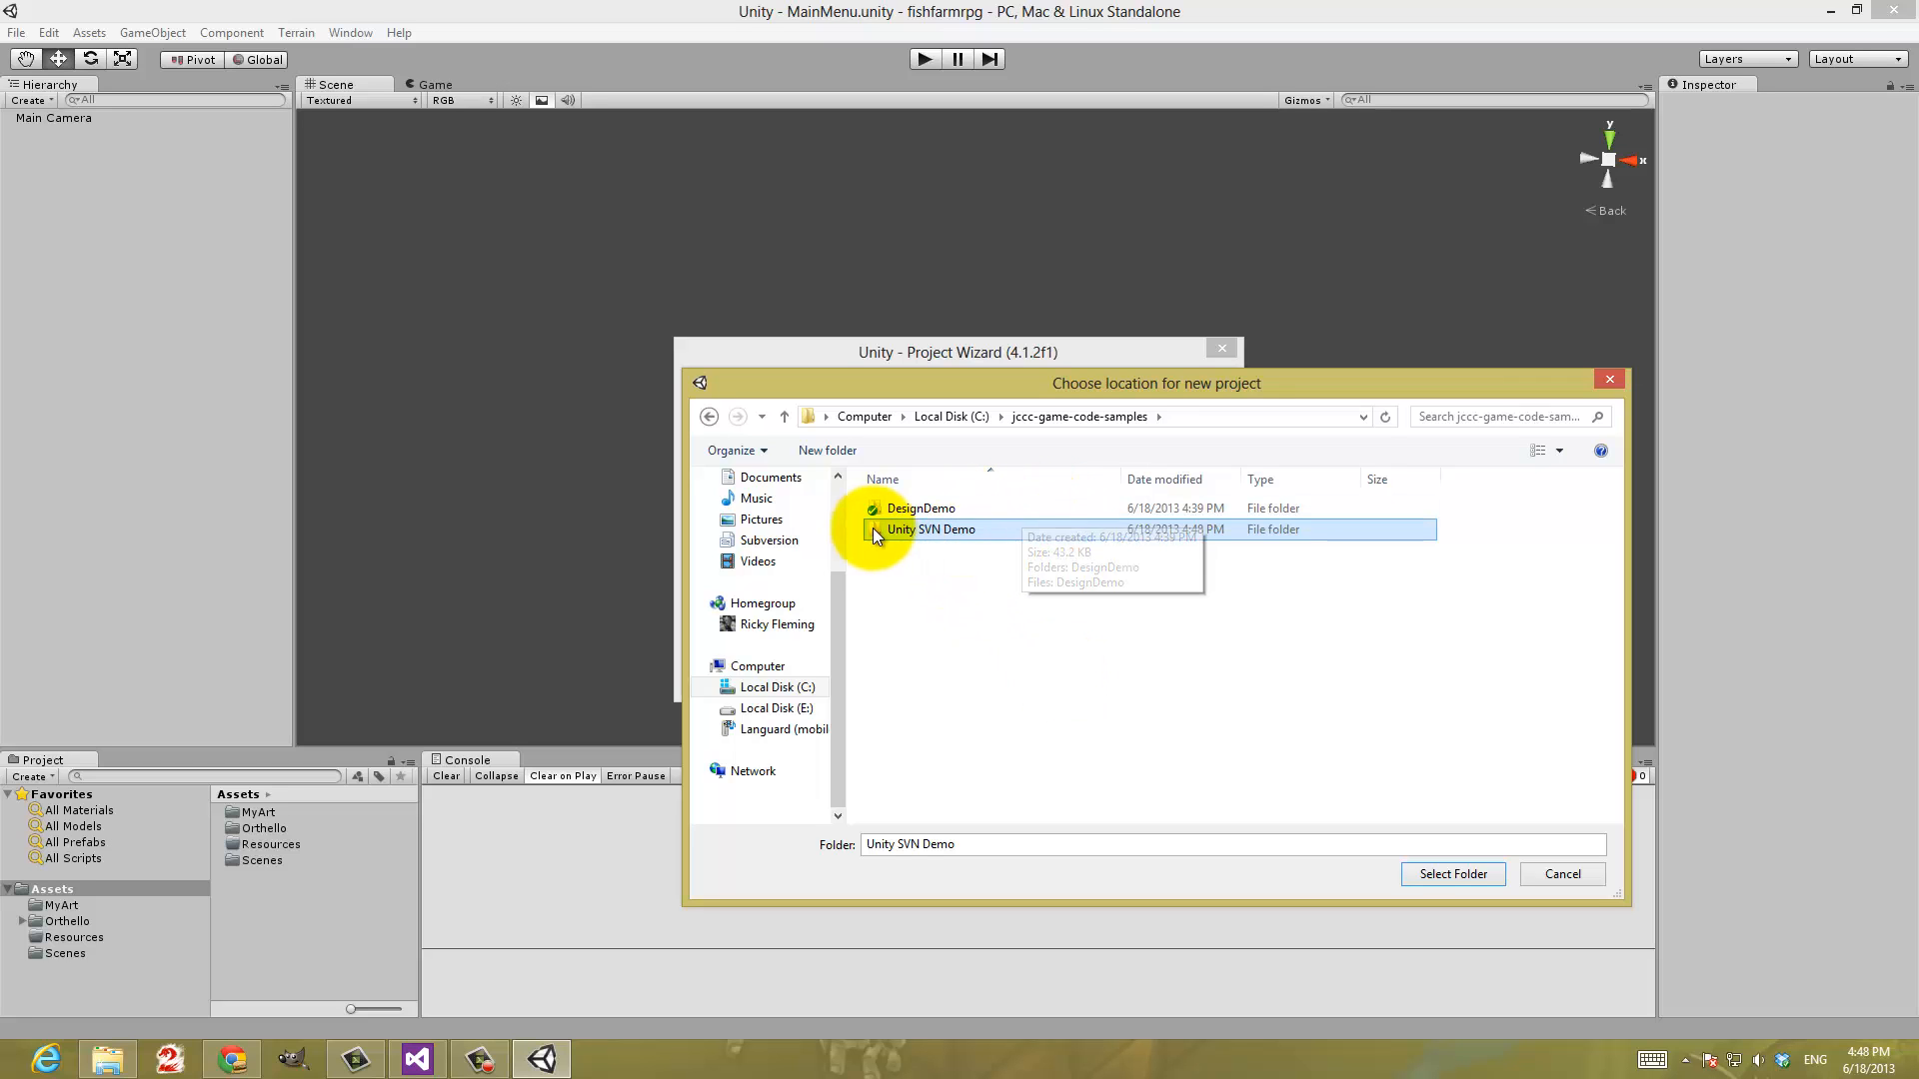
click(1444, 874)
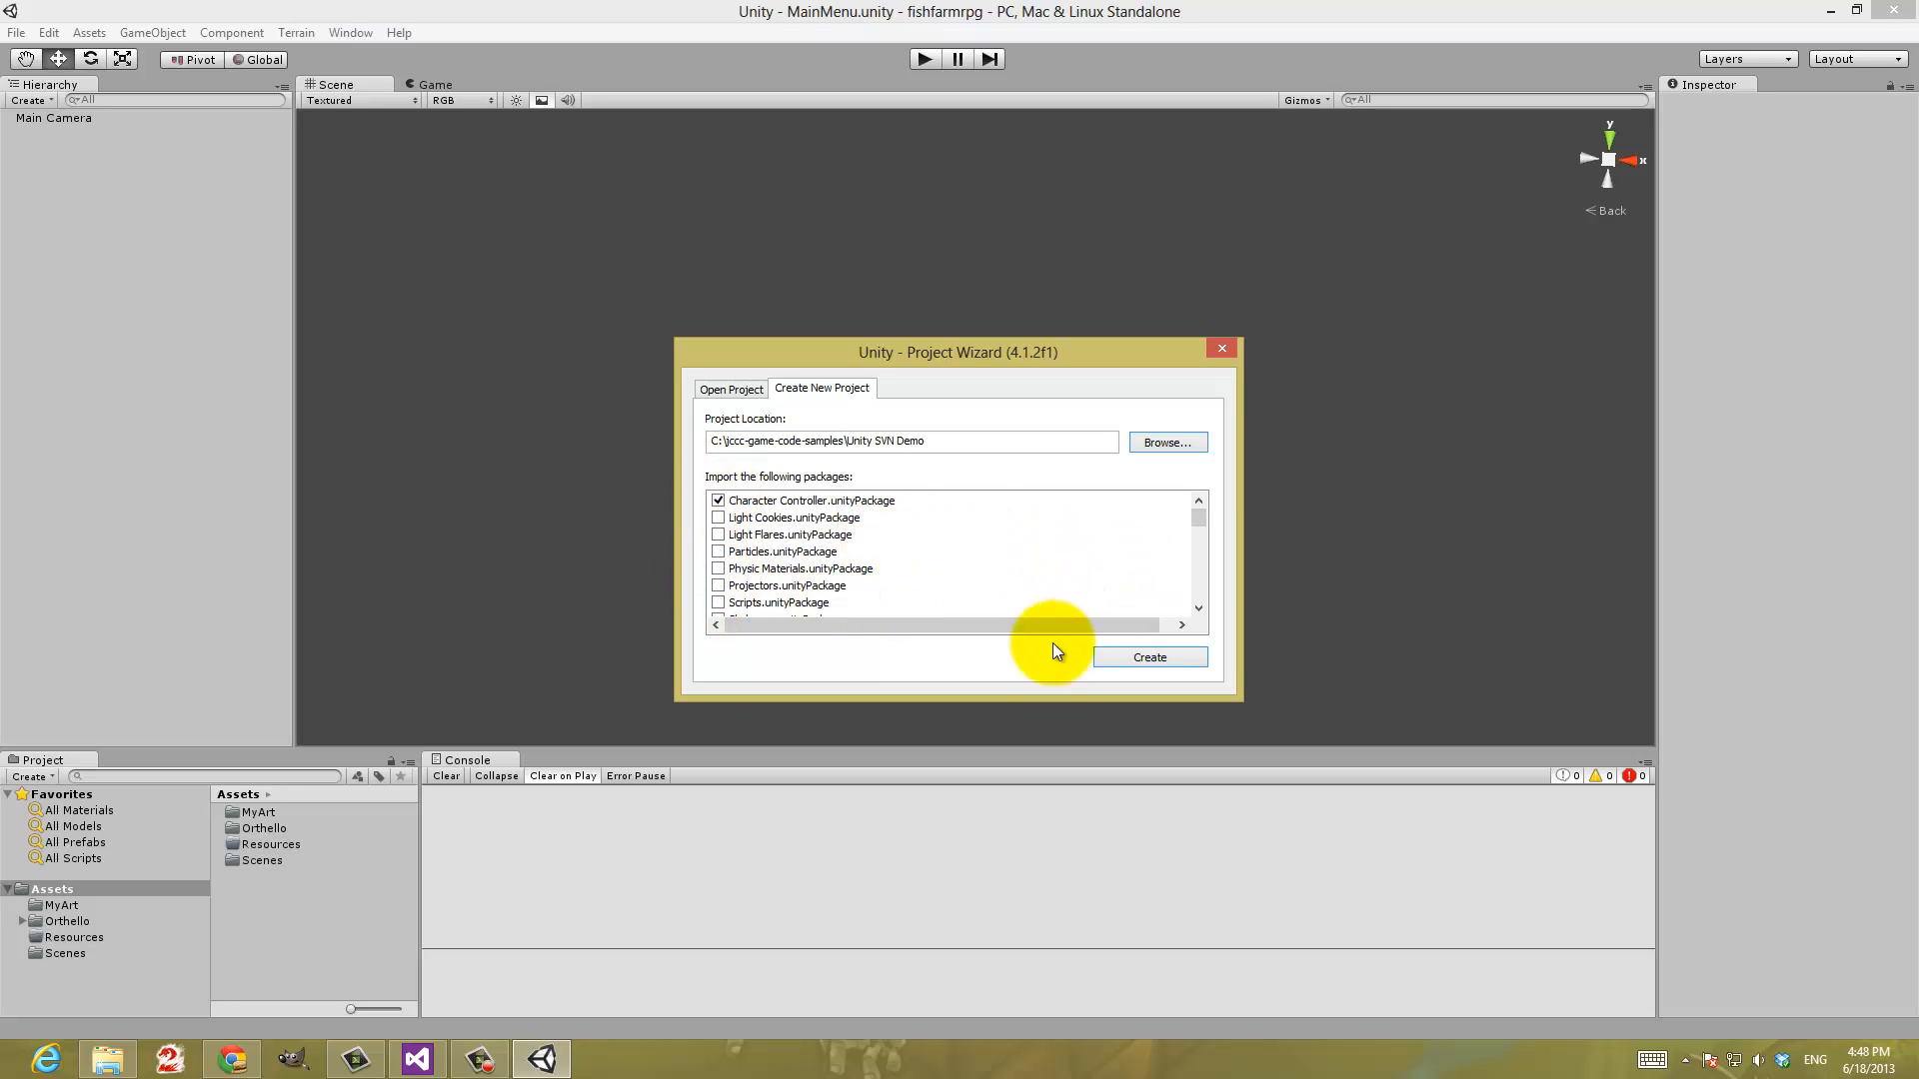
Create the project with the Character Controller package included, and dismiss the welcome window once the project has loaded
click(1171, 658)
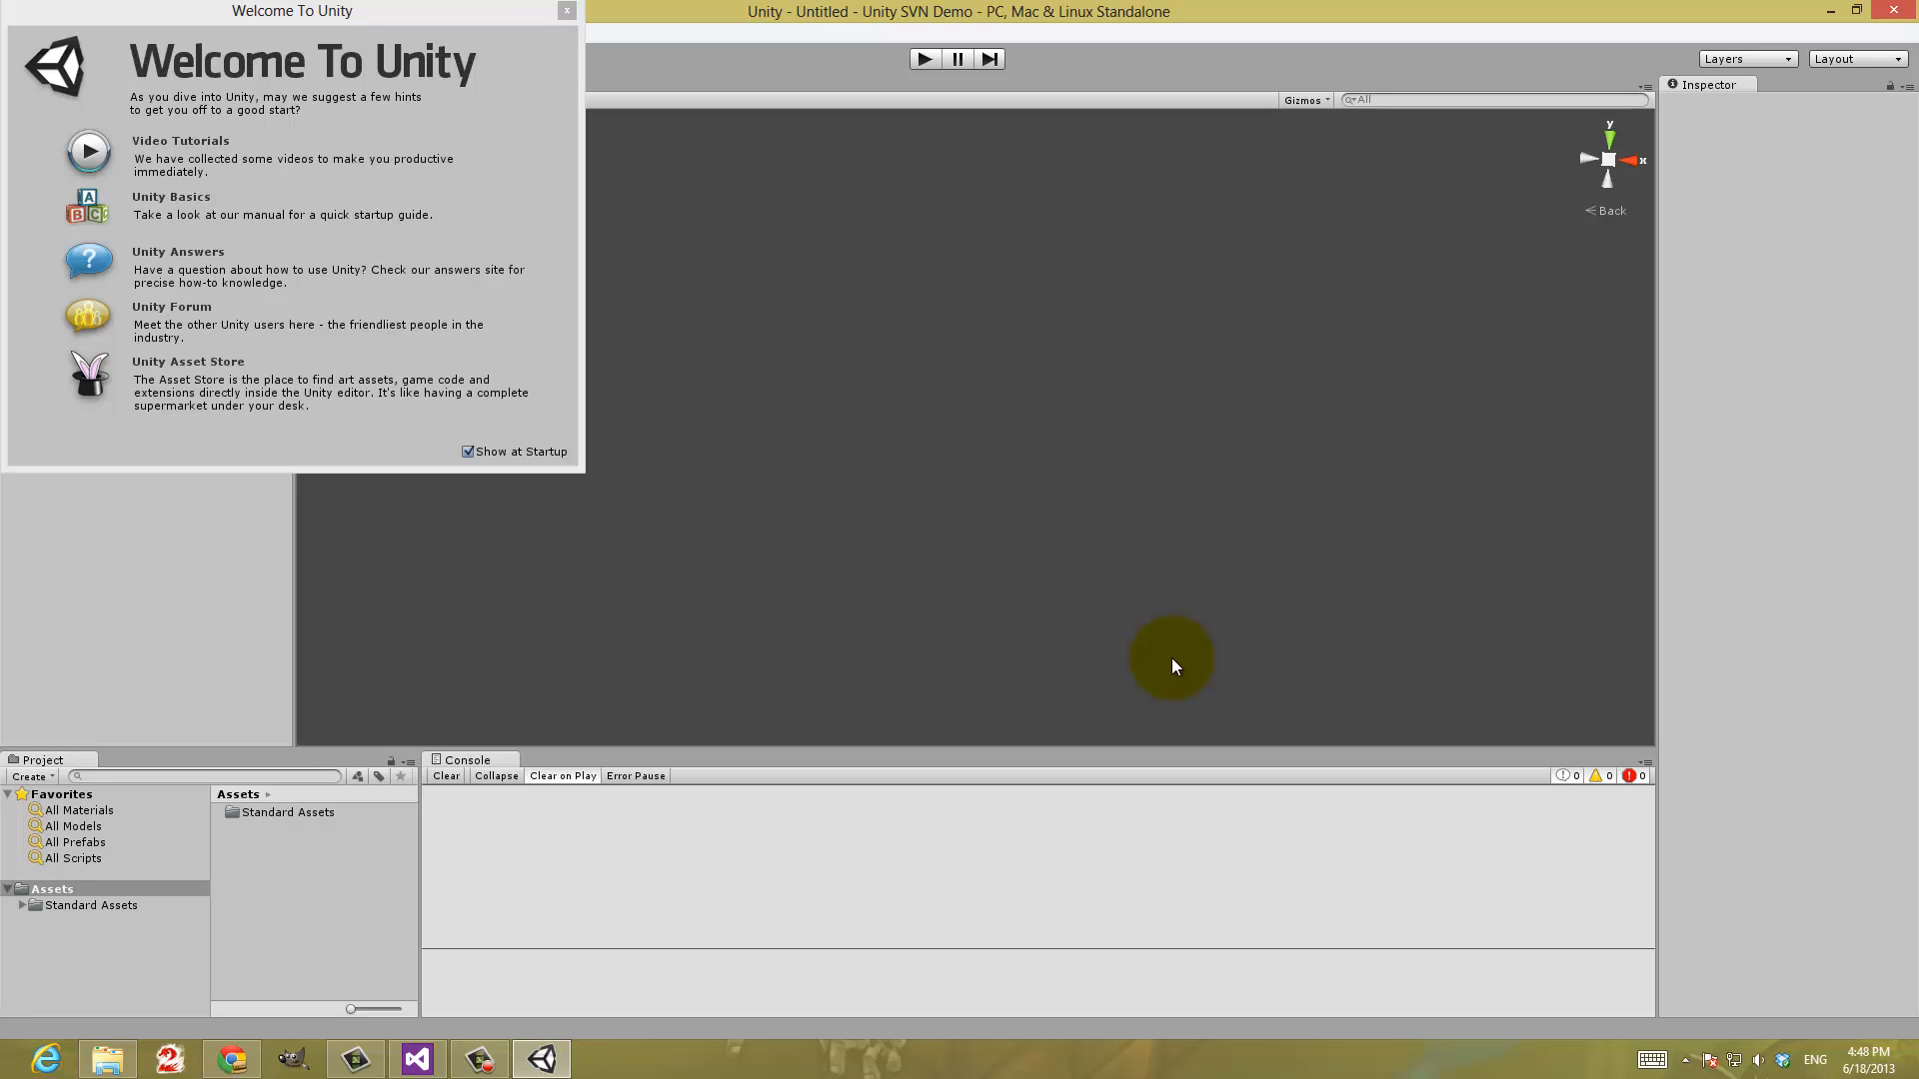
click(414, 1054)
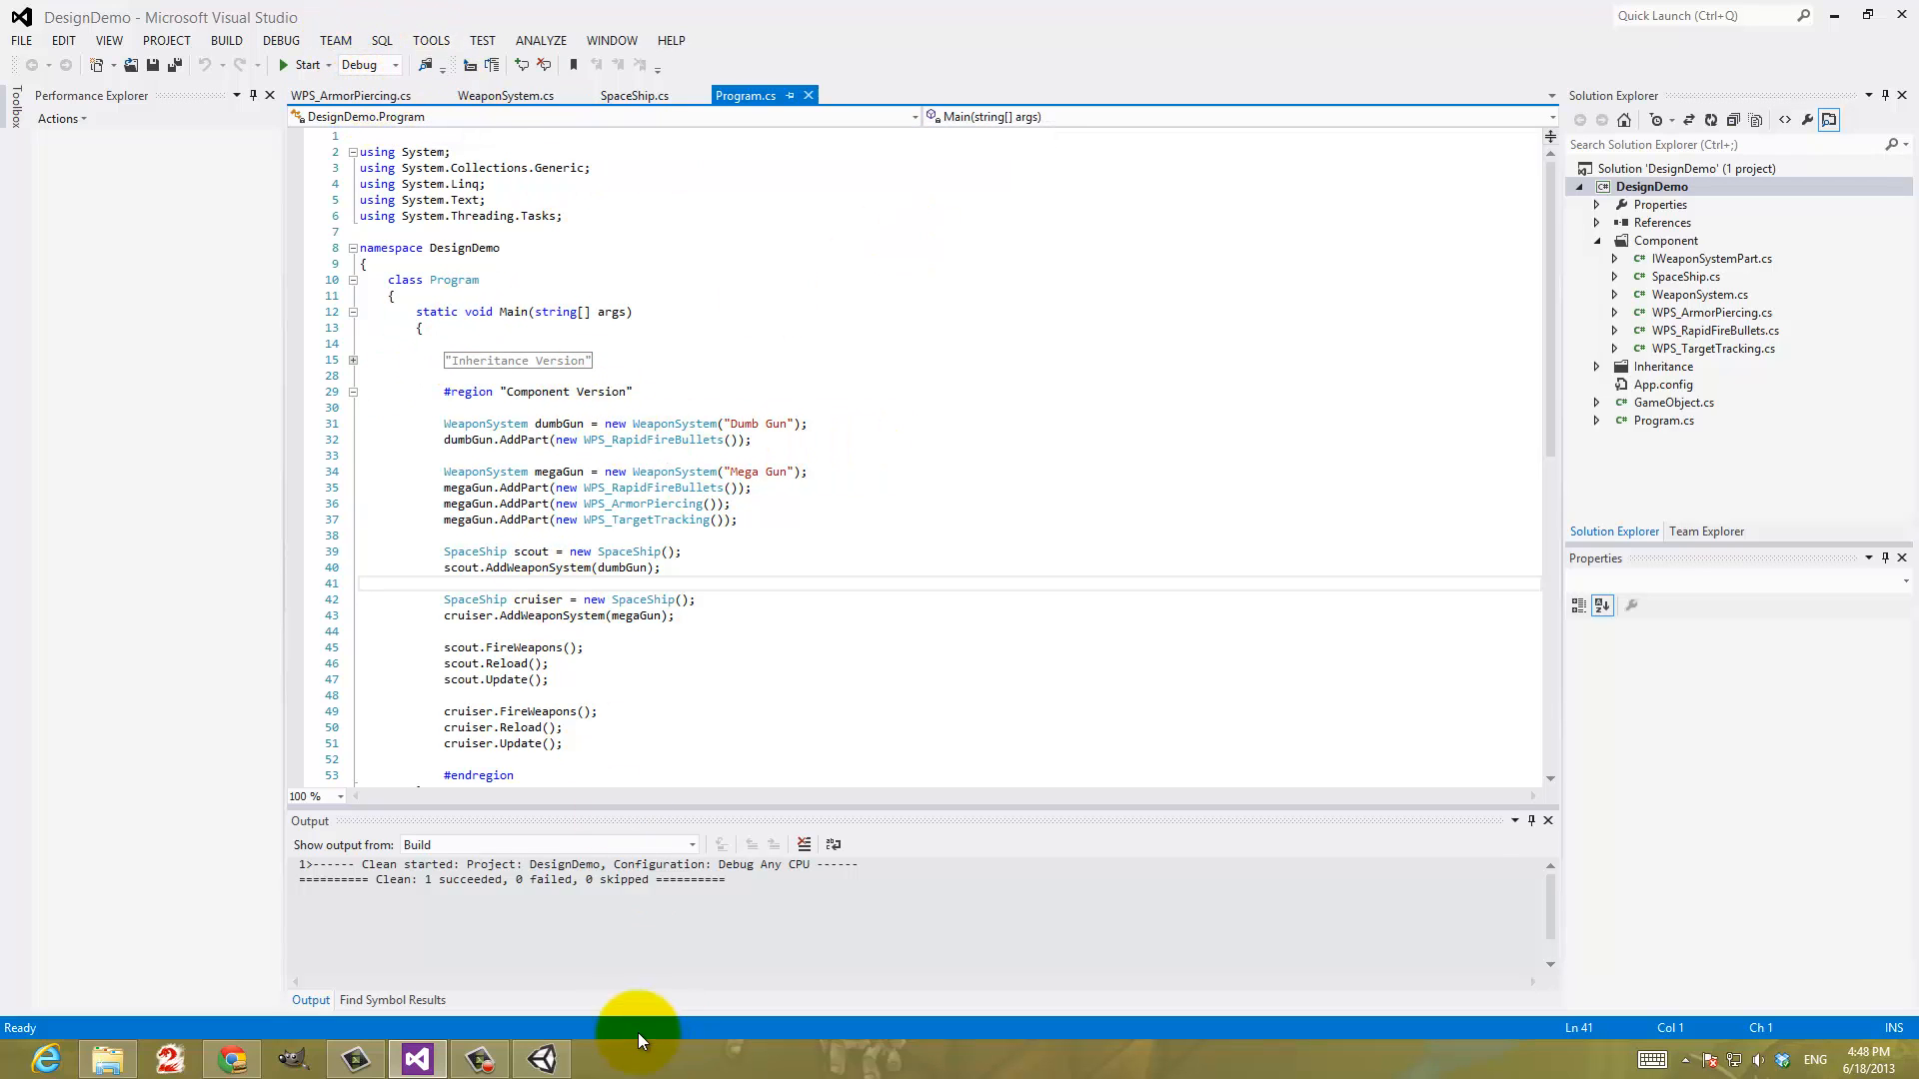
click(542, 1058)
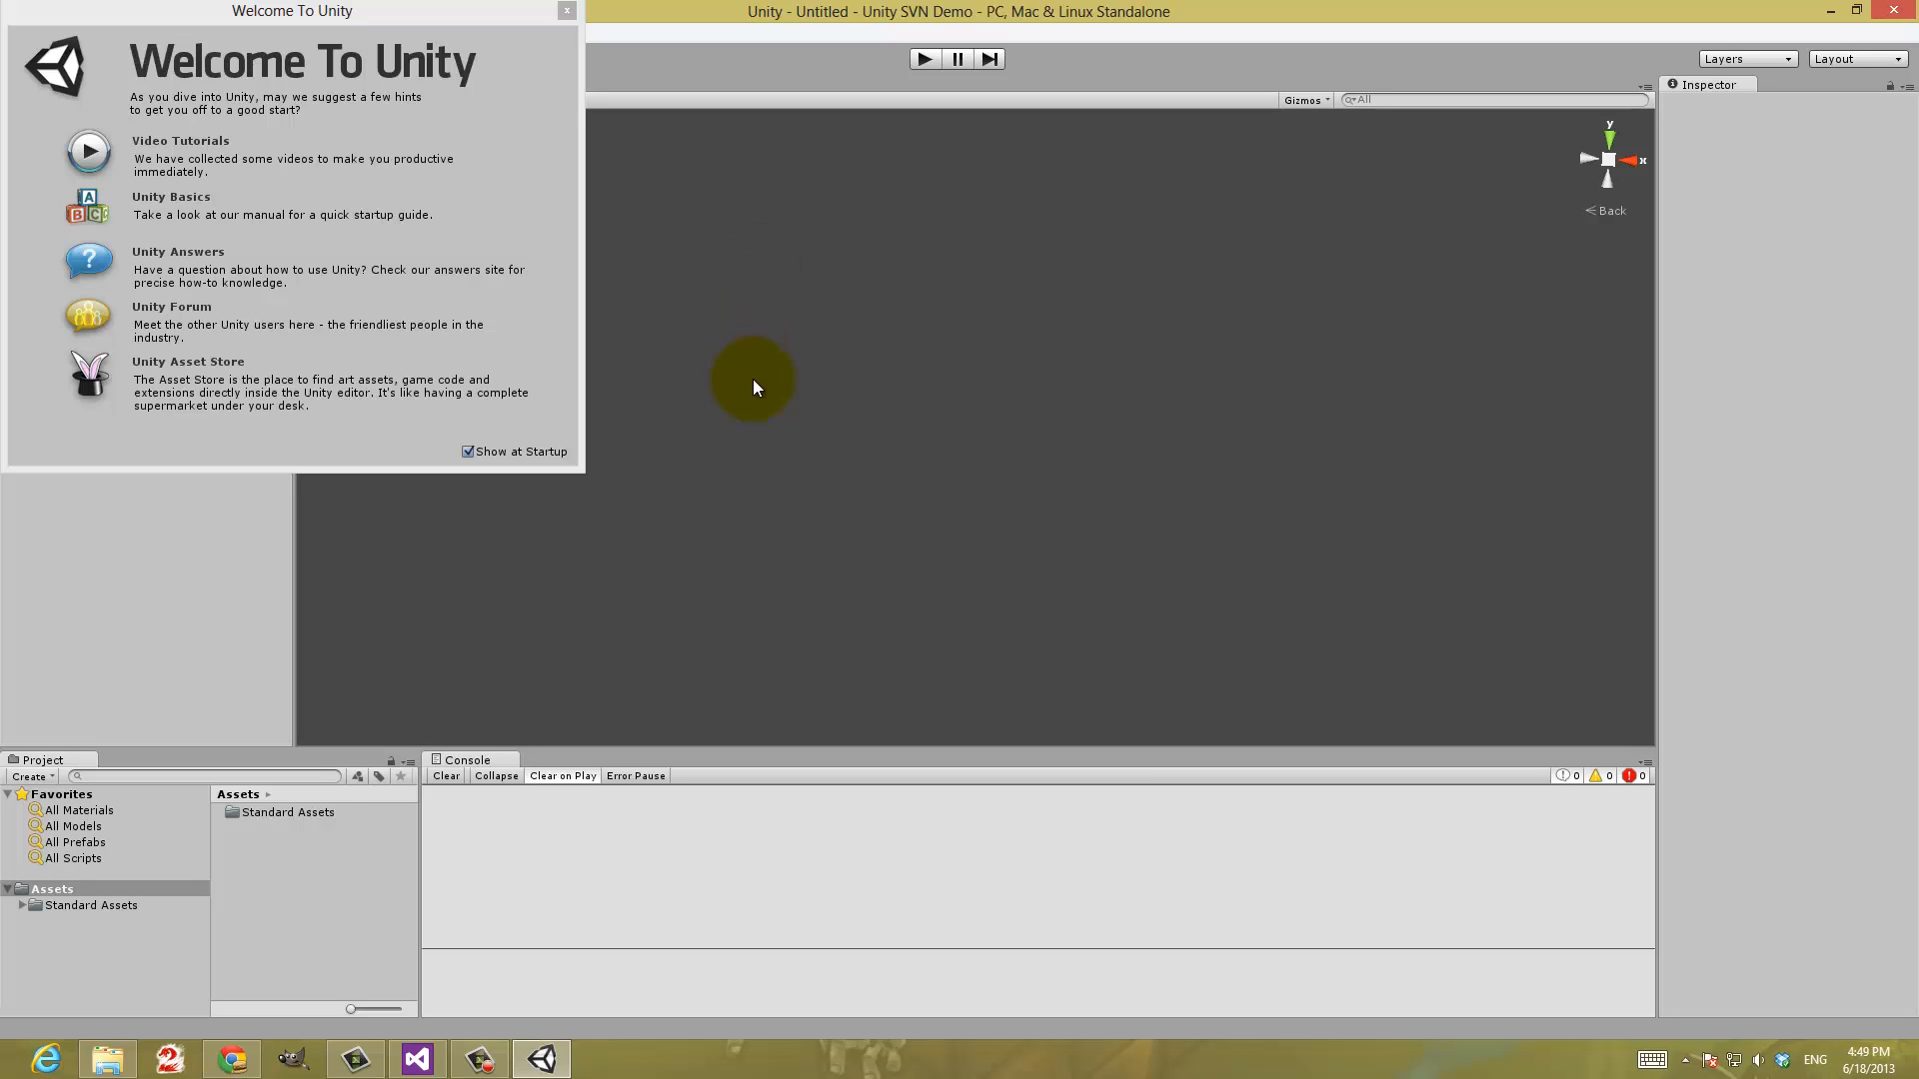
click(569, 12)
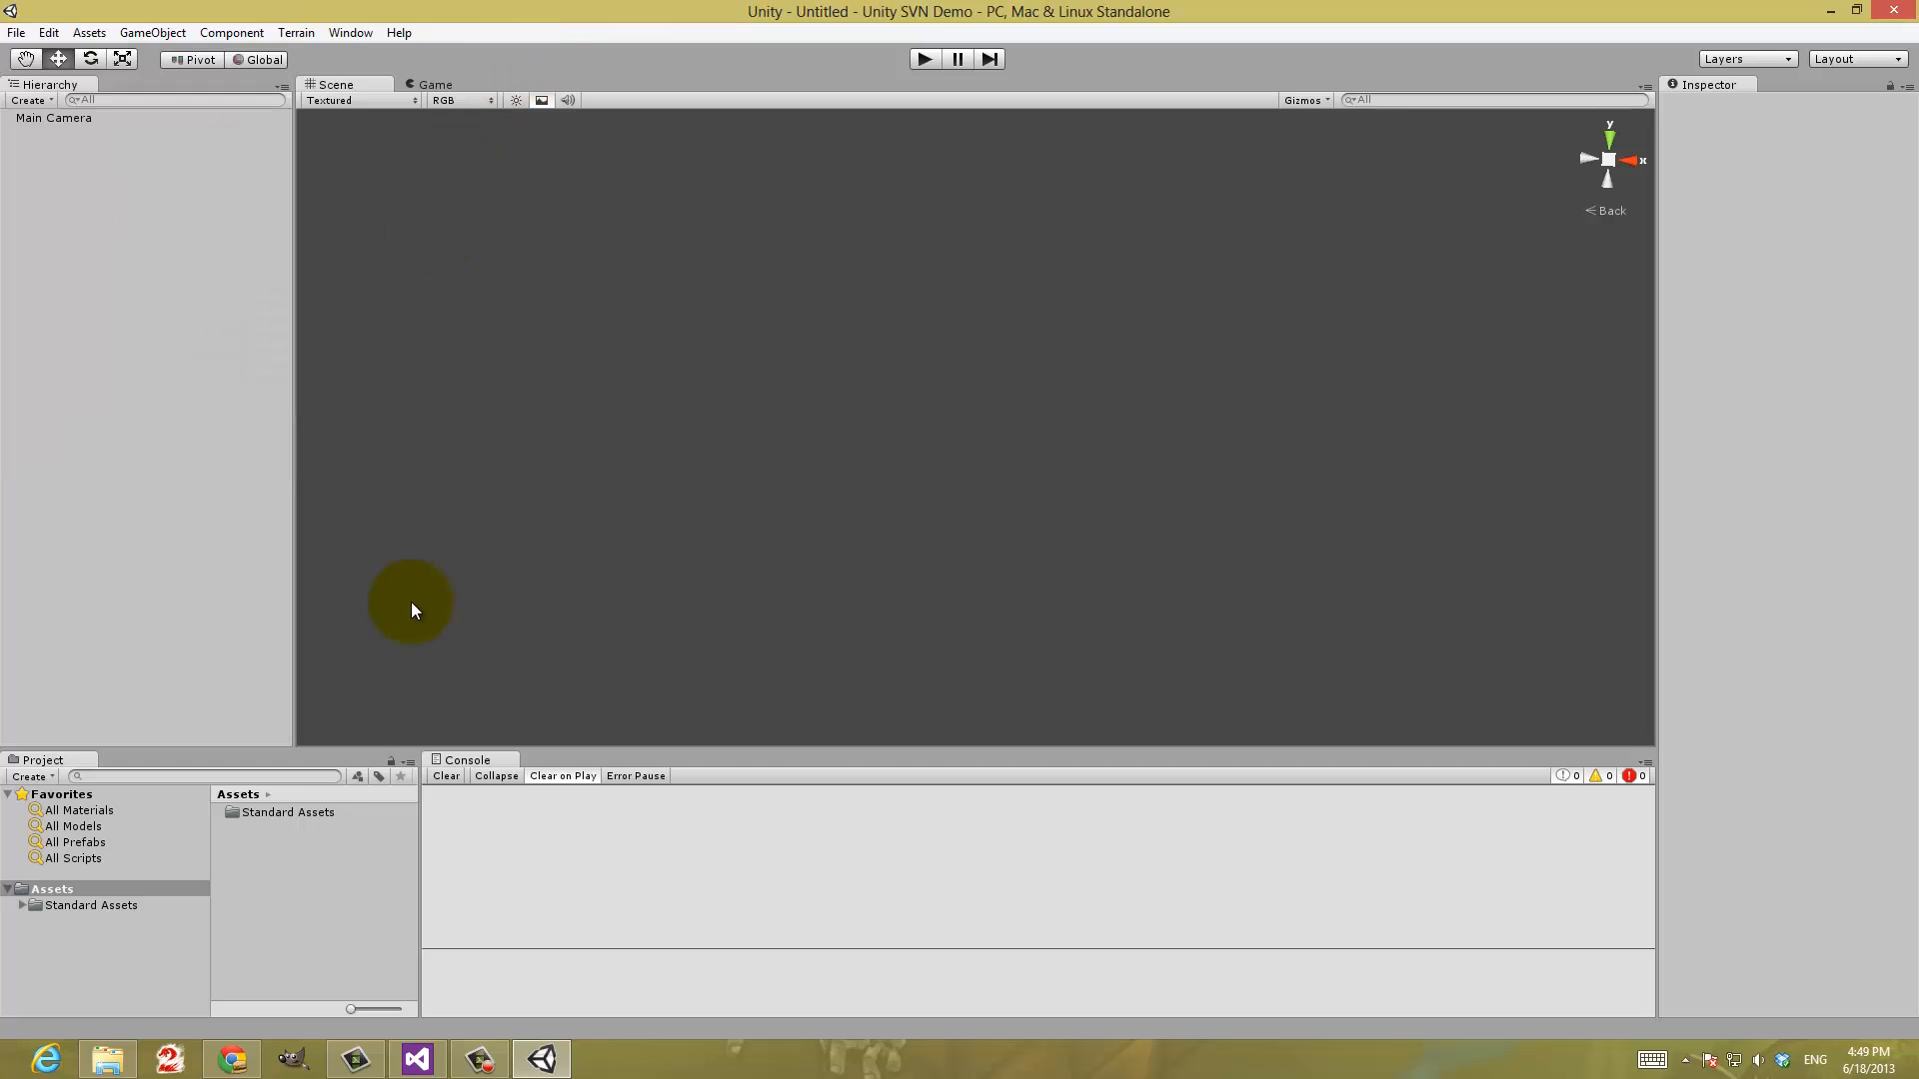
Expand Standard Assets down through Character Controllers, Sources and PrototypeCharacter, and examine the contents of the Scripts folder
click(21, 906)
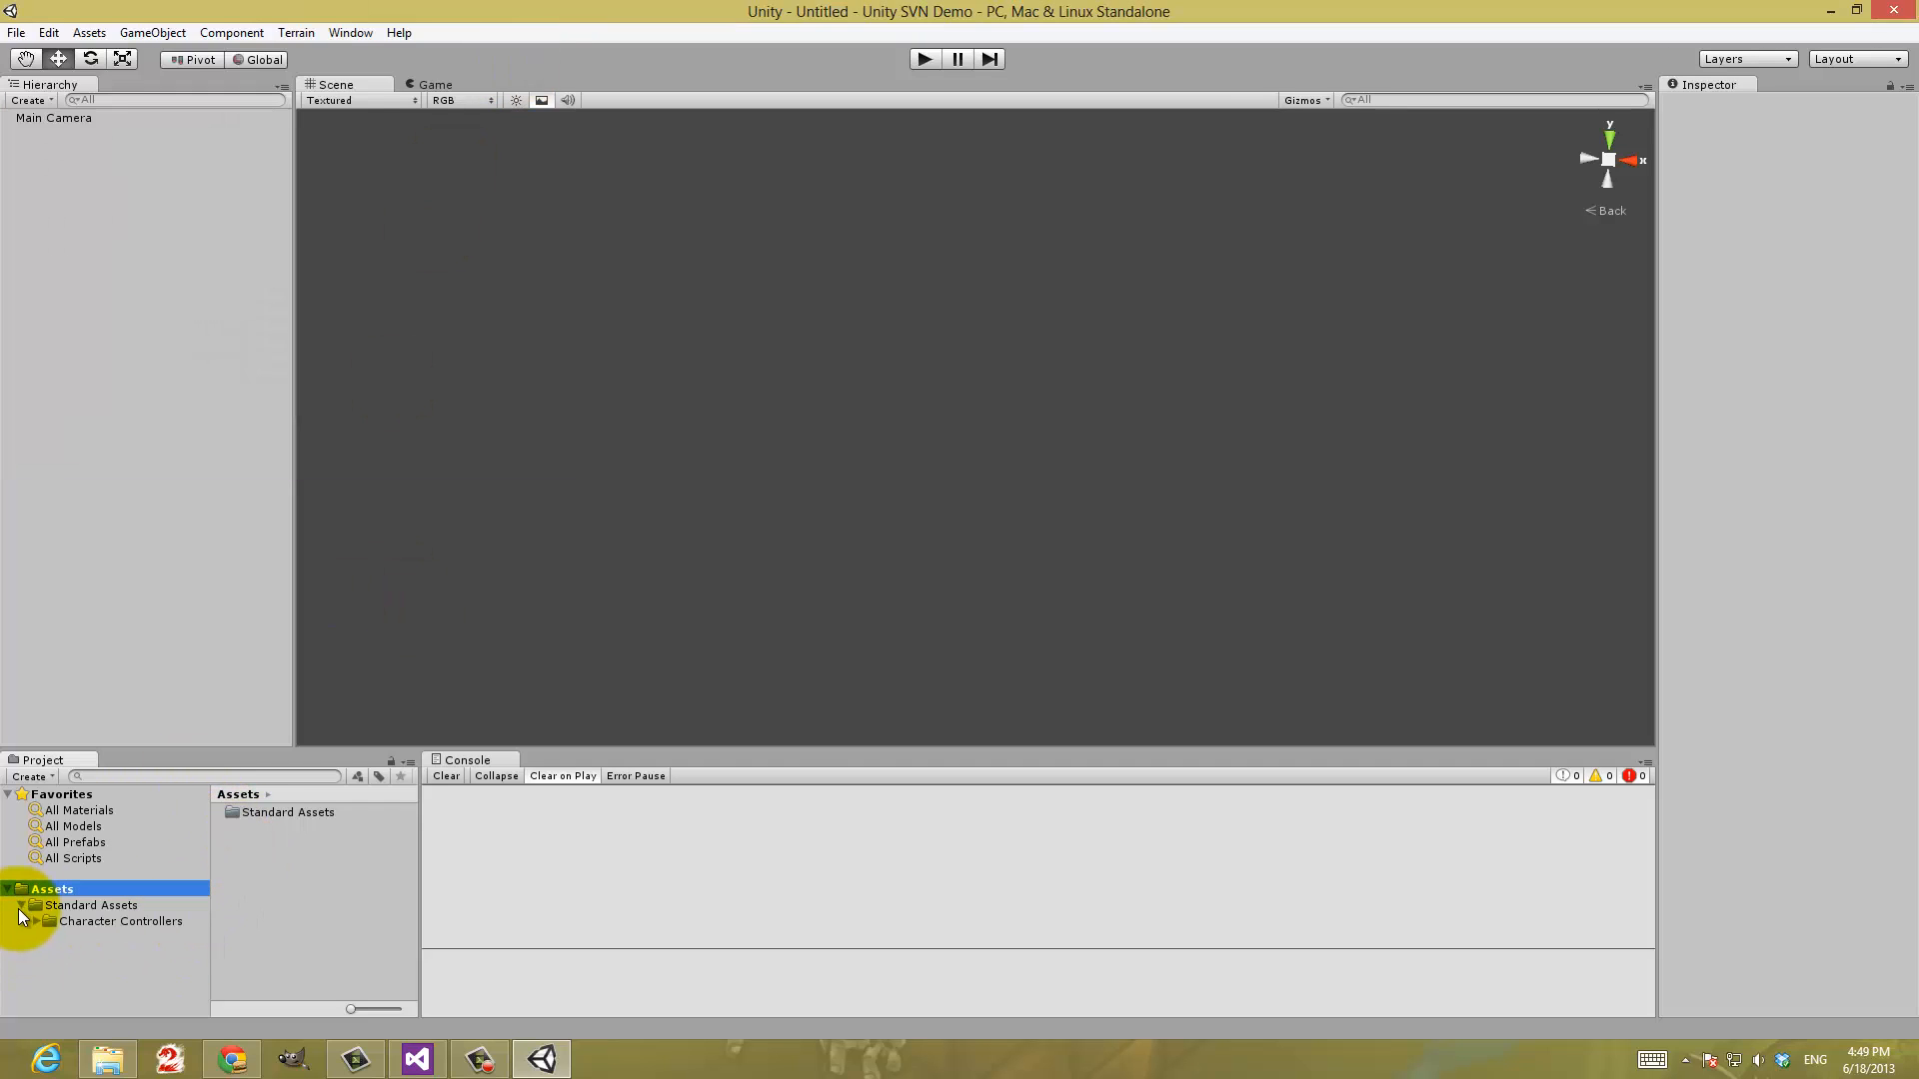
click(34, 922)
click(44, 939)
click(52, 941)
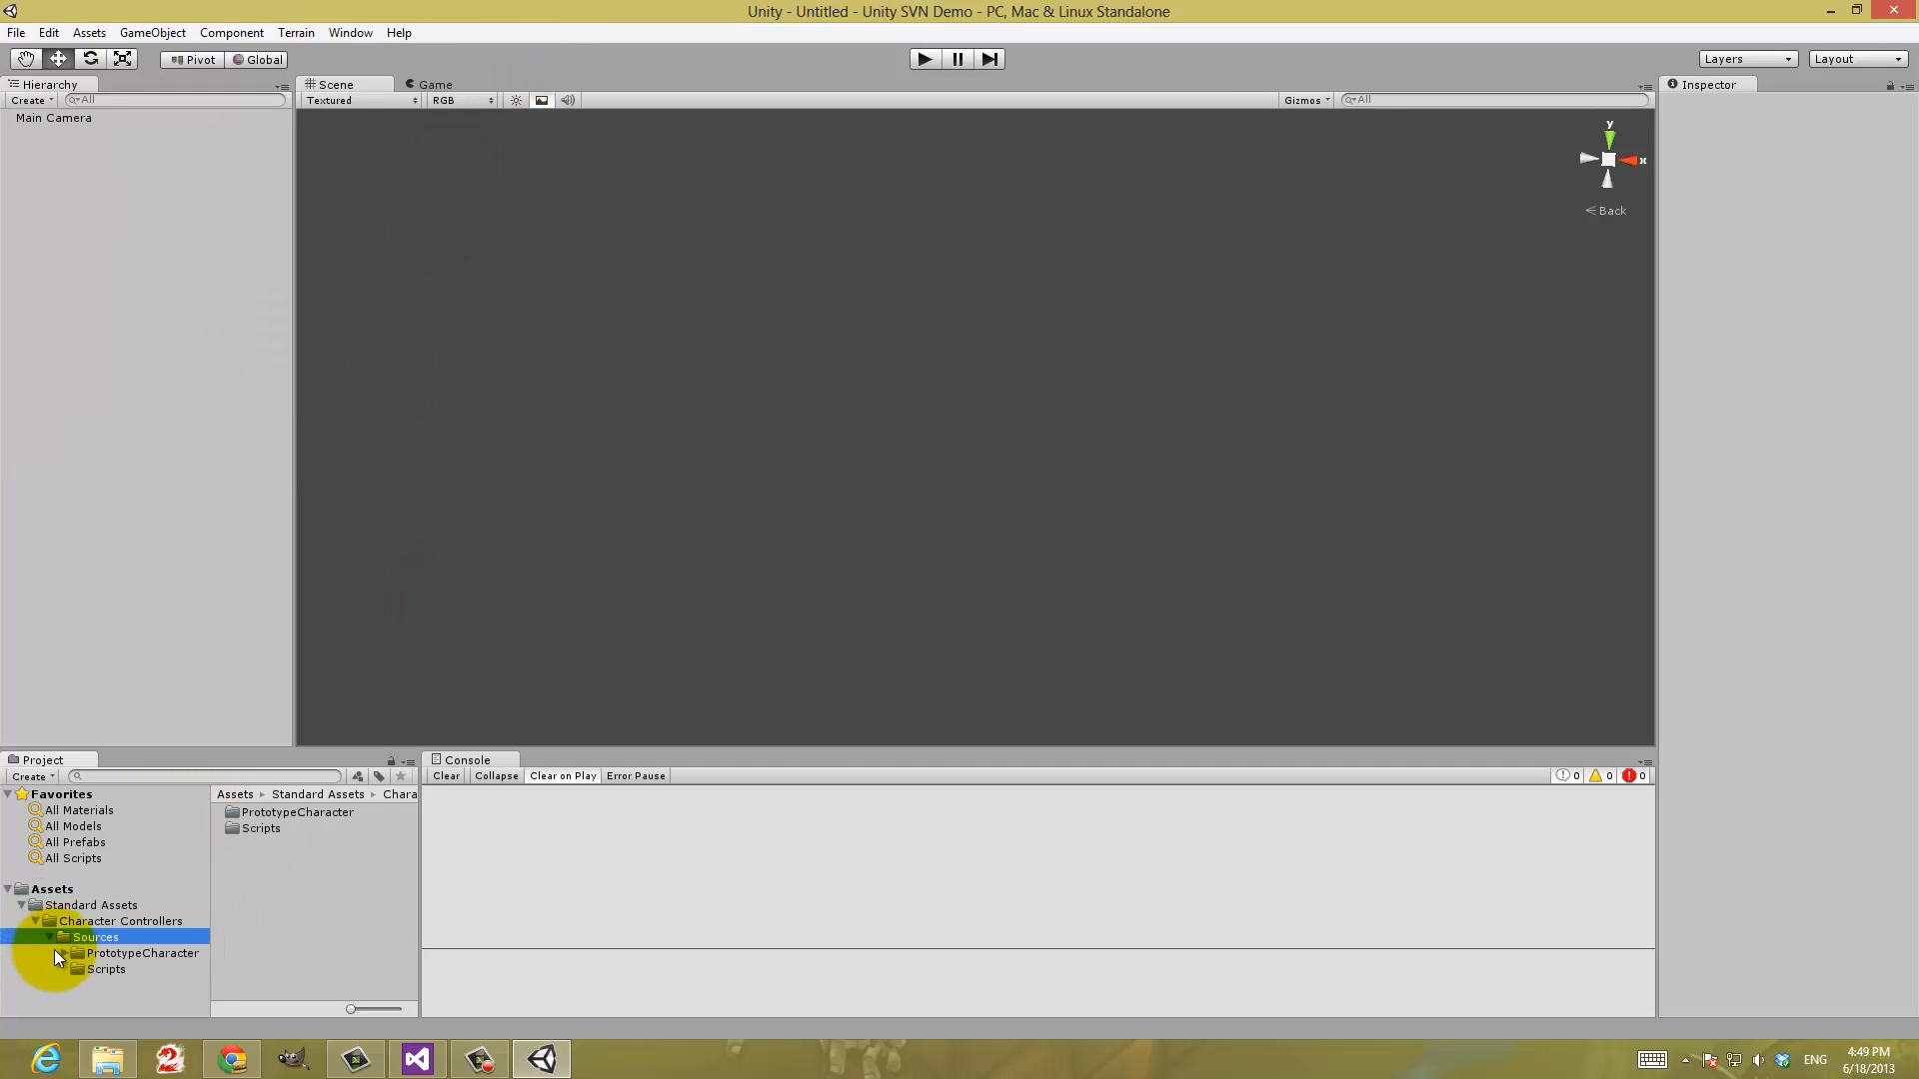
click(58, 953)
click(63, 954)
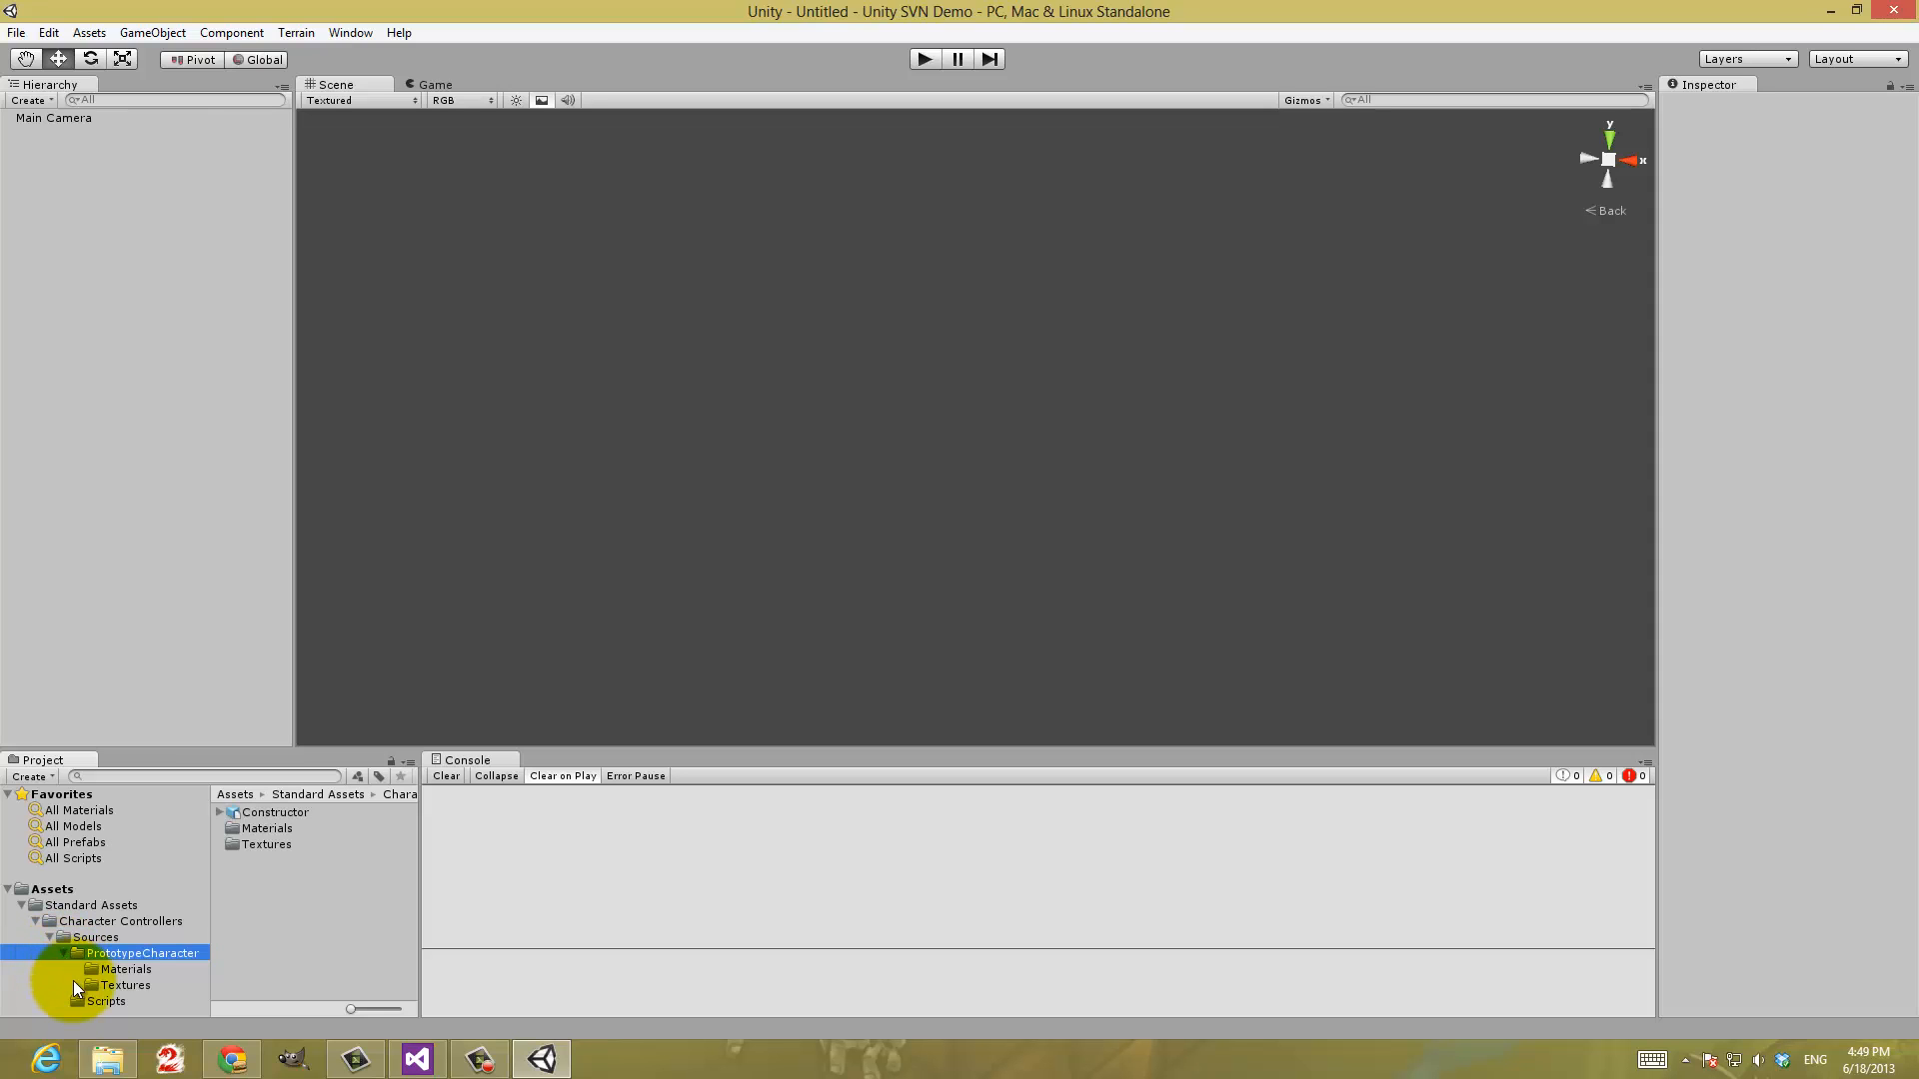
click(120, 998)
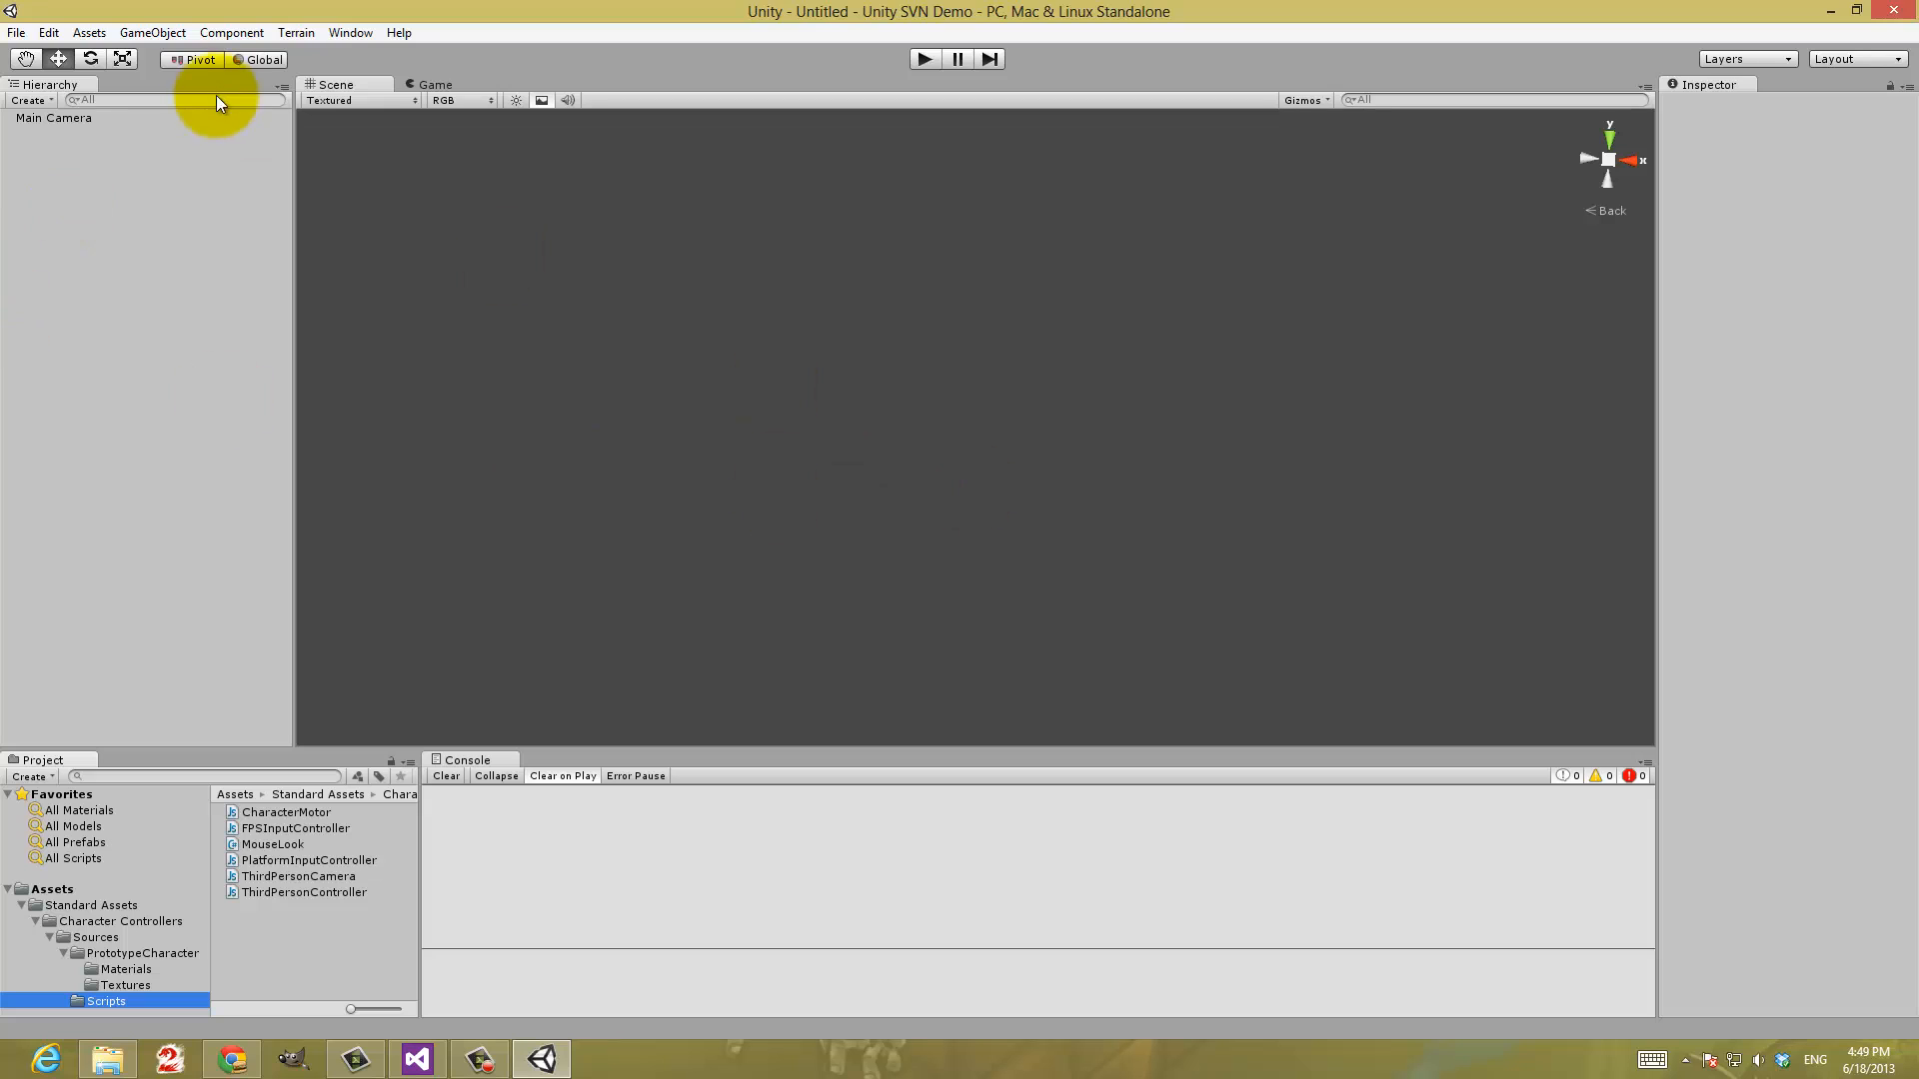
Save the project and save the current scene as "Meep" in the Assets folder
click(16, 33)
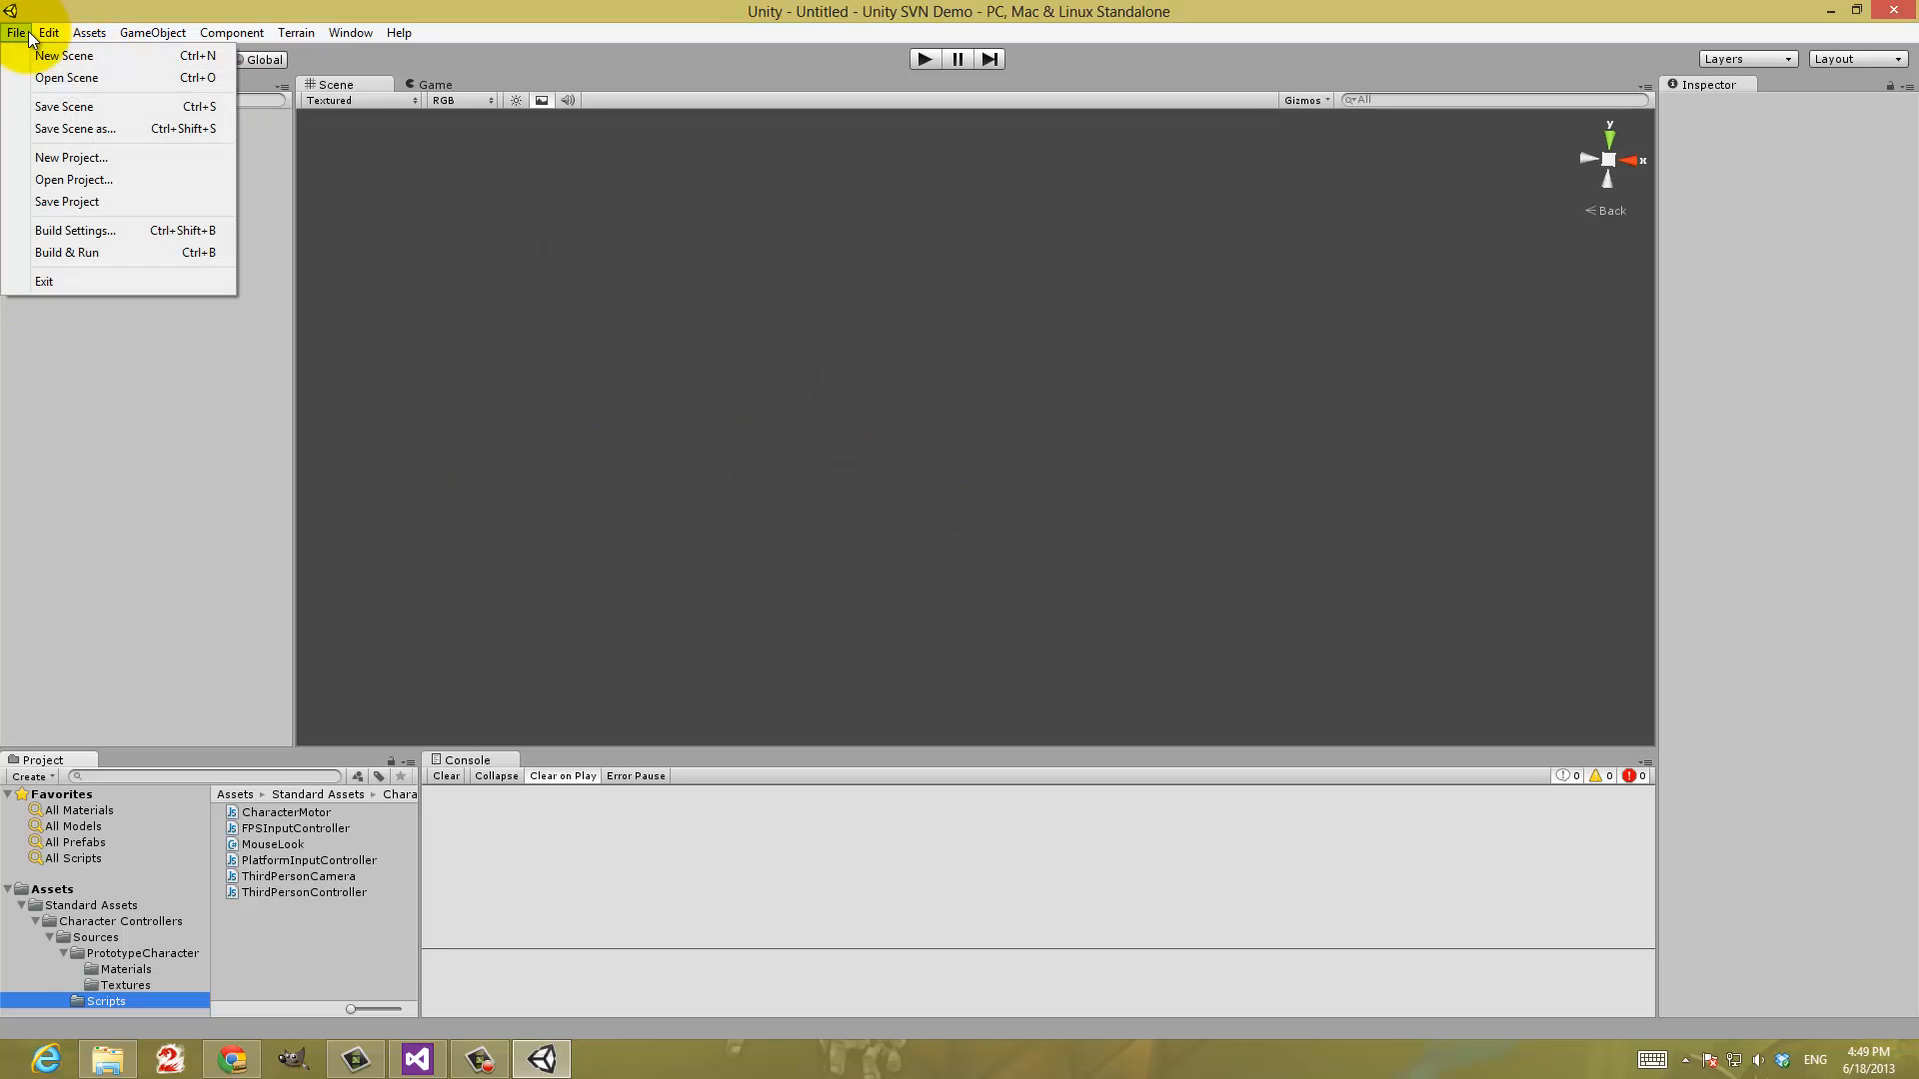
click(112, 201)
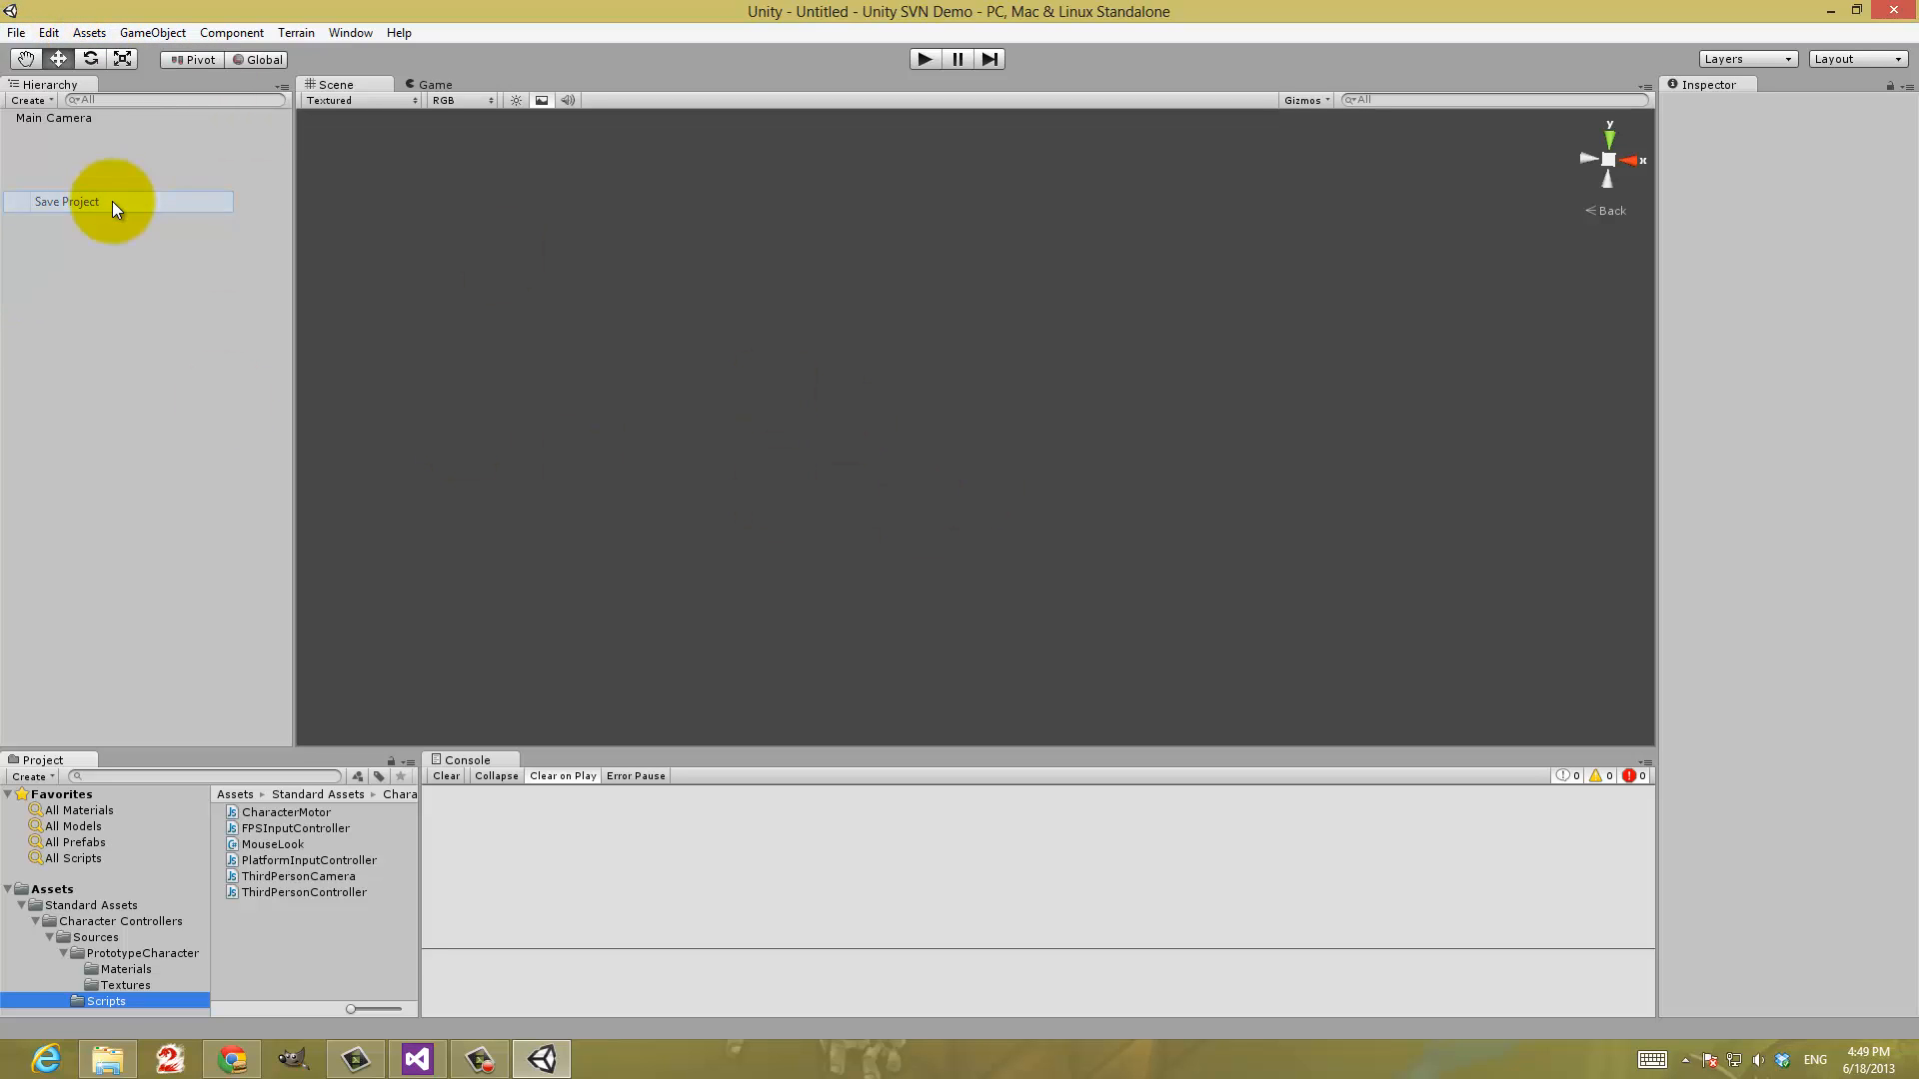
click(16, 33)
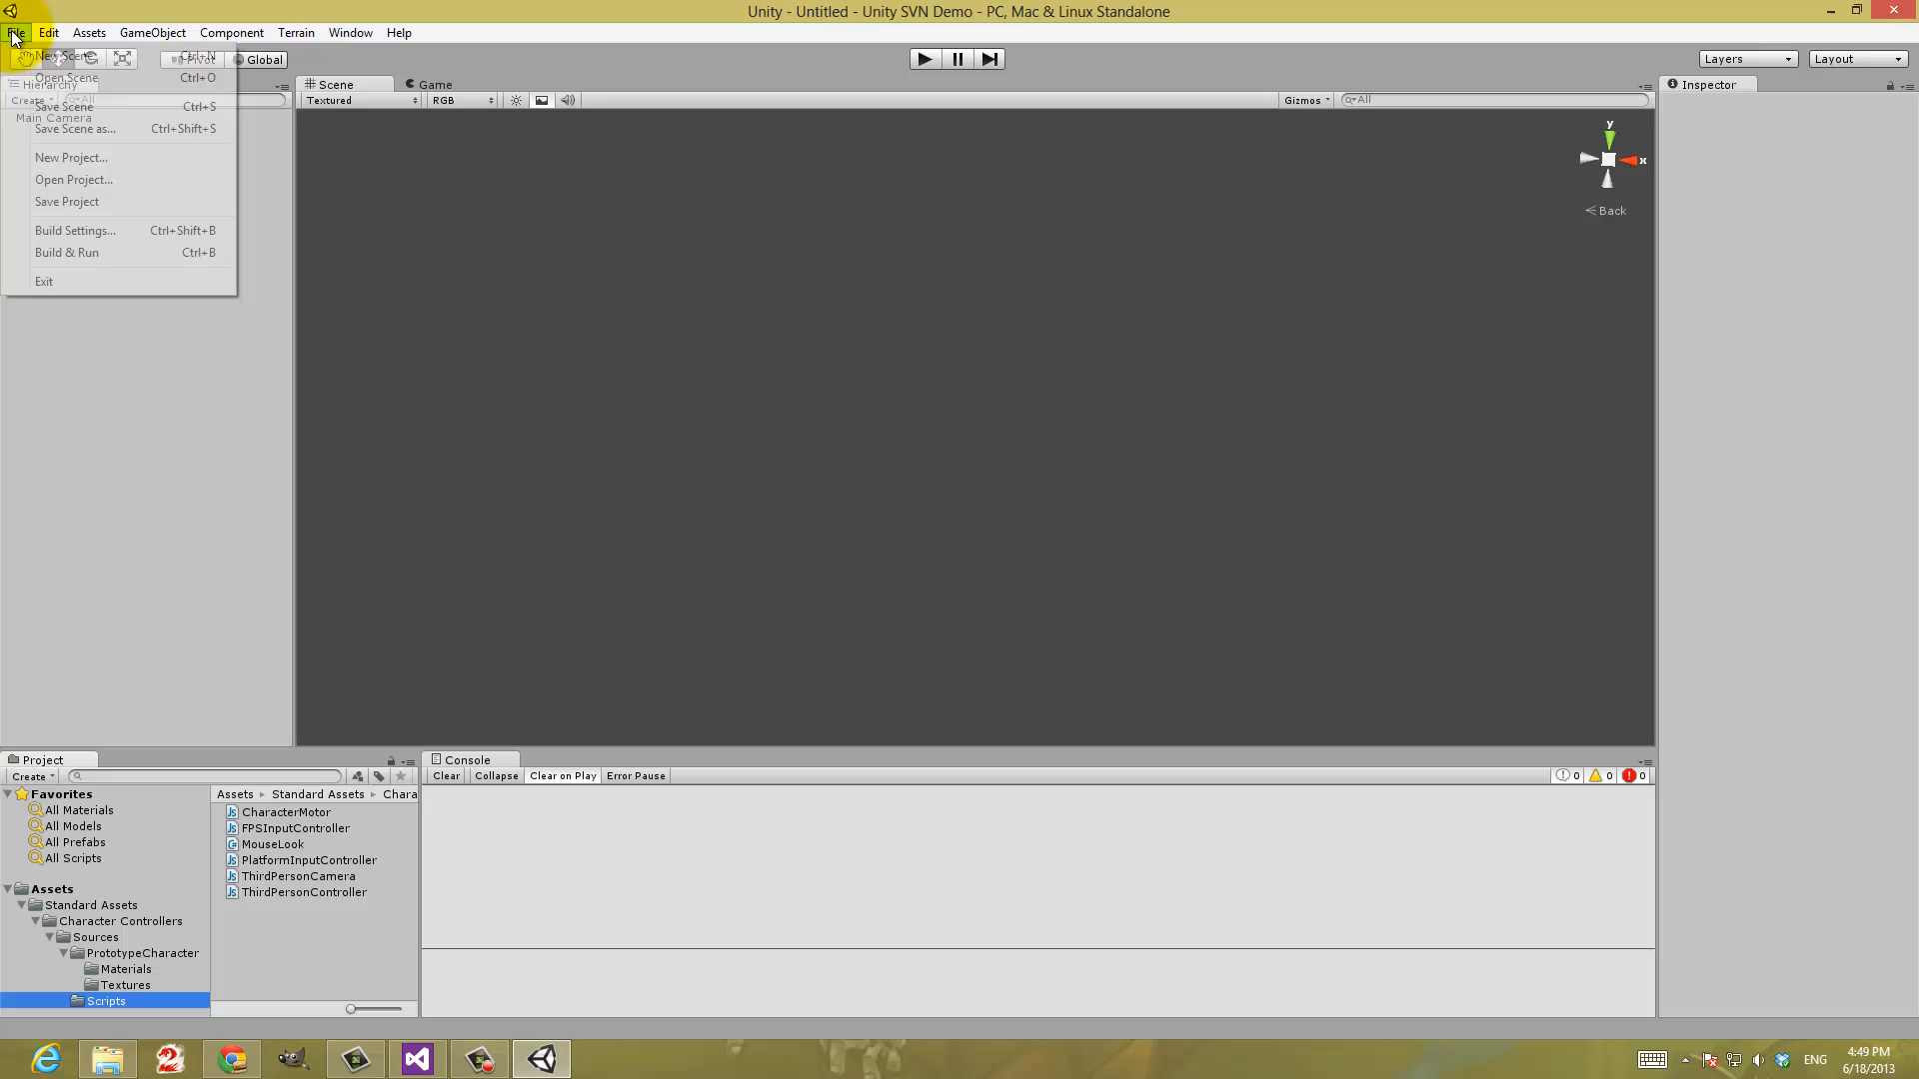
click(90, 108)
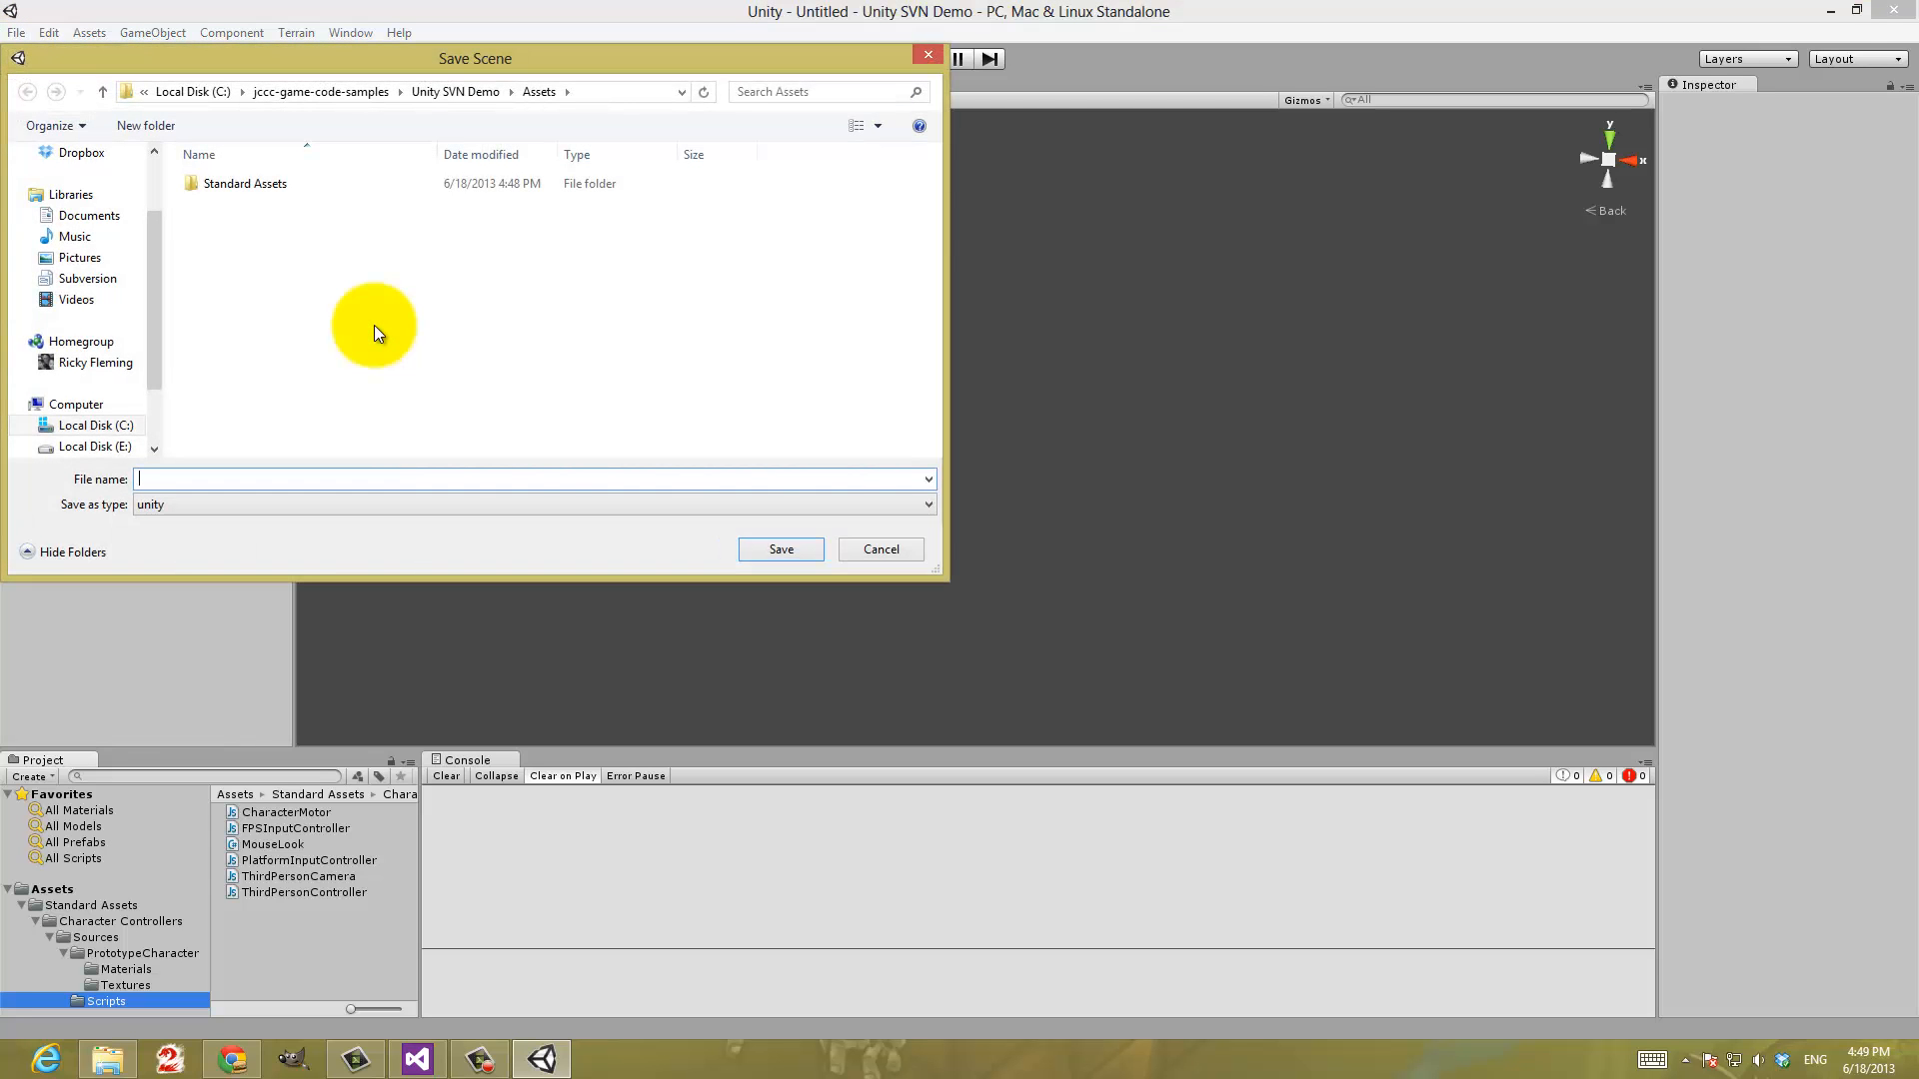
text(Meep)
key(Return)
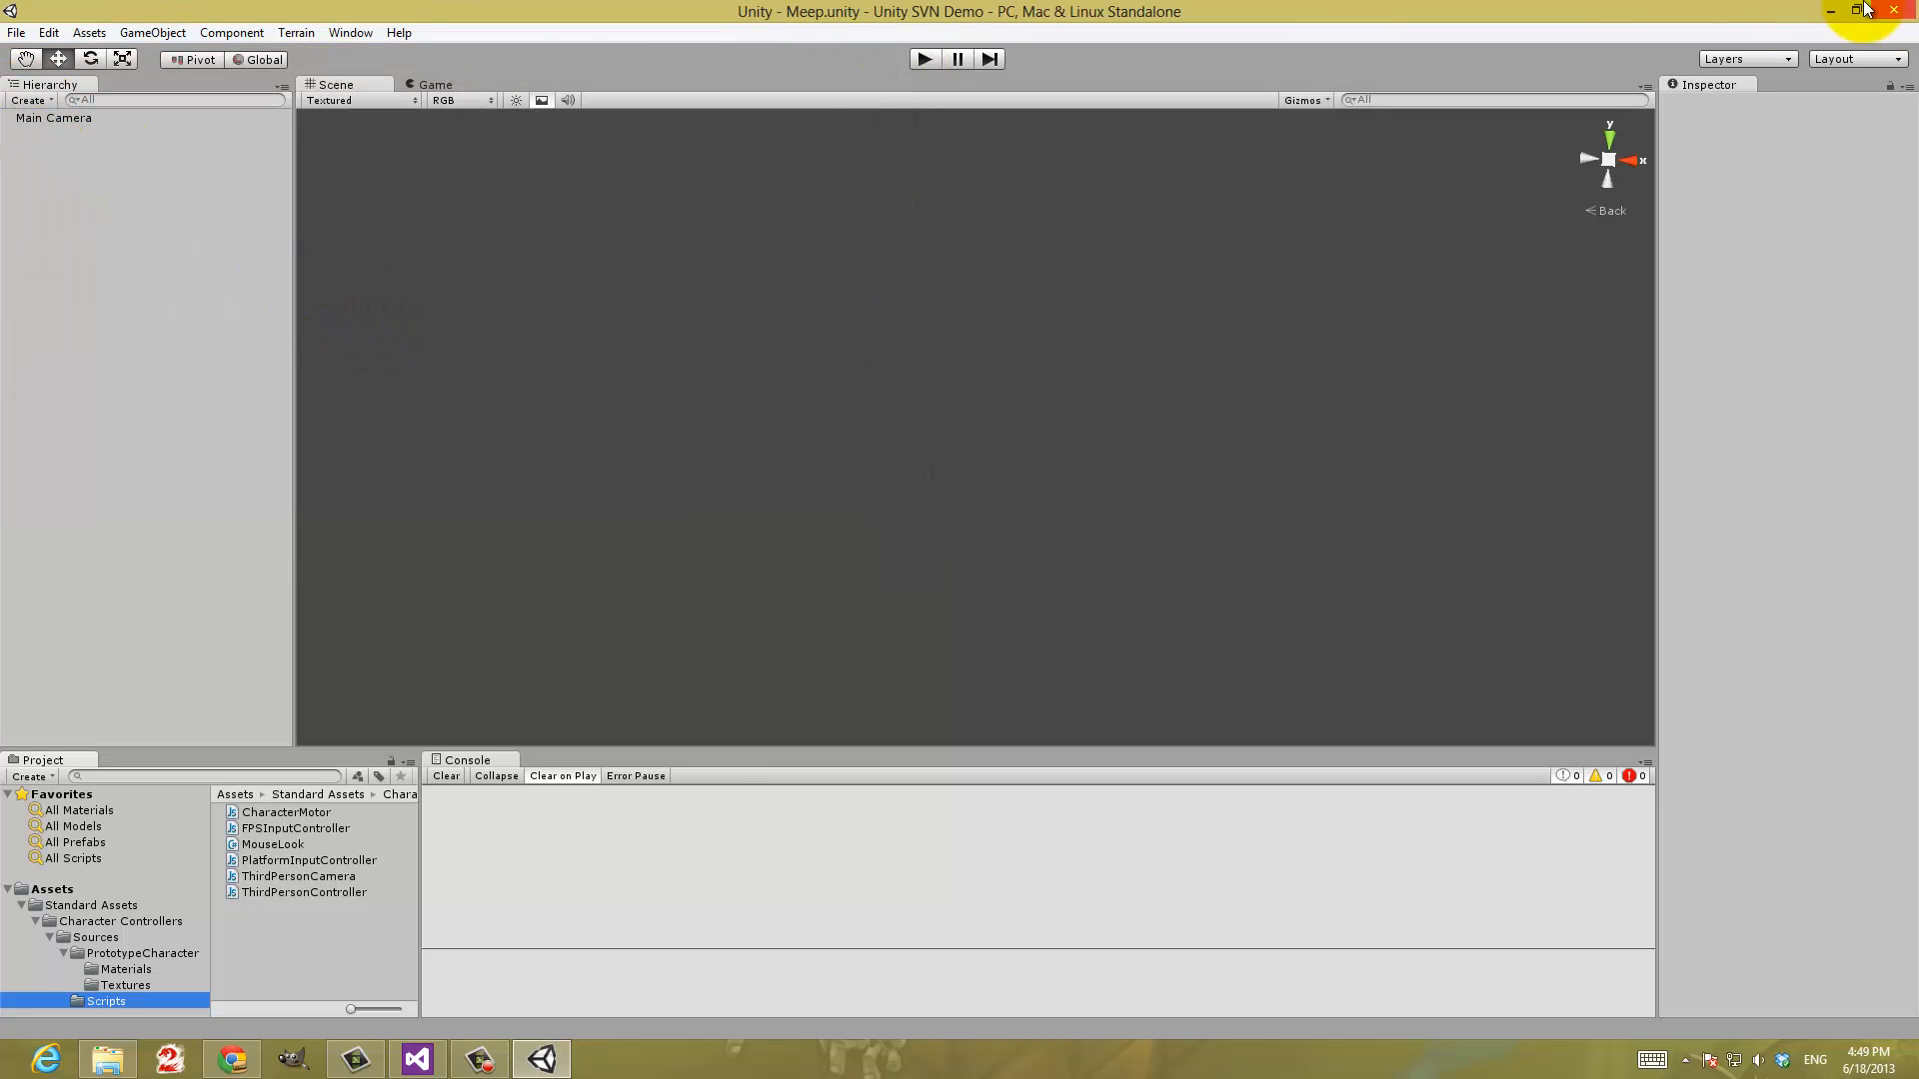
Close Unity and Visual Studio to return to the working copy in File Explorer
mouse_move(1892, 15)
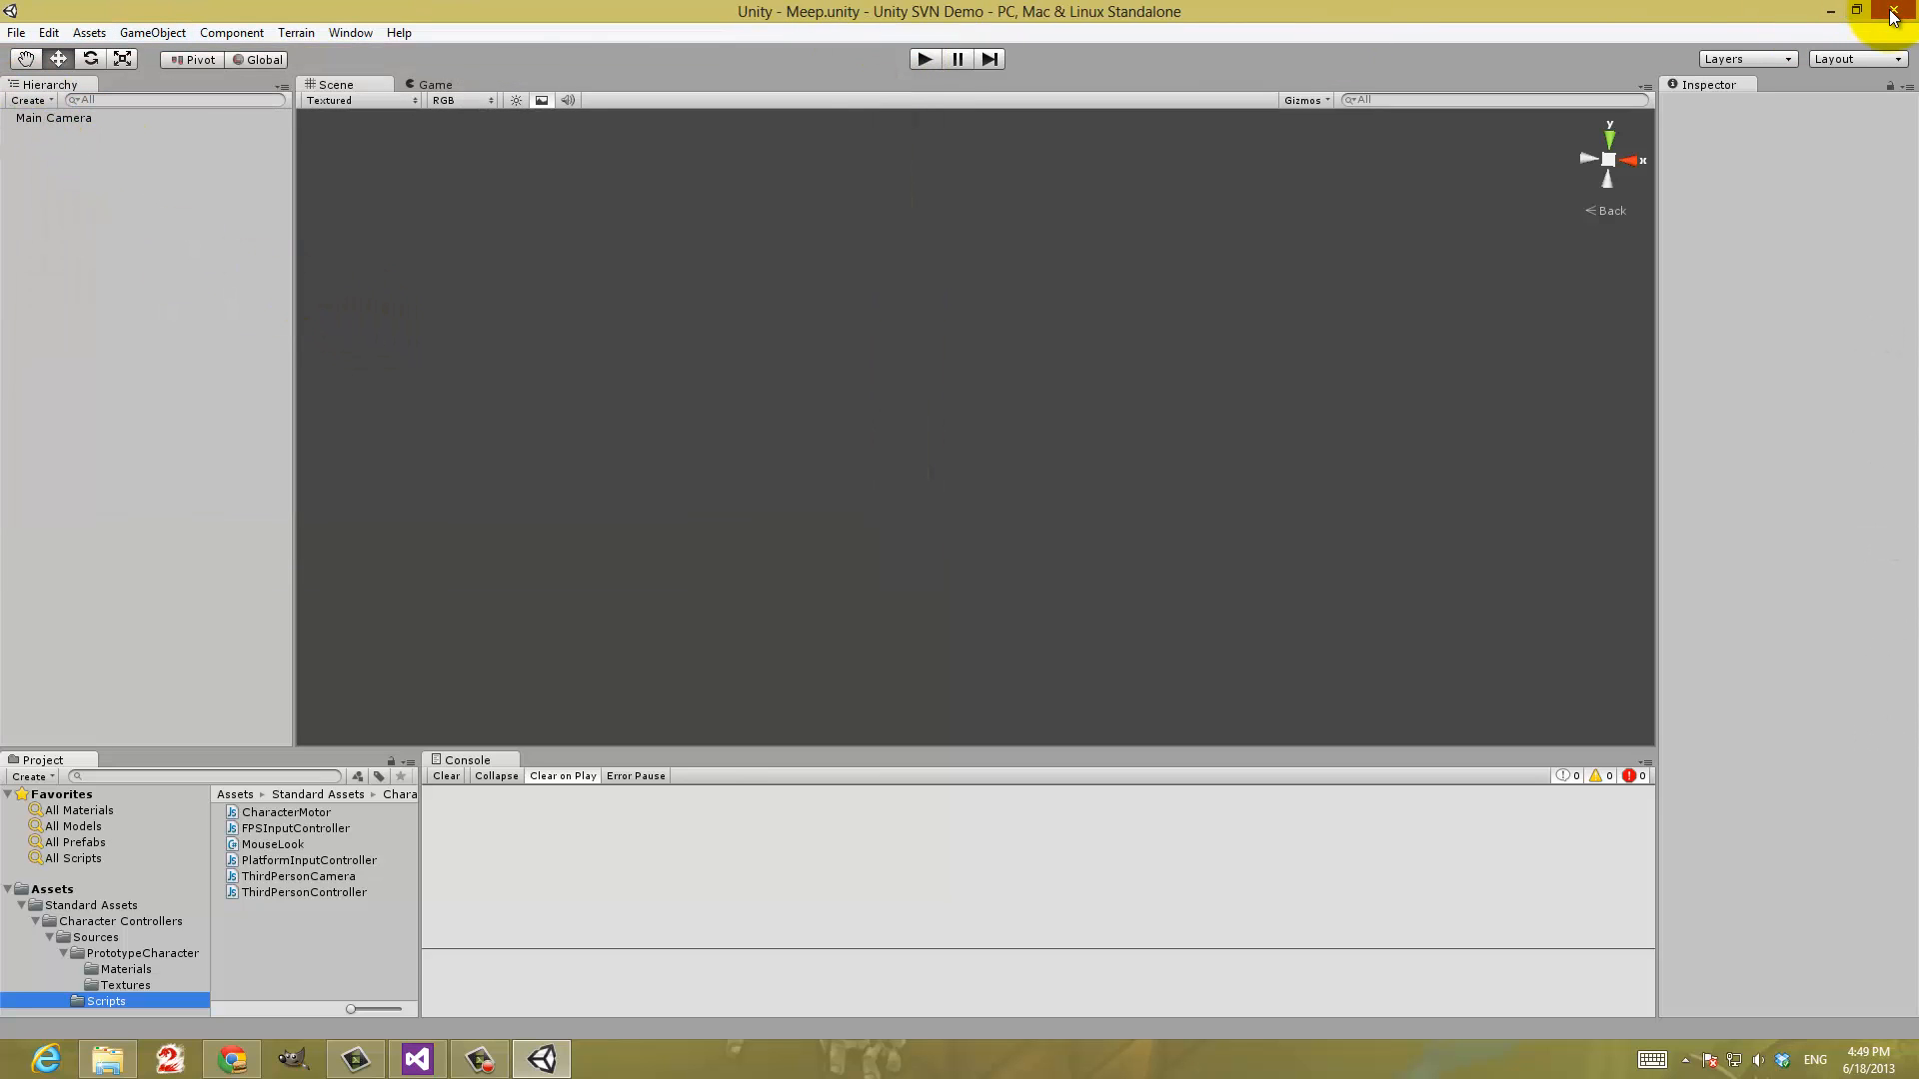
click(1892, 12)
click(1892, 10)
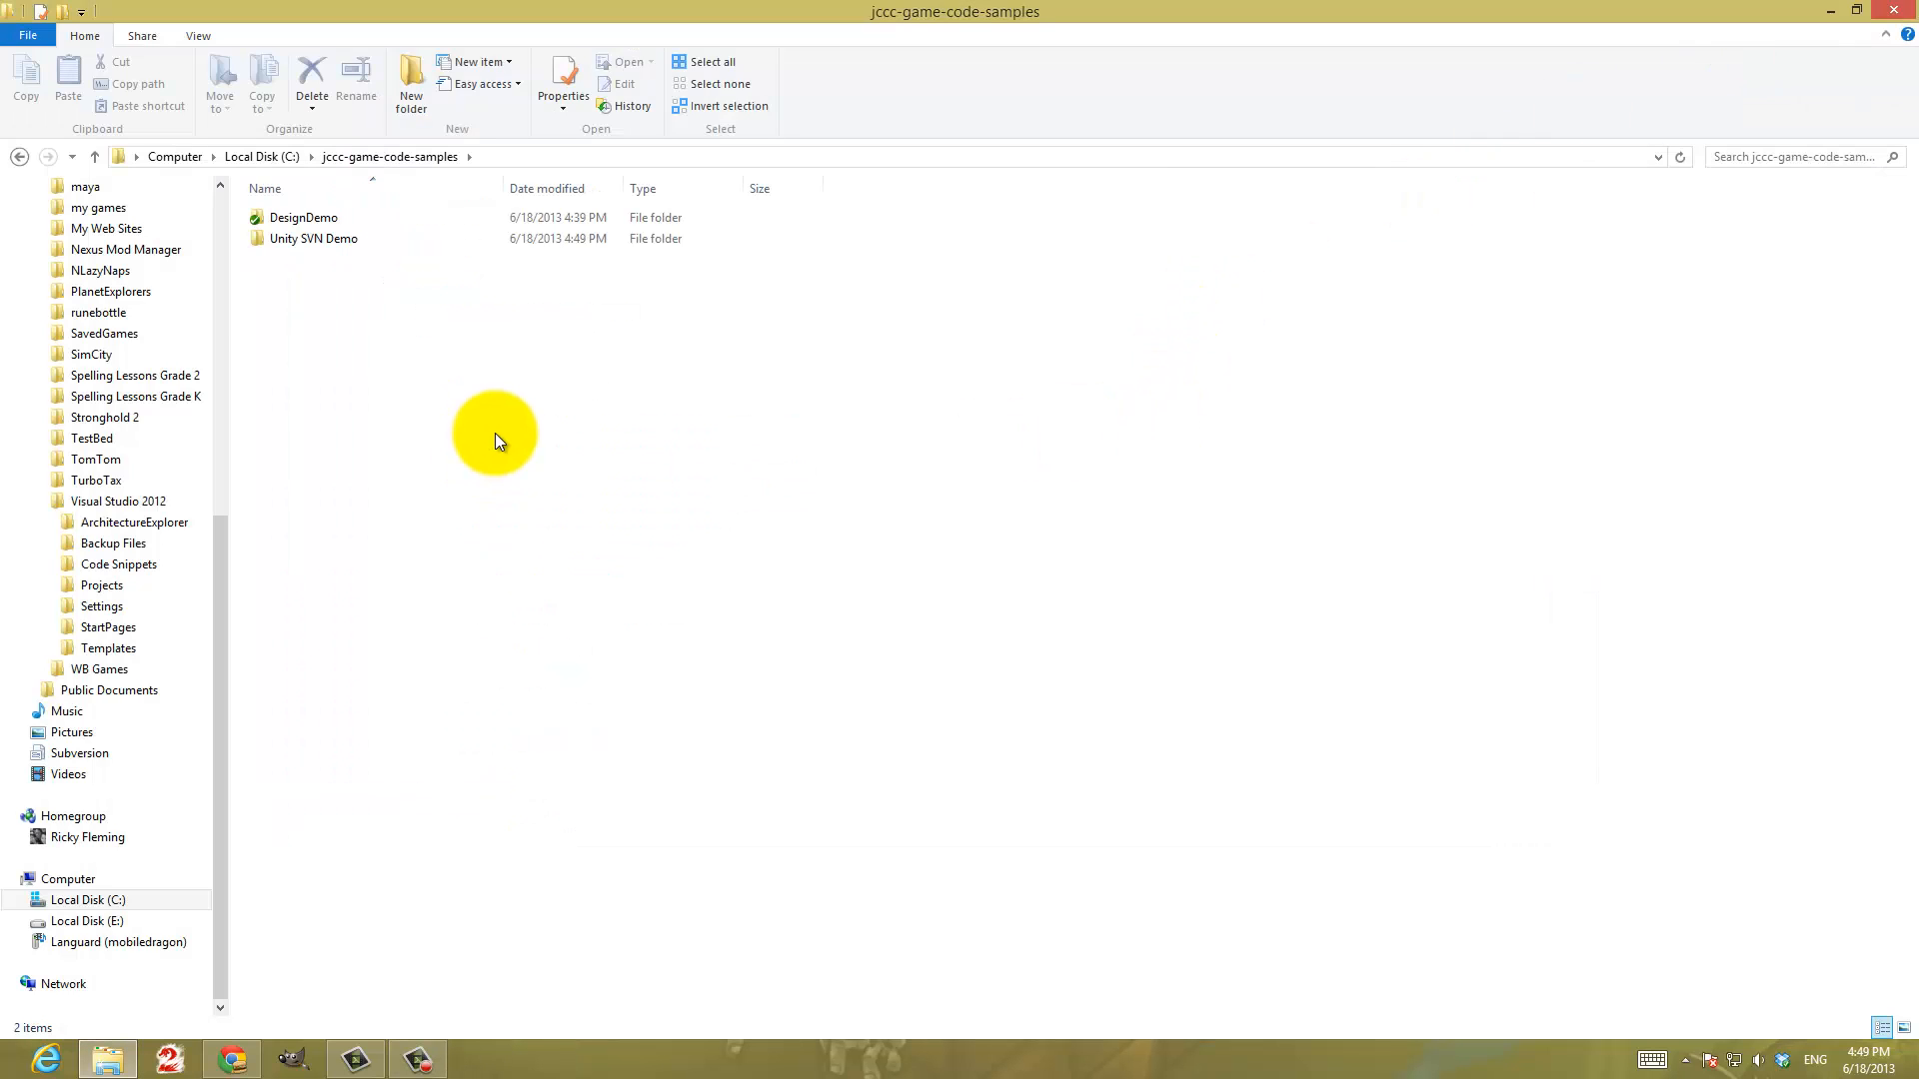
Examine the Unity SVN Demo folder's contents: Assets down to Character Controllers, and the Library folder
double_click(285, 240)
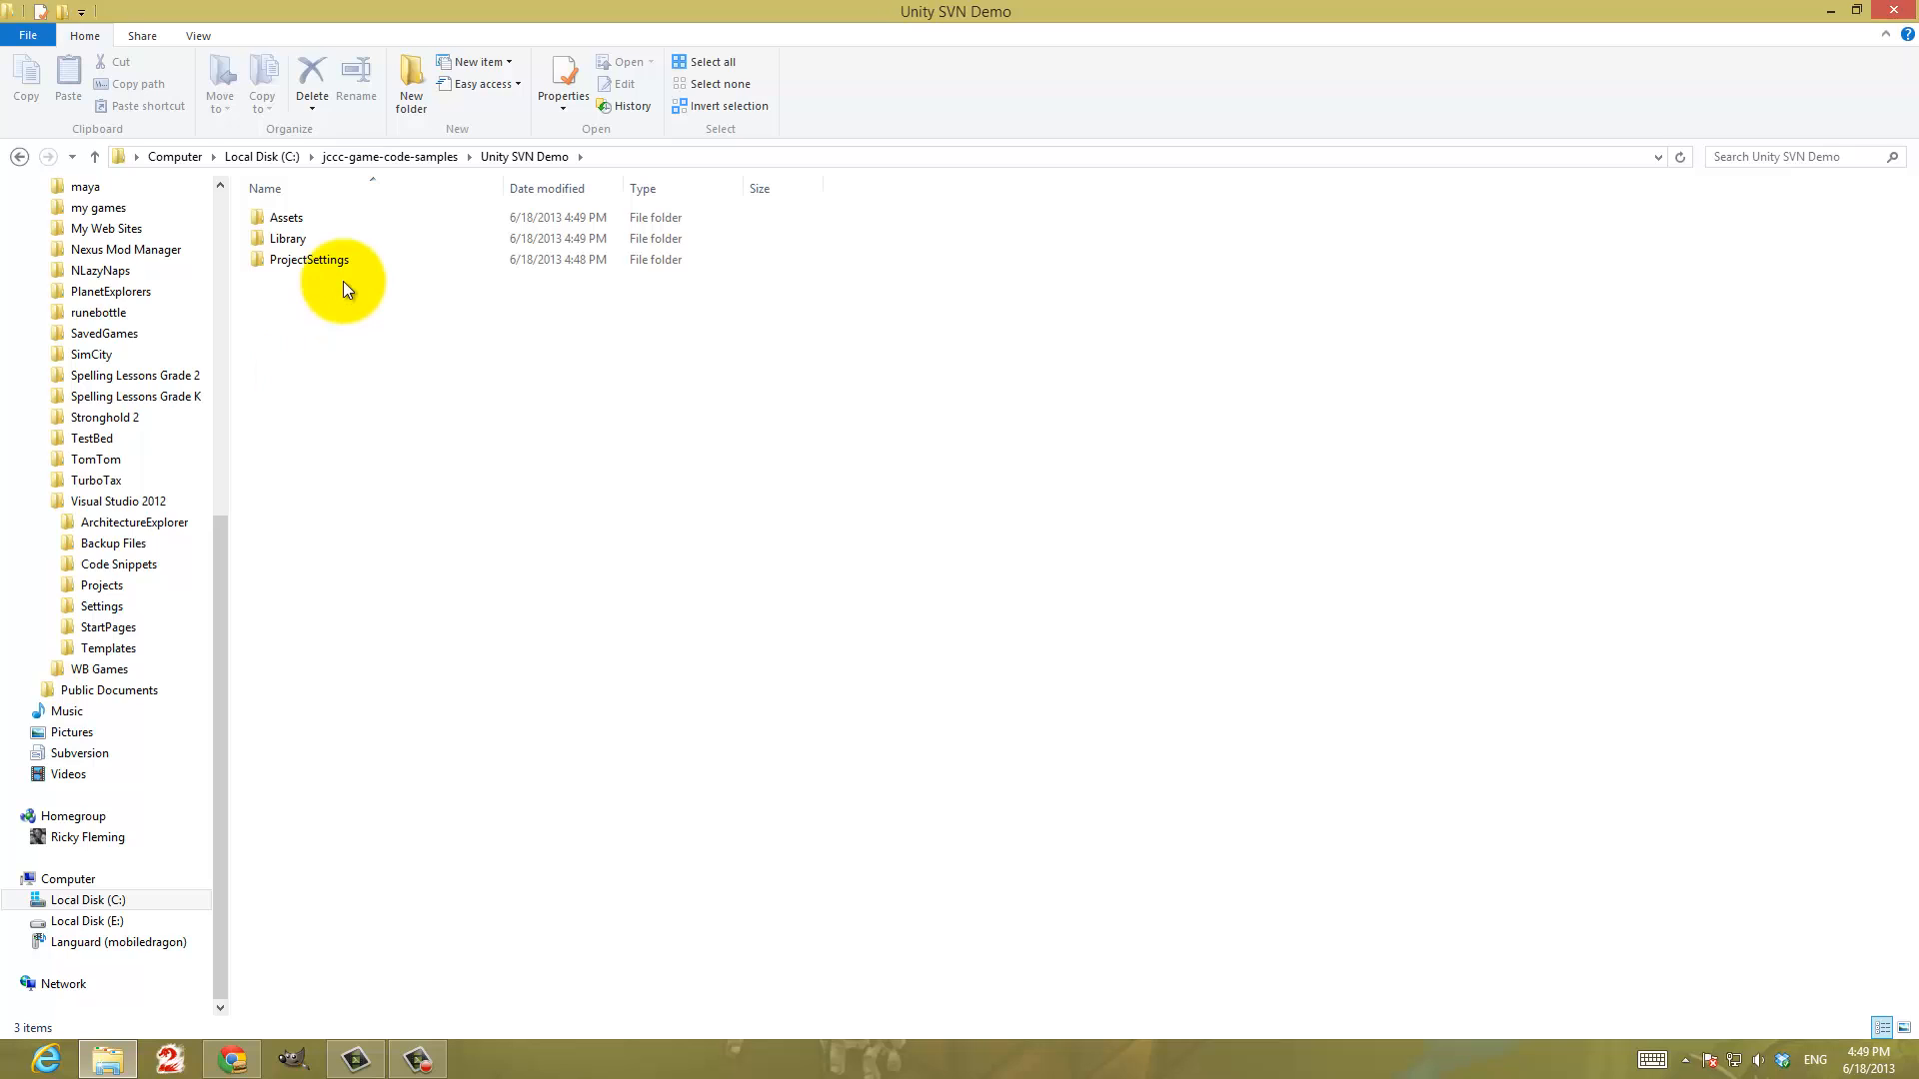
double_click(295, 219)
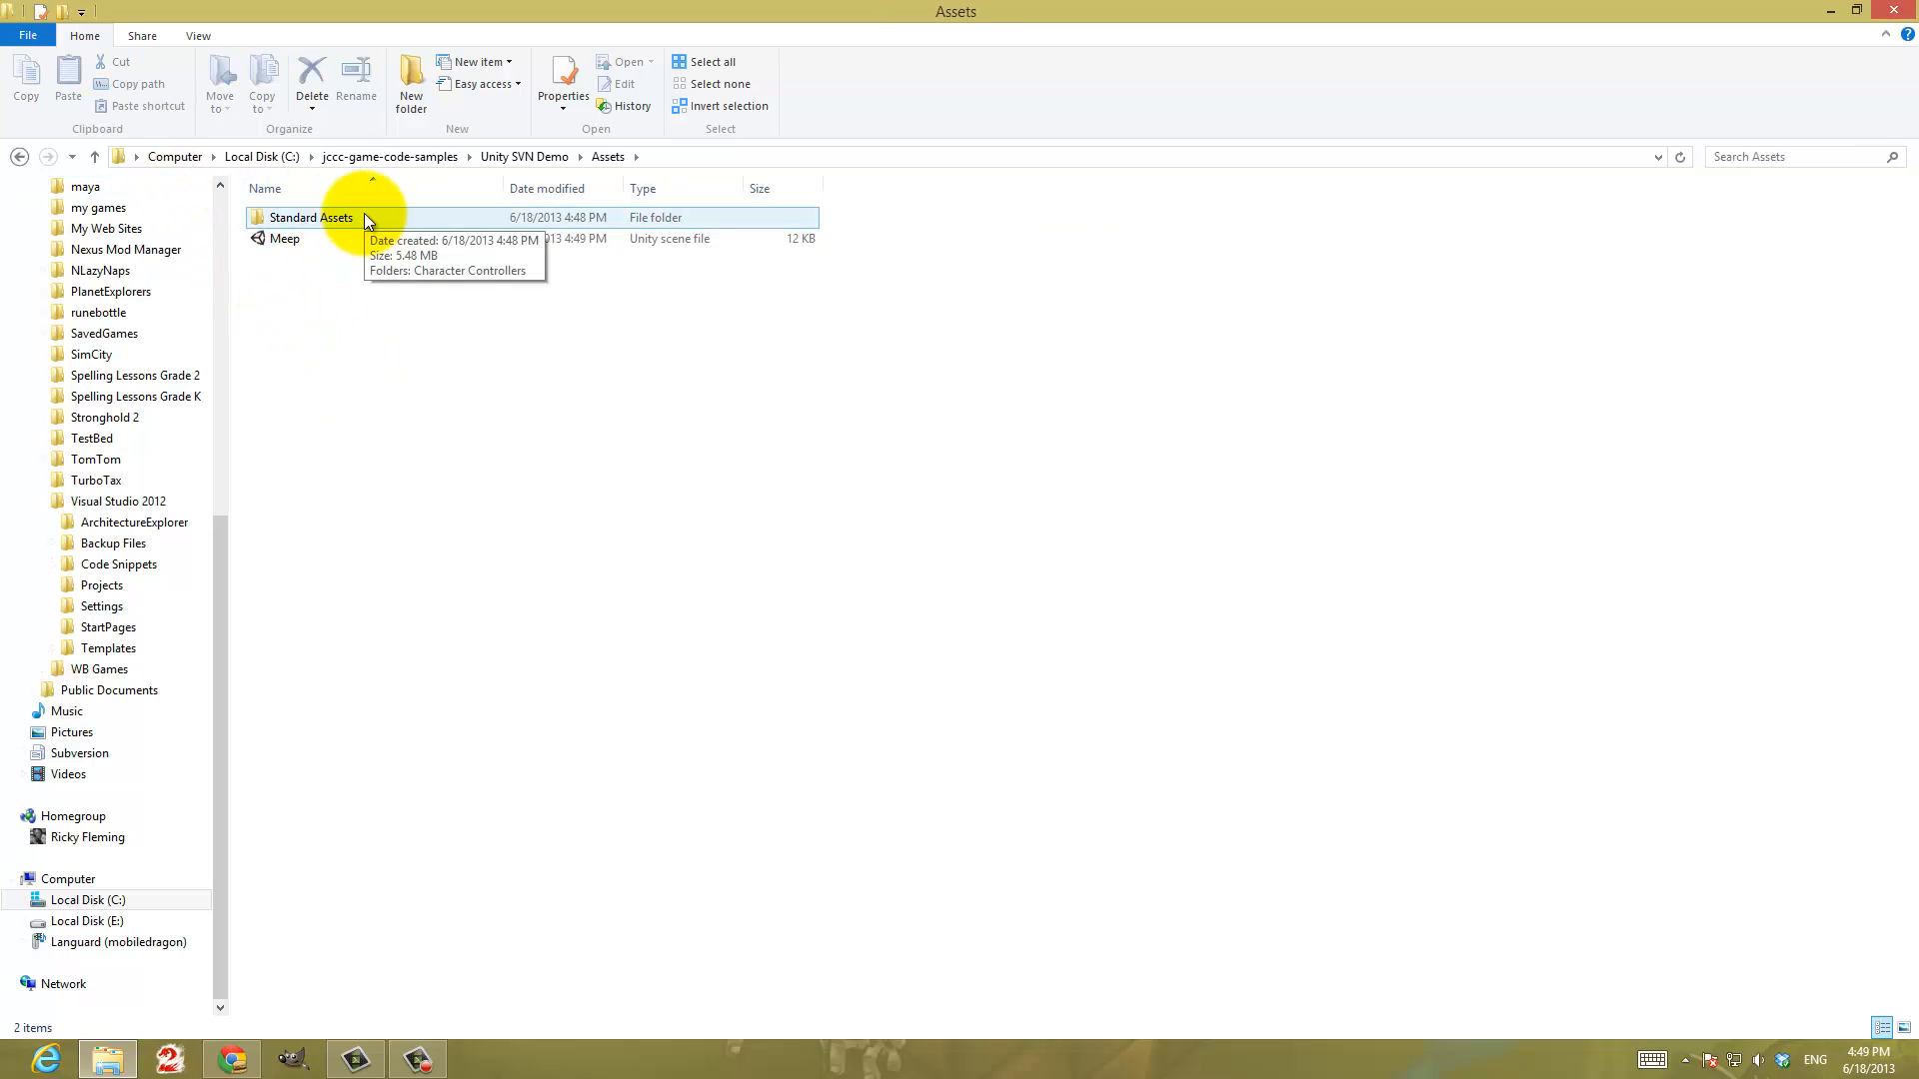
double_click(308, 219)
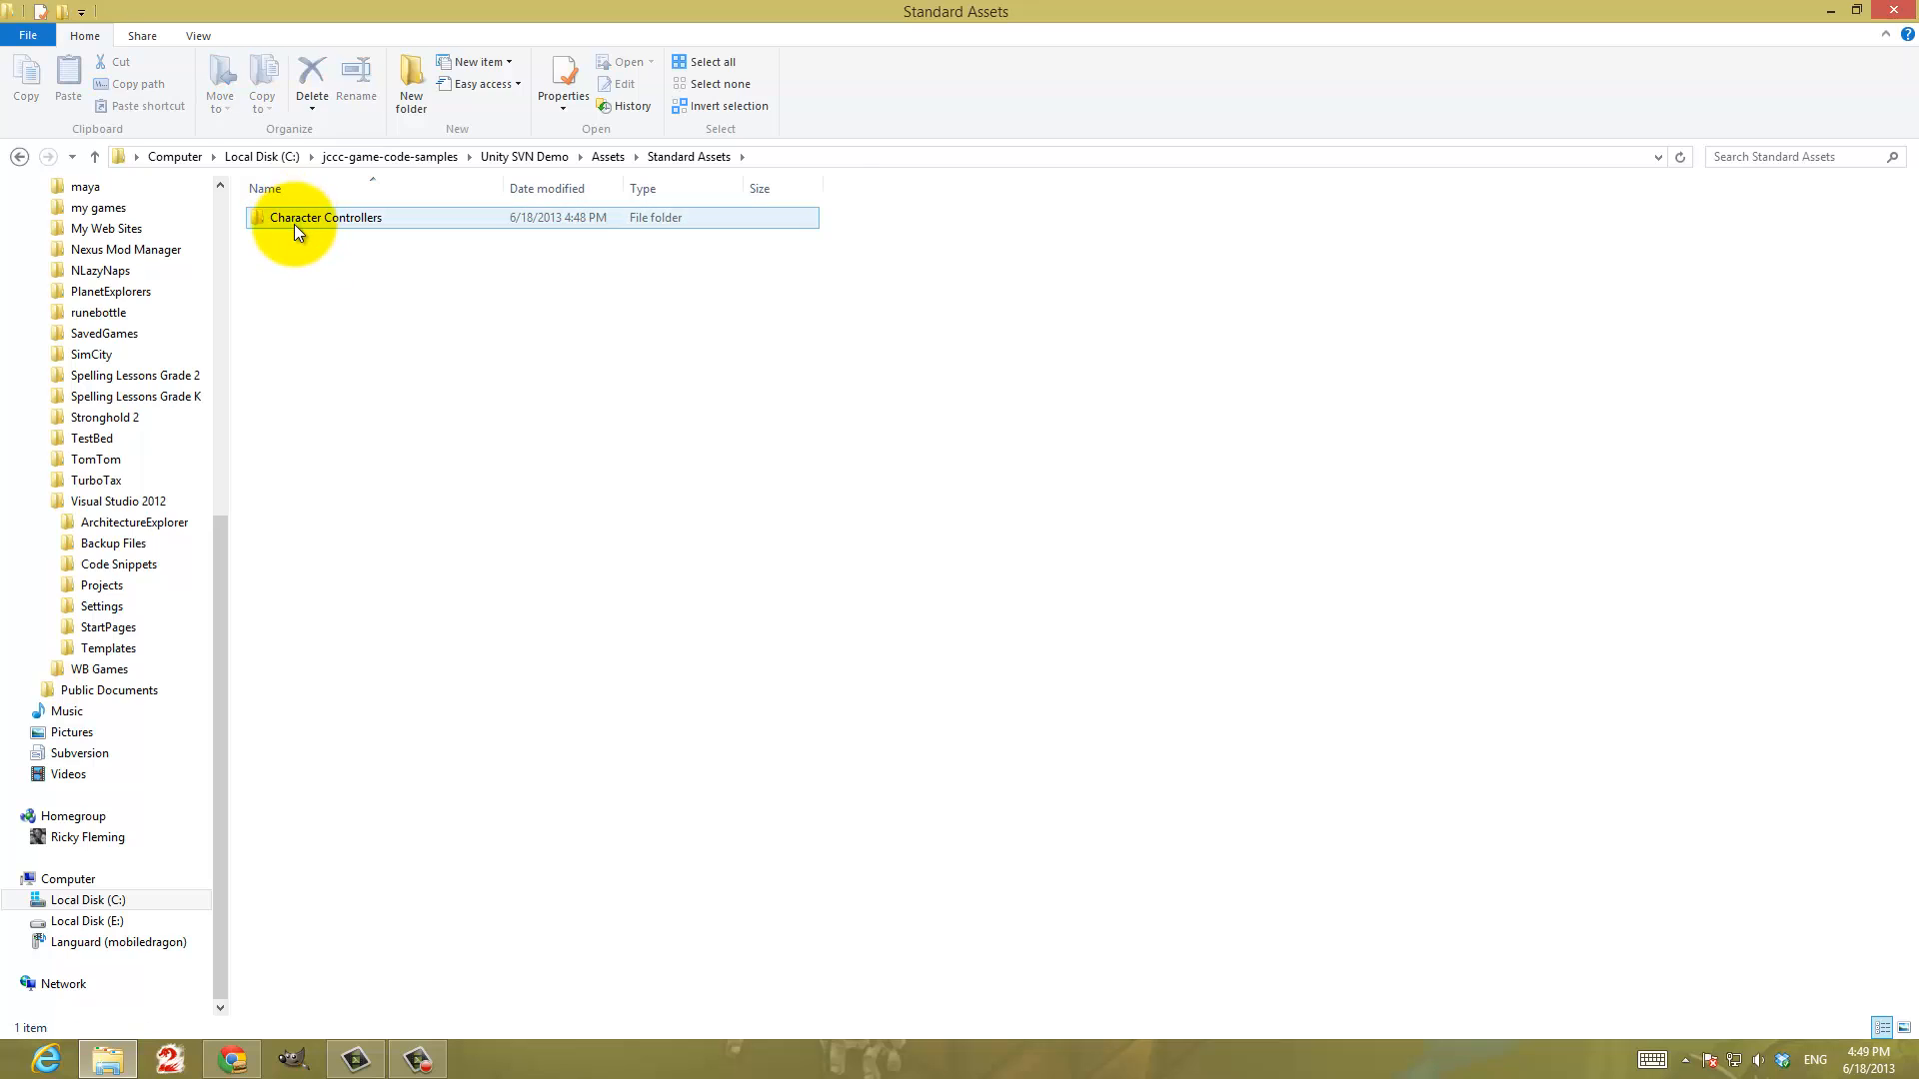
double_click(293, 224)
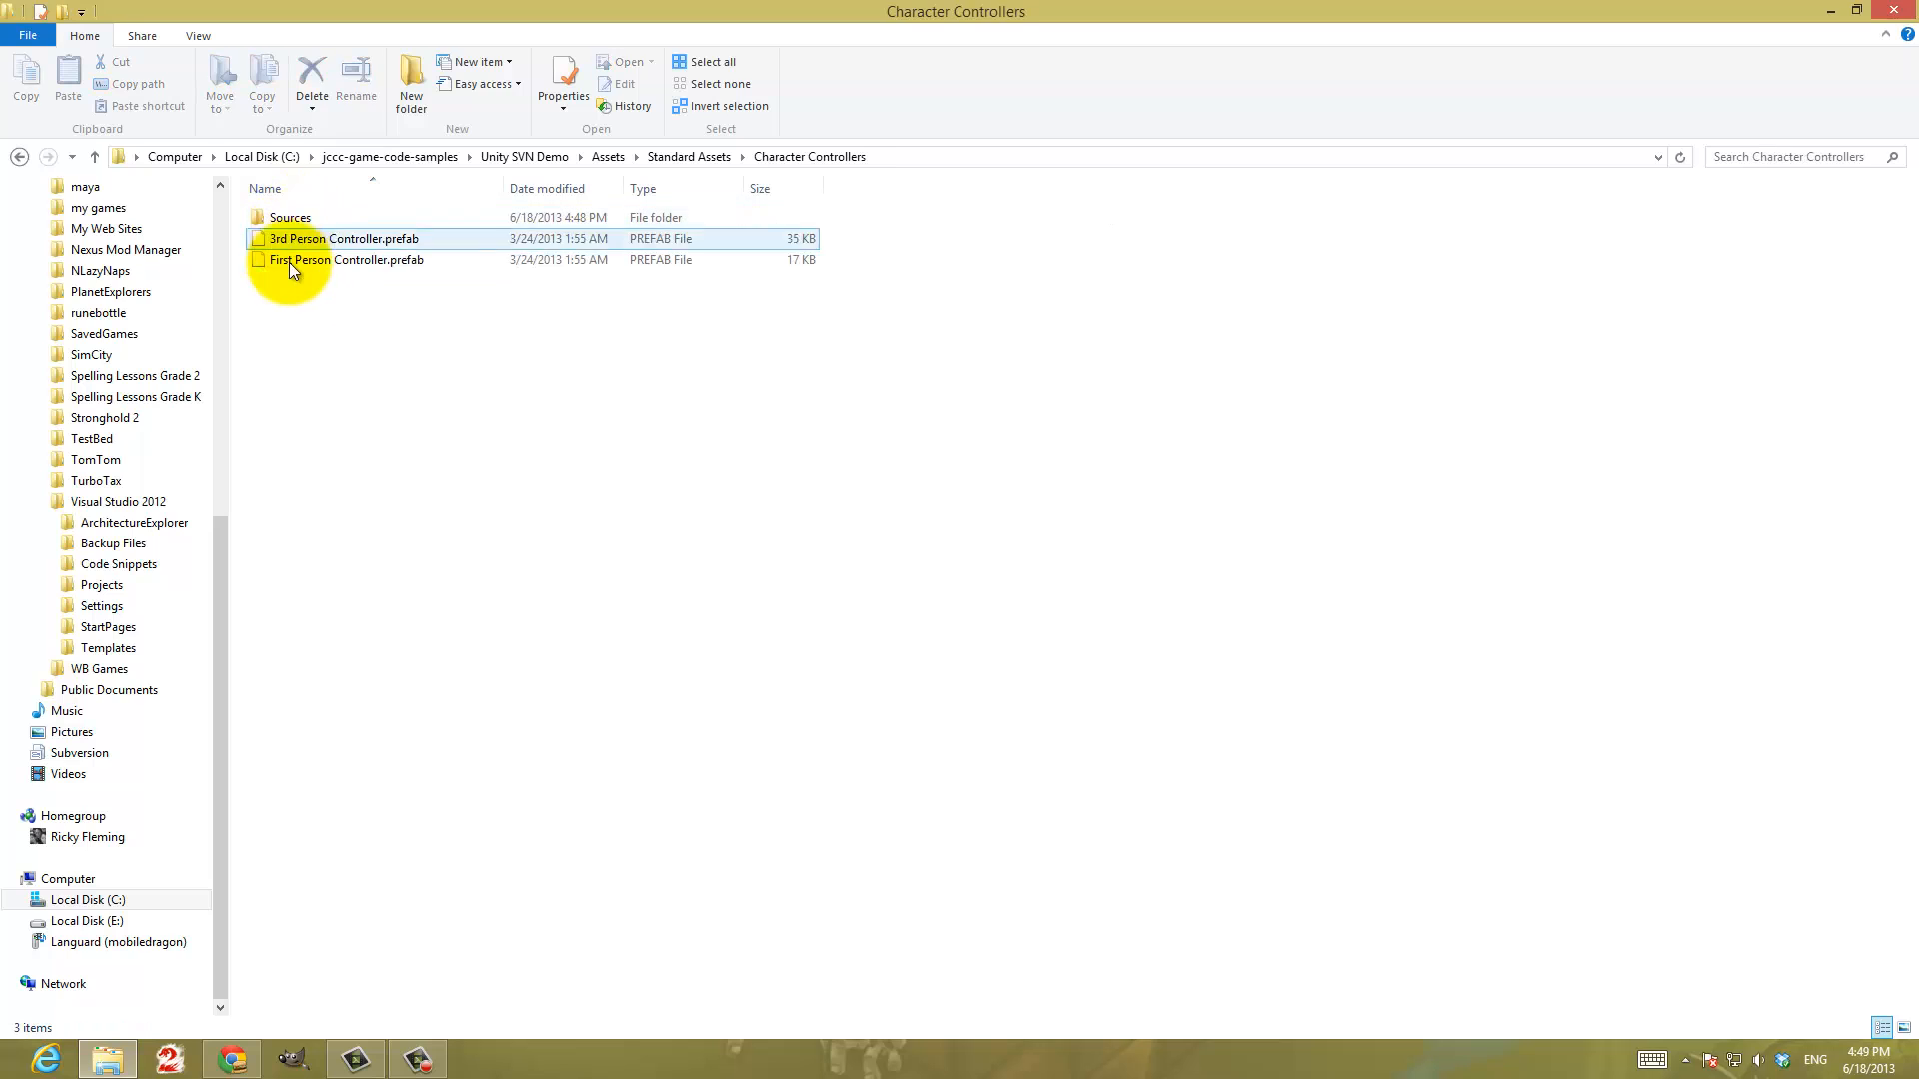
click(17, 152)
click(17, 152)
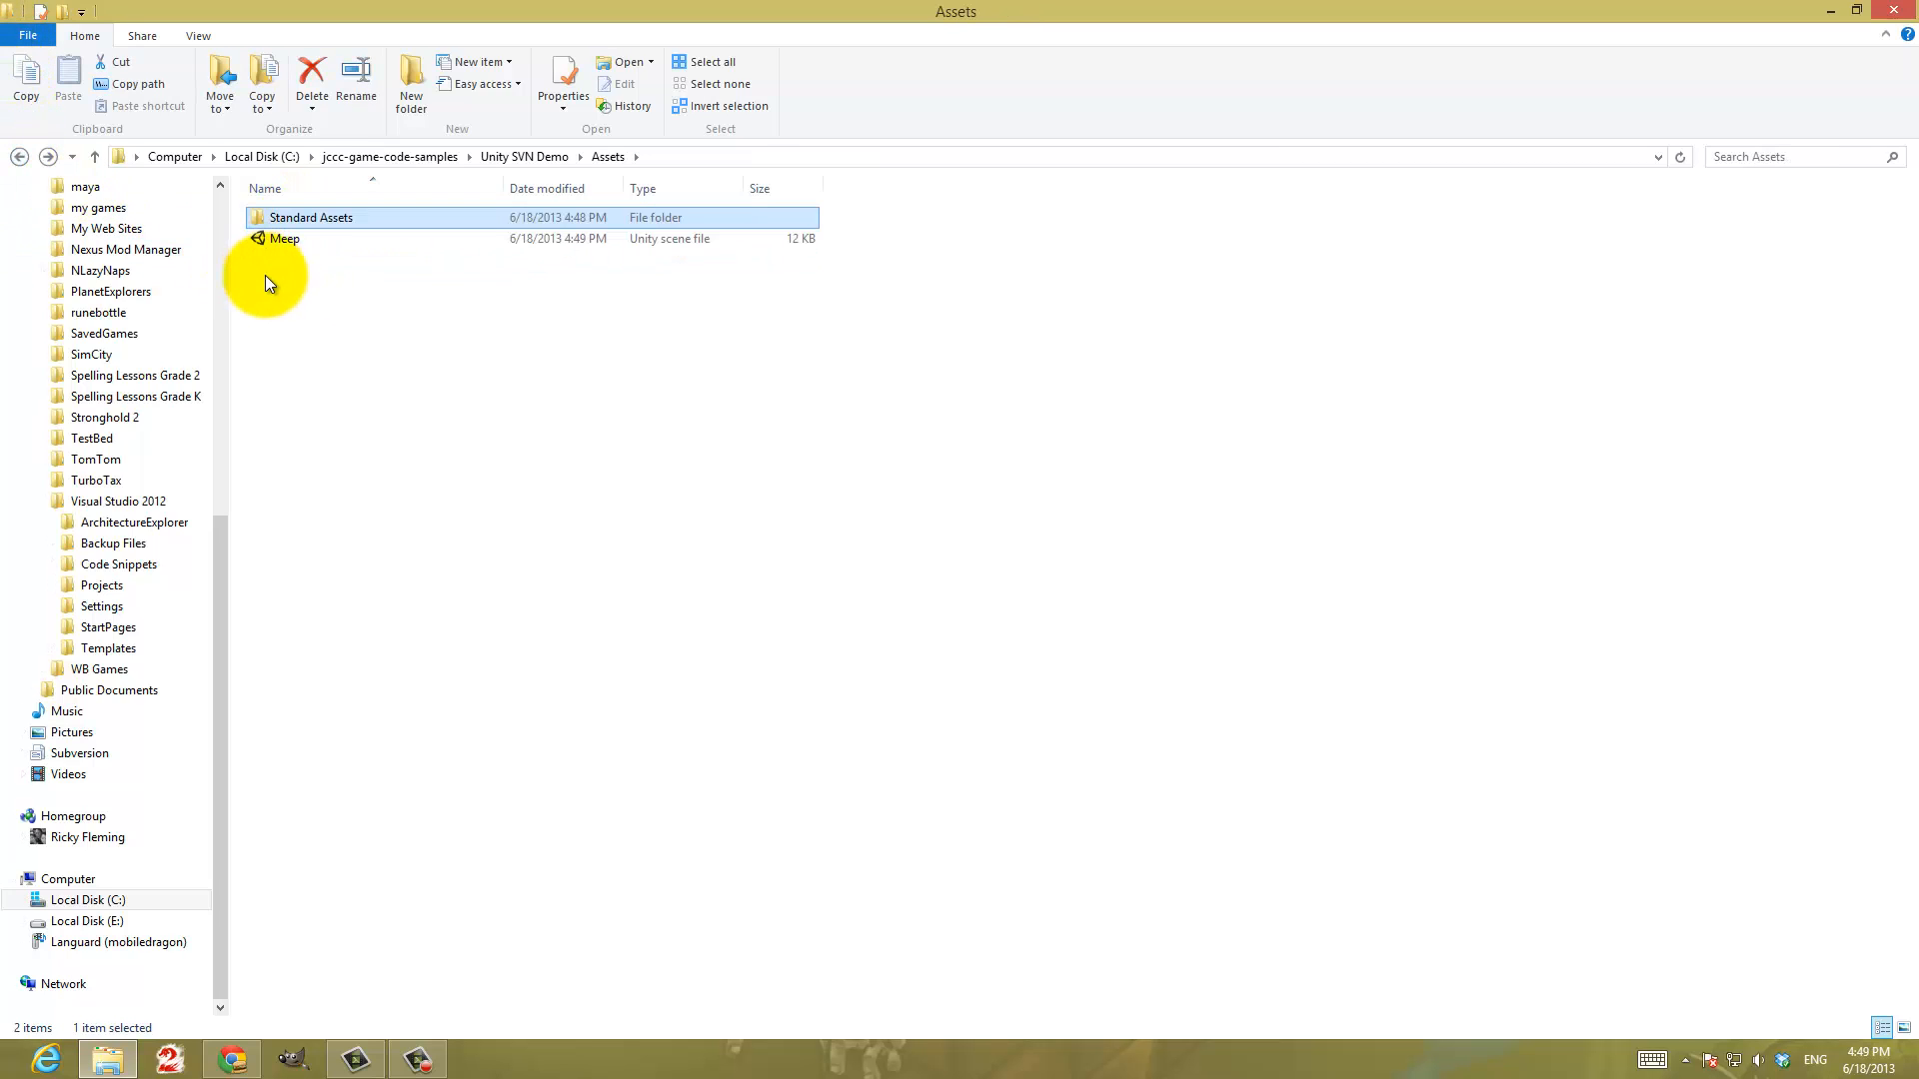
click(19, 157)
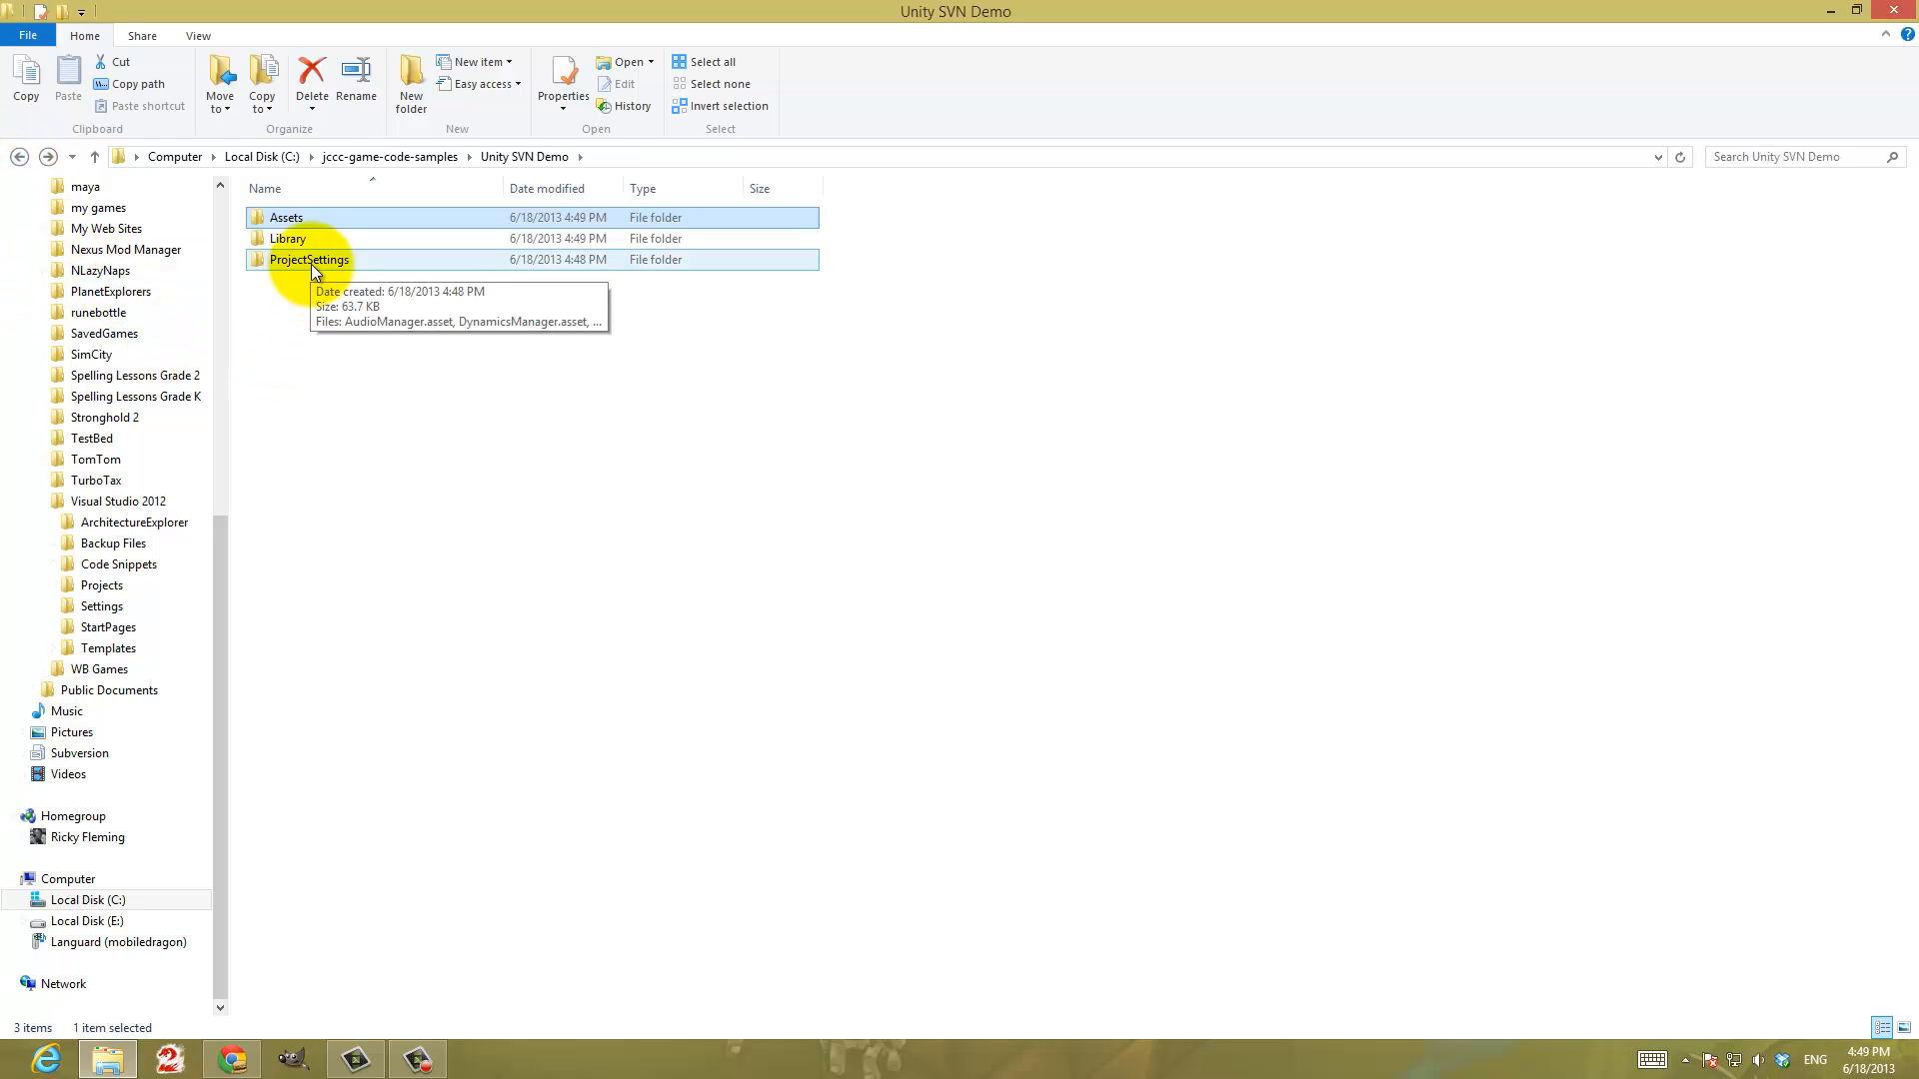
click(339, 238)
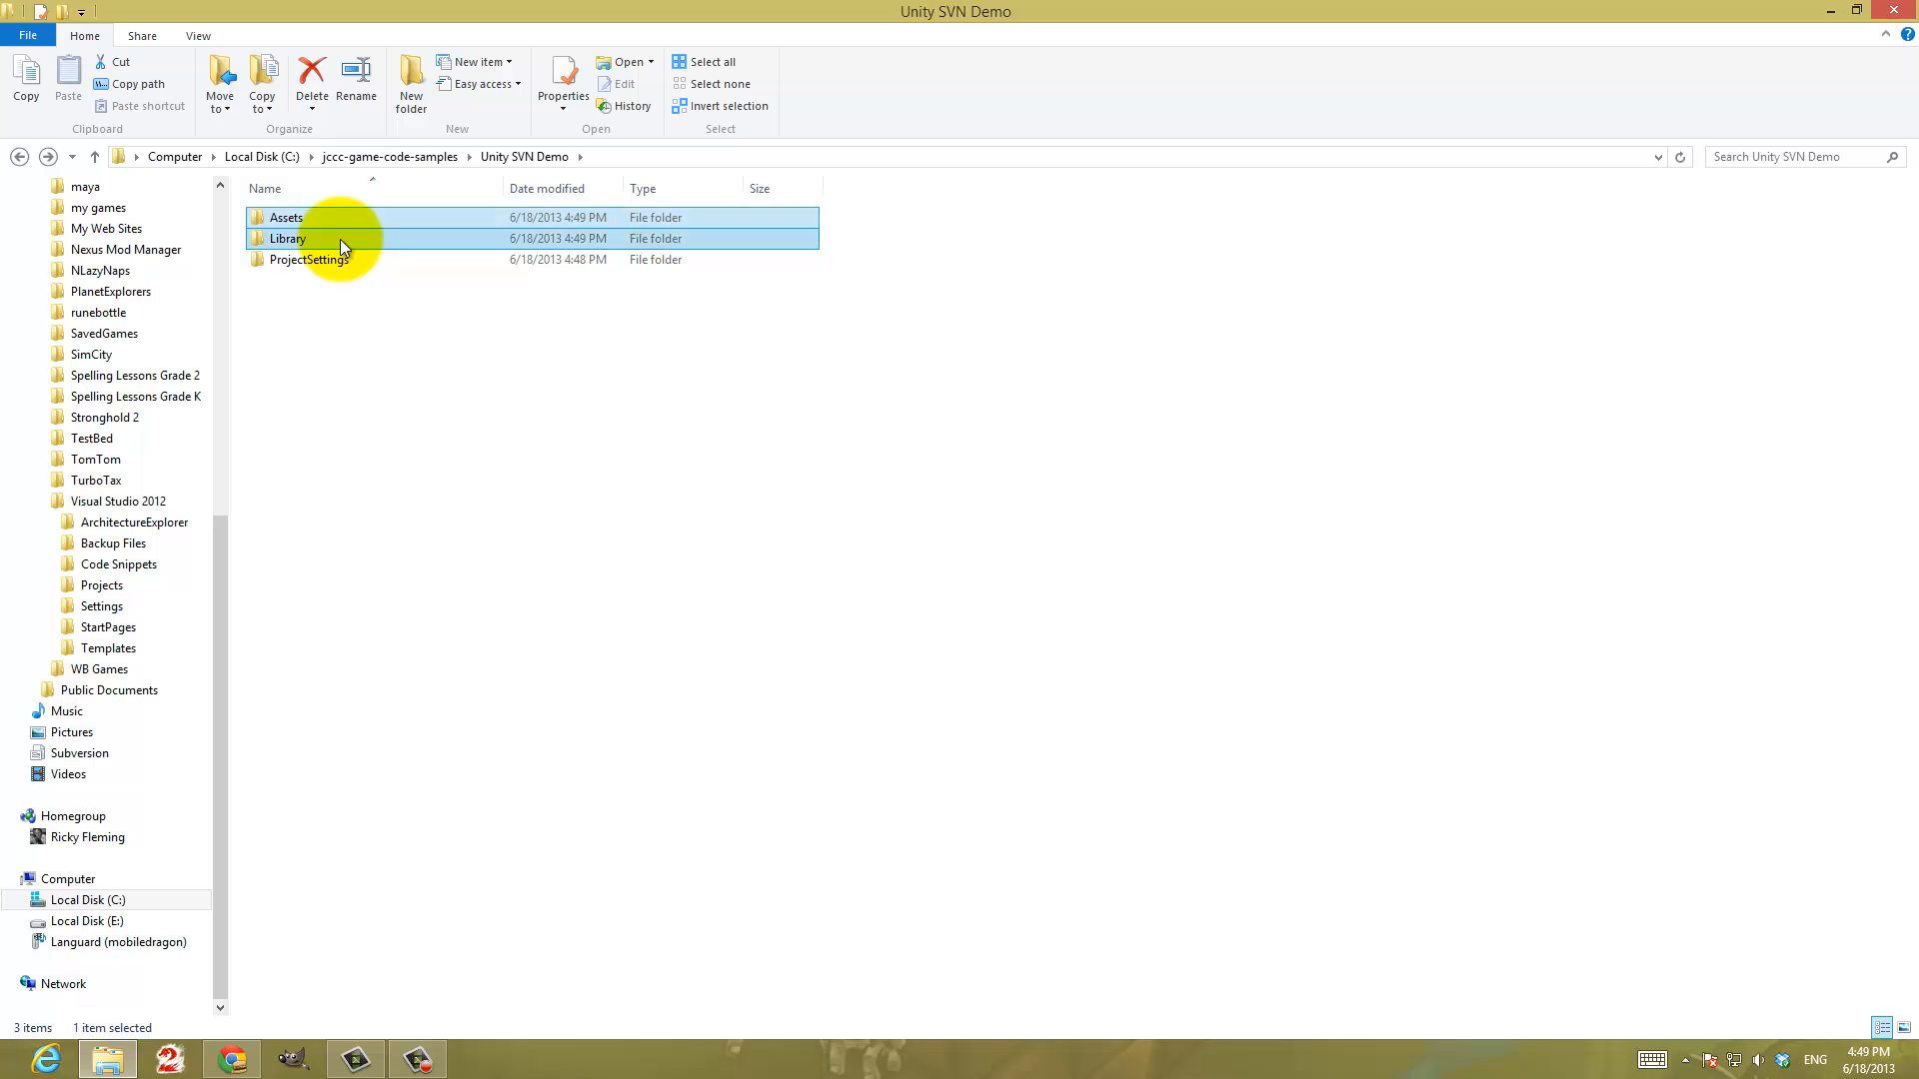
double_click(340, 238)
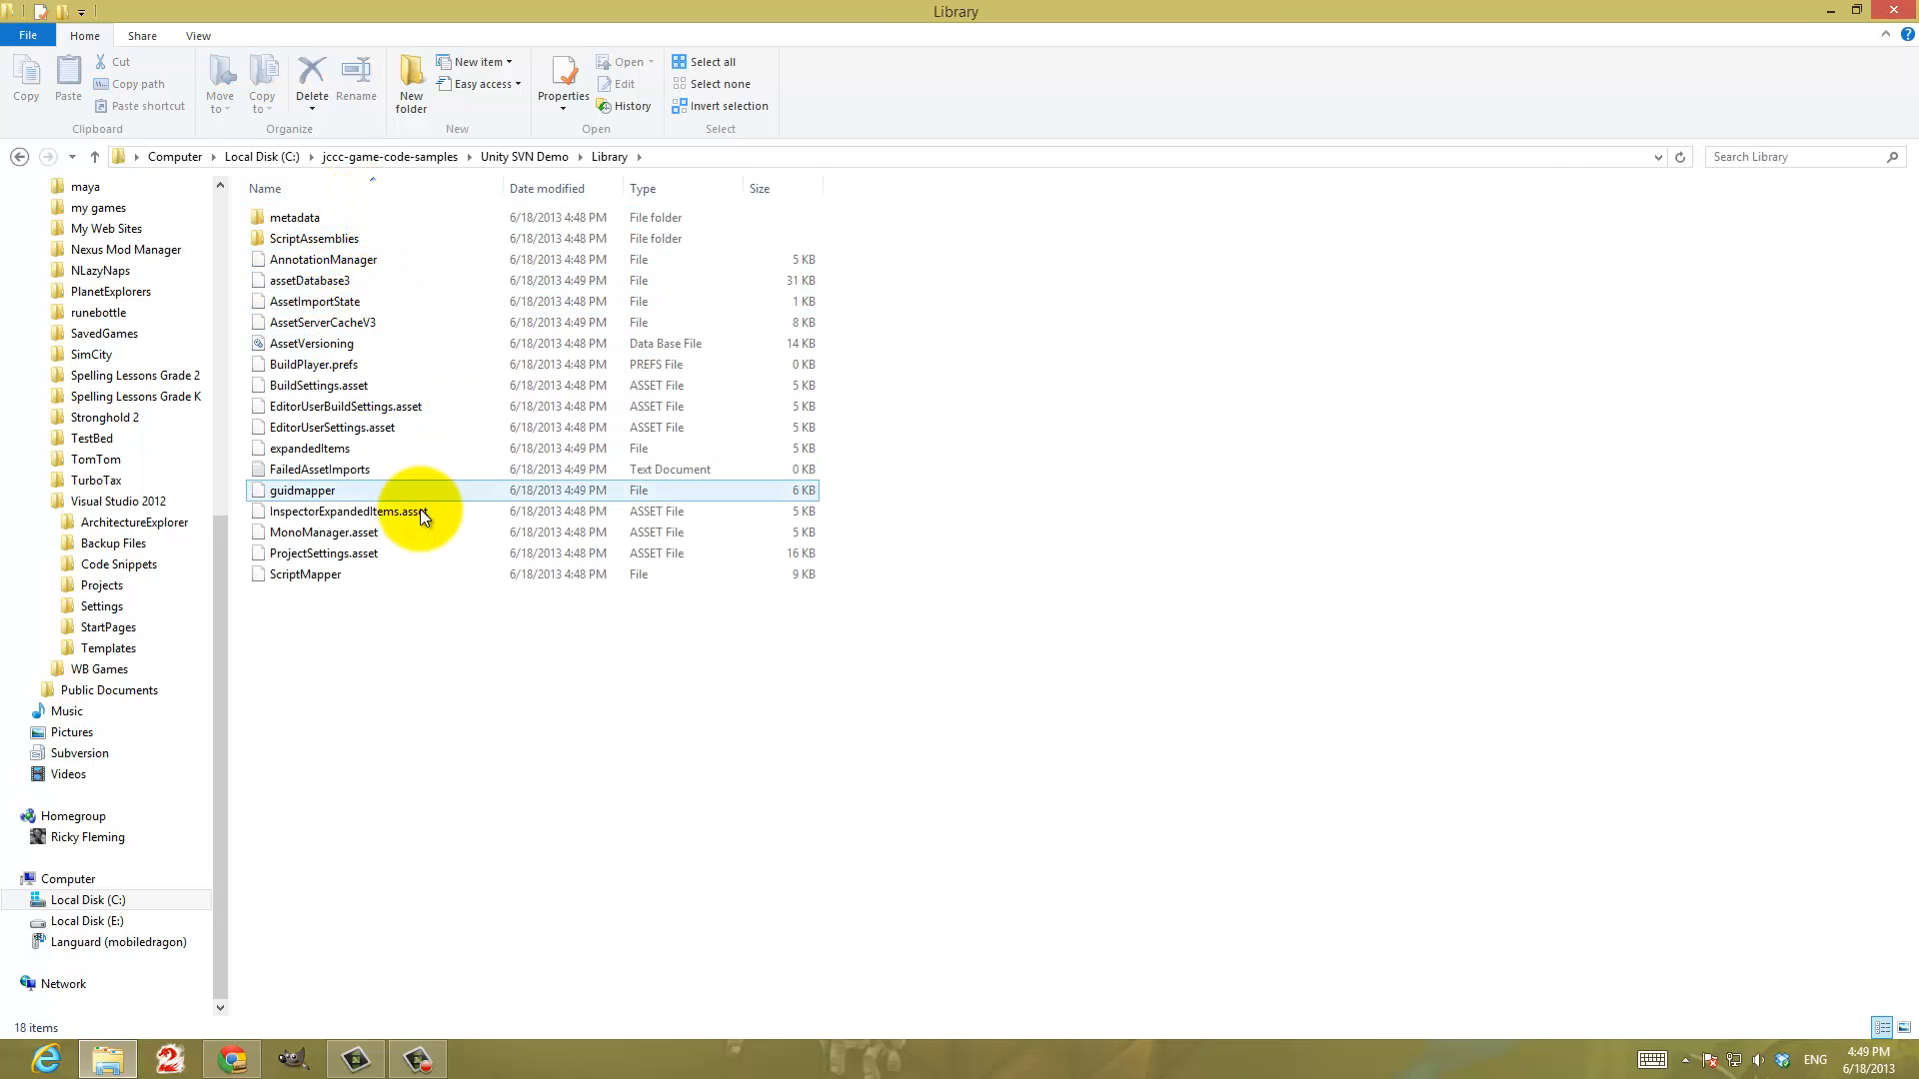
Examine the metadata folder inside Library, then return to the jccc-game-code-samples folder
double_click(304, 218)
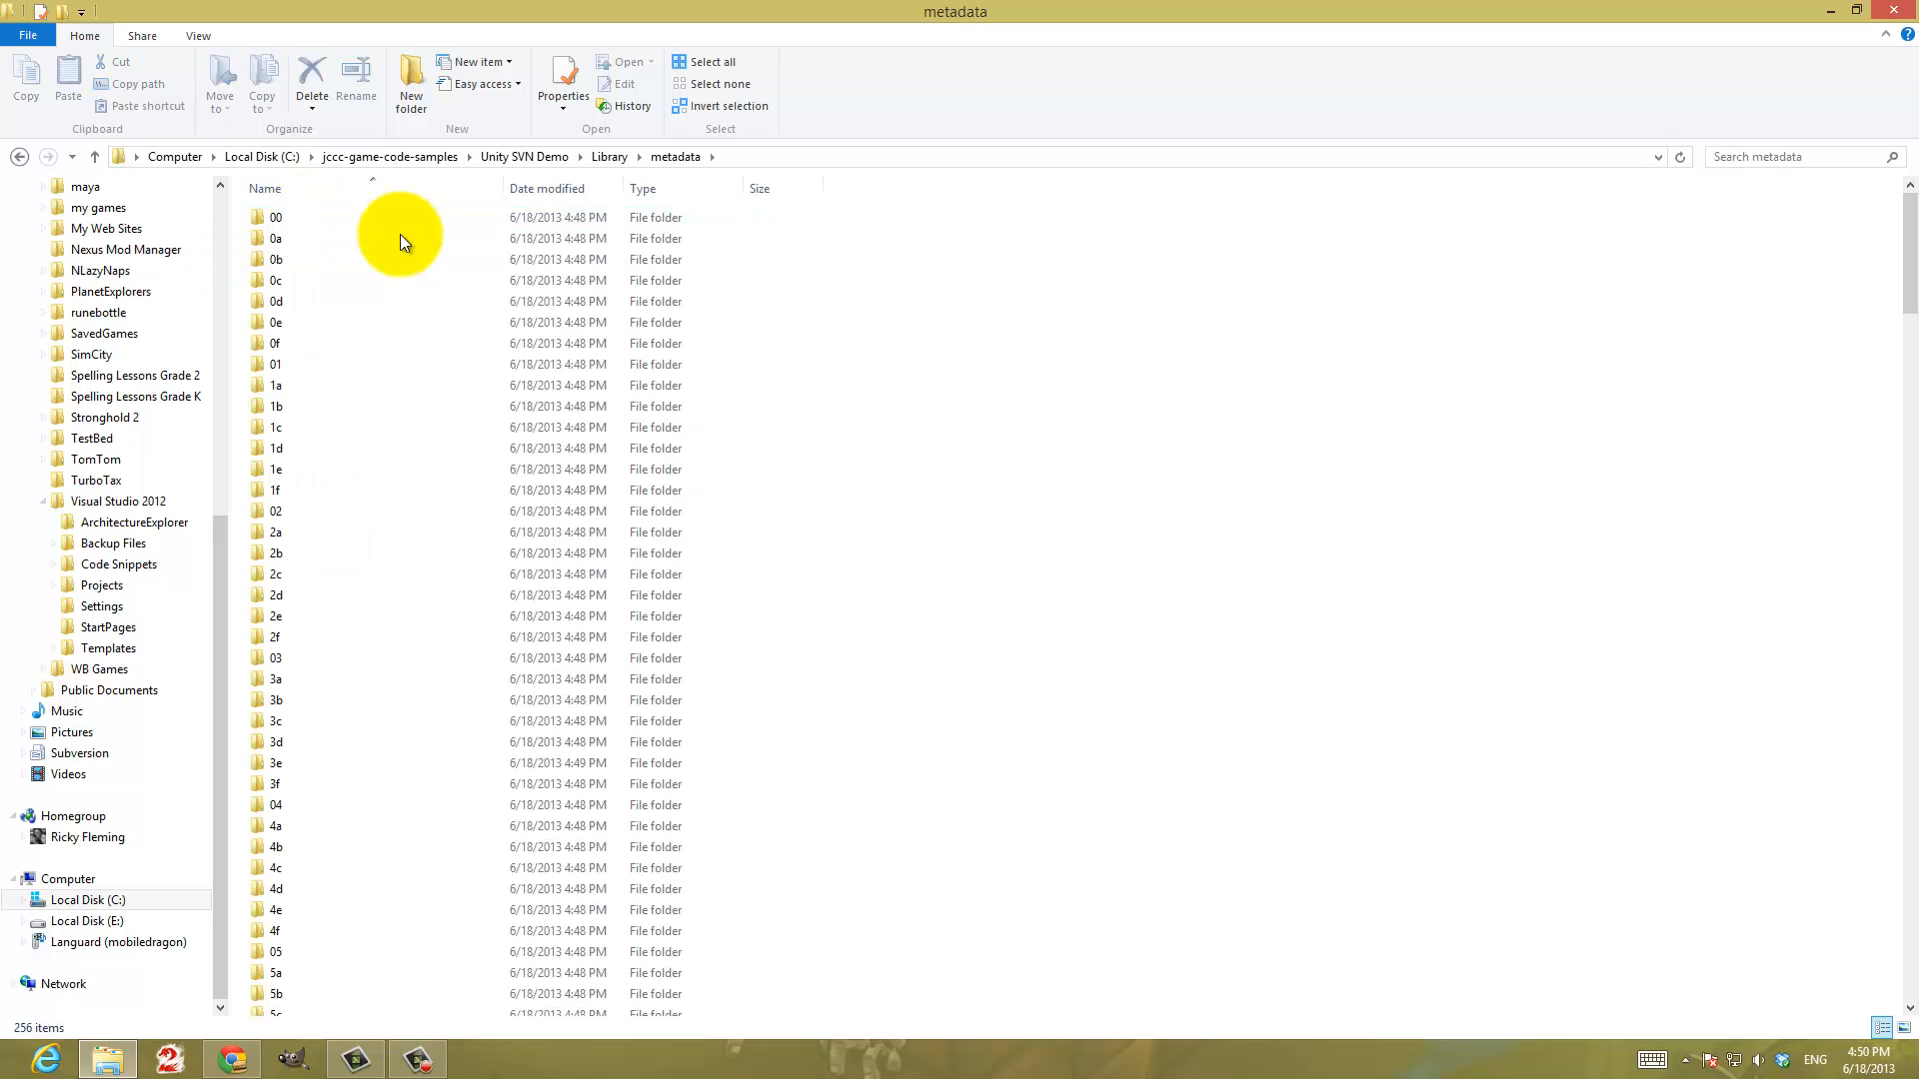
click(20, 157)
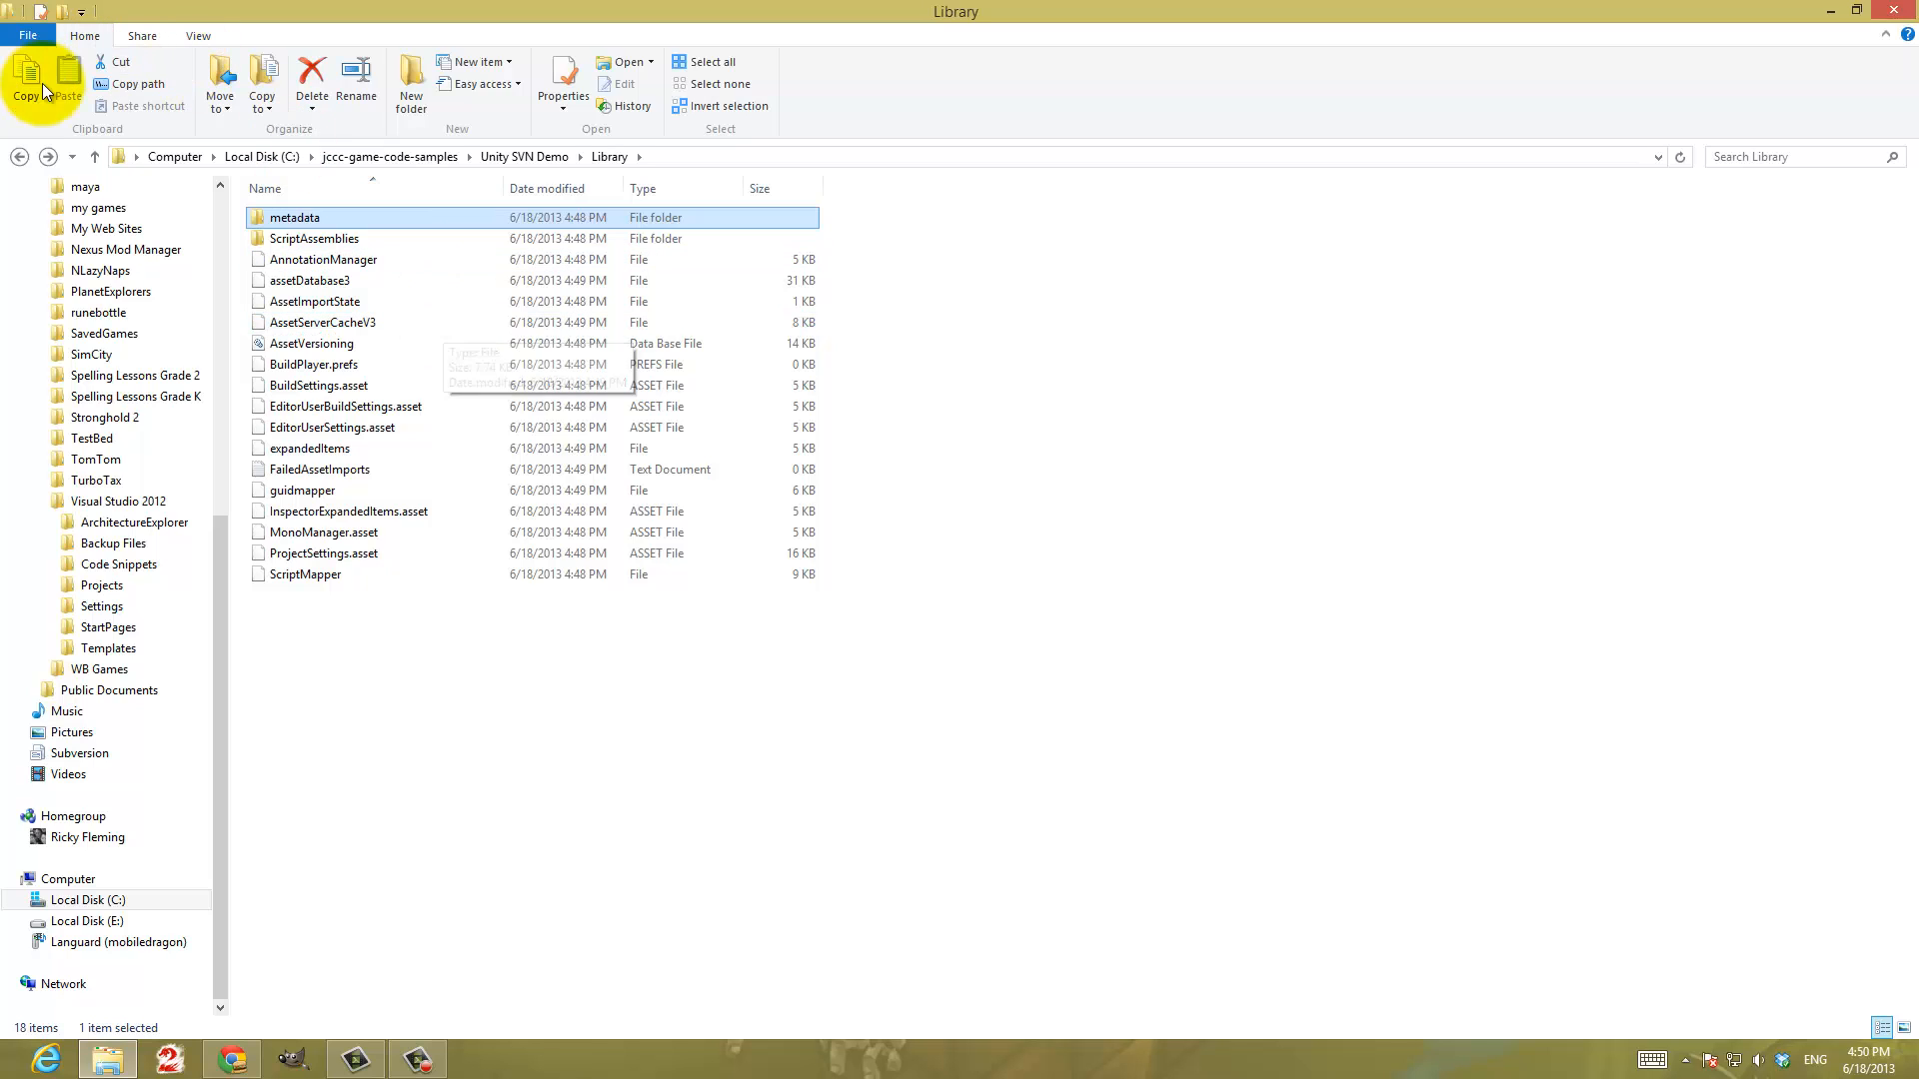
click(20, 156)
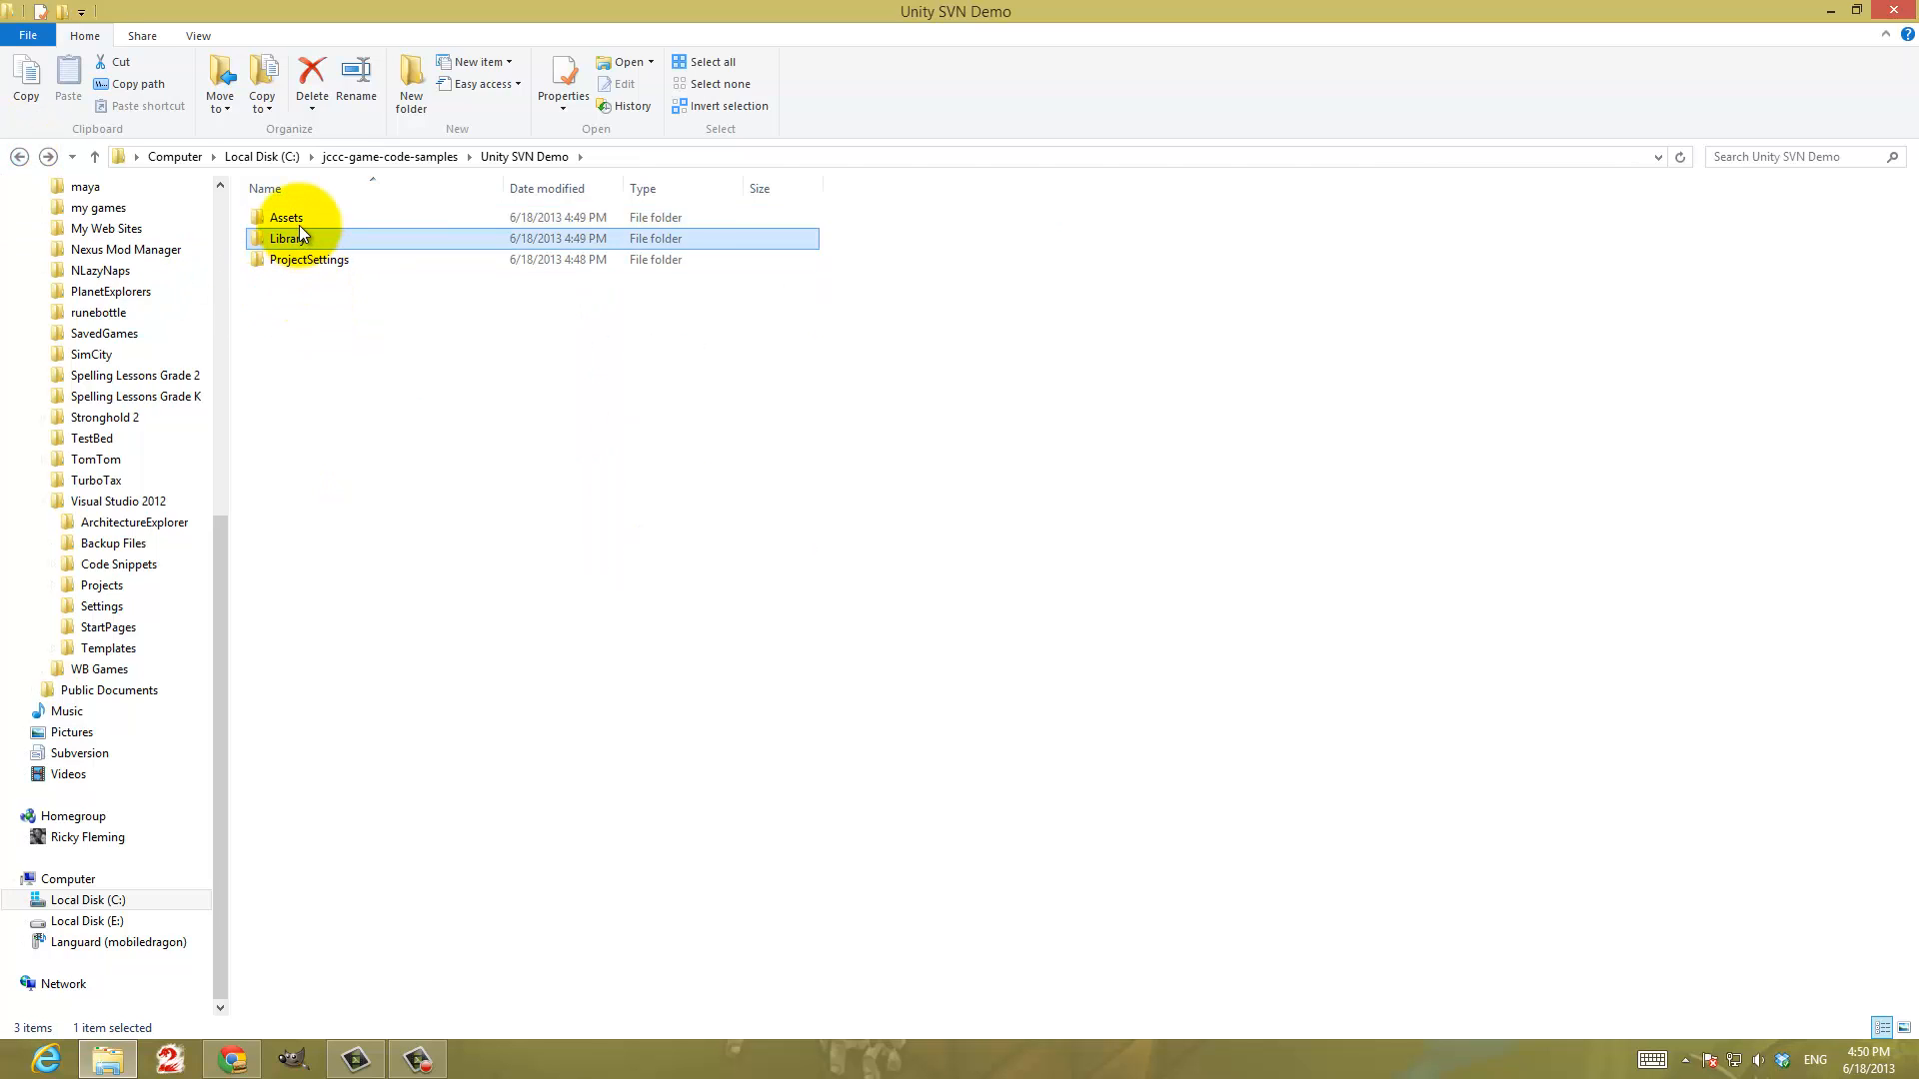
click(310, 259)
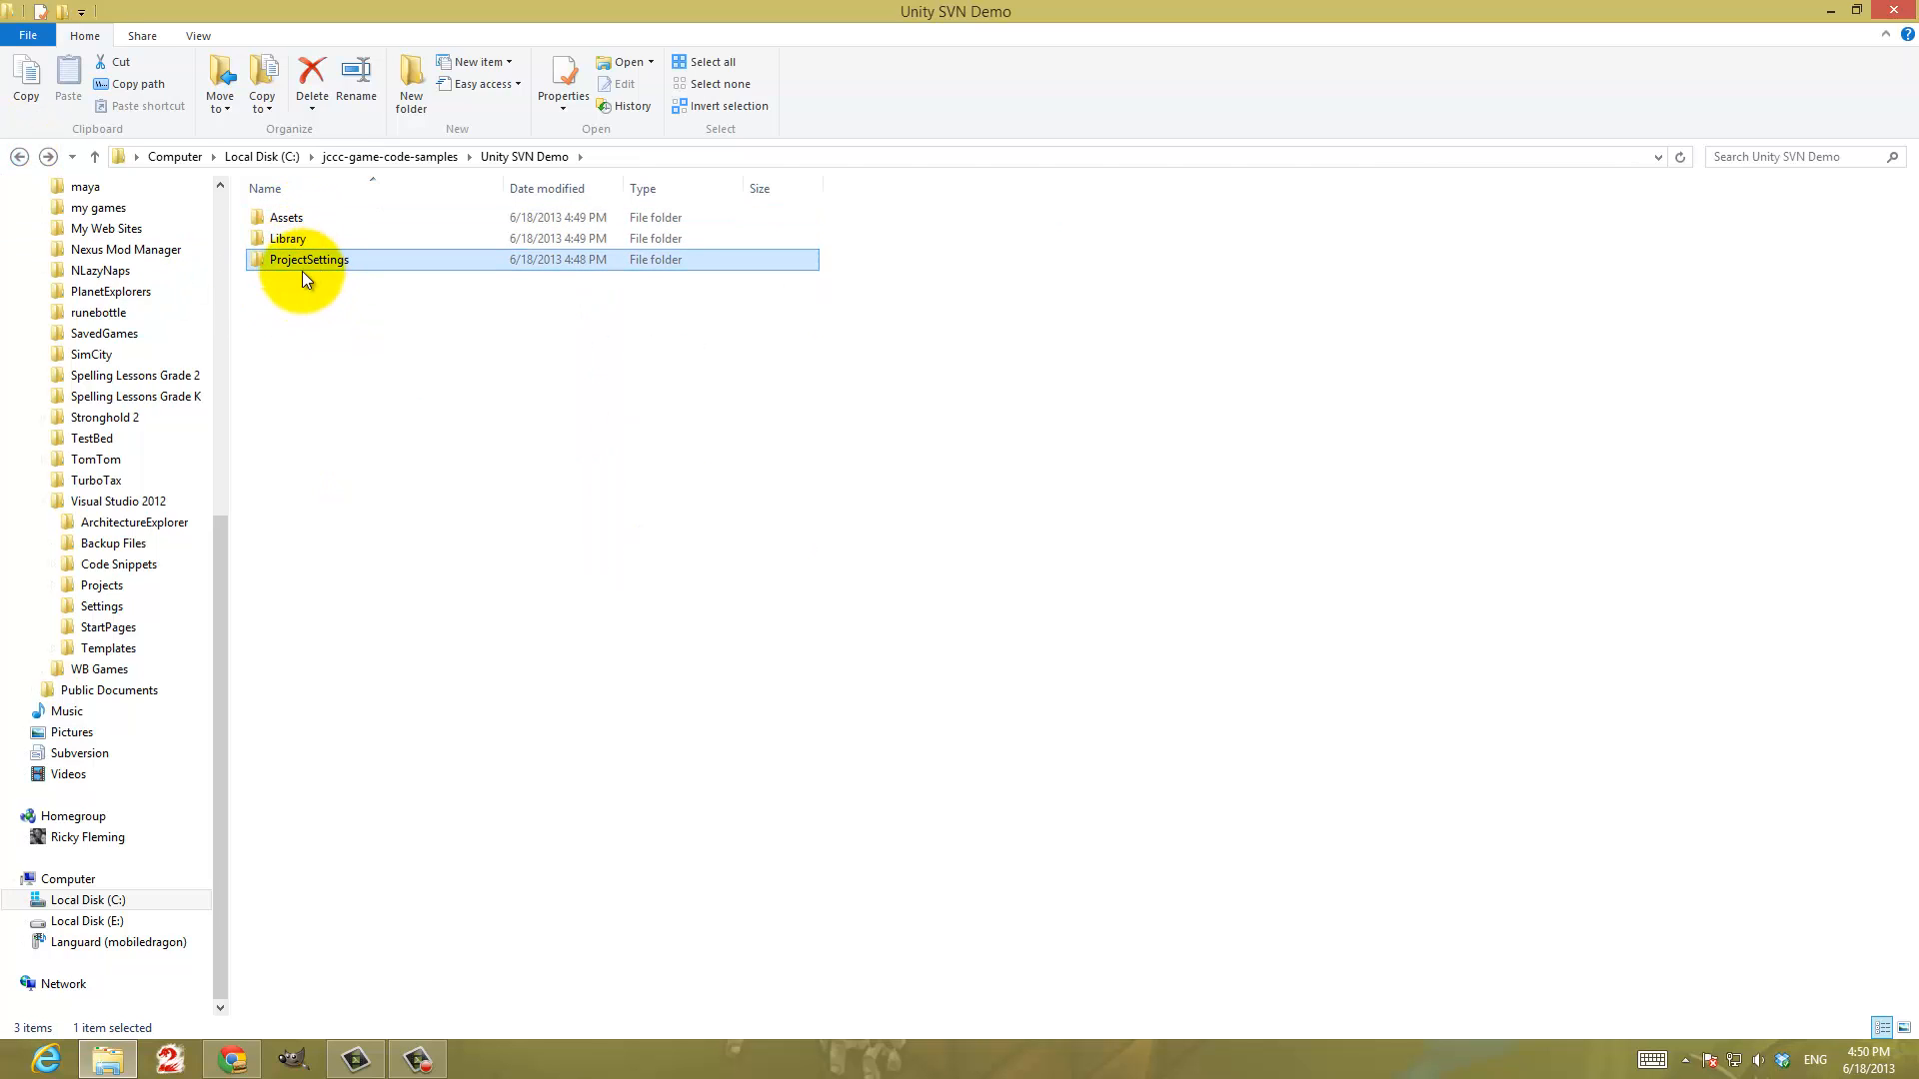
click(19, 157)
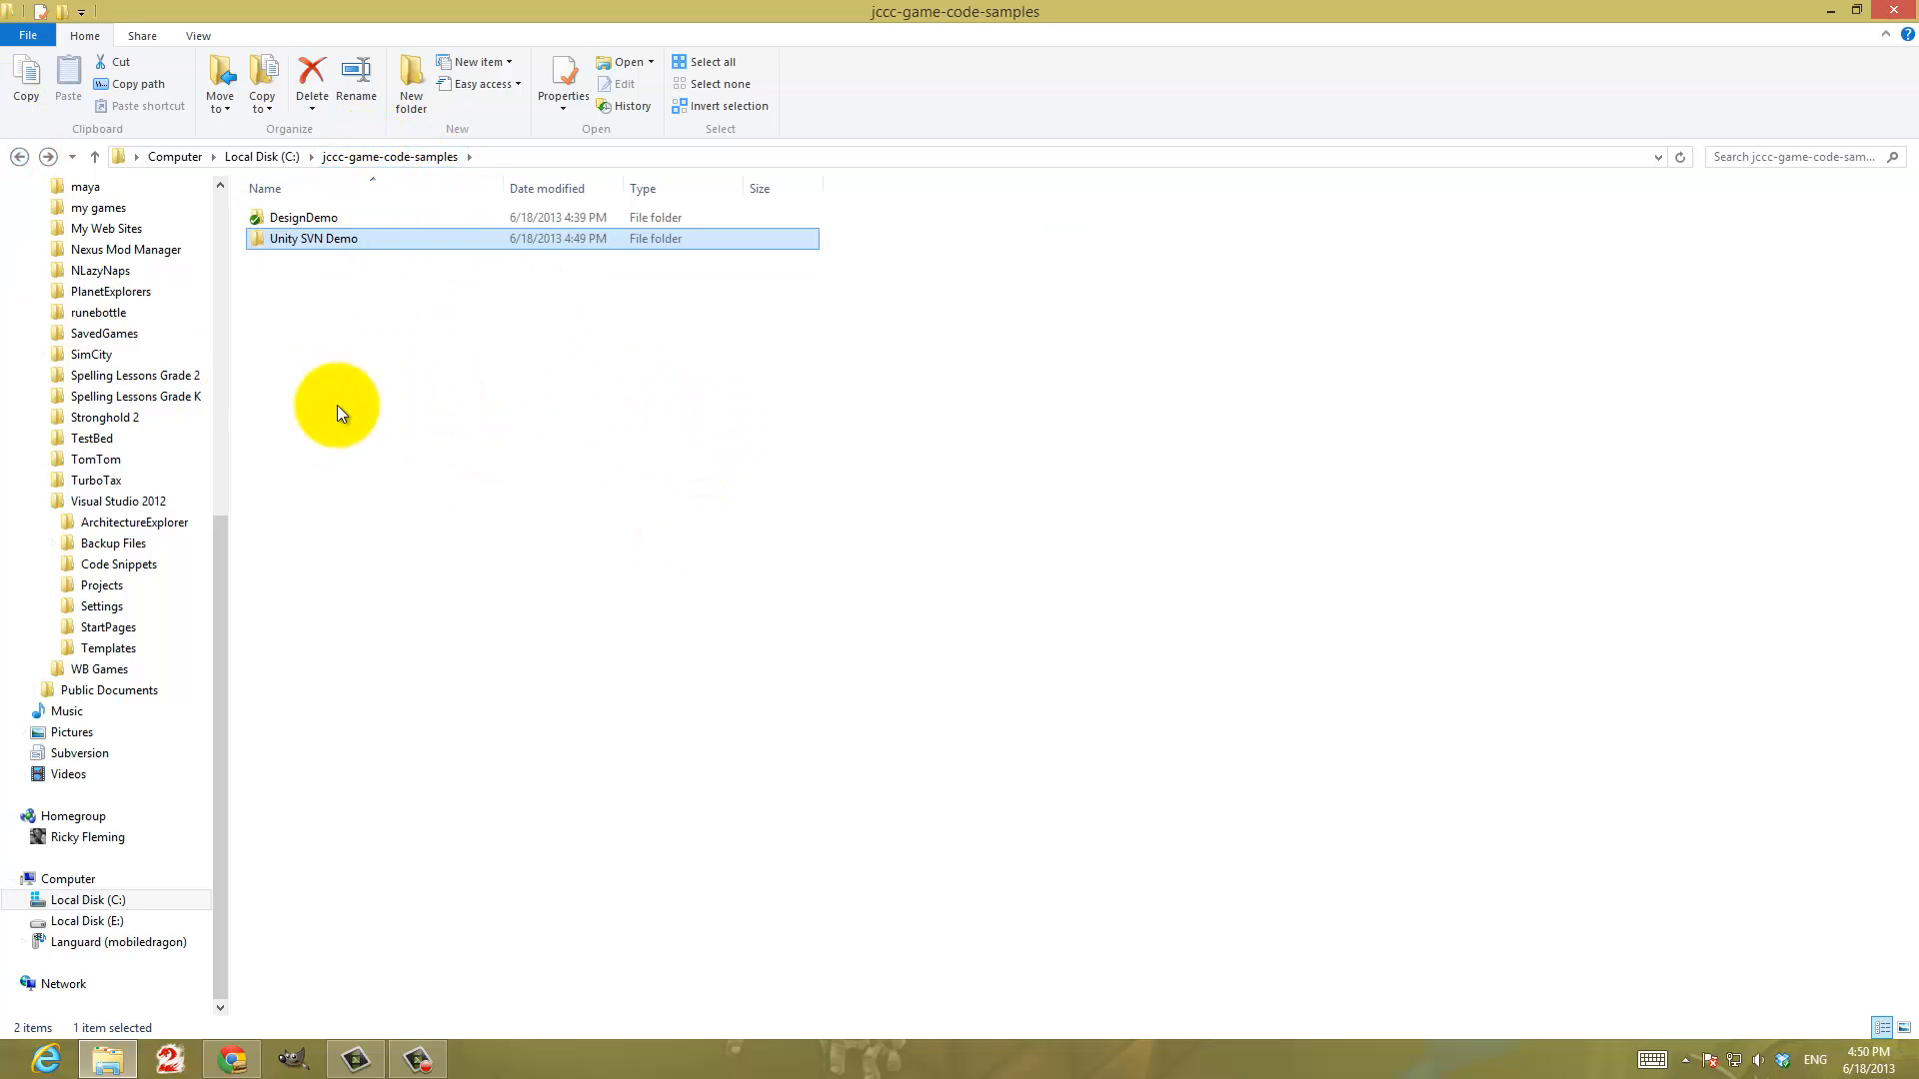
Add the Unity SVN Demo folder with all its listed files to version control through TortoiseSVN
right_click(280, 242)
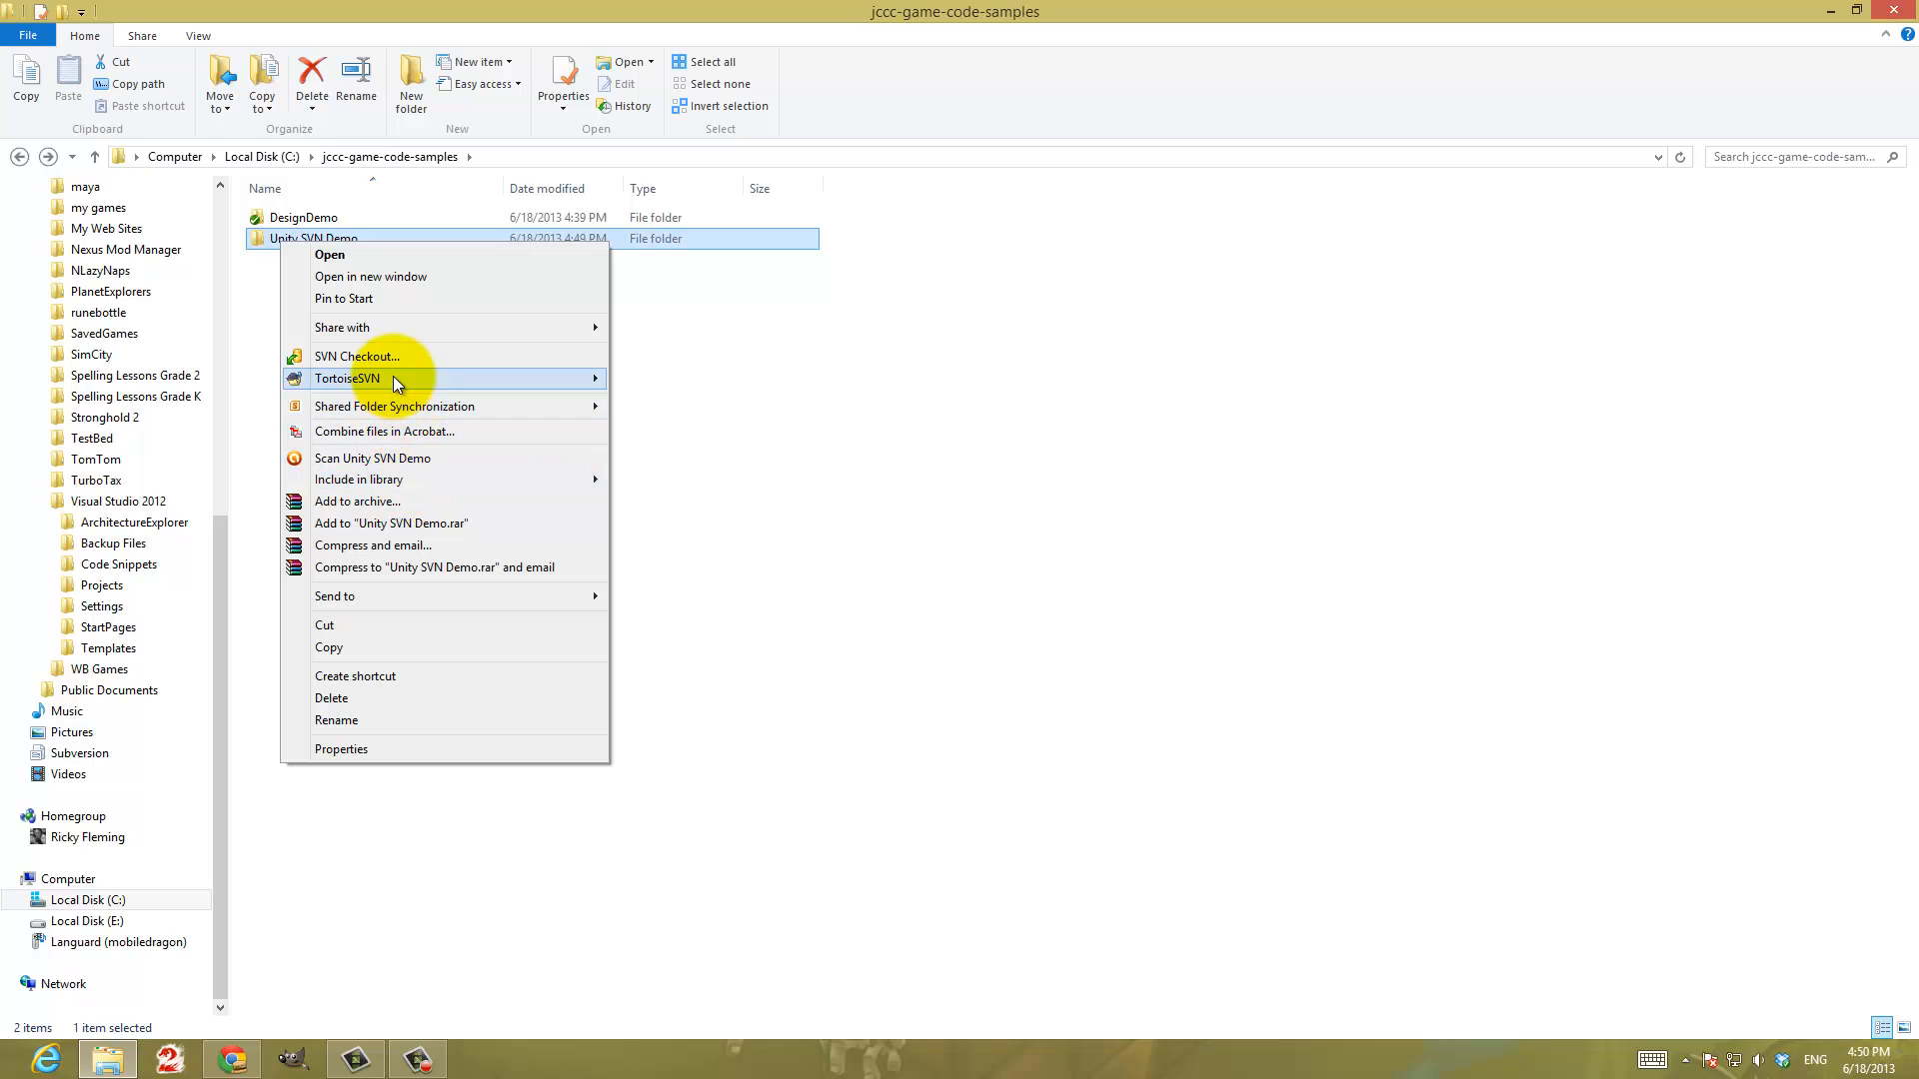
mouse_move(392, 376)
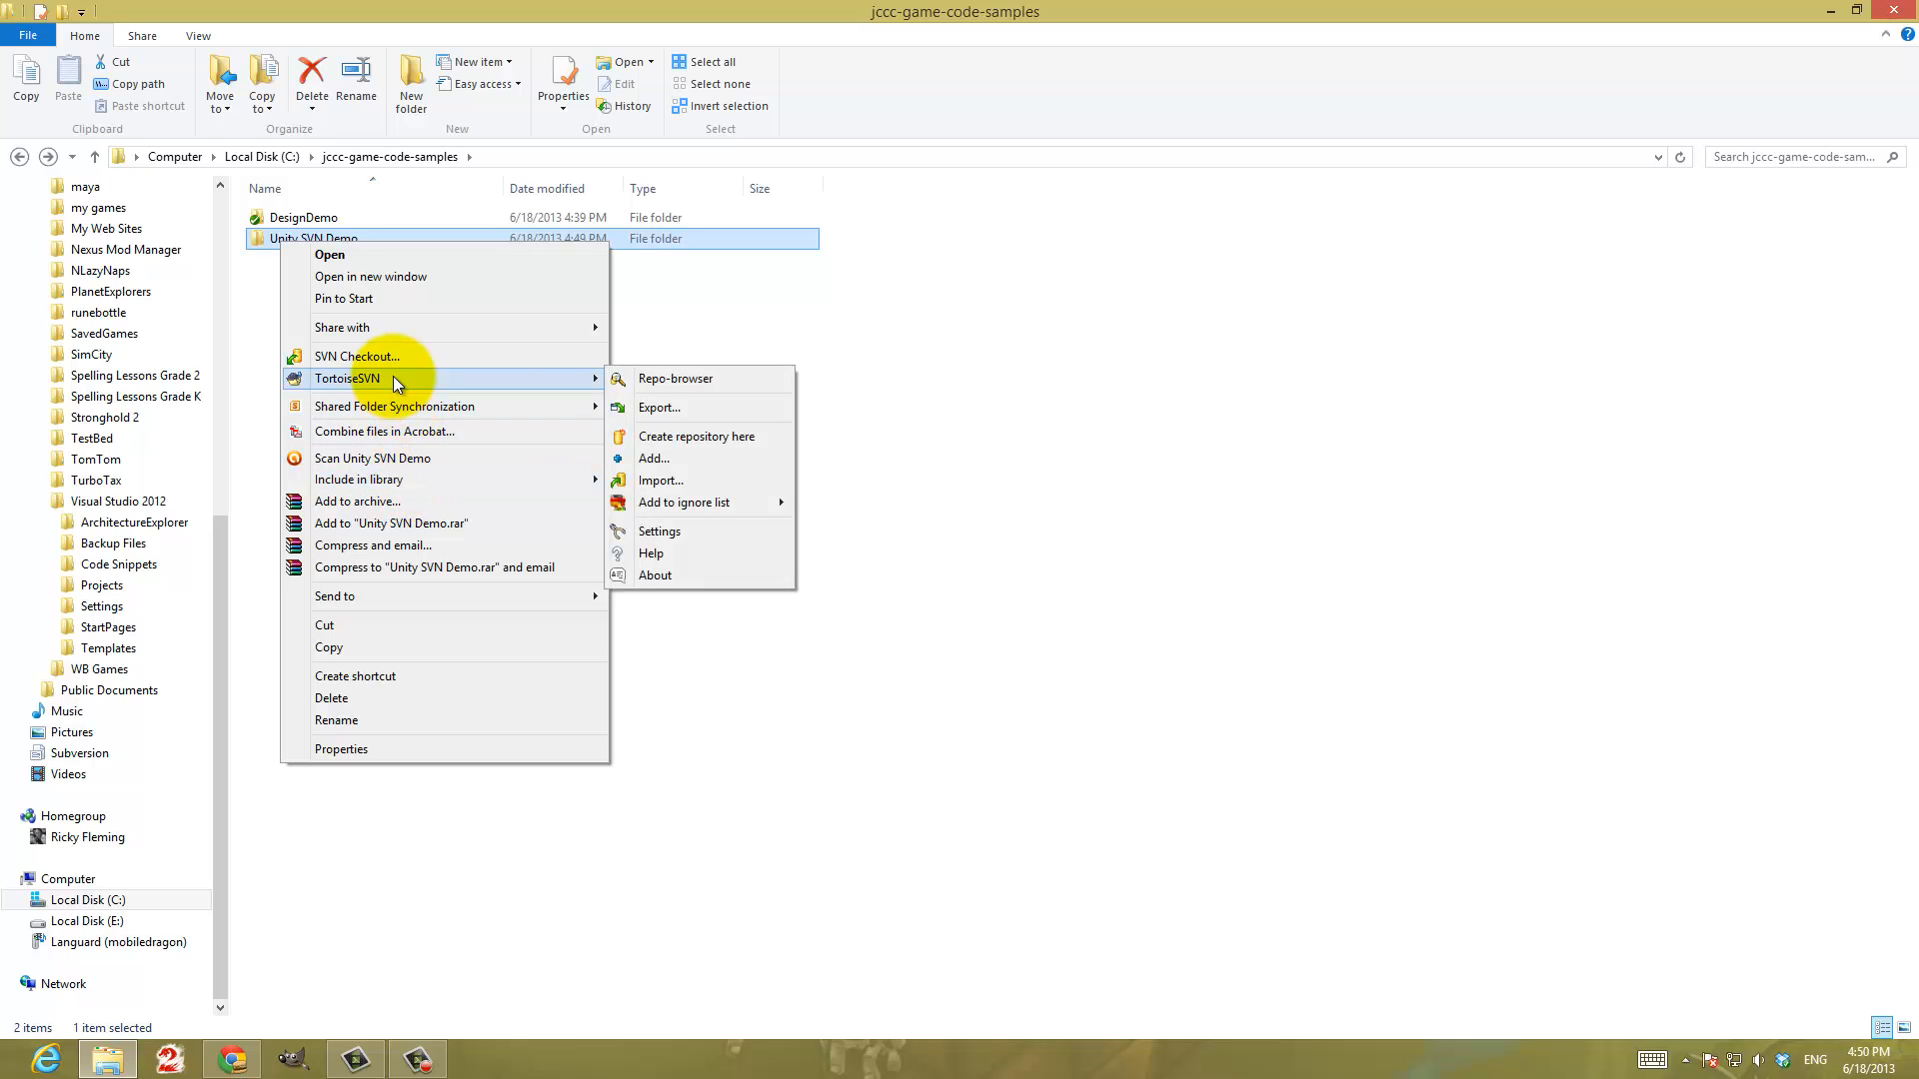
click(710, 461)
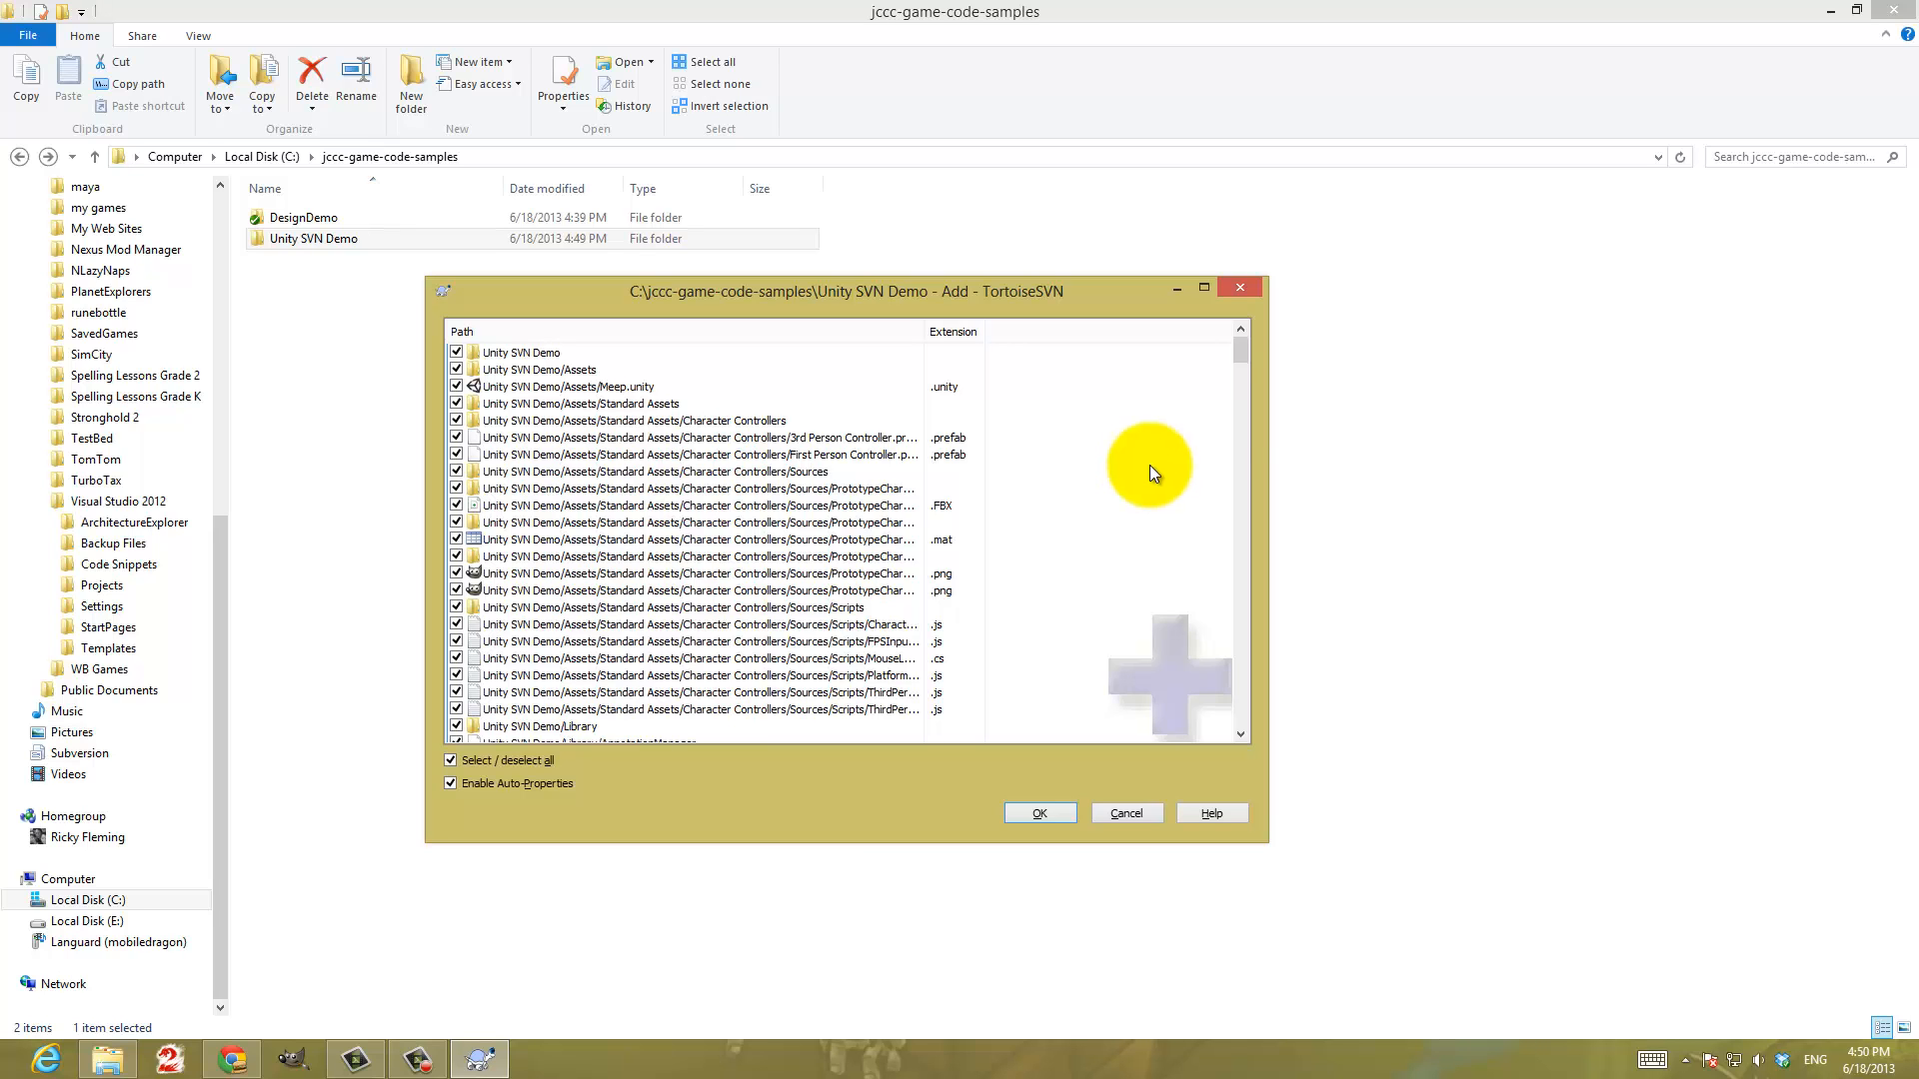
drag(1243, 360, 1261, 740)
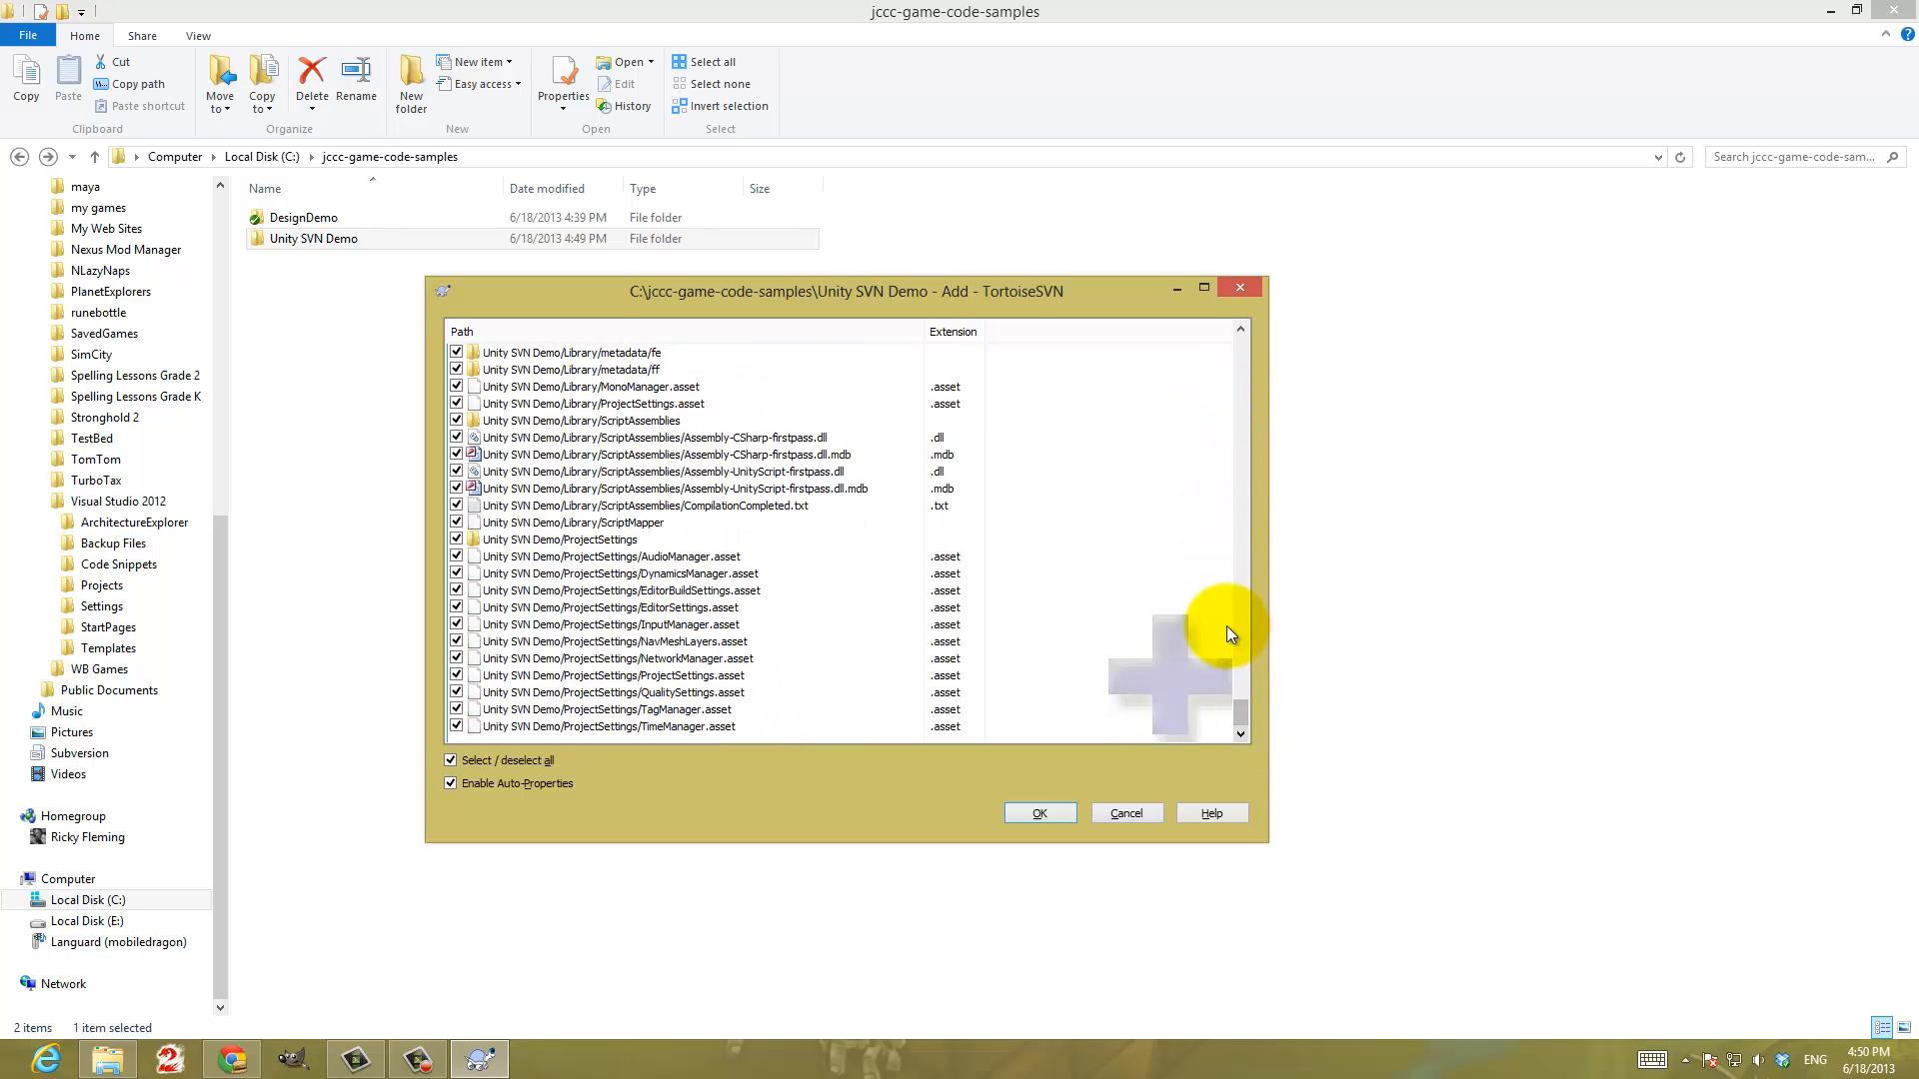
click(1039, 814)
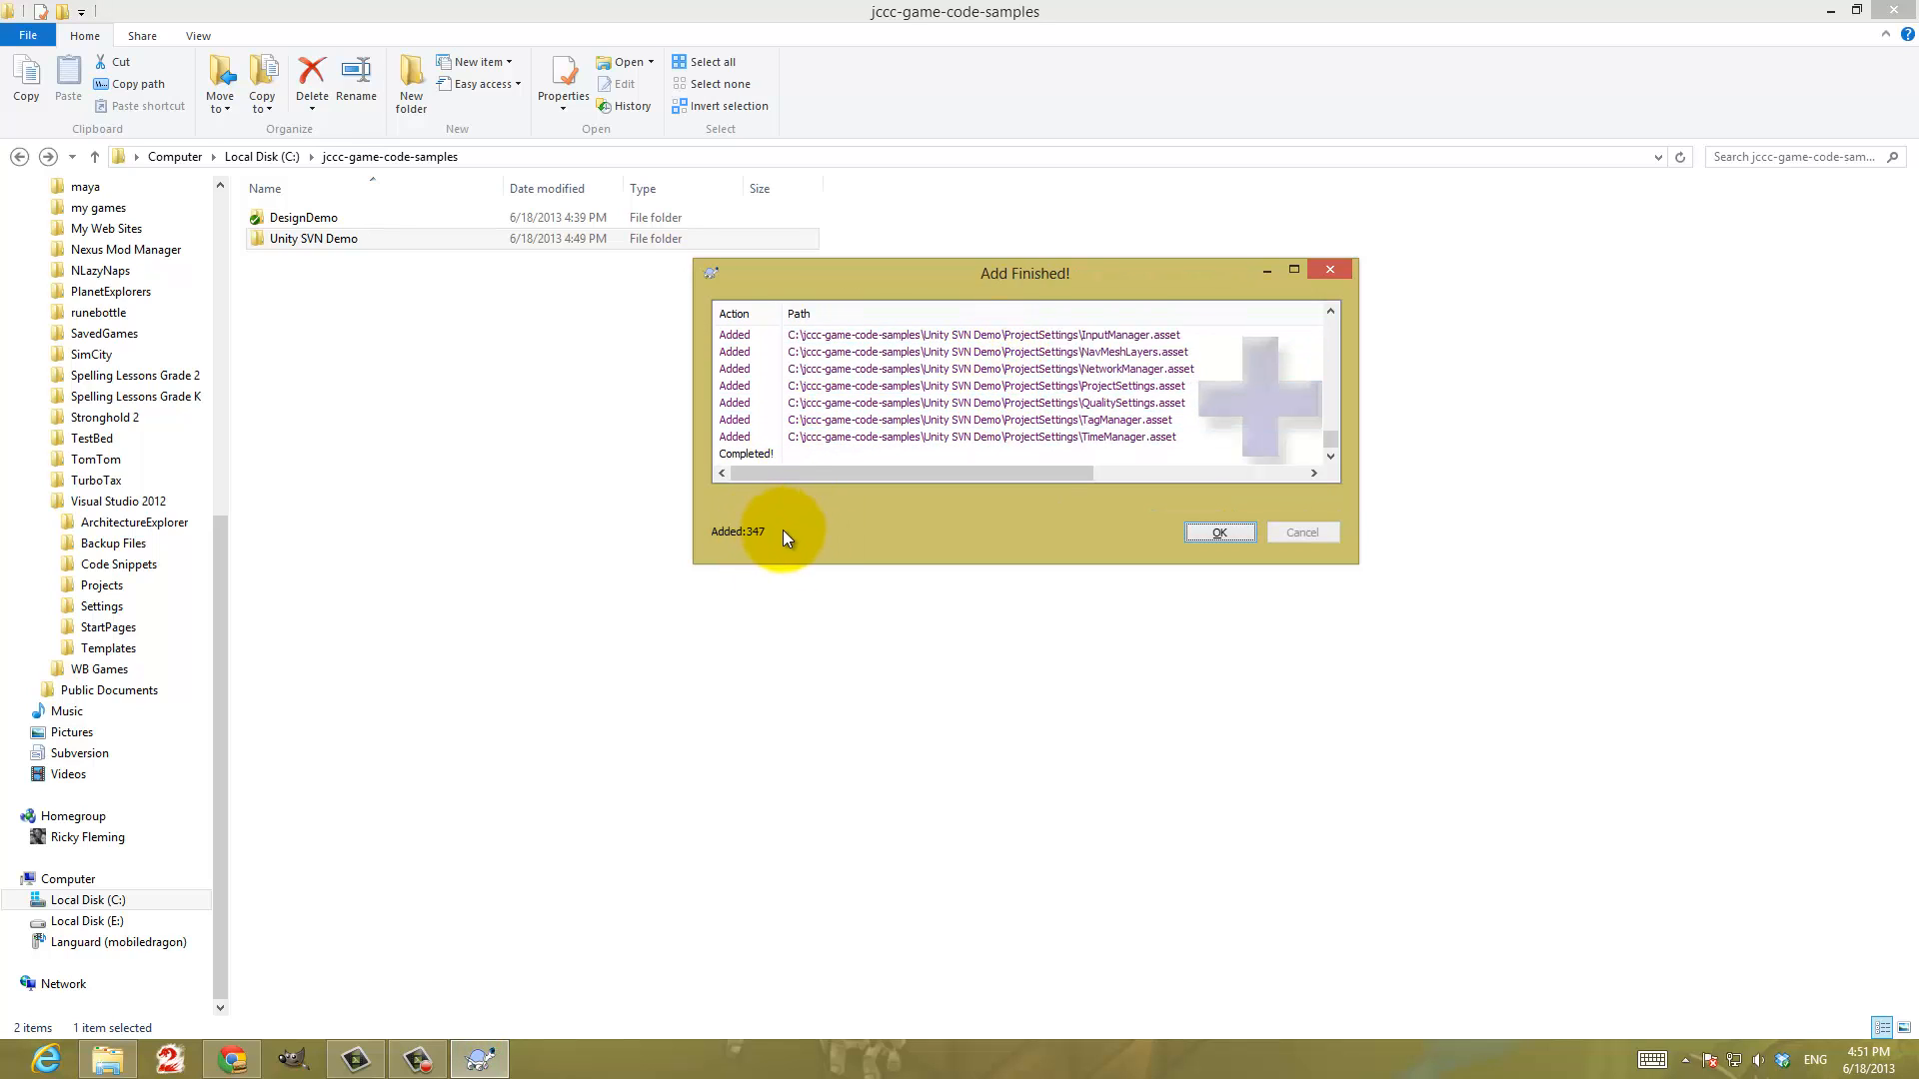
click(1219, 533)
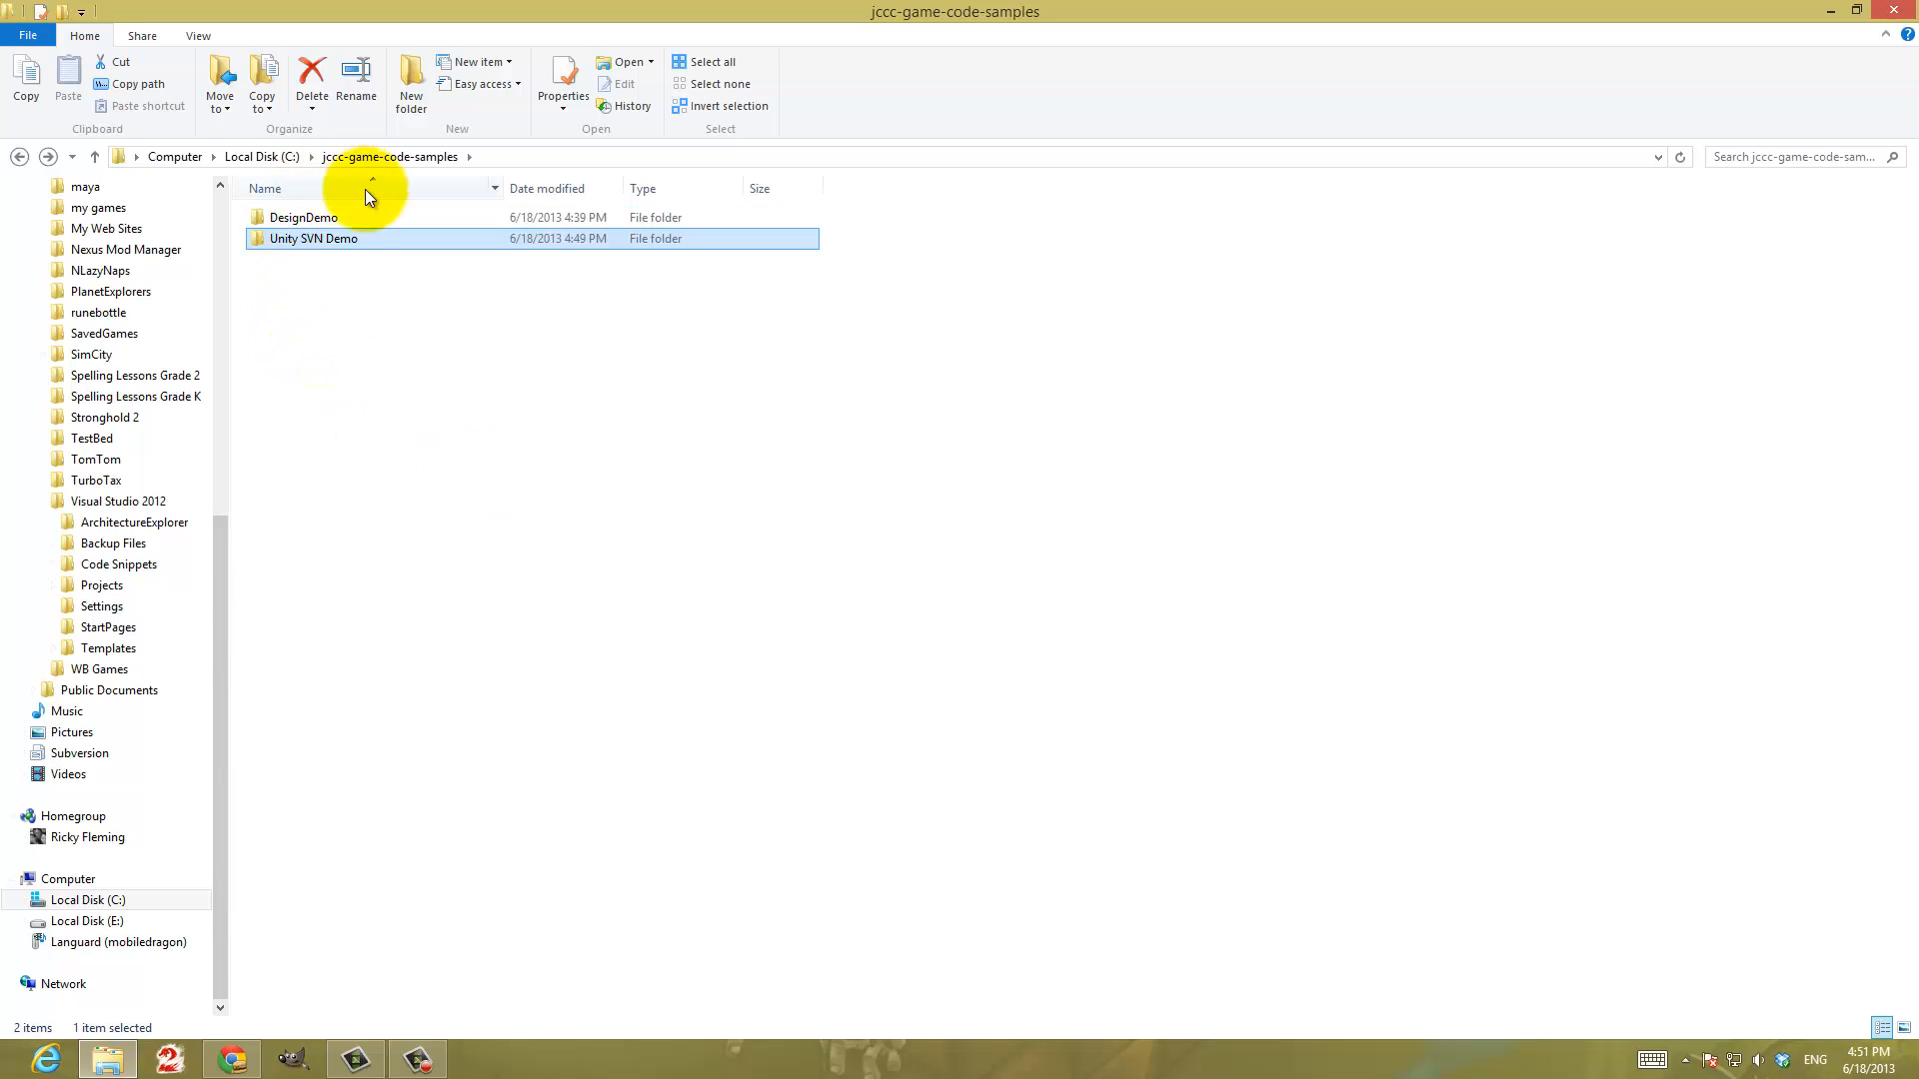
Commit the added Unity SVN Demo files from the C:\jccc-game-code-samples working copy to the repository trunk
click(262, 157)
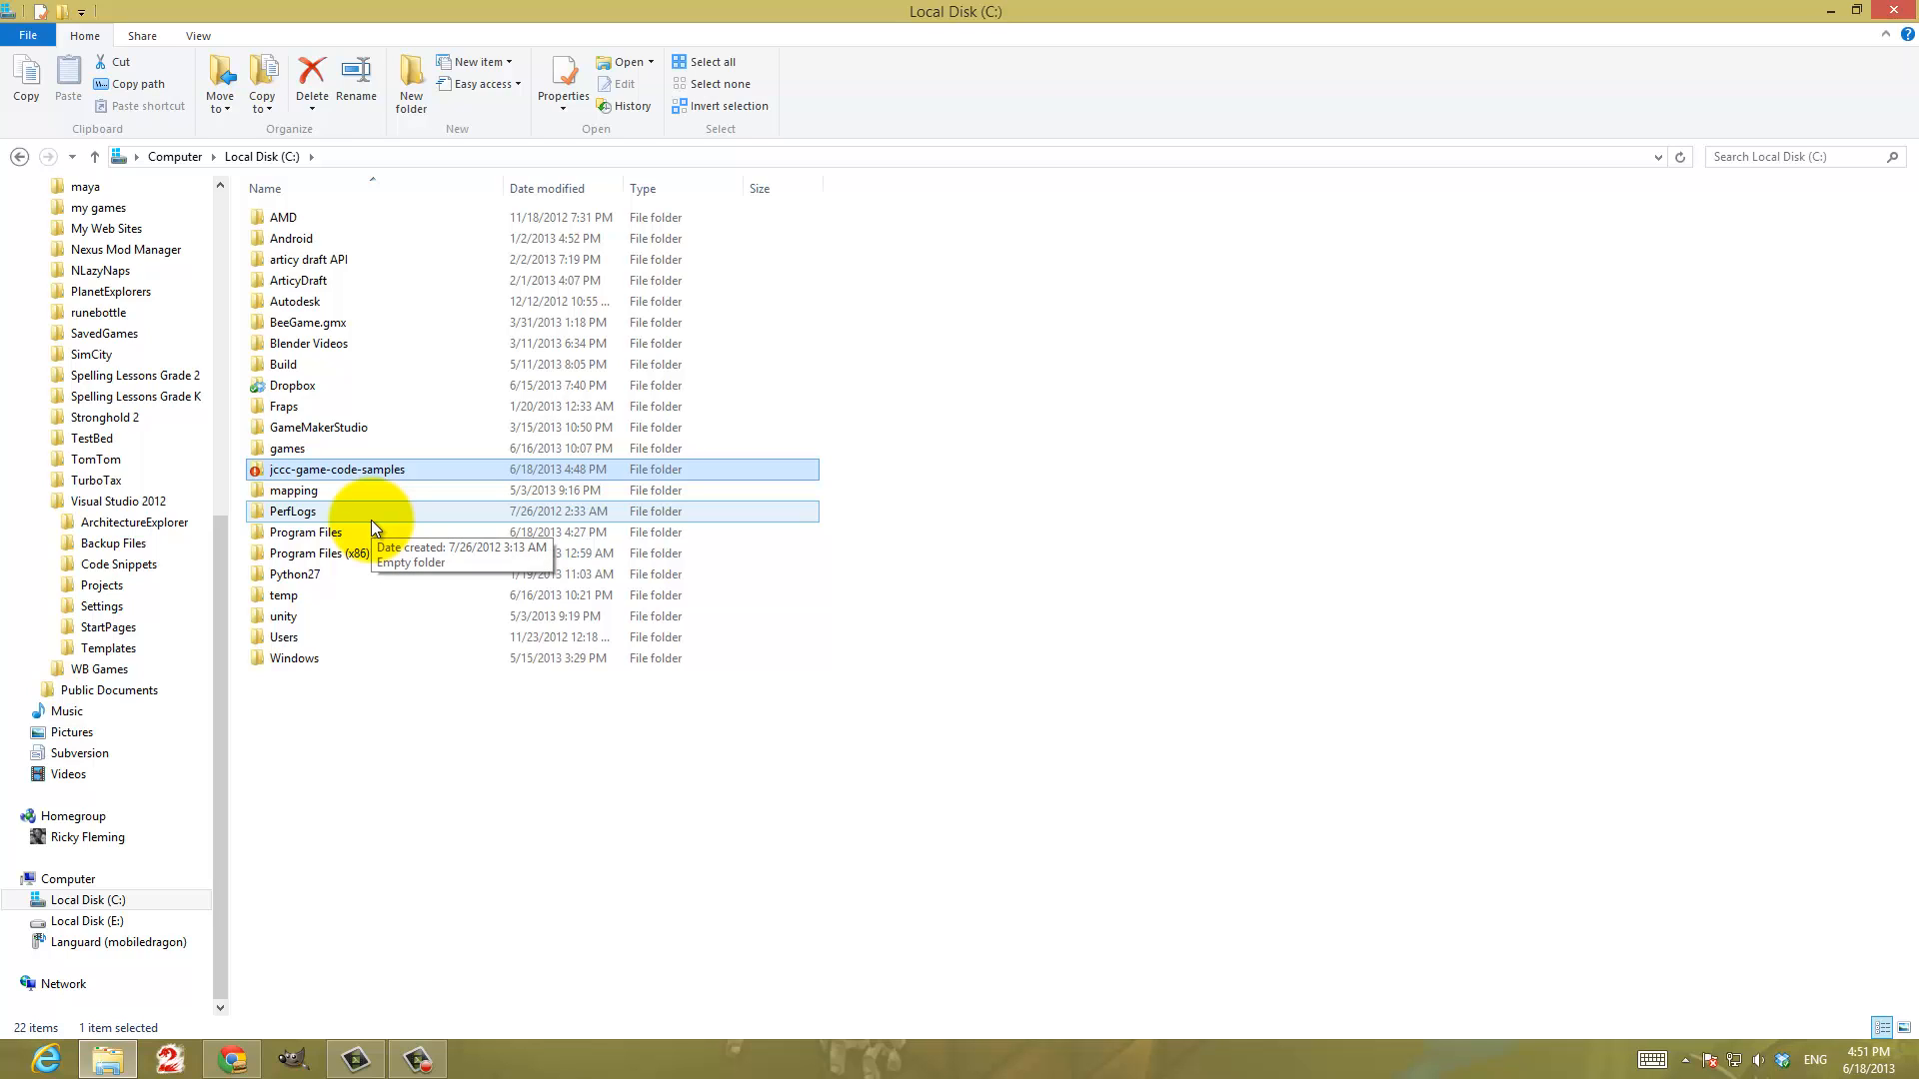
right_click(285, 472)
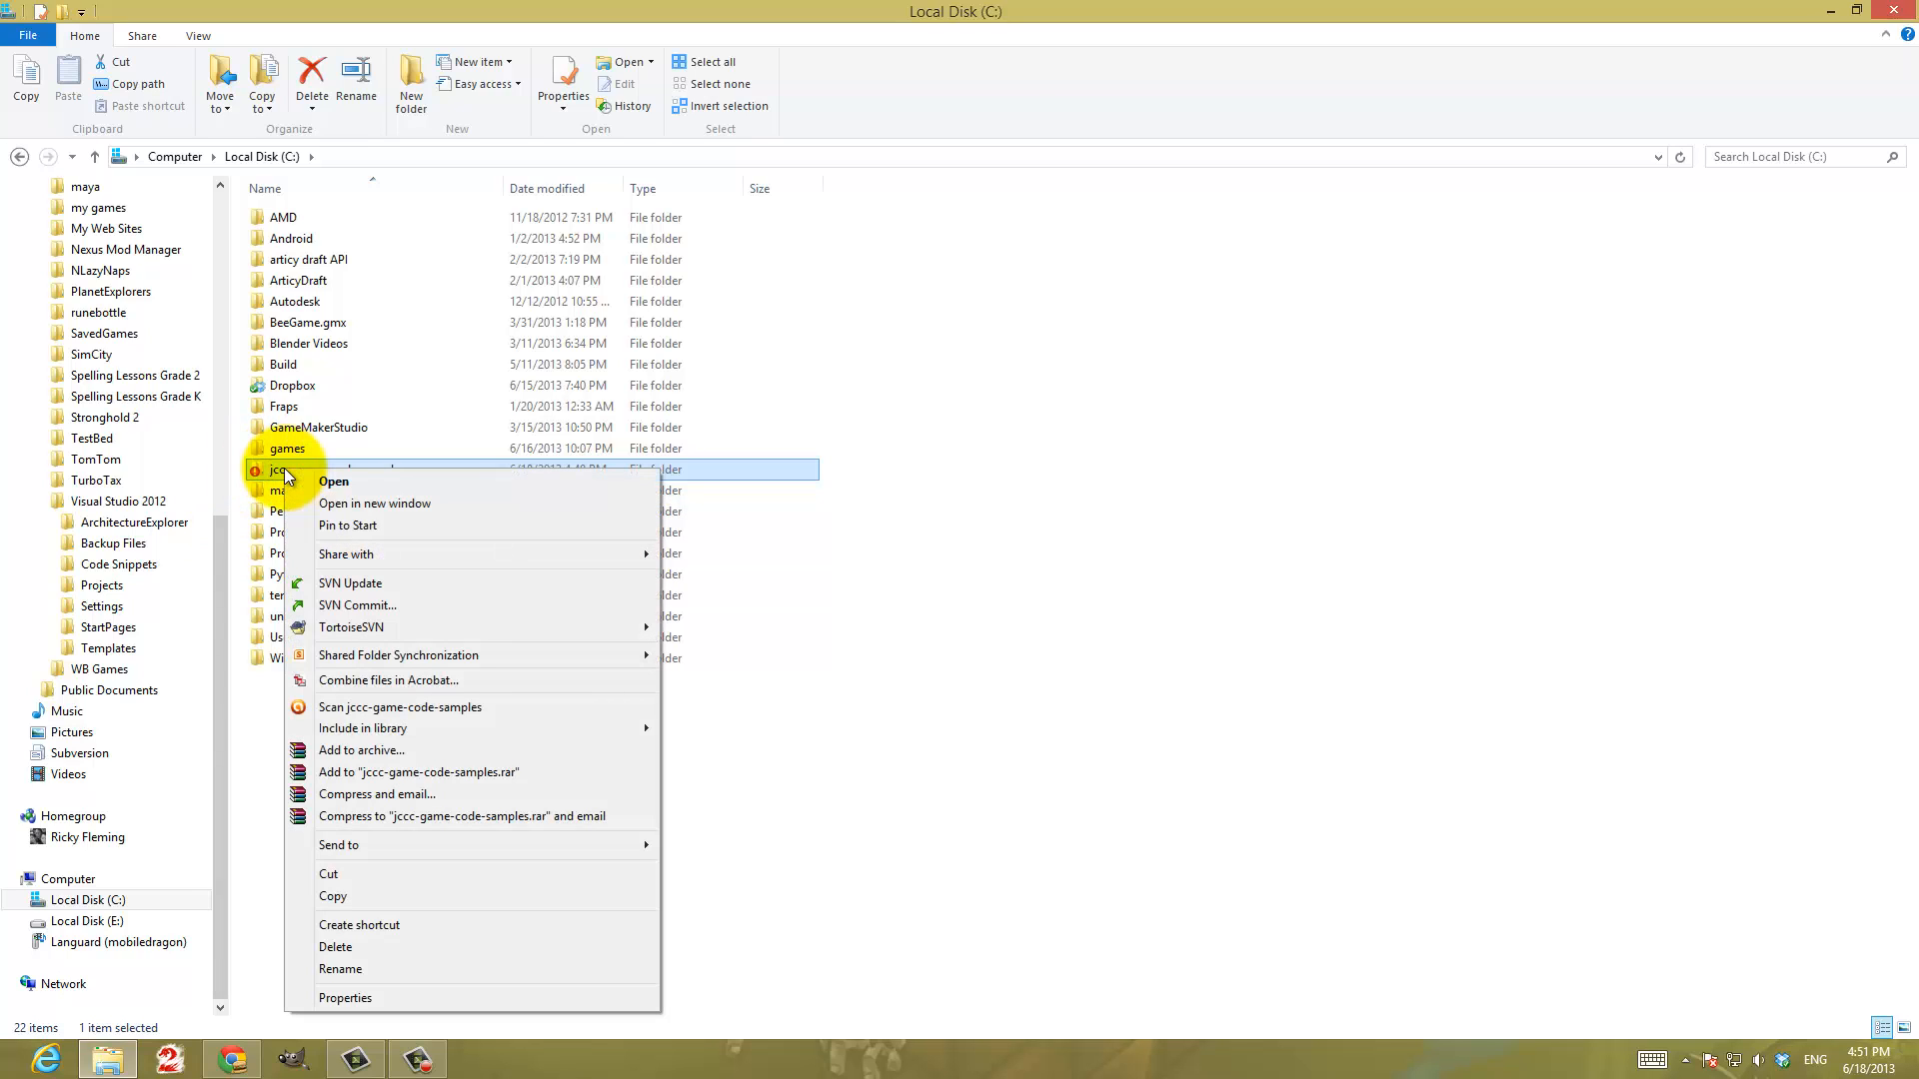
click(352, 605)
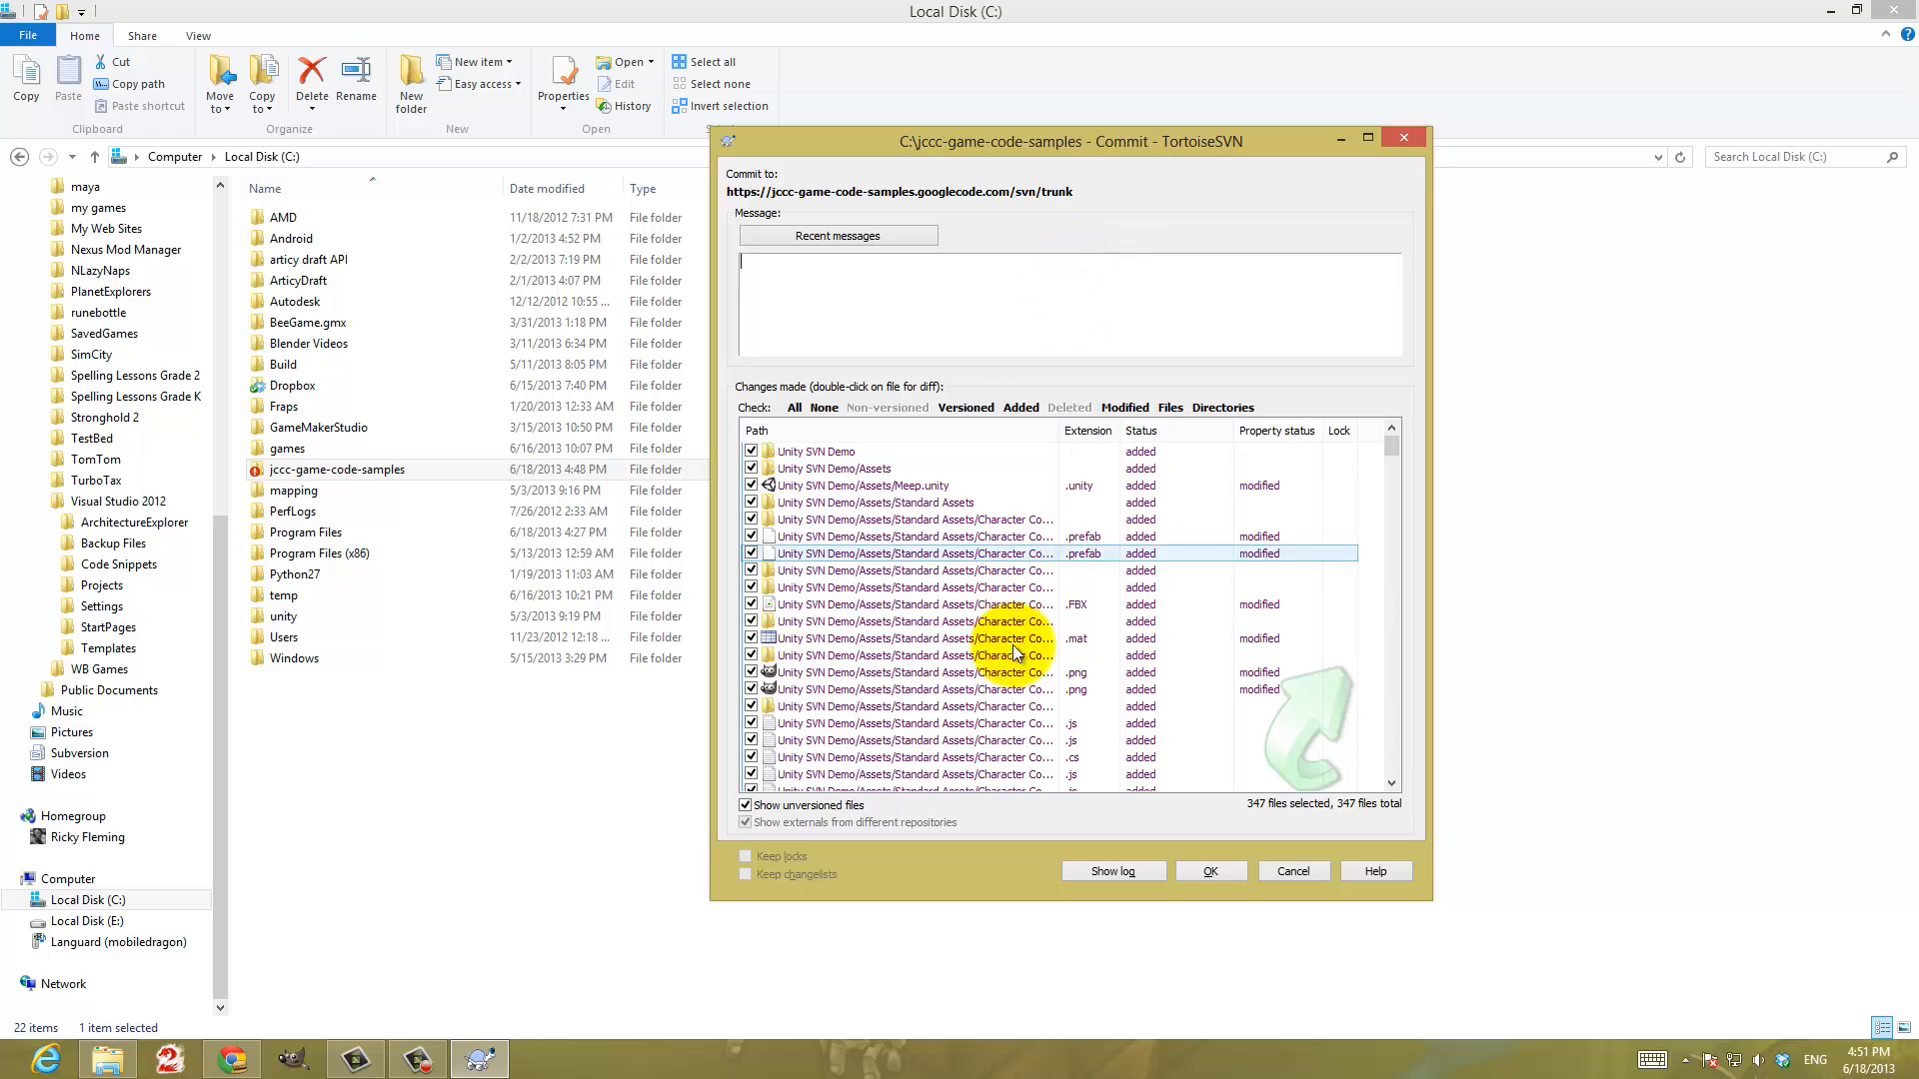
click(1231, 871)
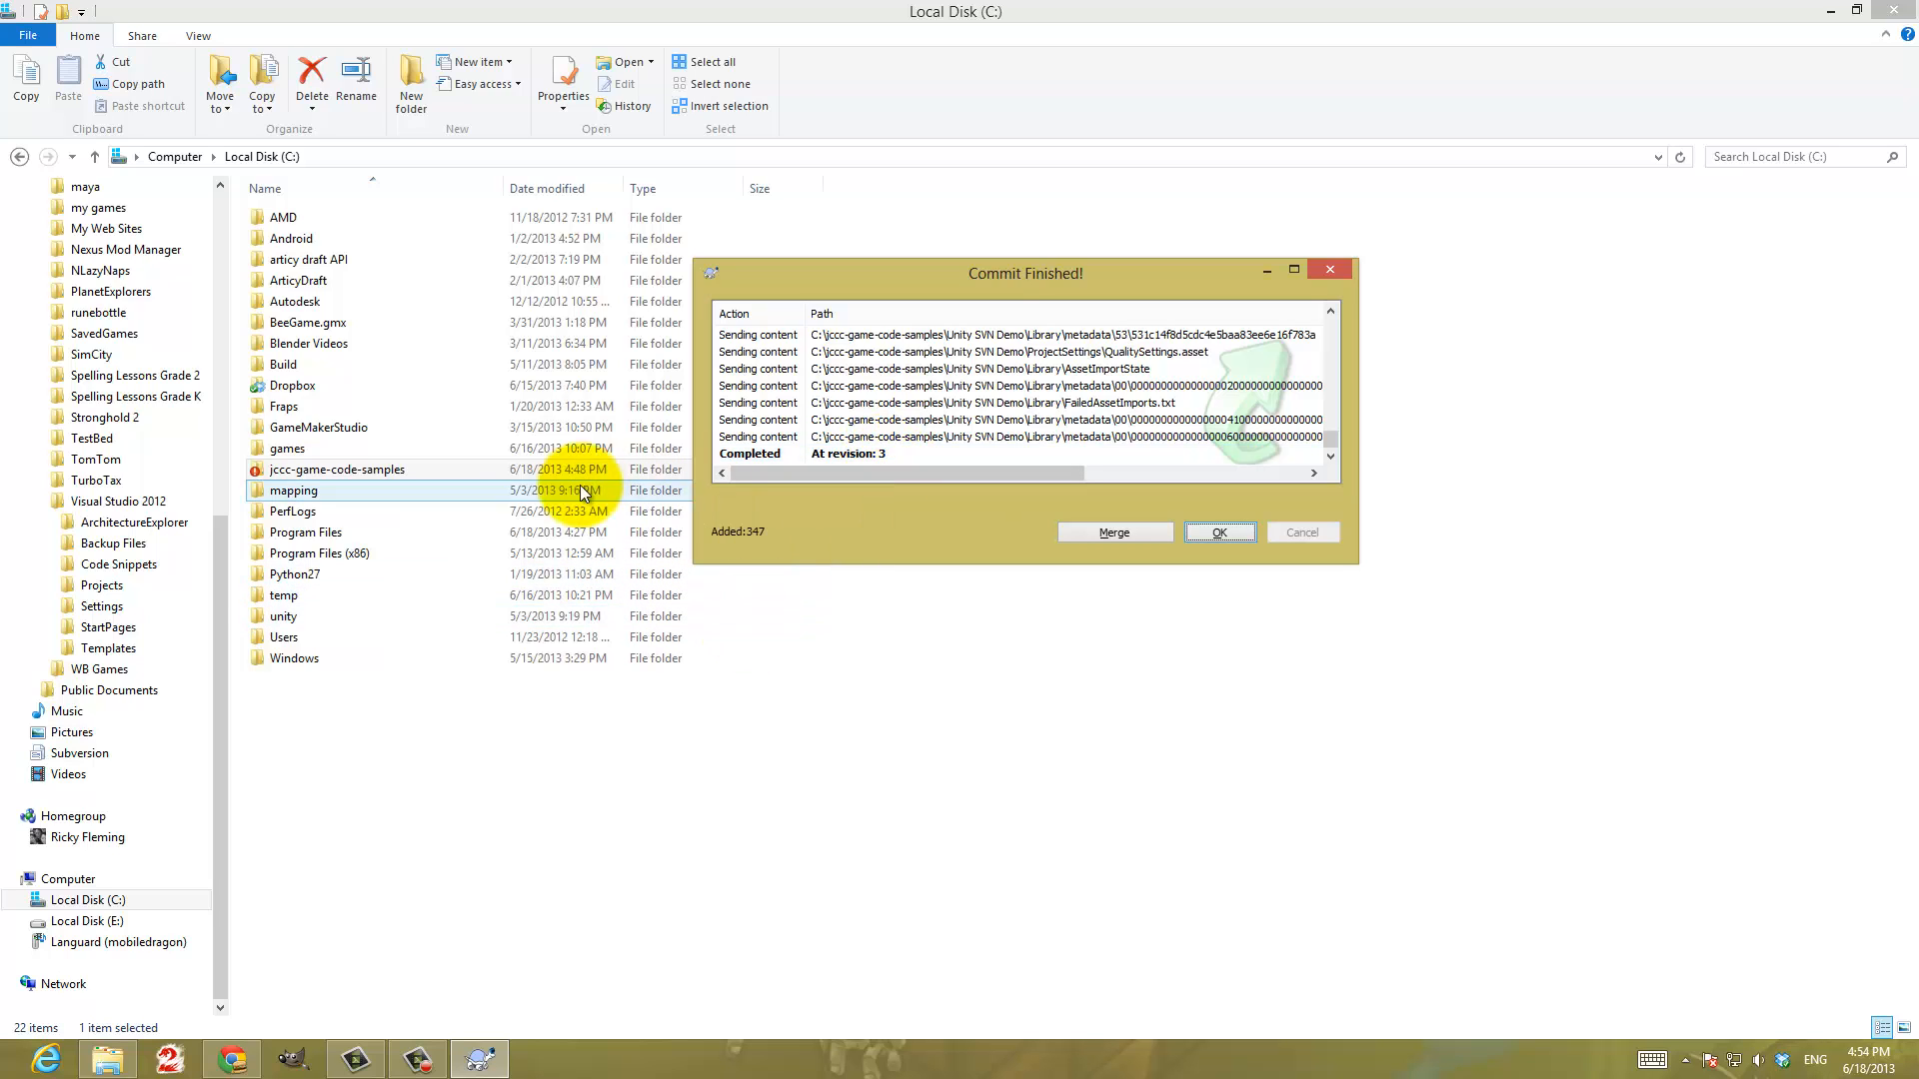
click(1222, 530)
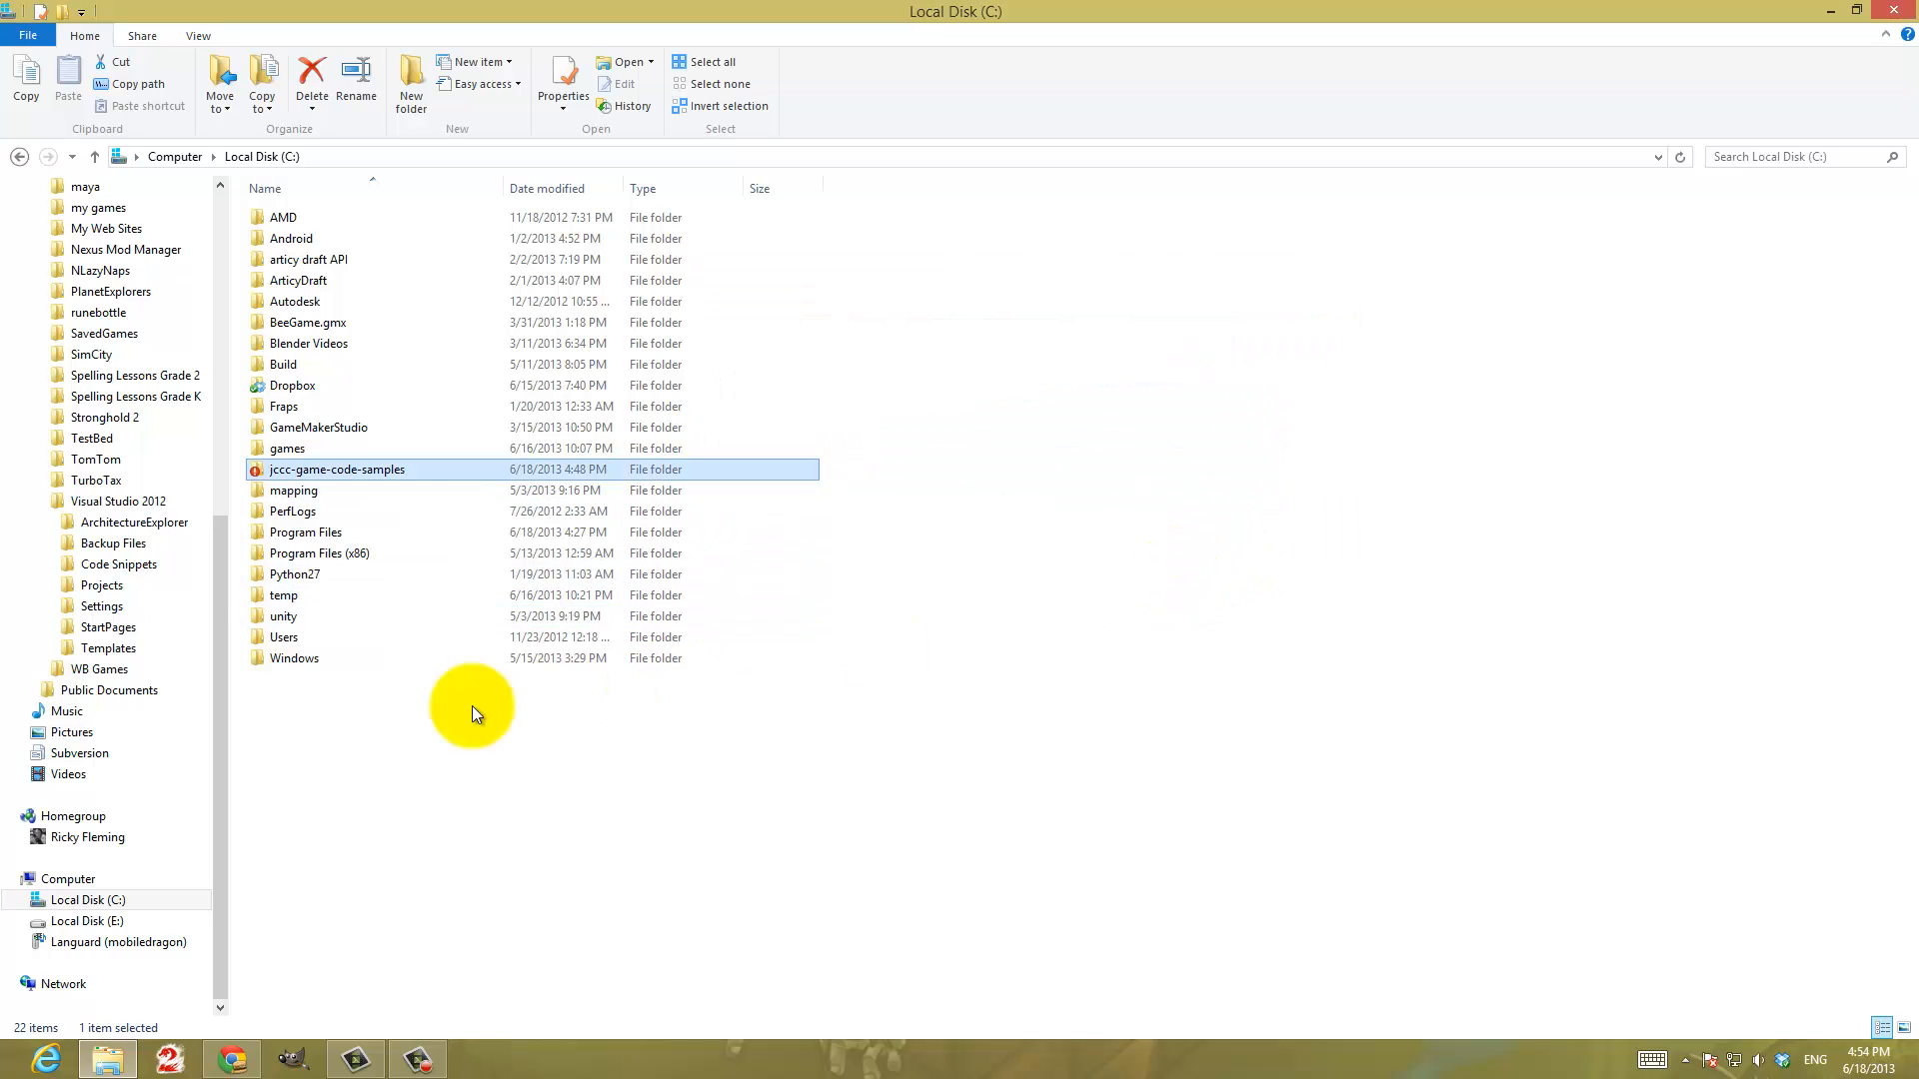
Switch to Chrome and inspect the trunk directory in the project's source listing, reloading the page to get the latest revision
click(250, 1061)
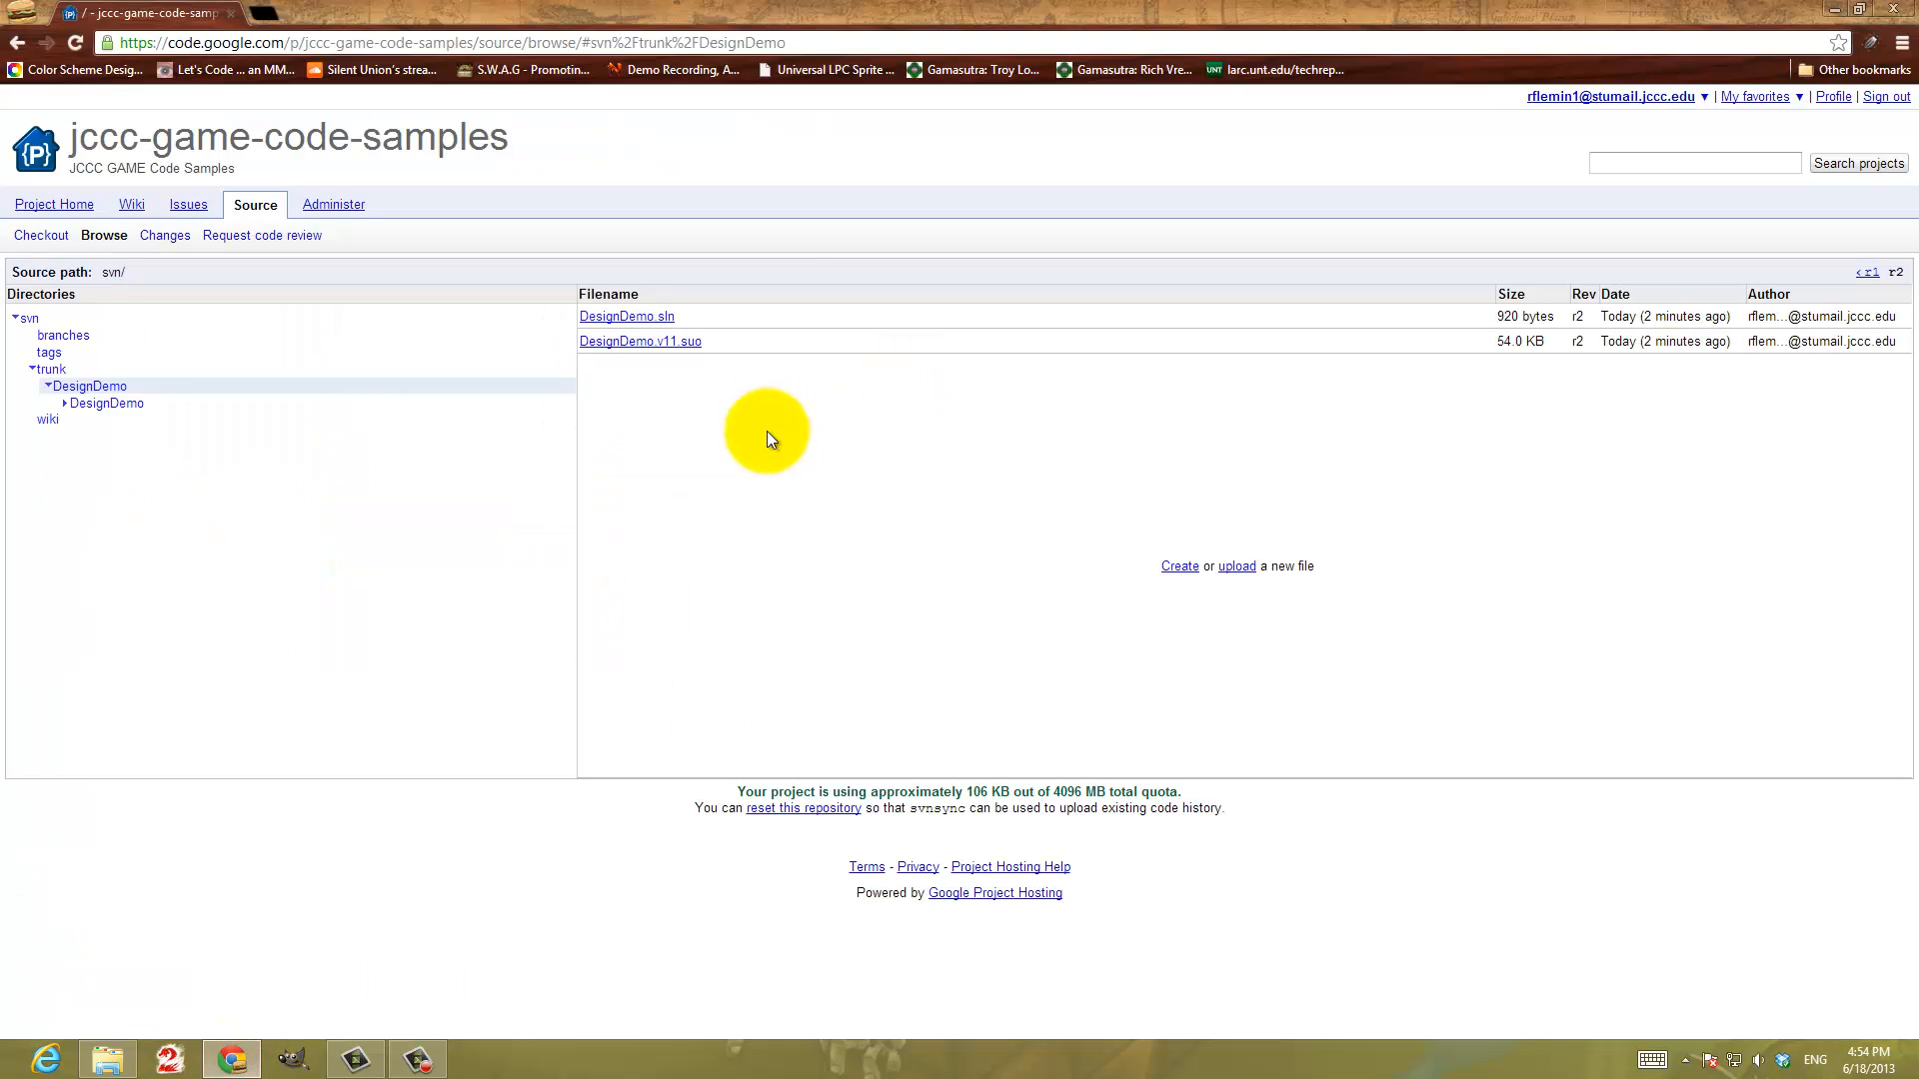
click(40, 370)
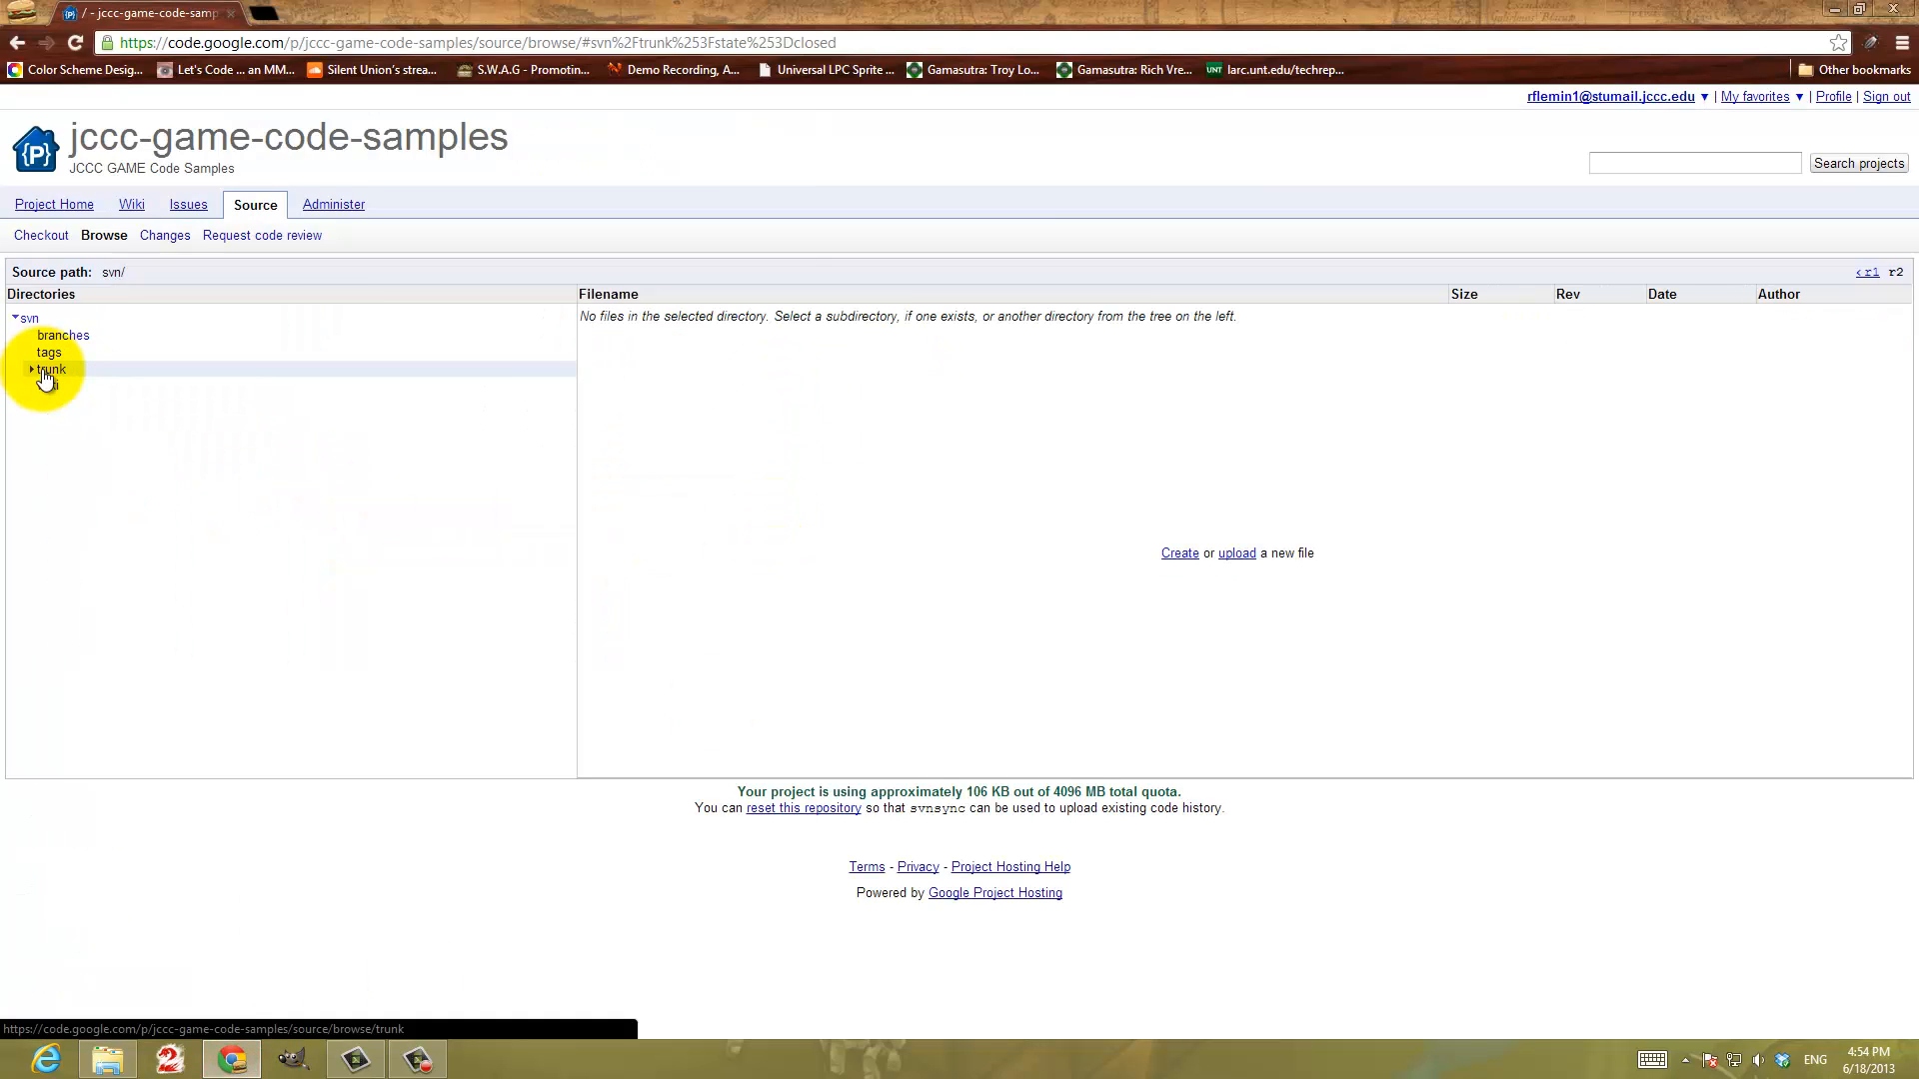
click(42, 369)
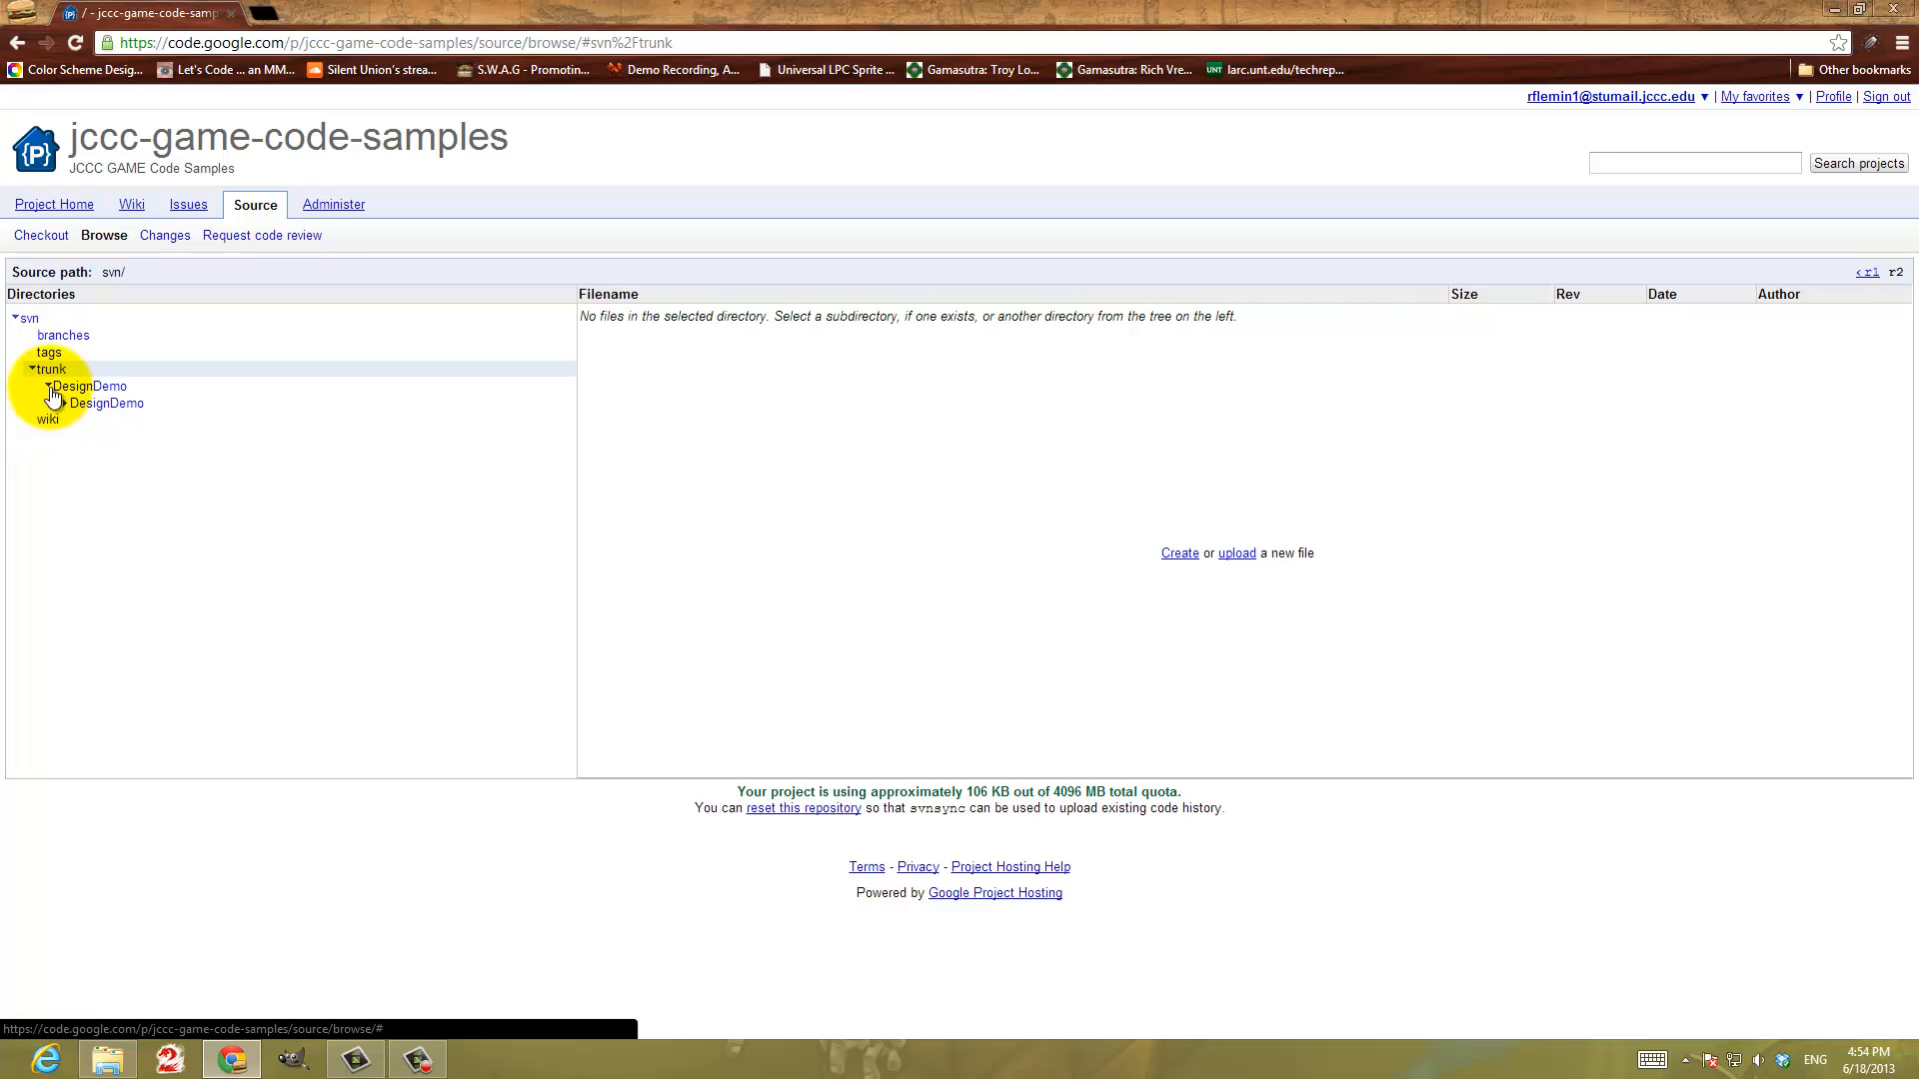
click(49, 388)
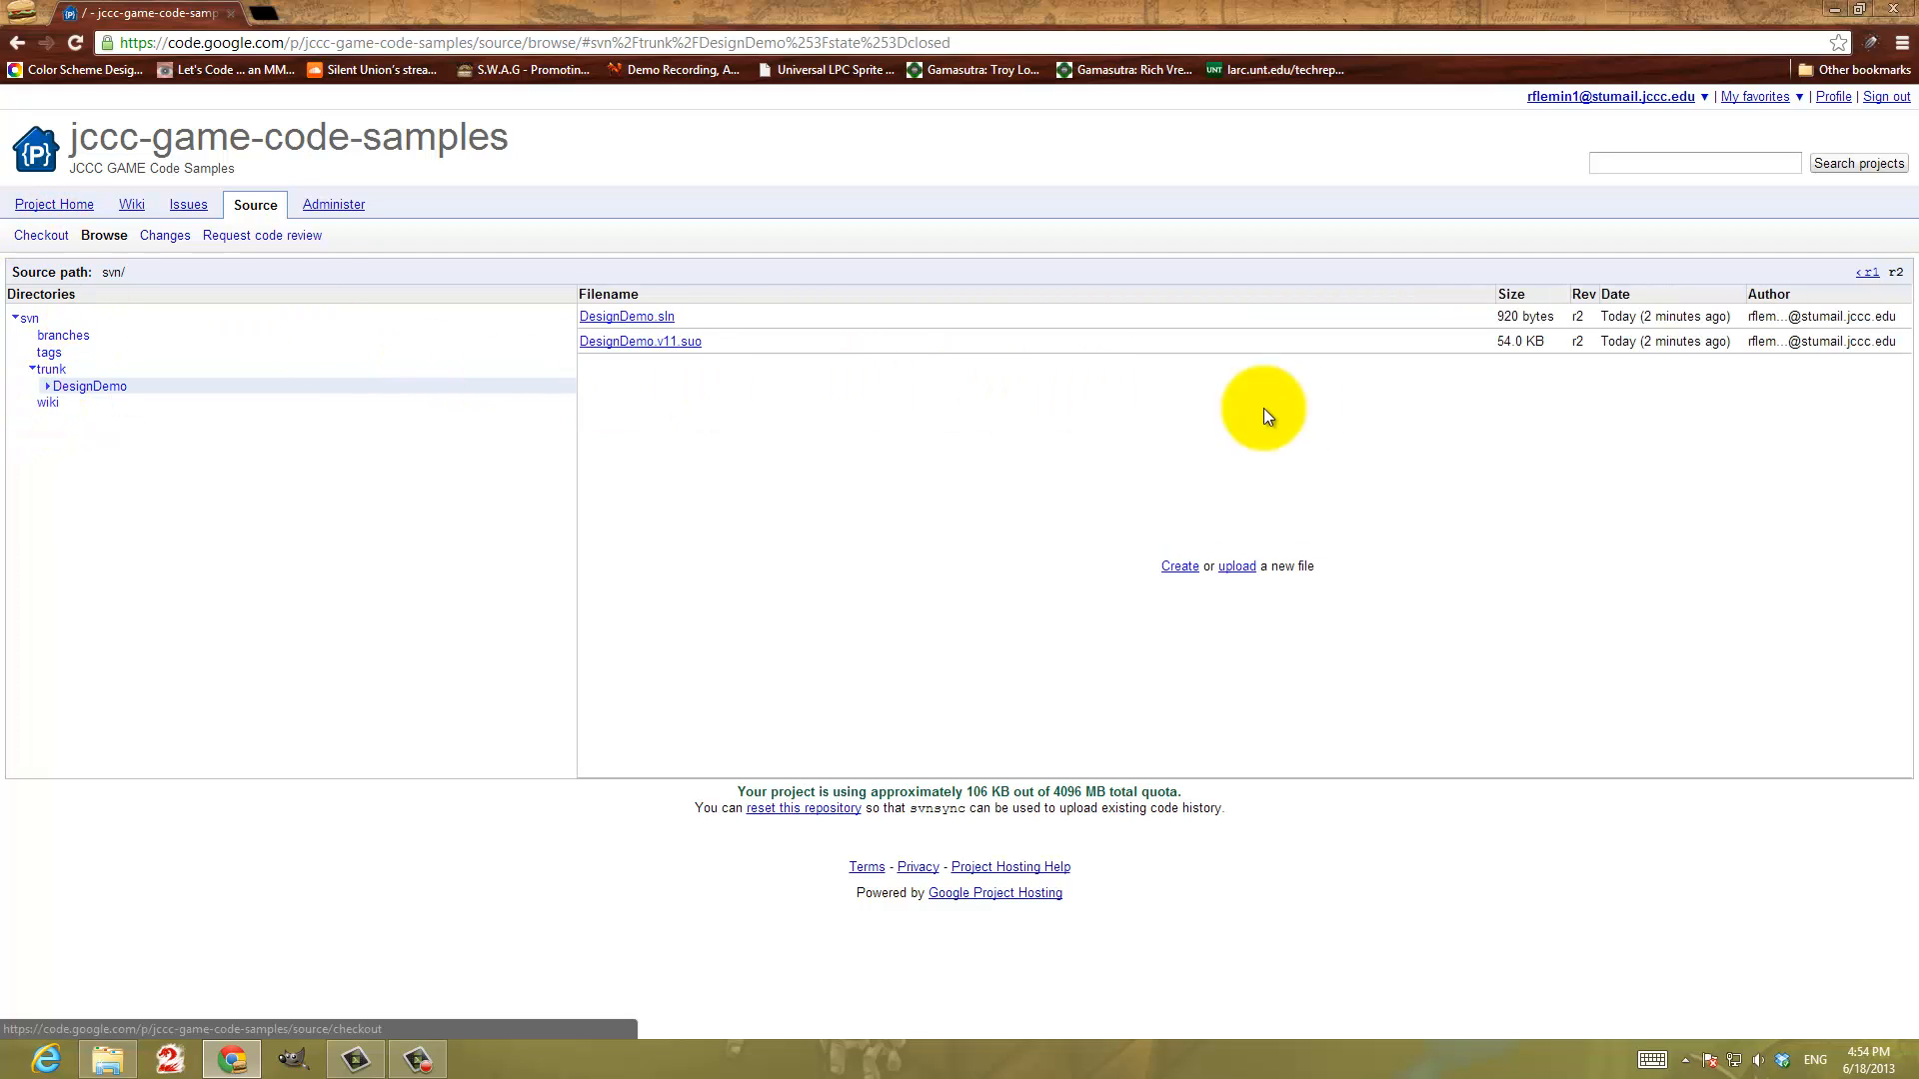
key(F5)
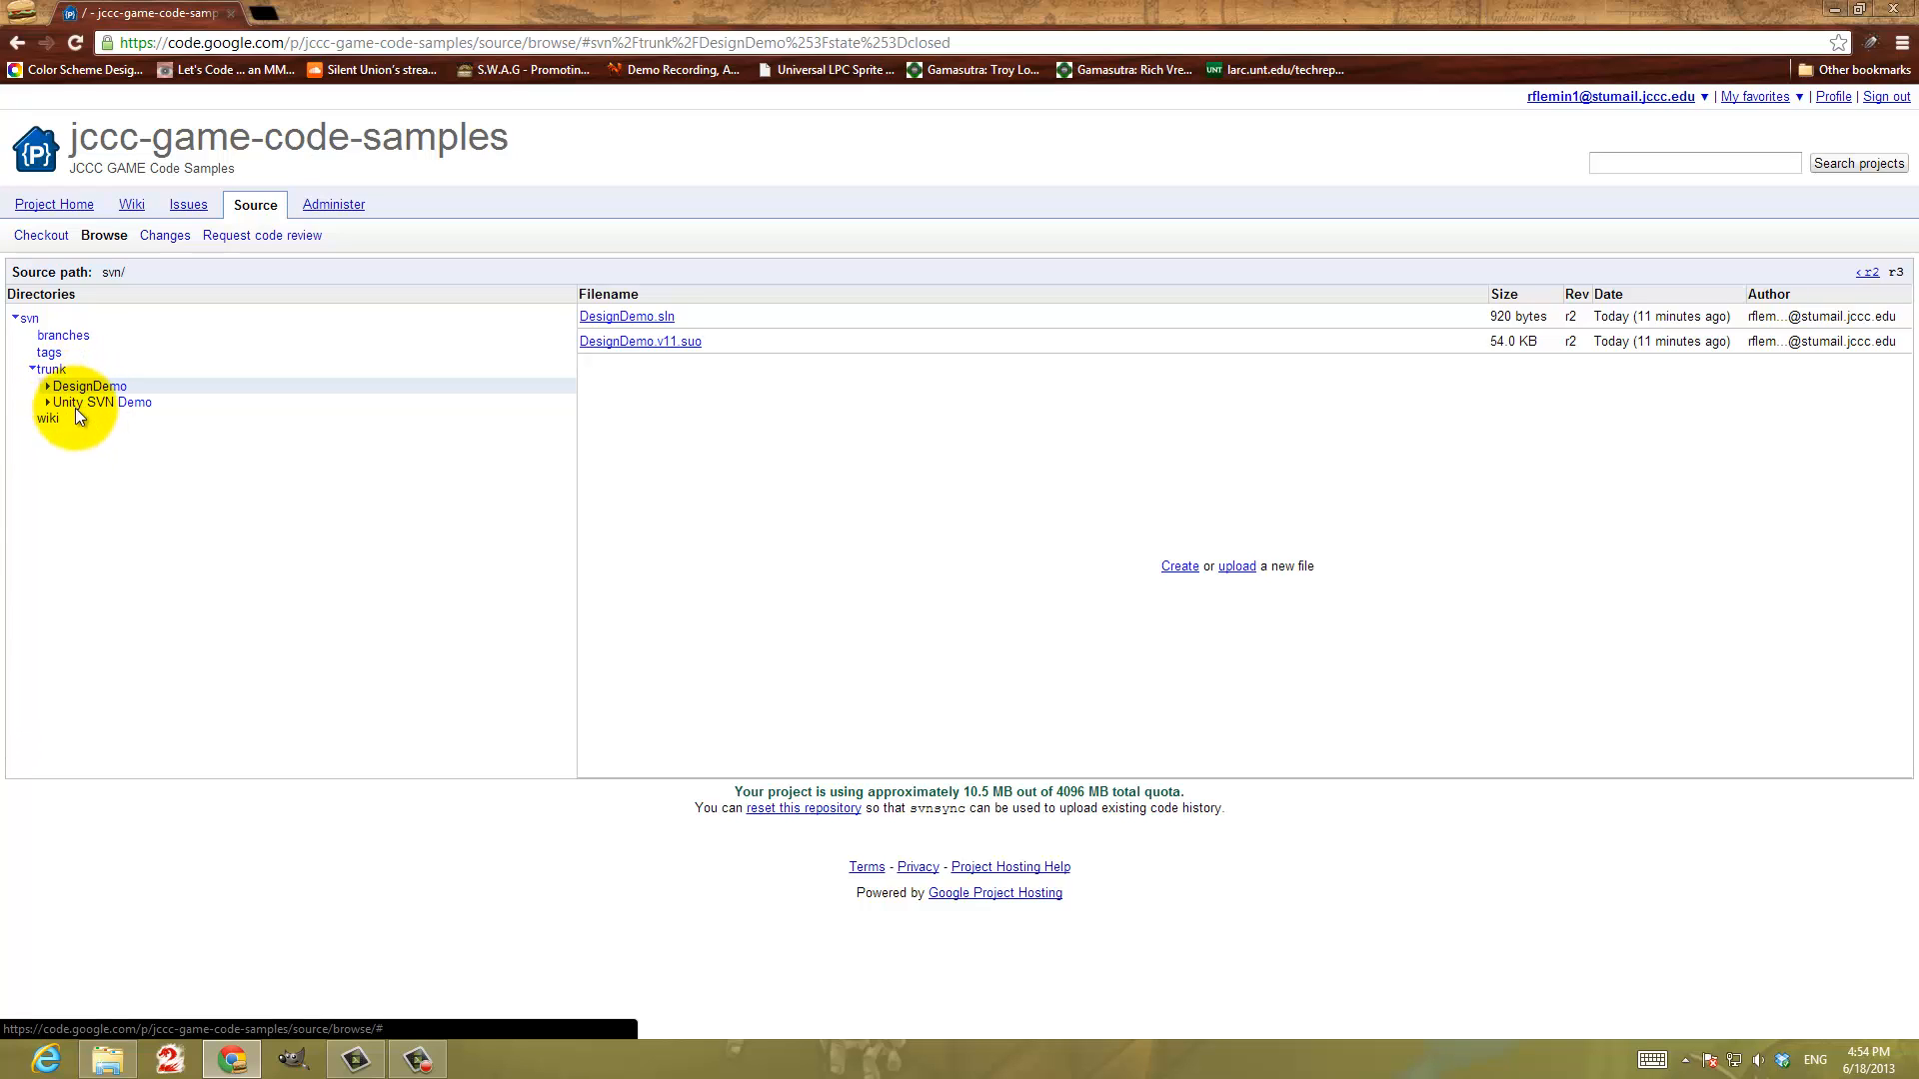
Return to File Explorer, open TortoiseSVN's Repo-browser on the jccc-game-code-samples trunk URL, and enlarge its window and directory tree
click(117, 1057)
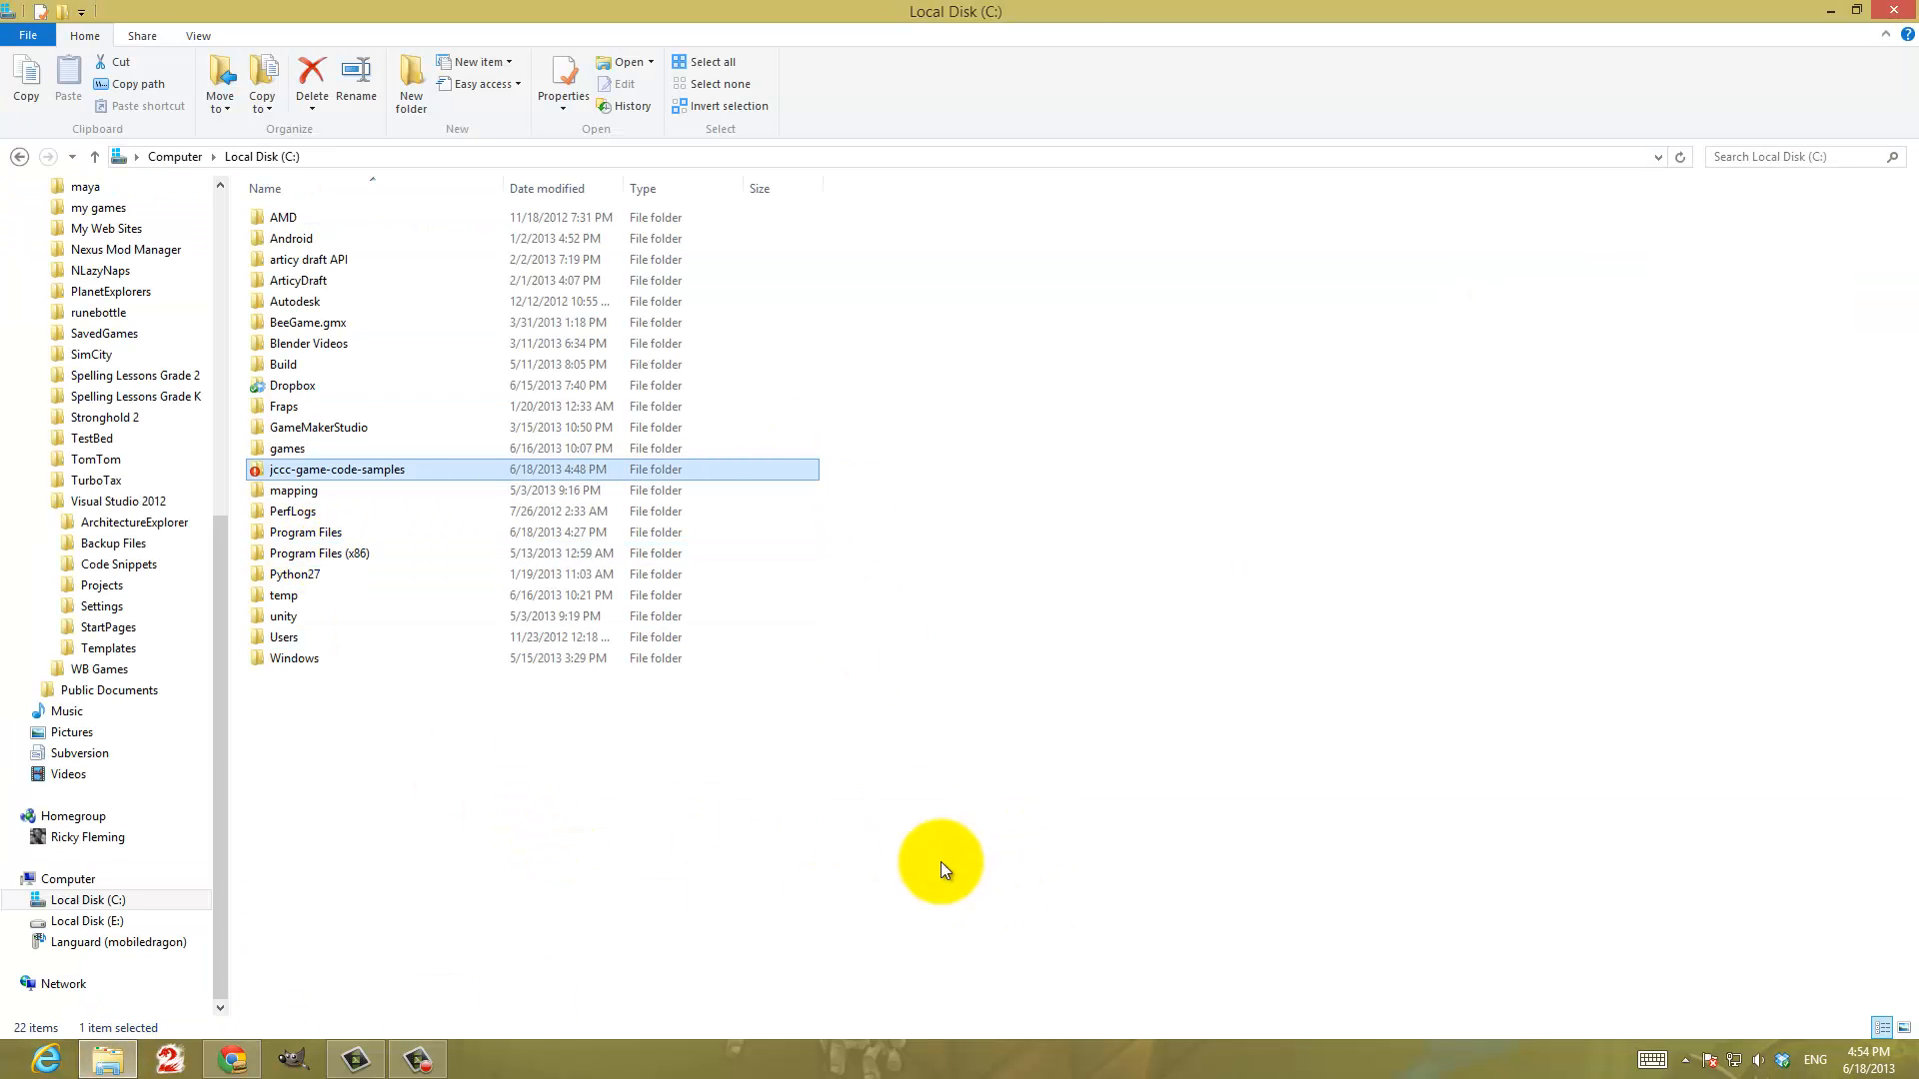
right_click(562, 849)
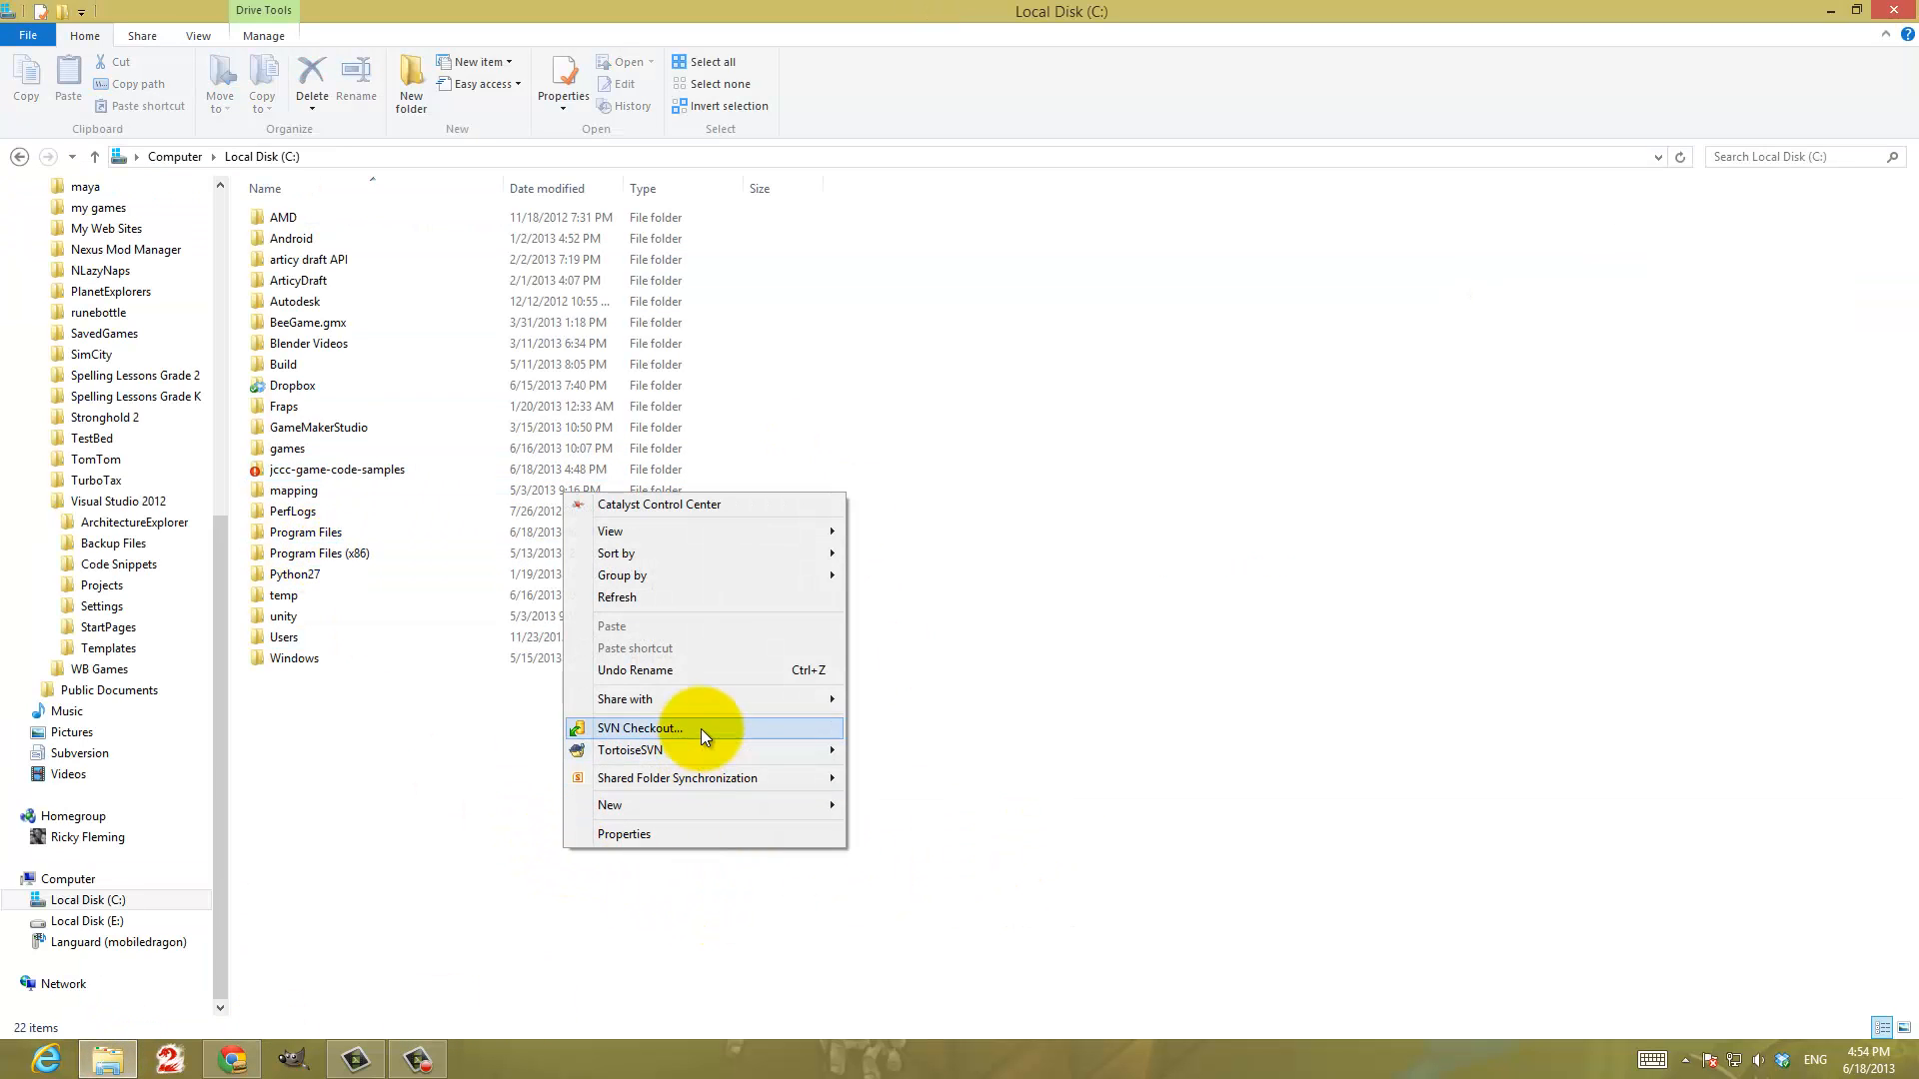
mouse_move(706, 751)
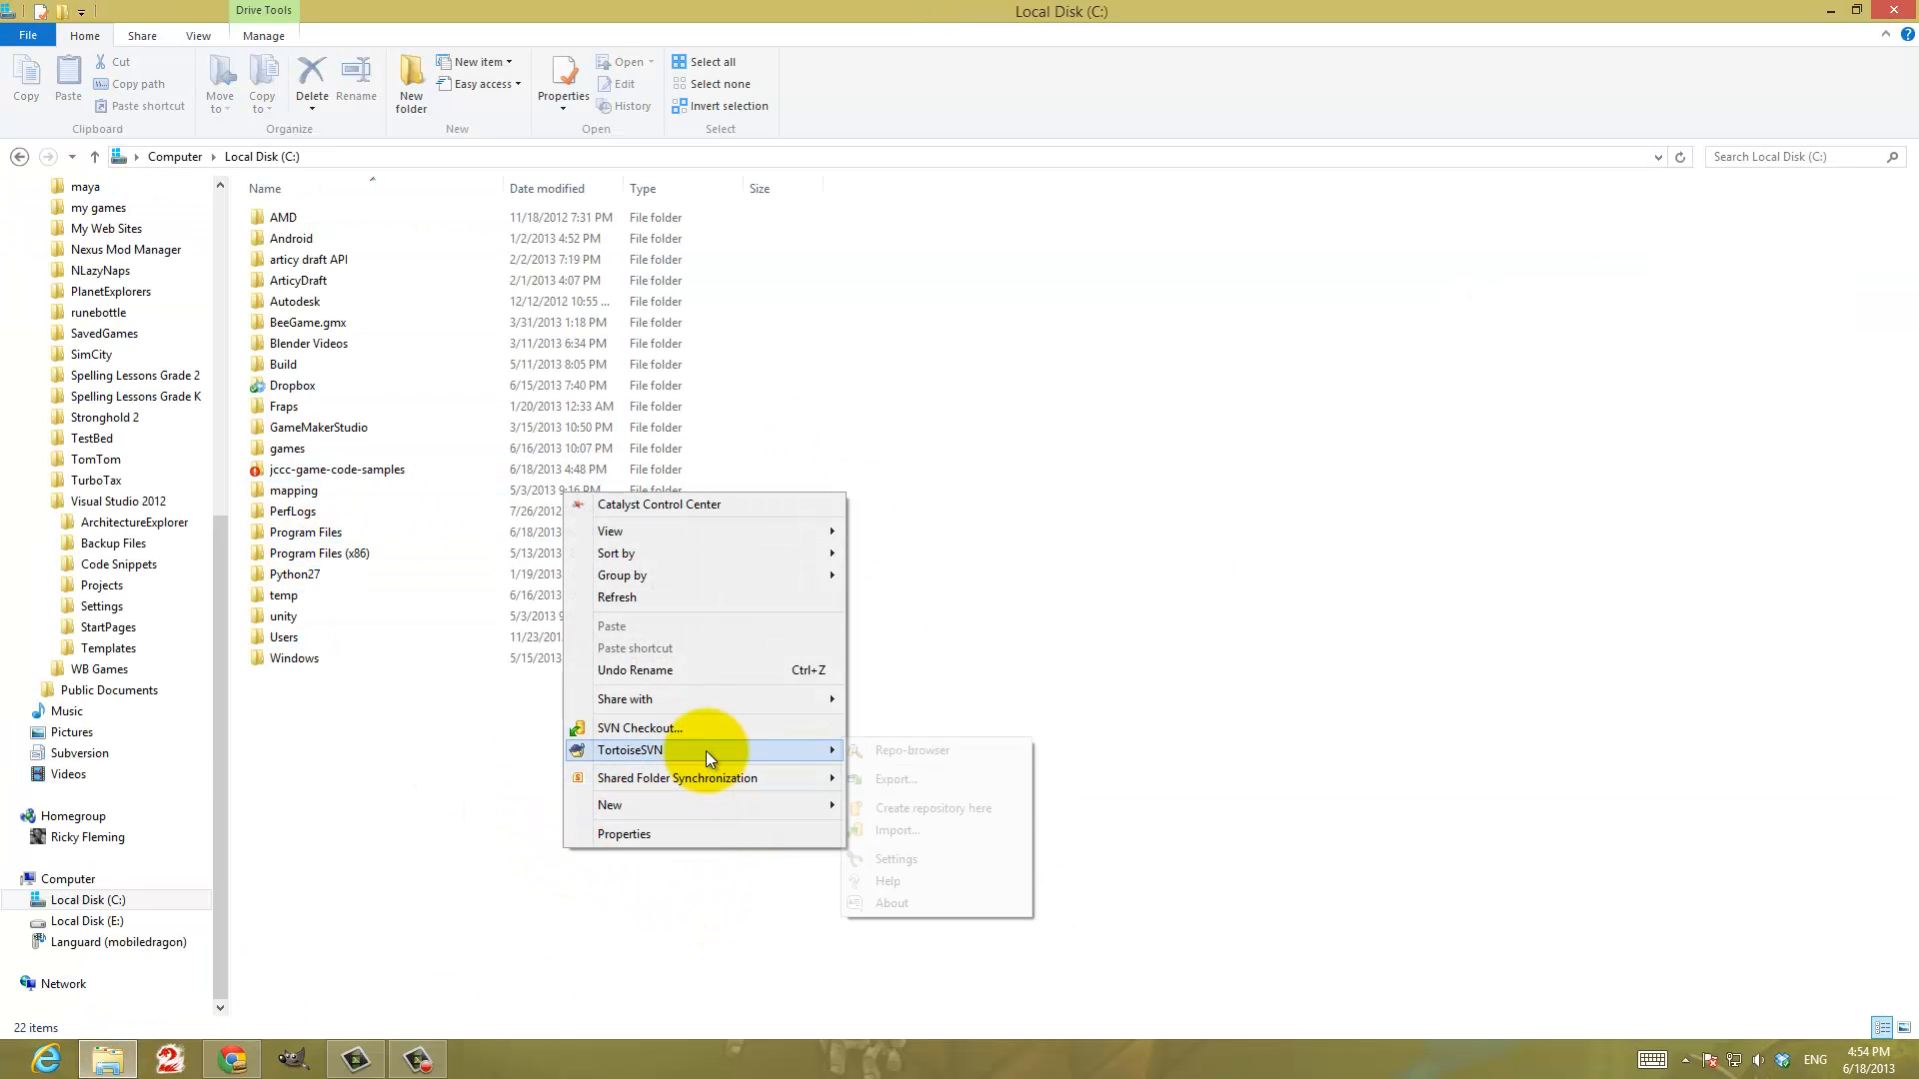
click(939, 754)
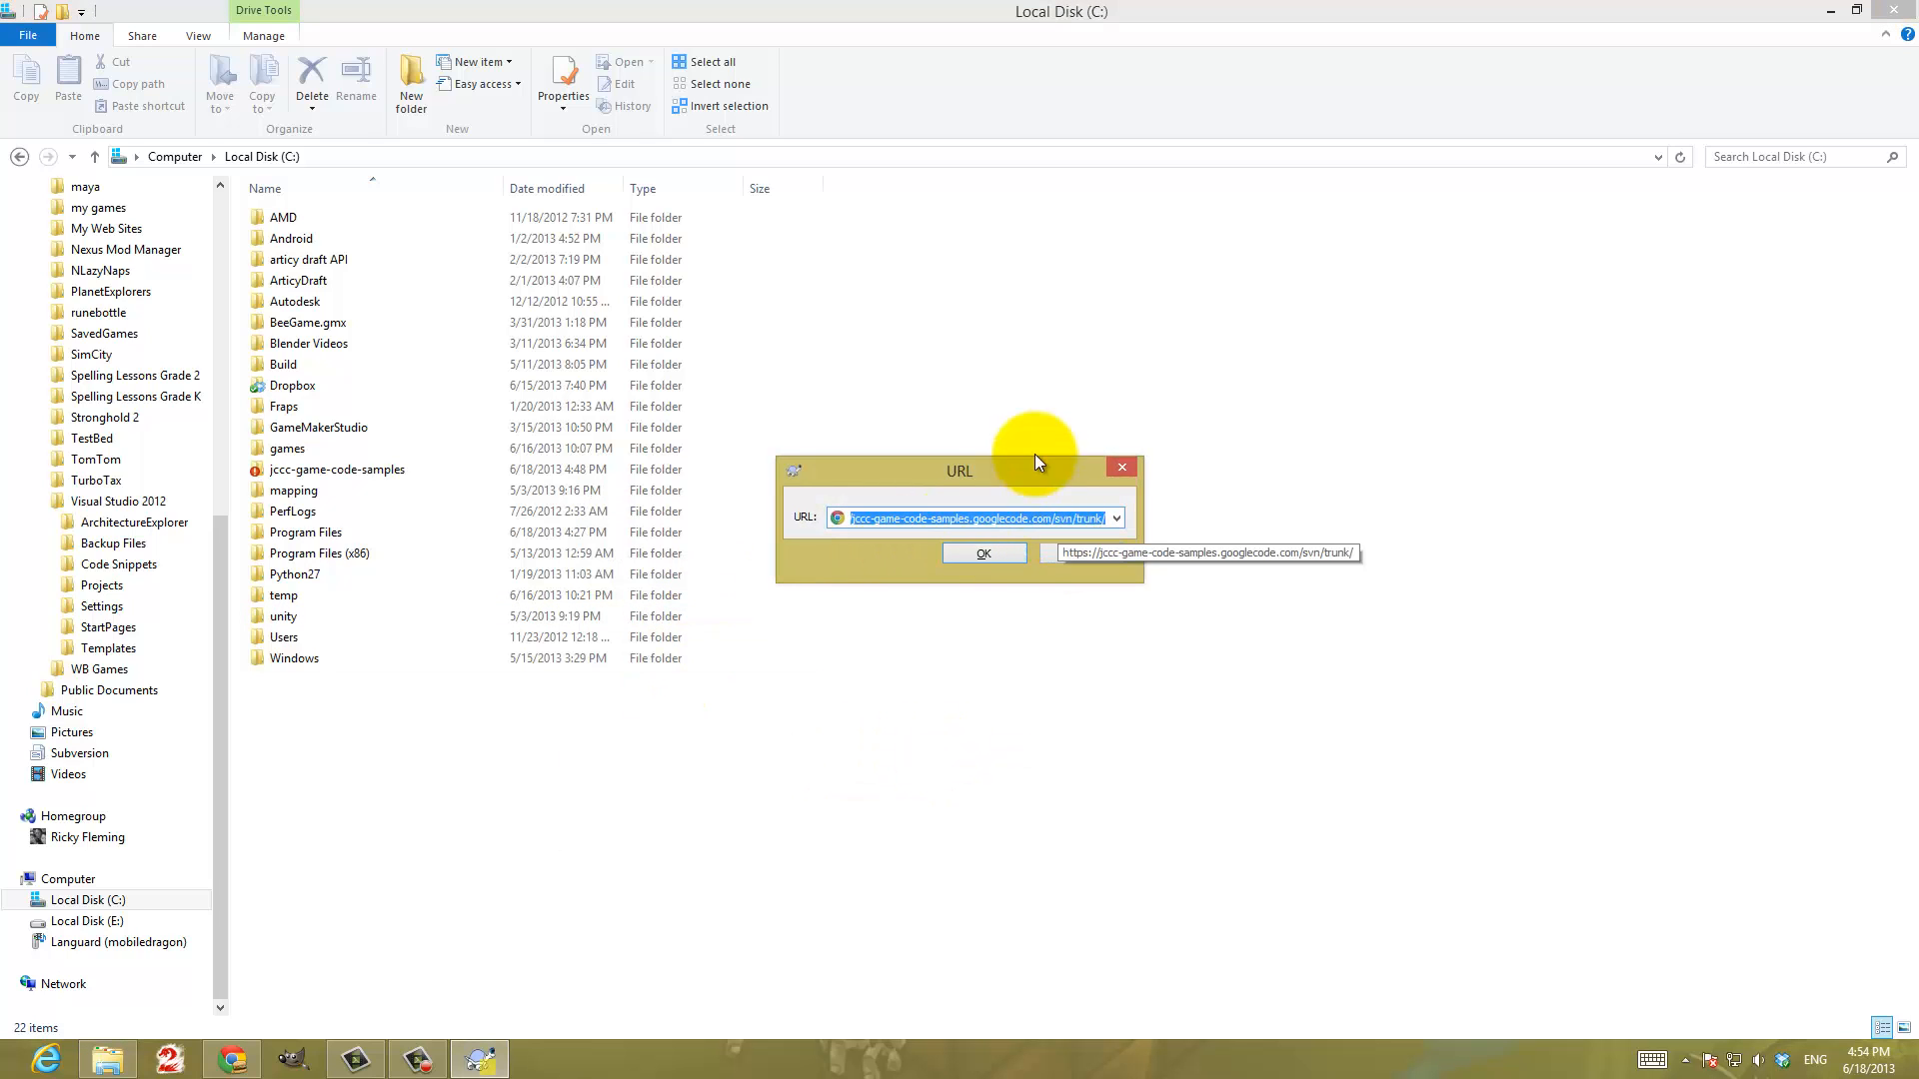
click(990, 555)
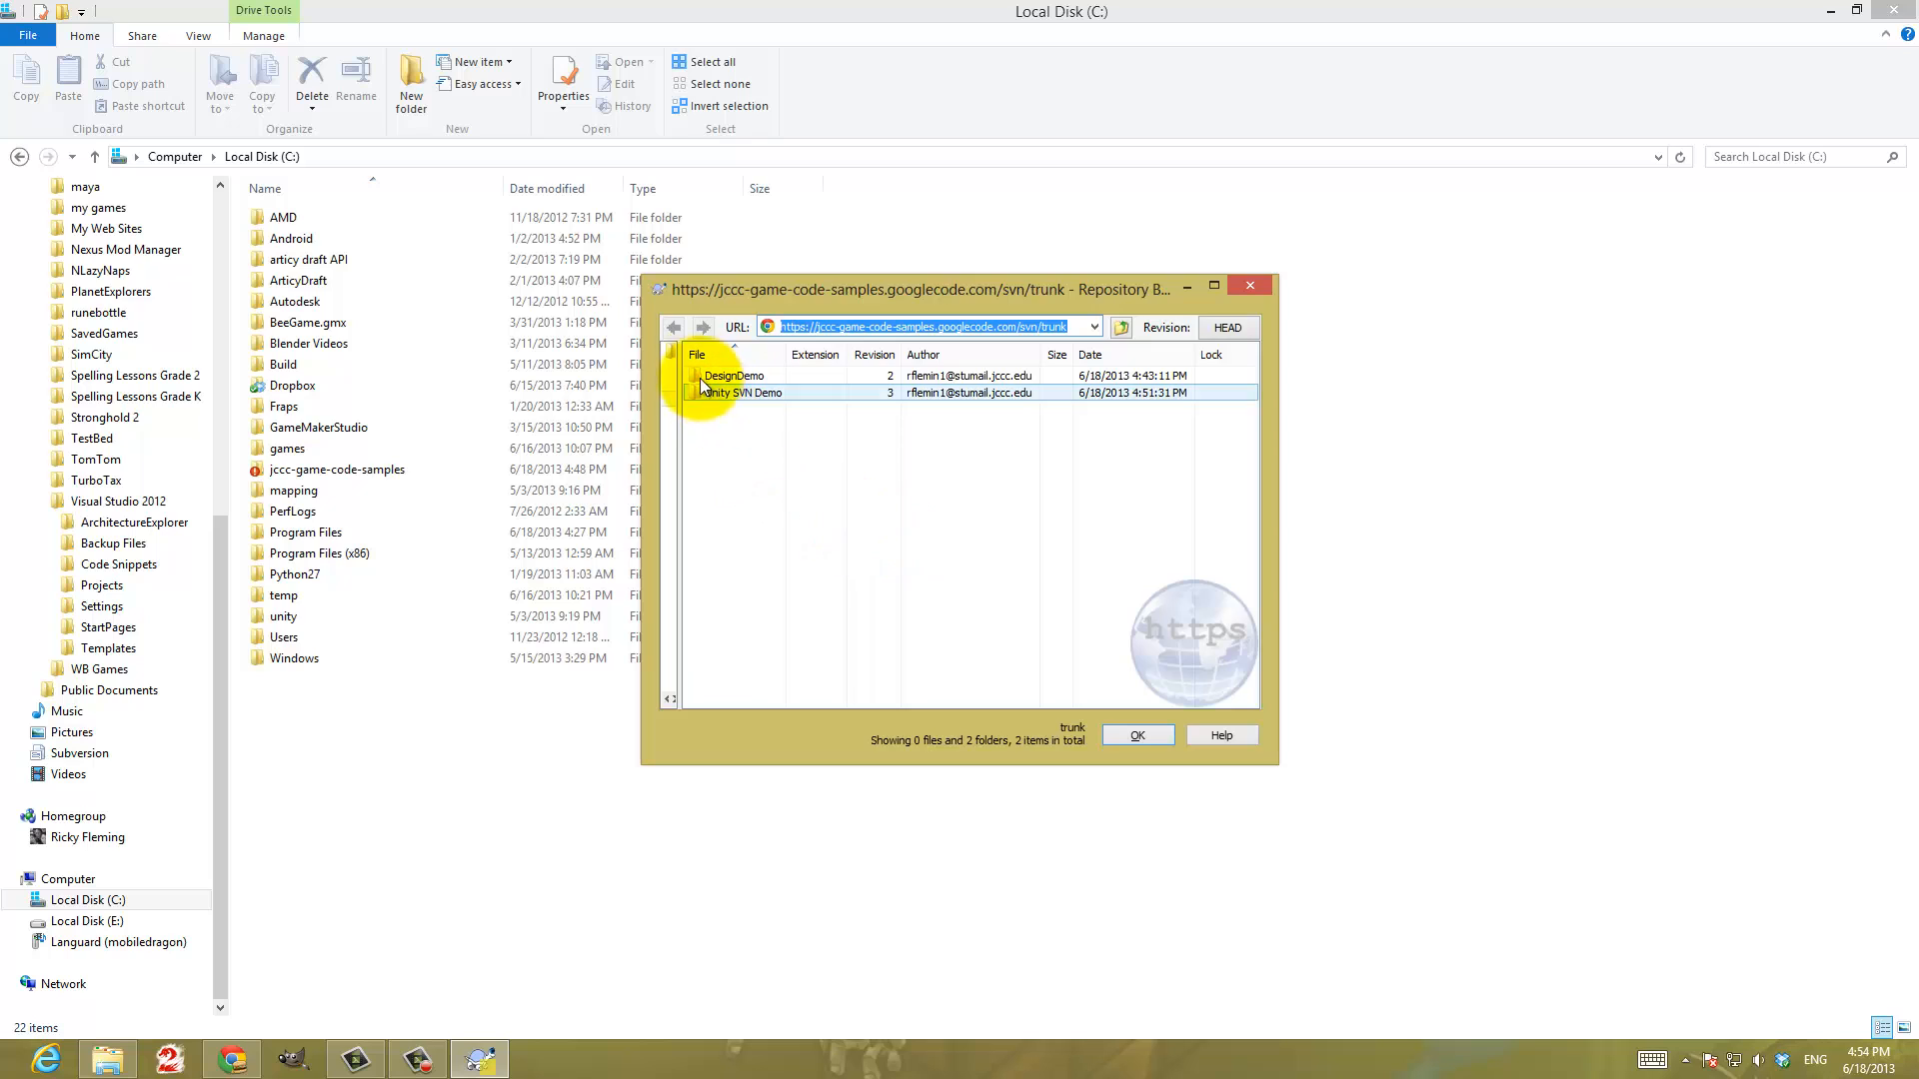
click(722, 395)
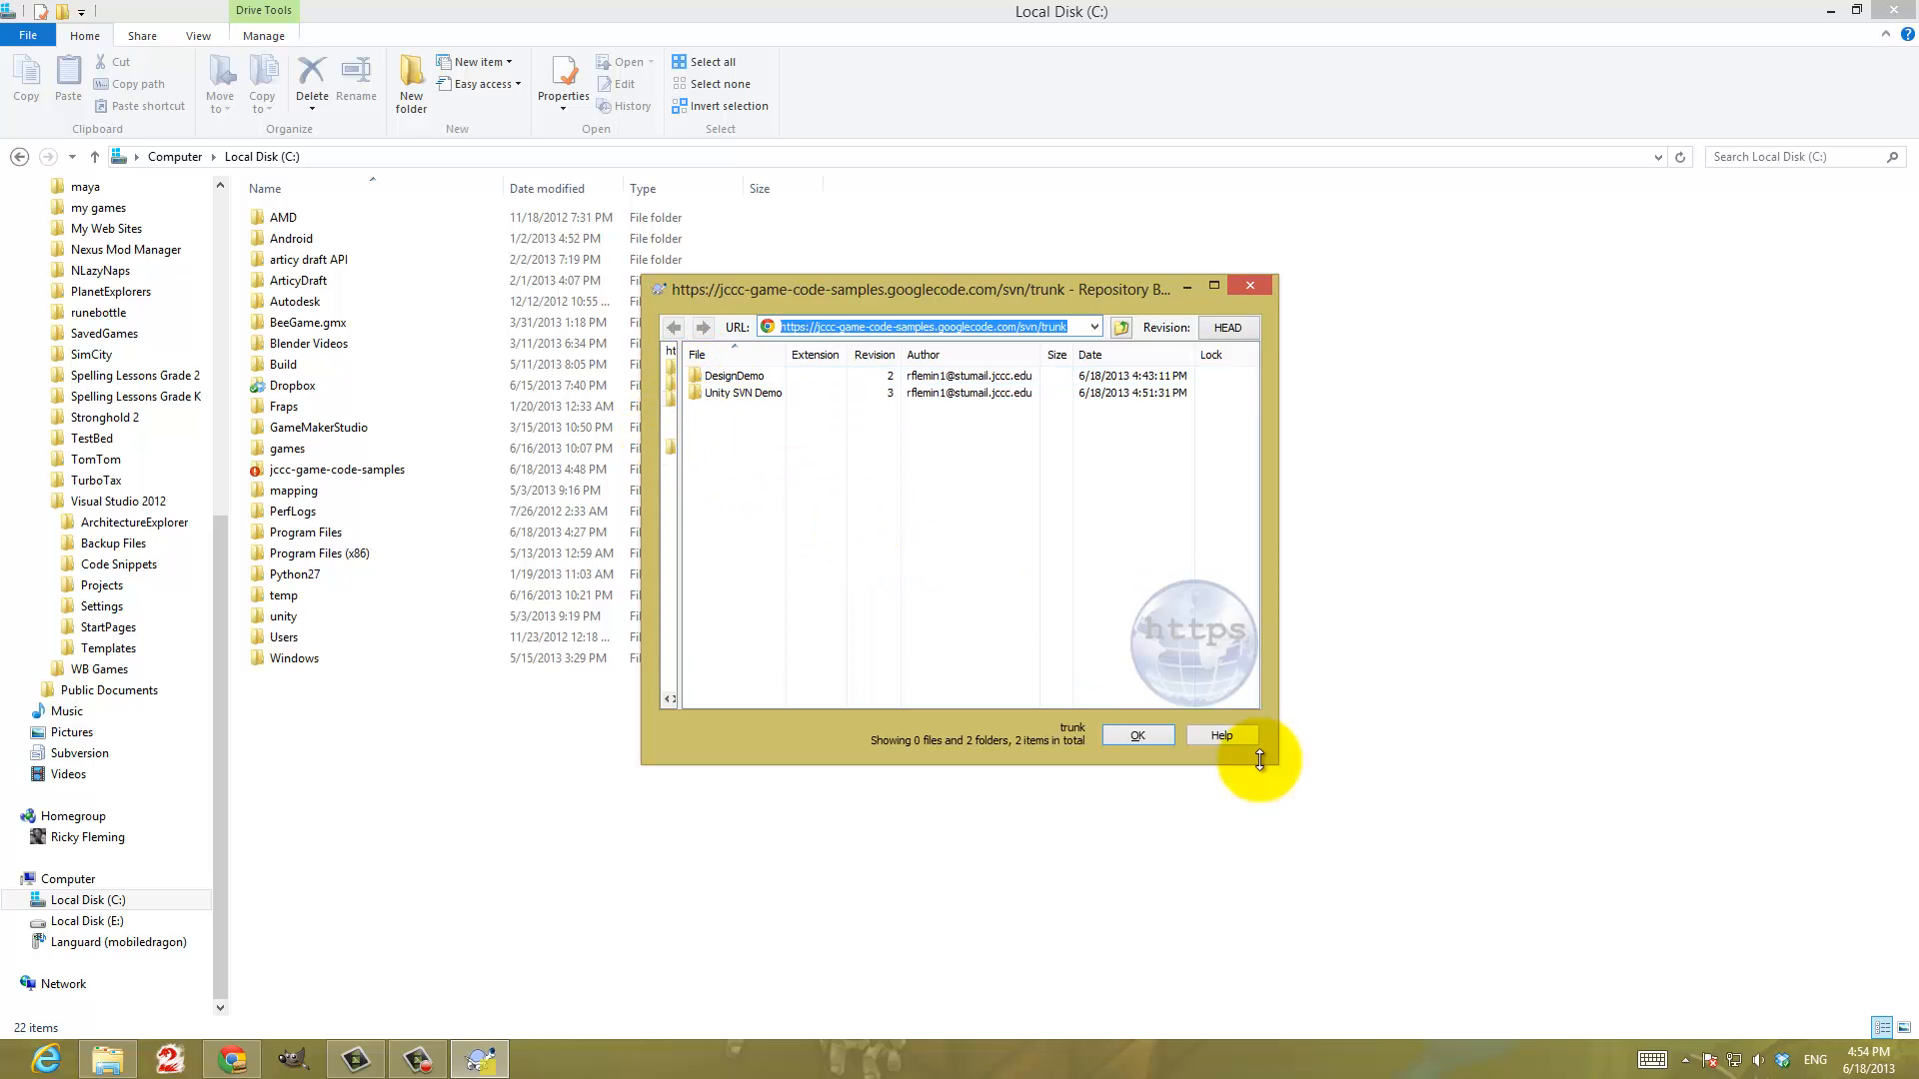
drag(1269, 762, 1520, 850)
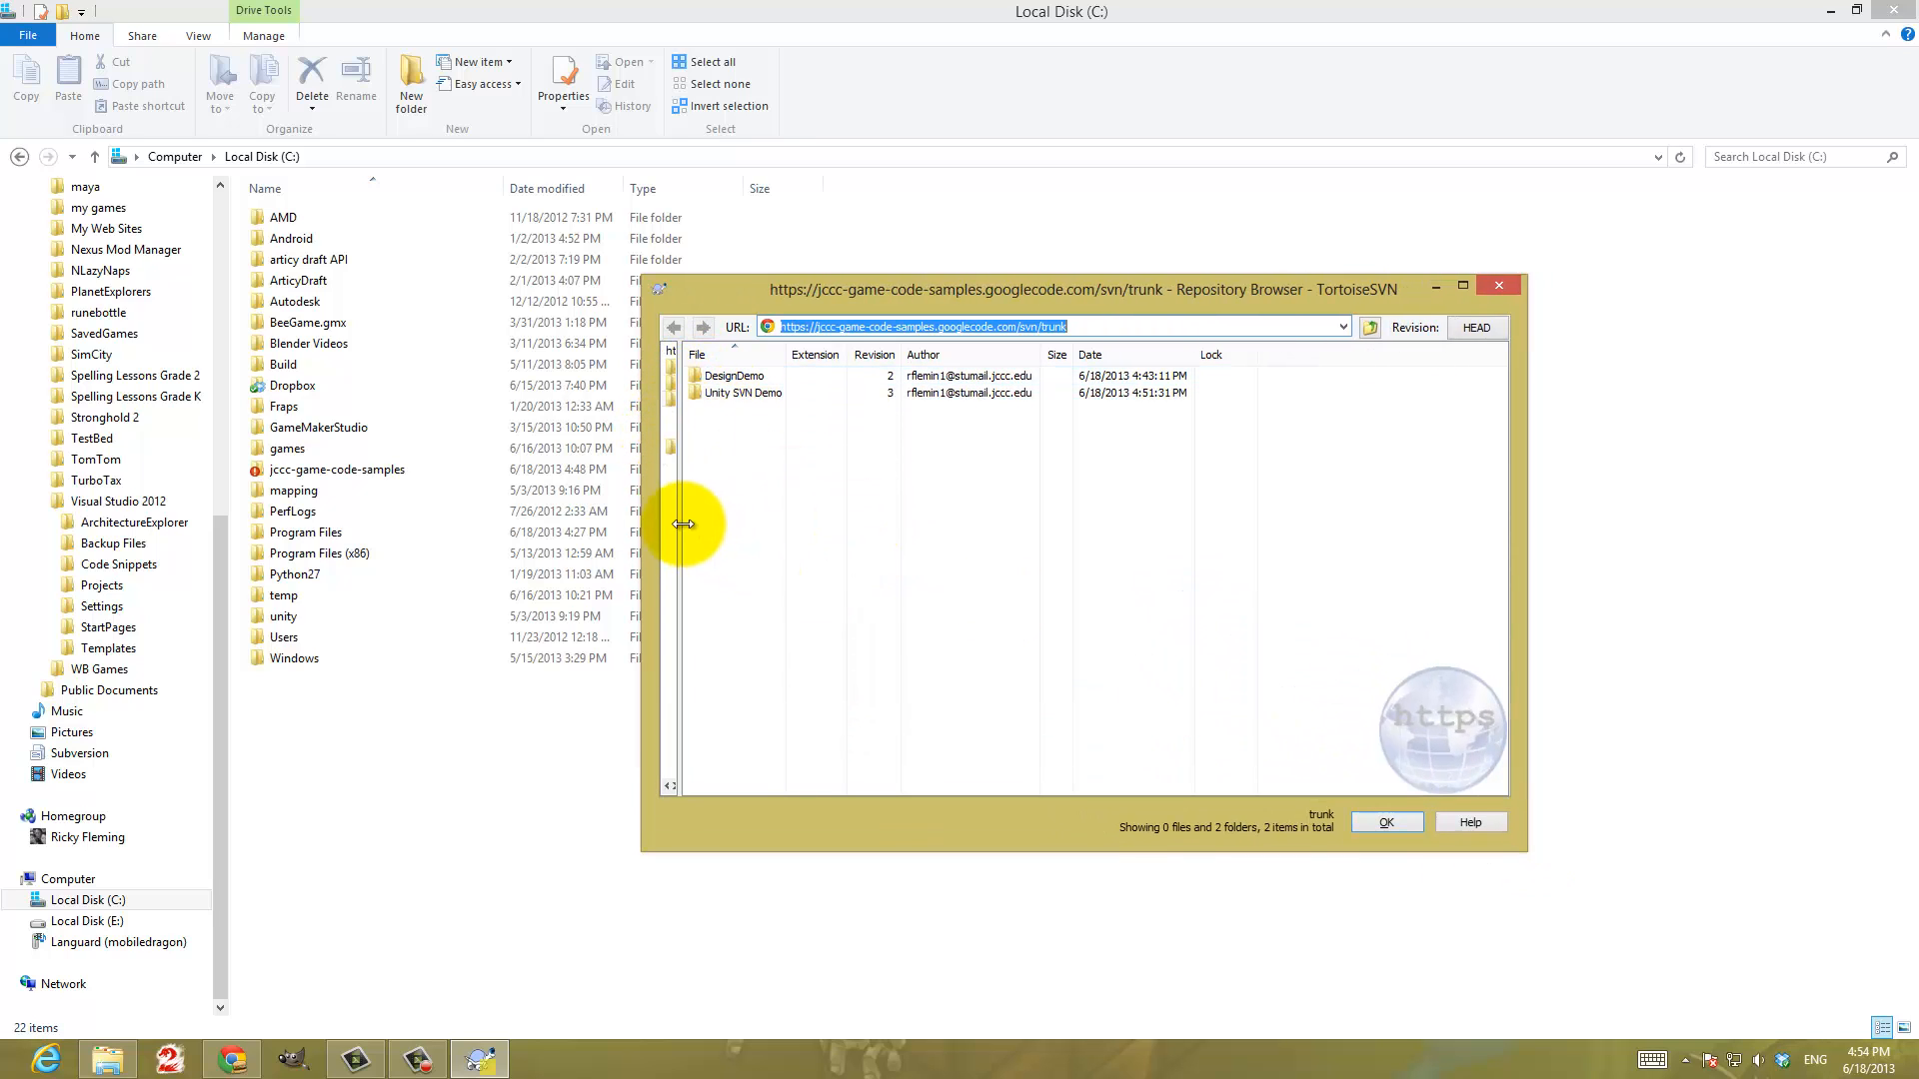
drag(676, 538, 810, 519)
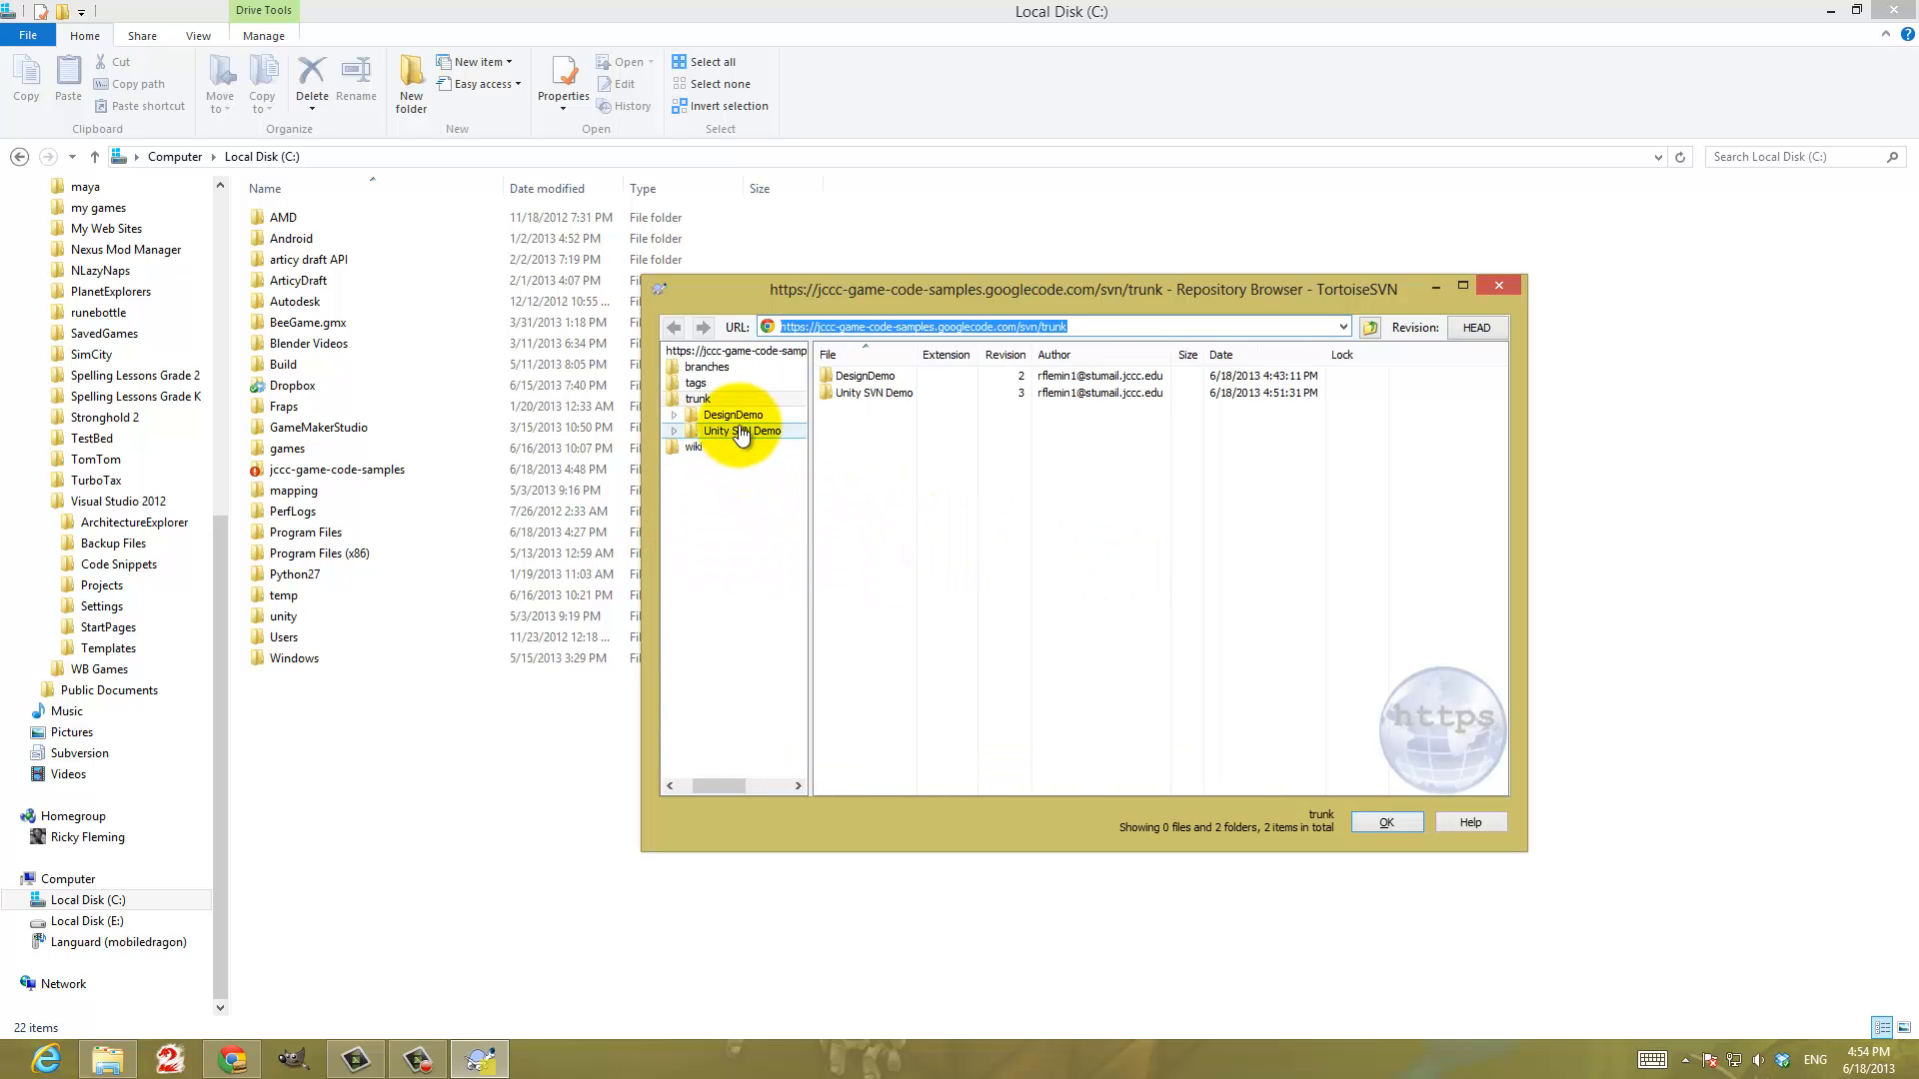
Examine the DesignDemo and Unity SVN Demo folders in the repository and the actions available for Unity SVN Demo, then close the browser
click(740, 430)
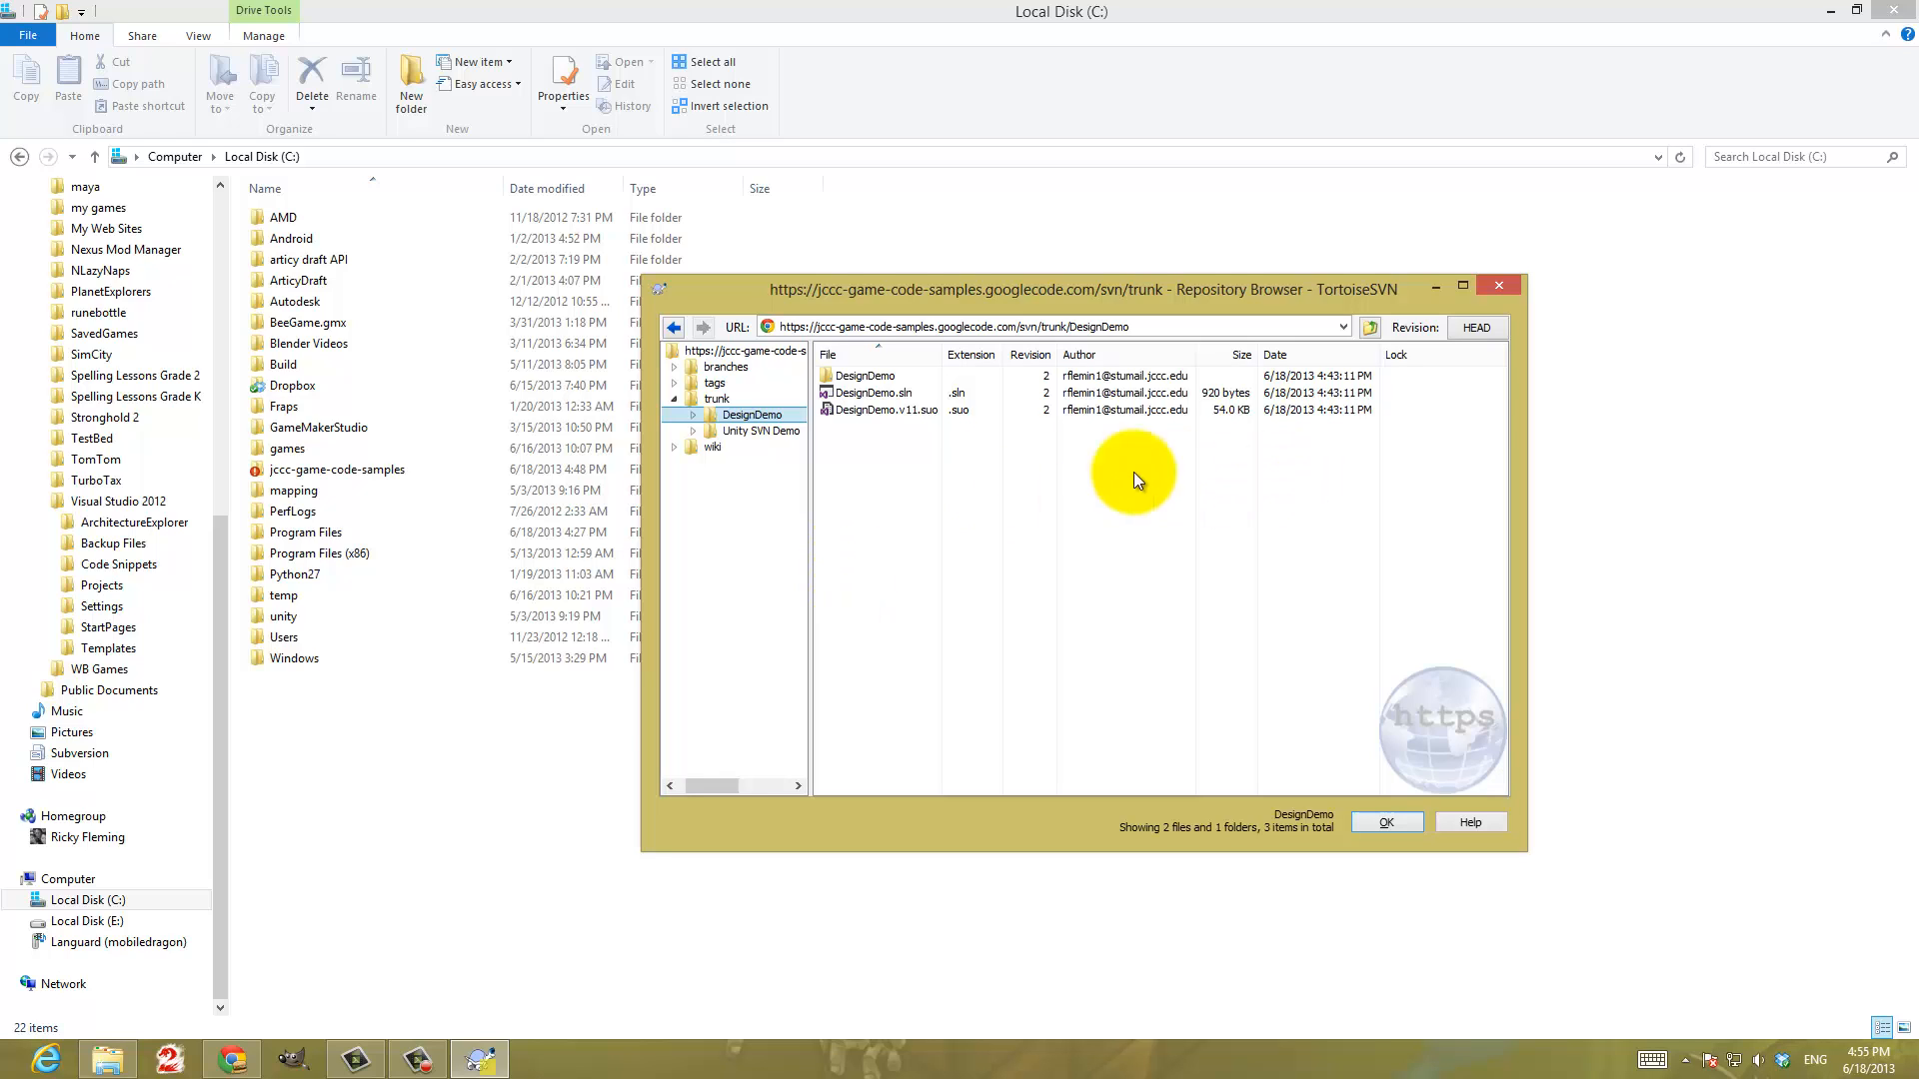
click(865, 376)
click(752, 431)
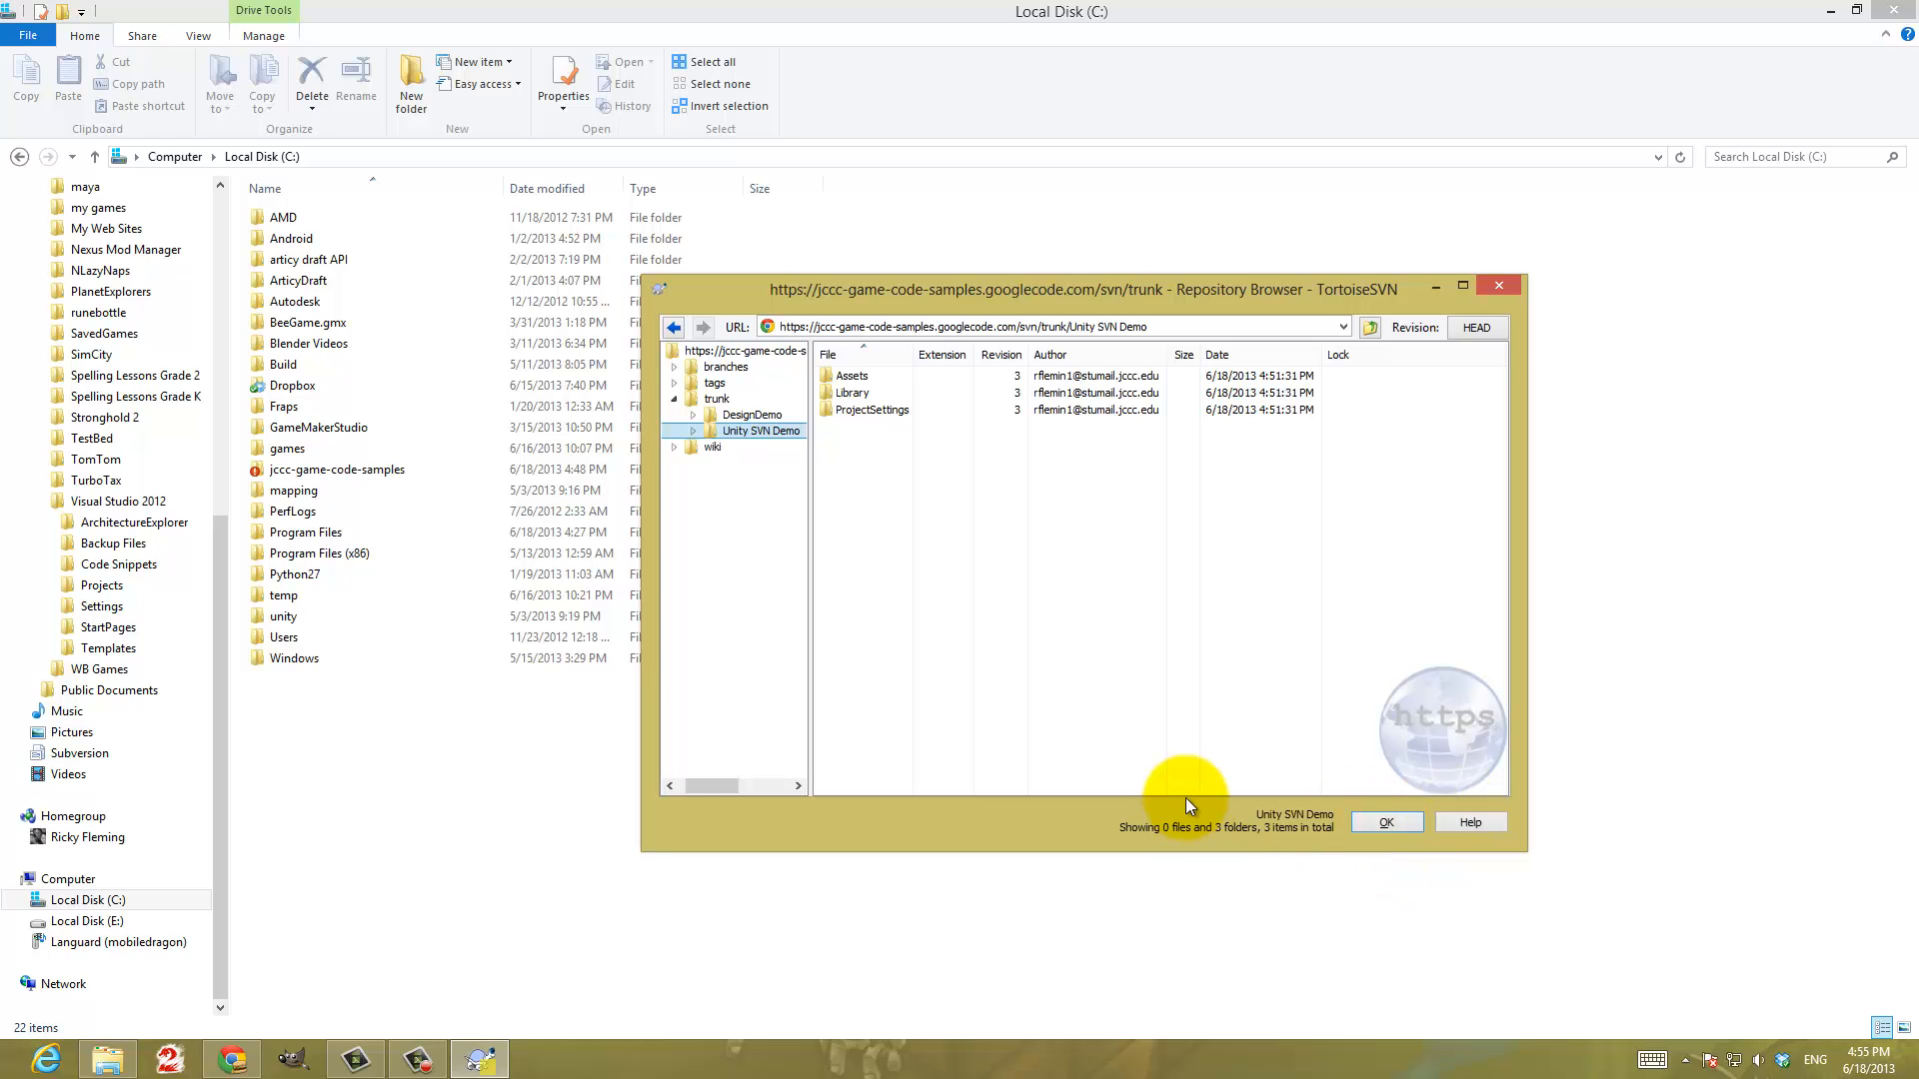
right_click(747, 433)
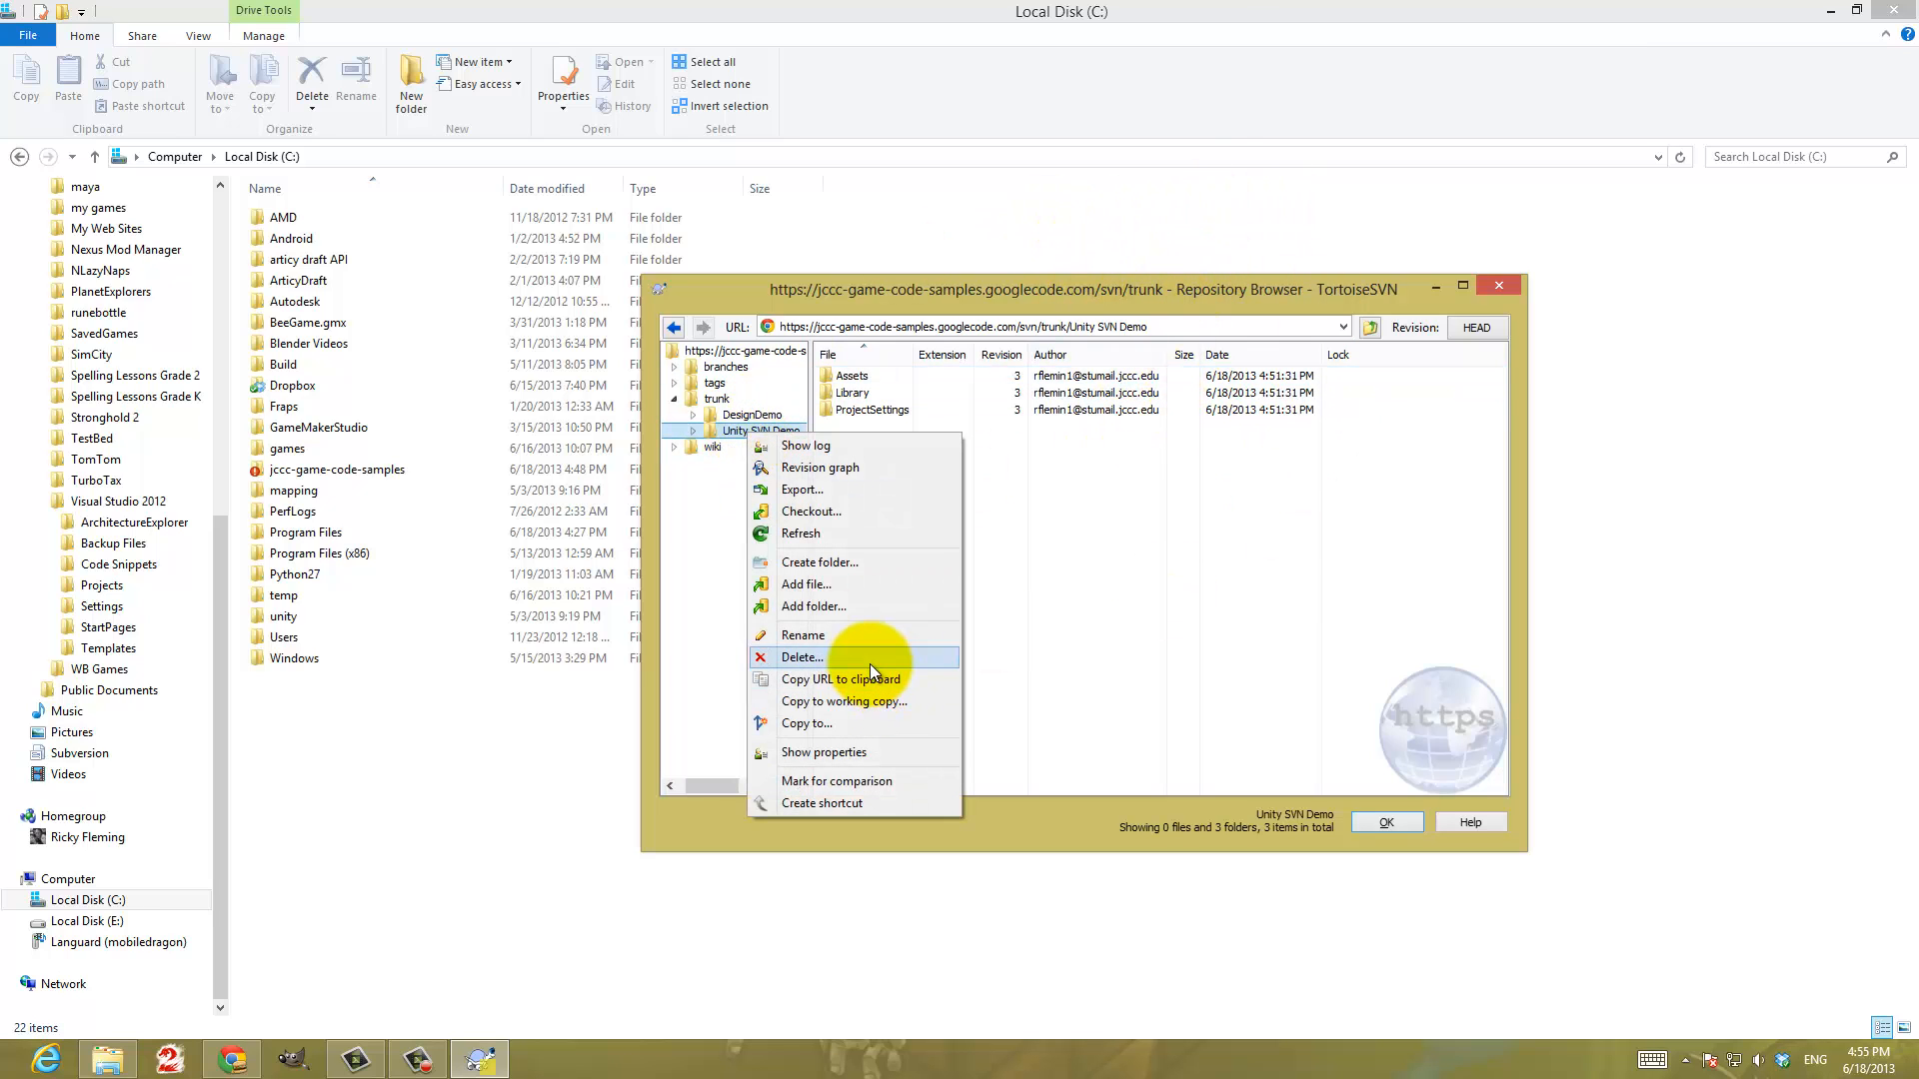
click(1388, 823)
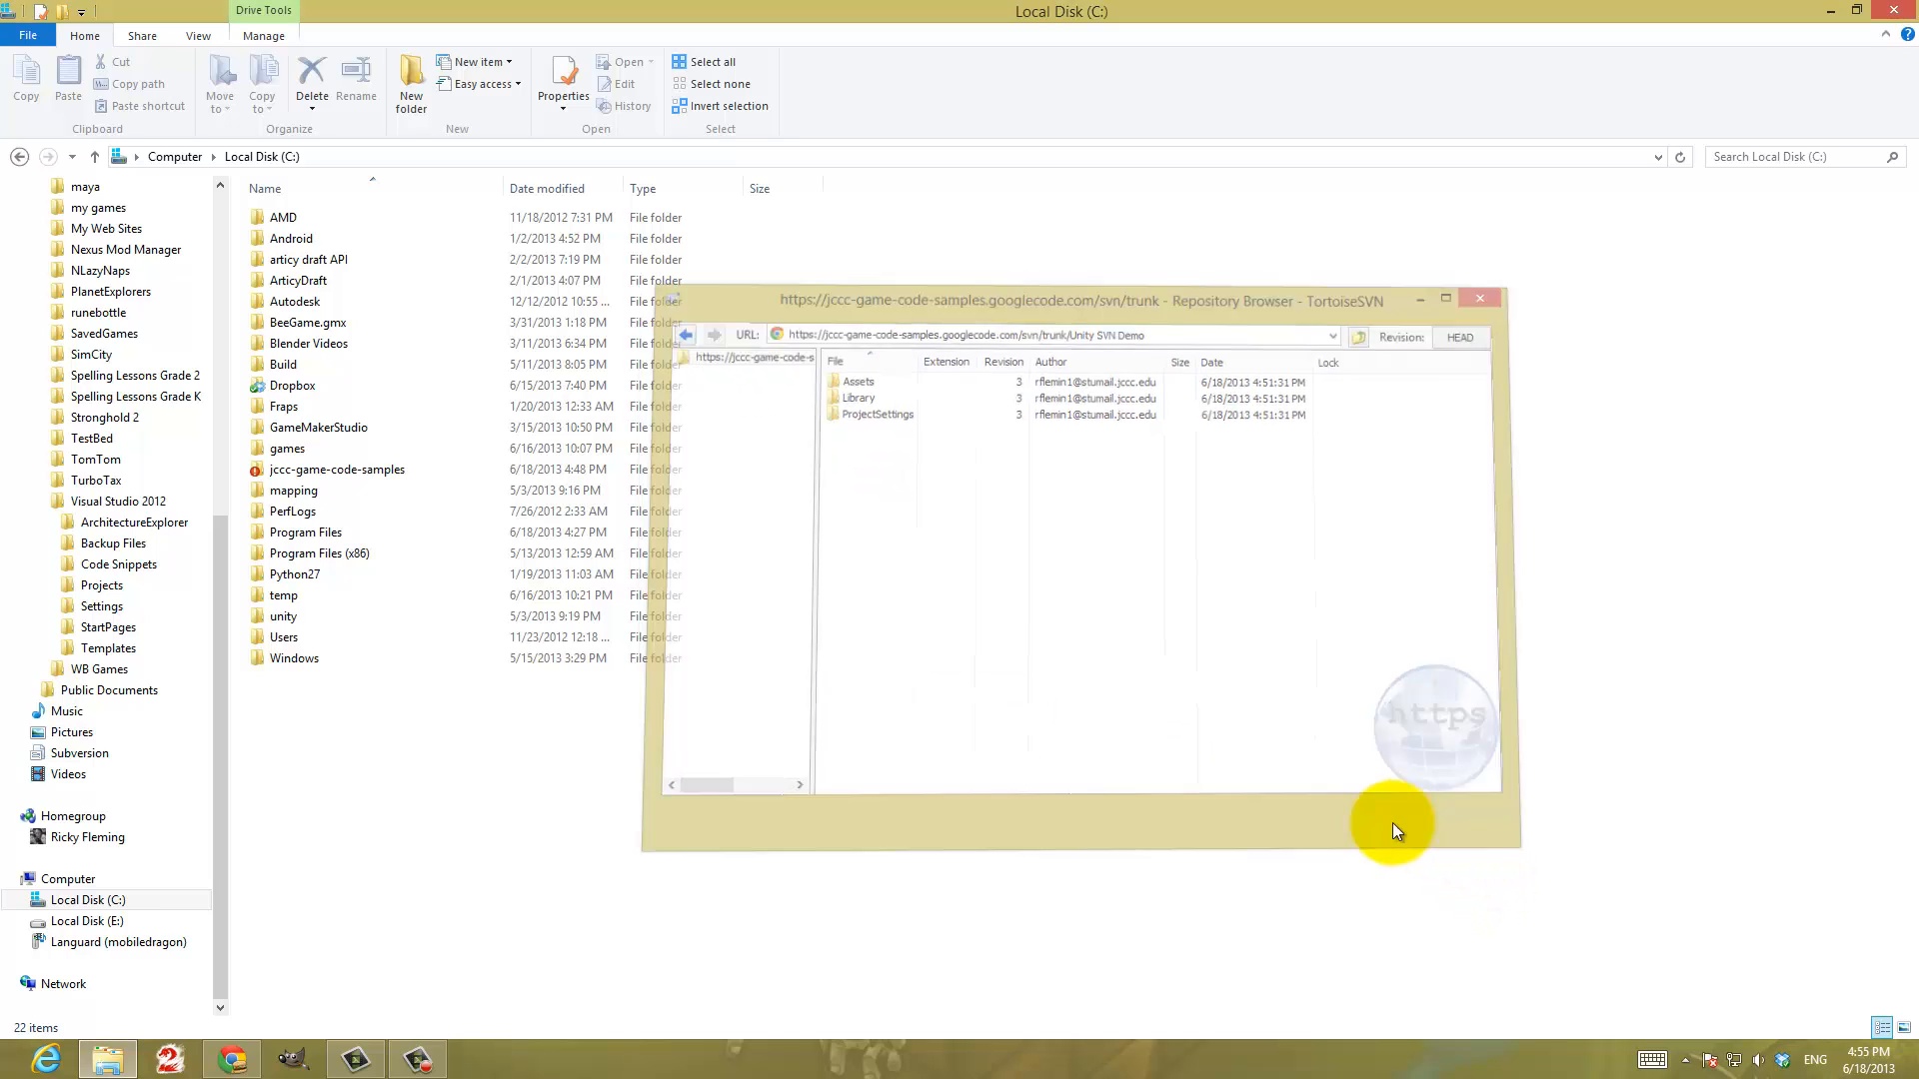
Open the jccc-game-code-samples folder and examine the TortoiseSVN actions available for DesignDemo, including Delete
double_click(370, 471)
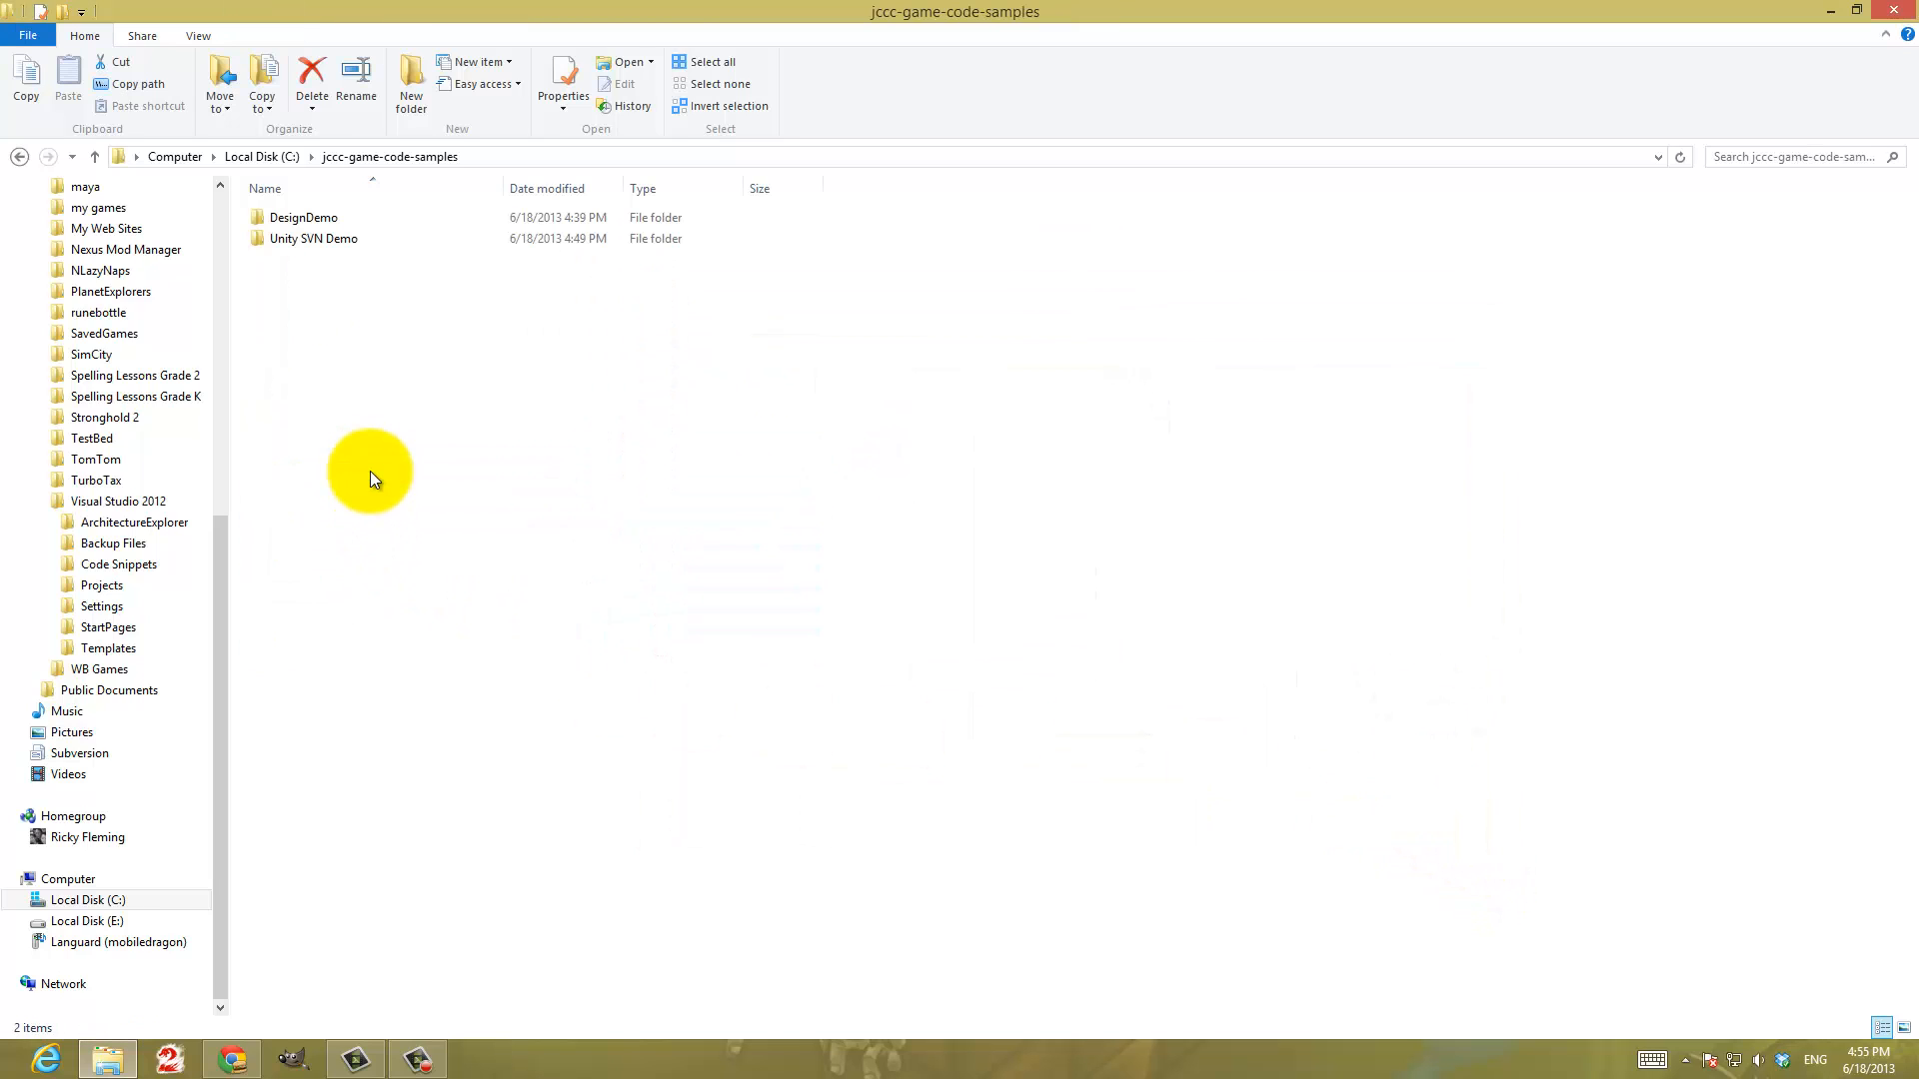
right_click(276, 222)
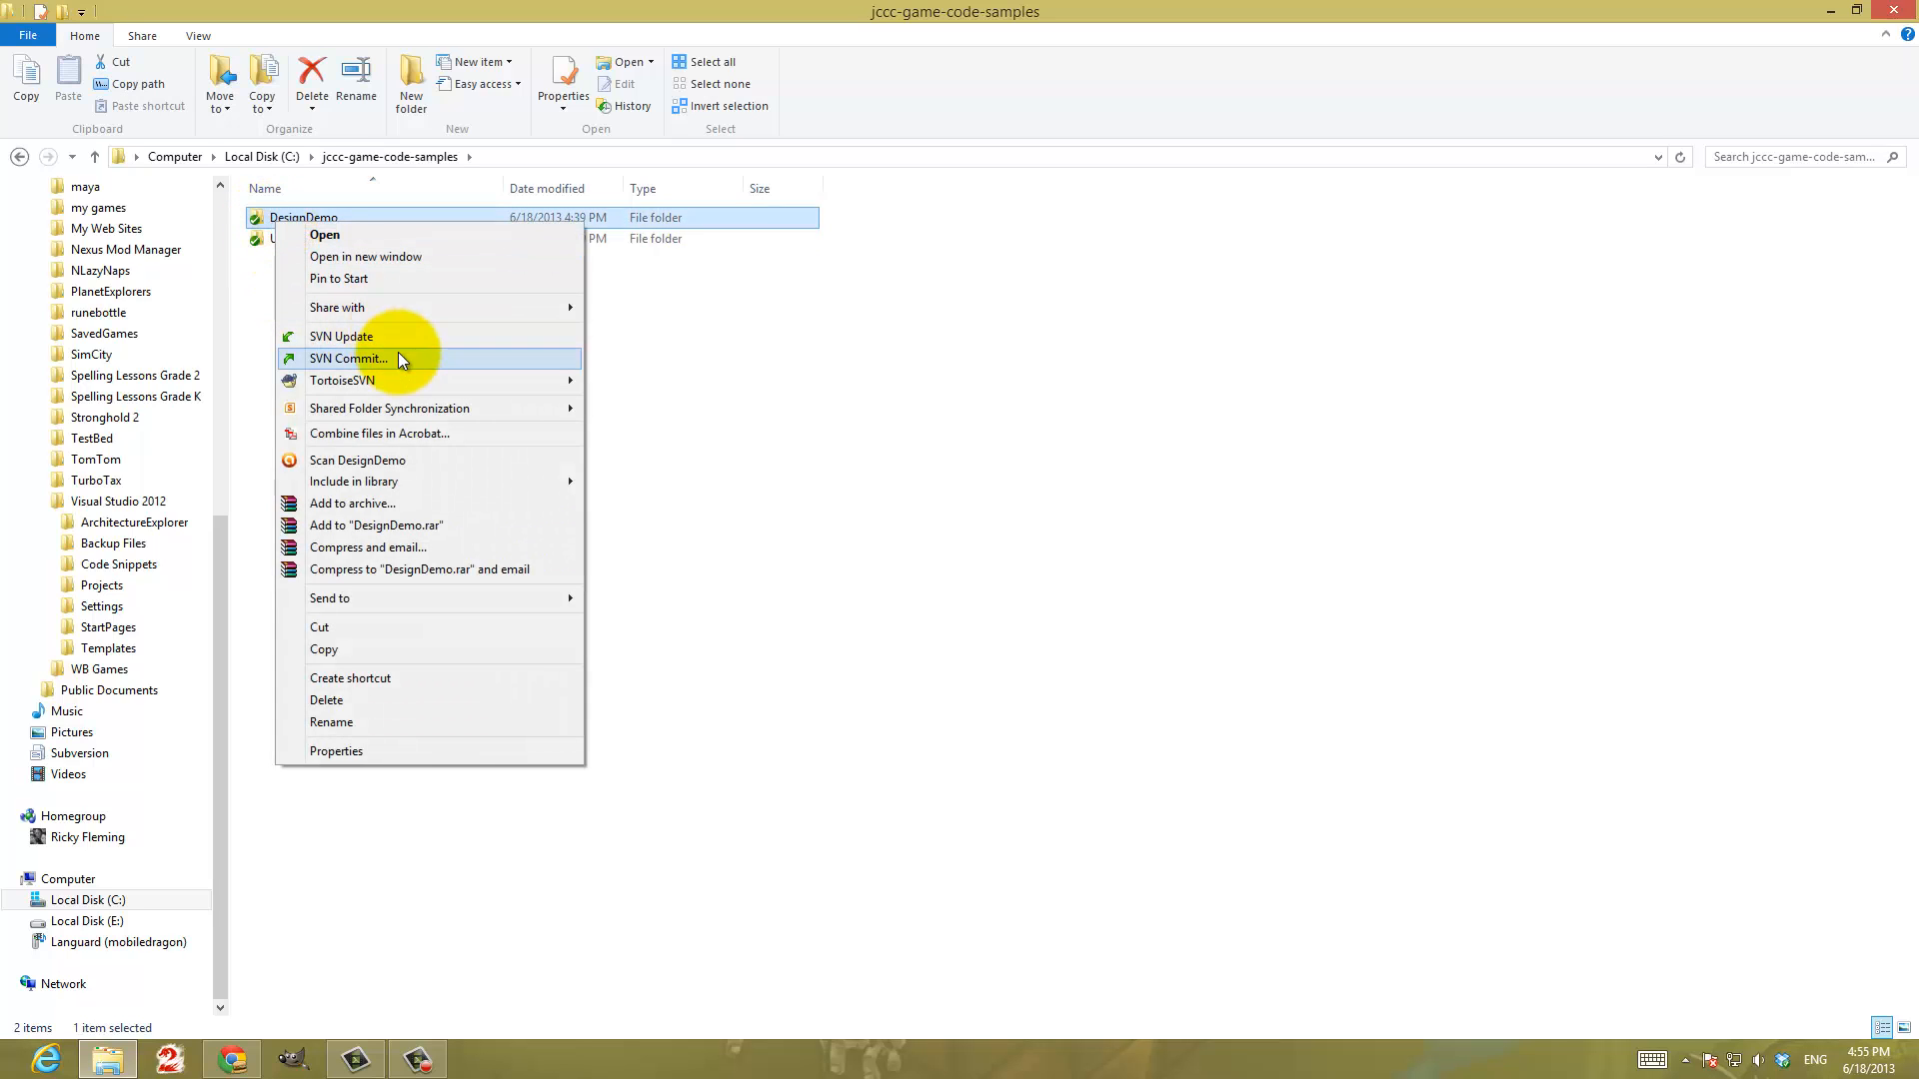
mouse_move(411, 385)
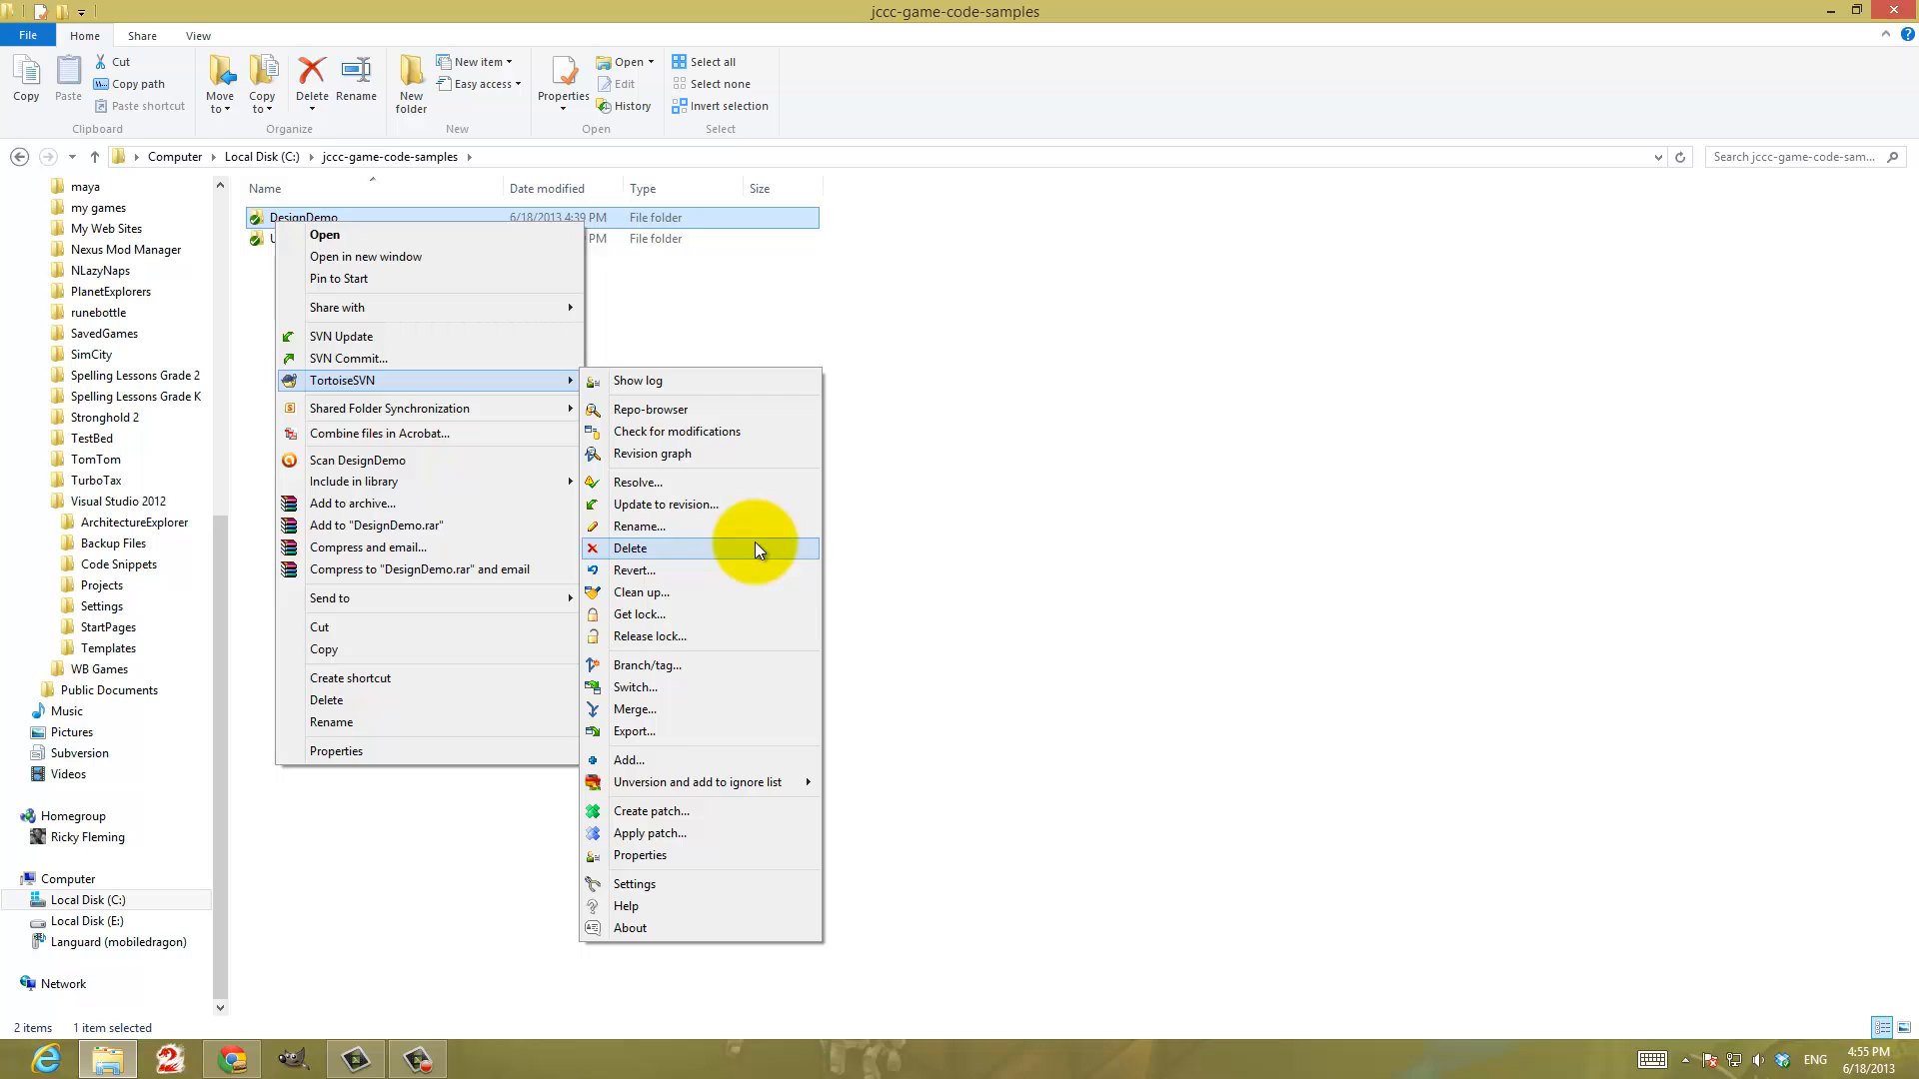
click(756, 545)
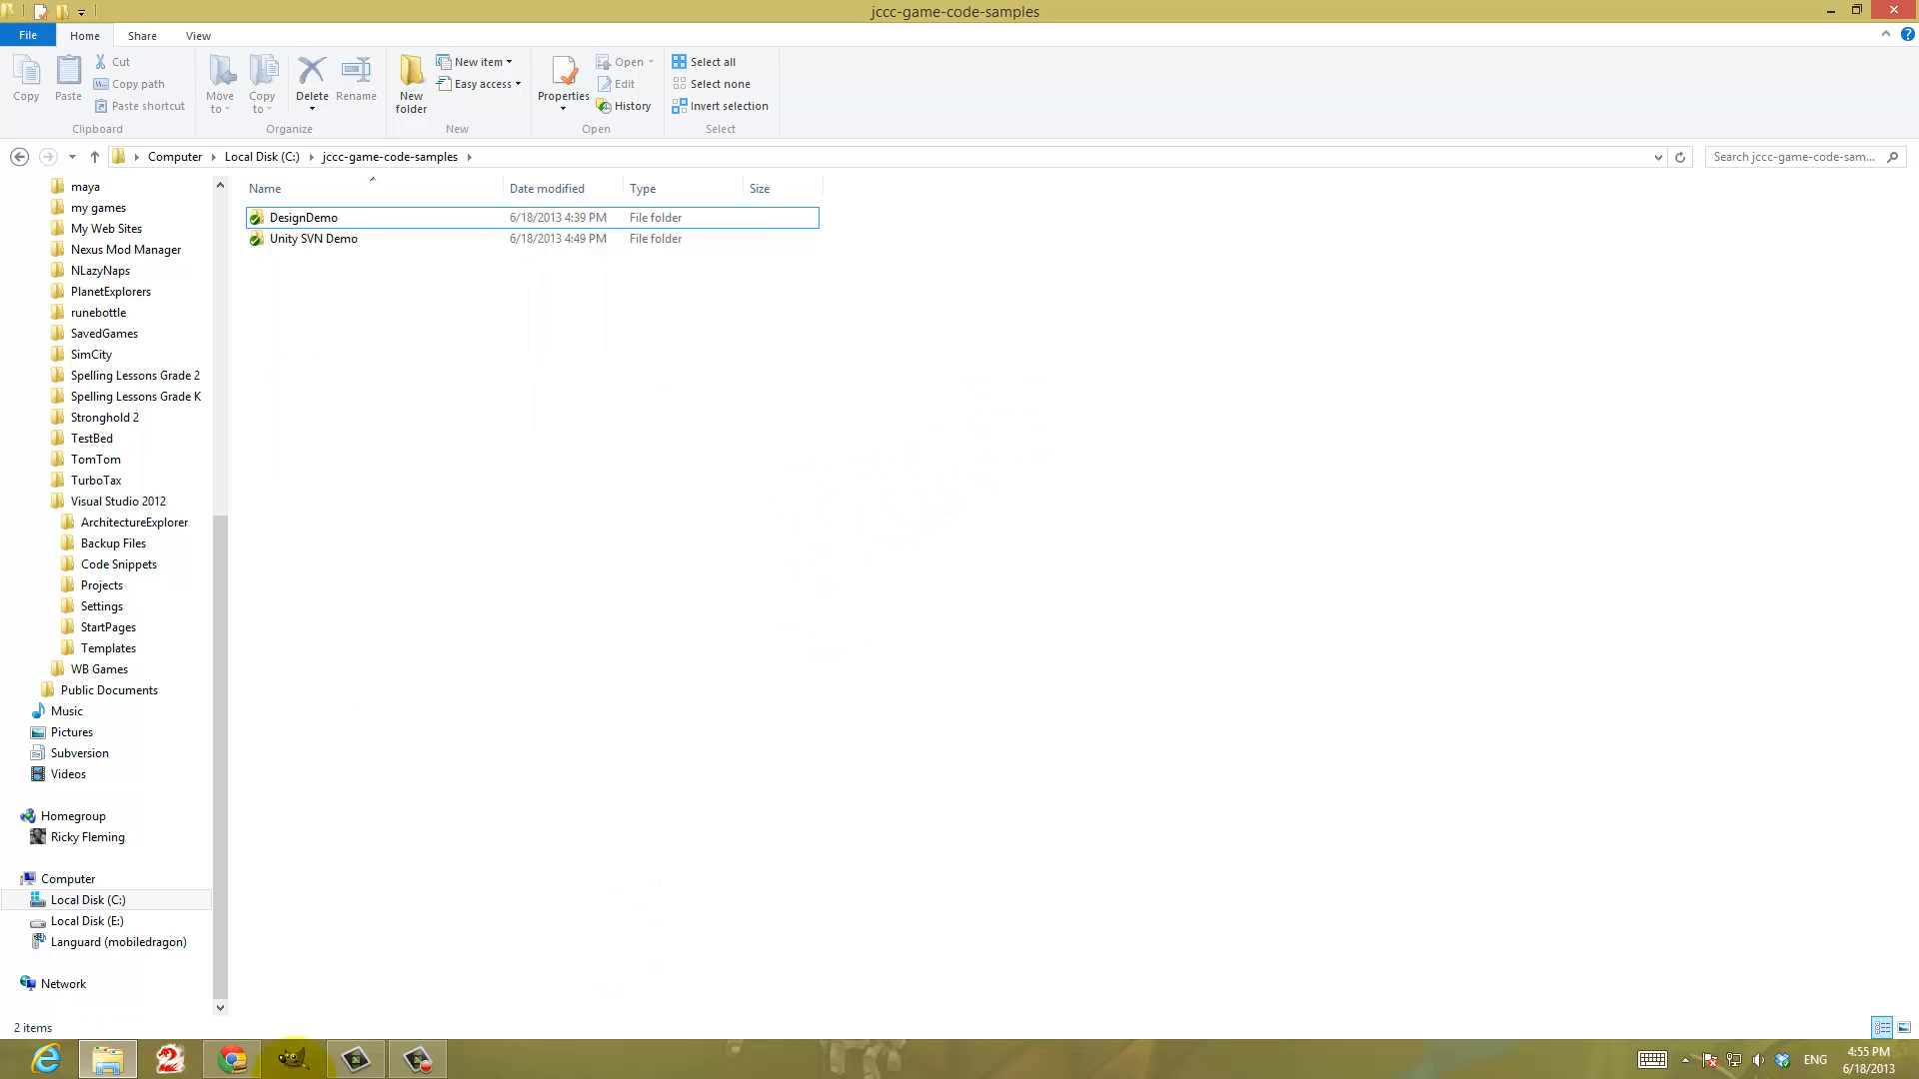
Switch to Chrome and inspect the trunk and DesignDemo directories in the project's source listing, checking the options available for DesignDemo
click(232, 1060)
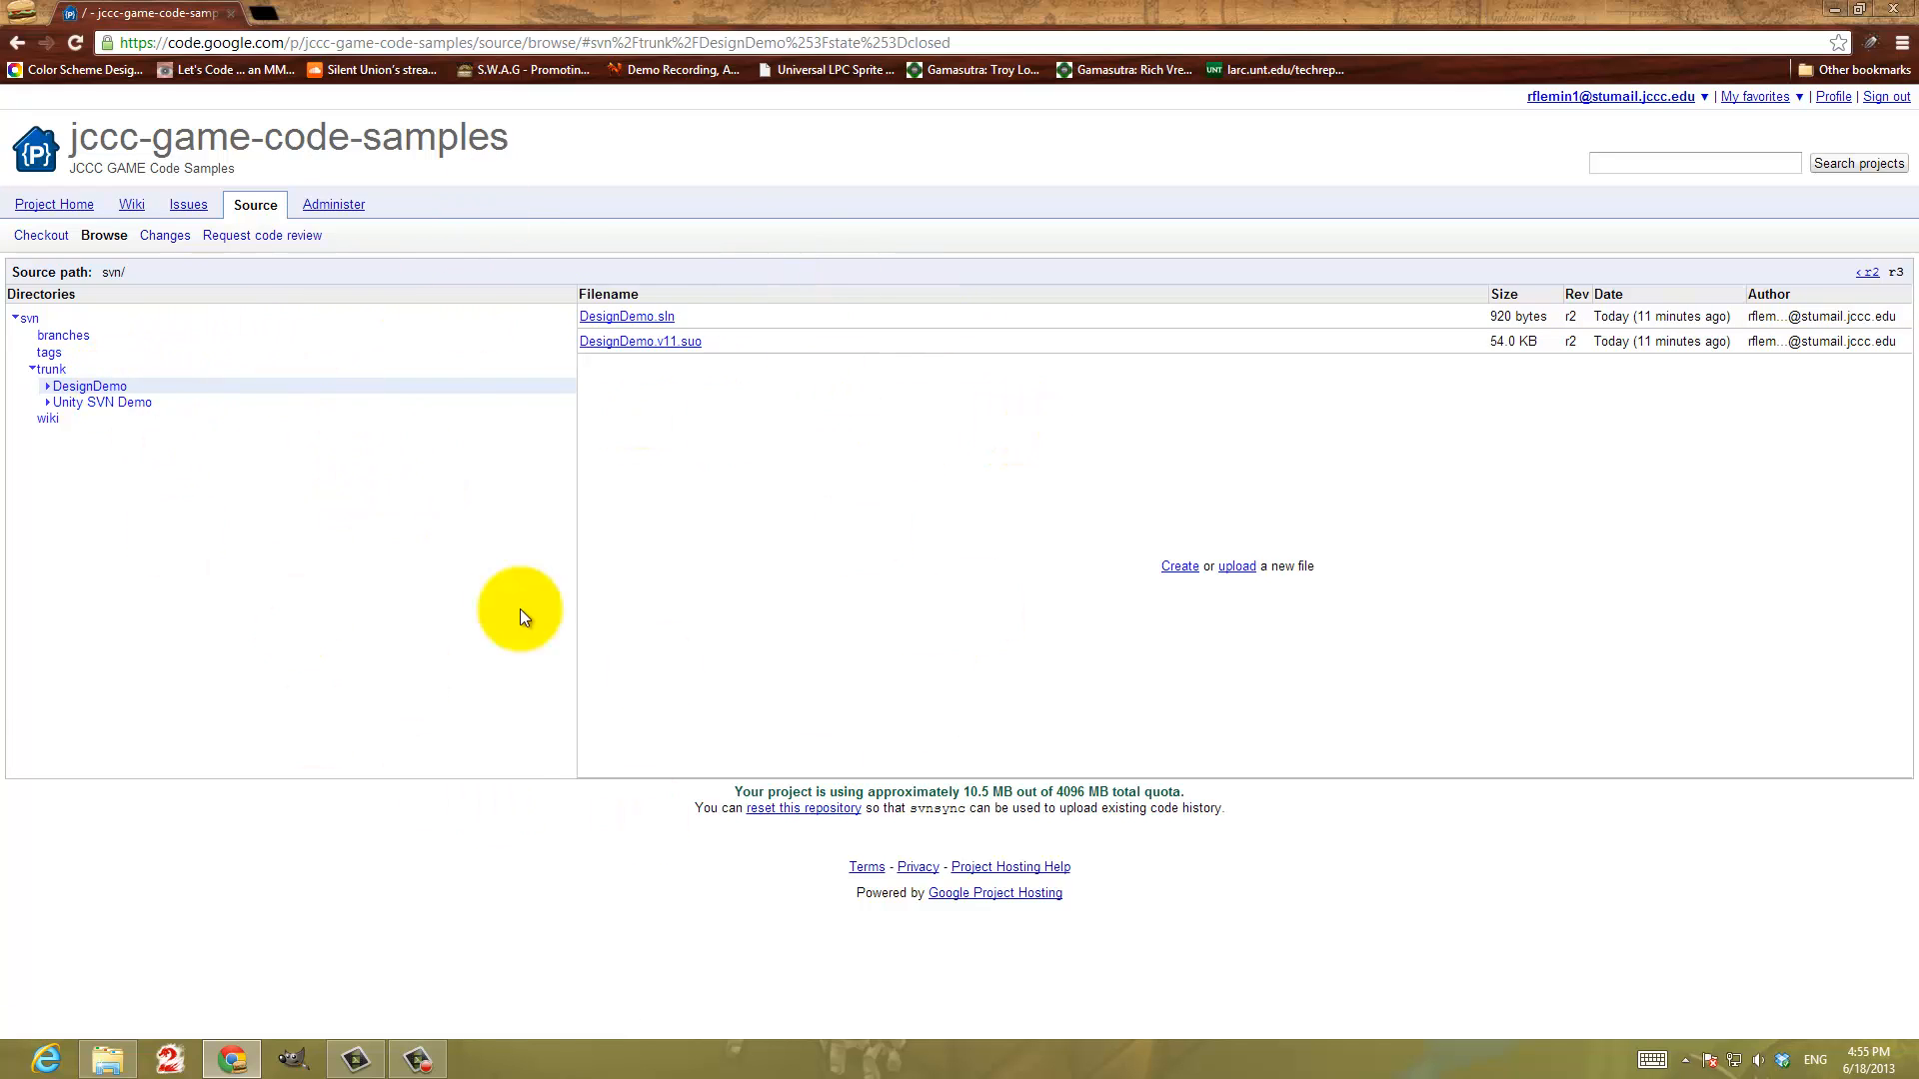
right_click(75, 390)
click(52, 465)
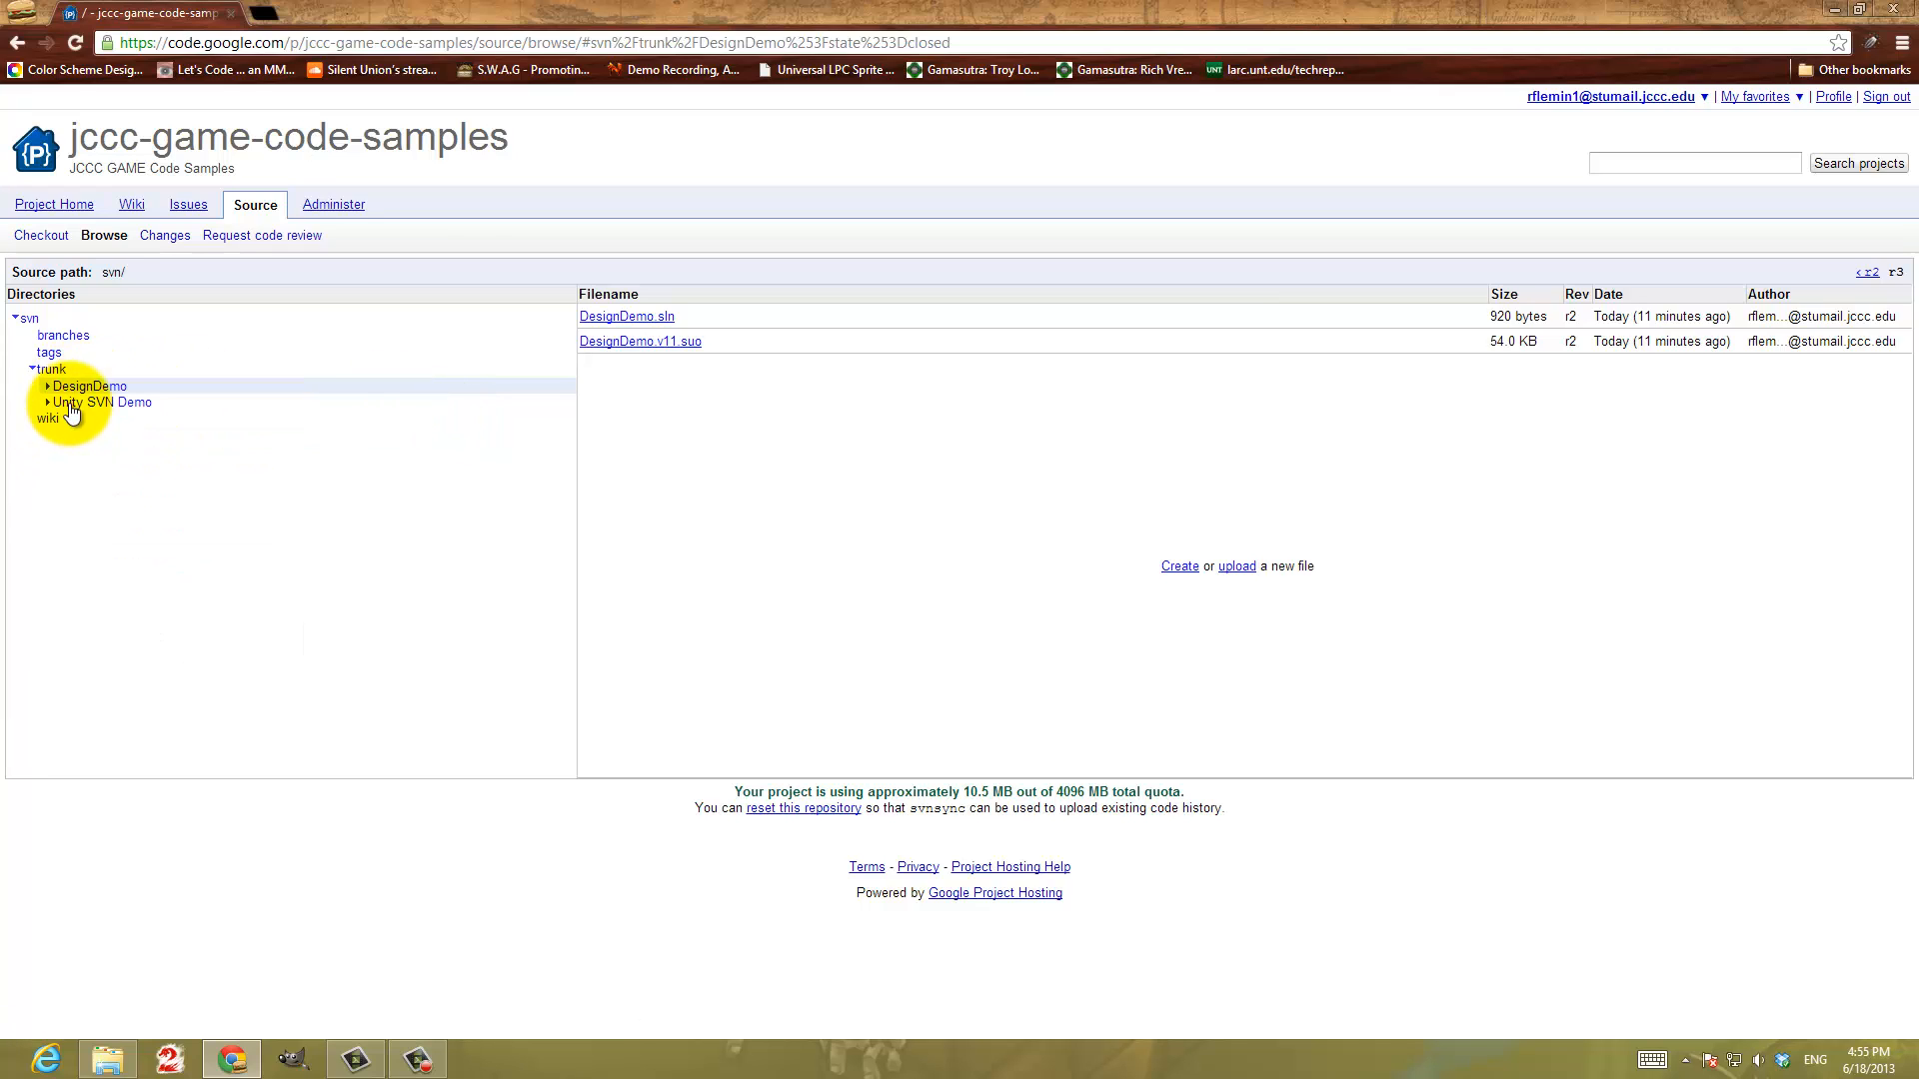
click(58, 370)
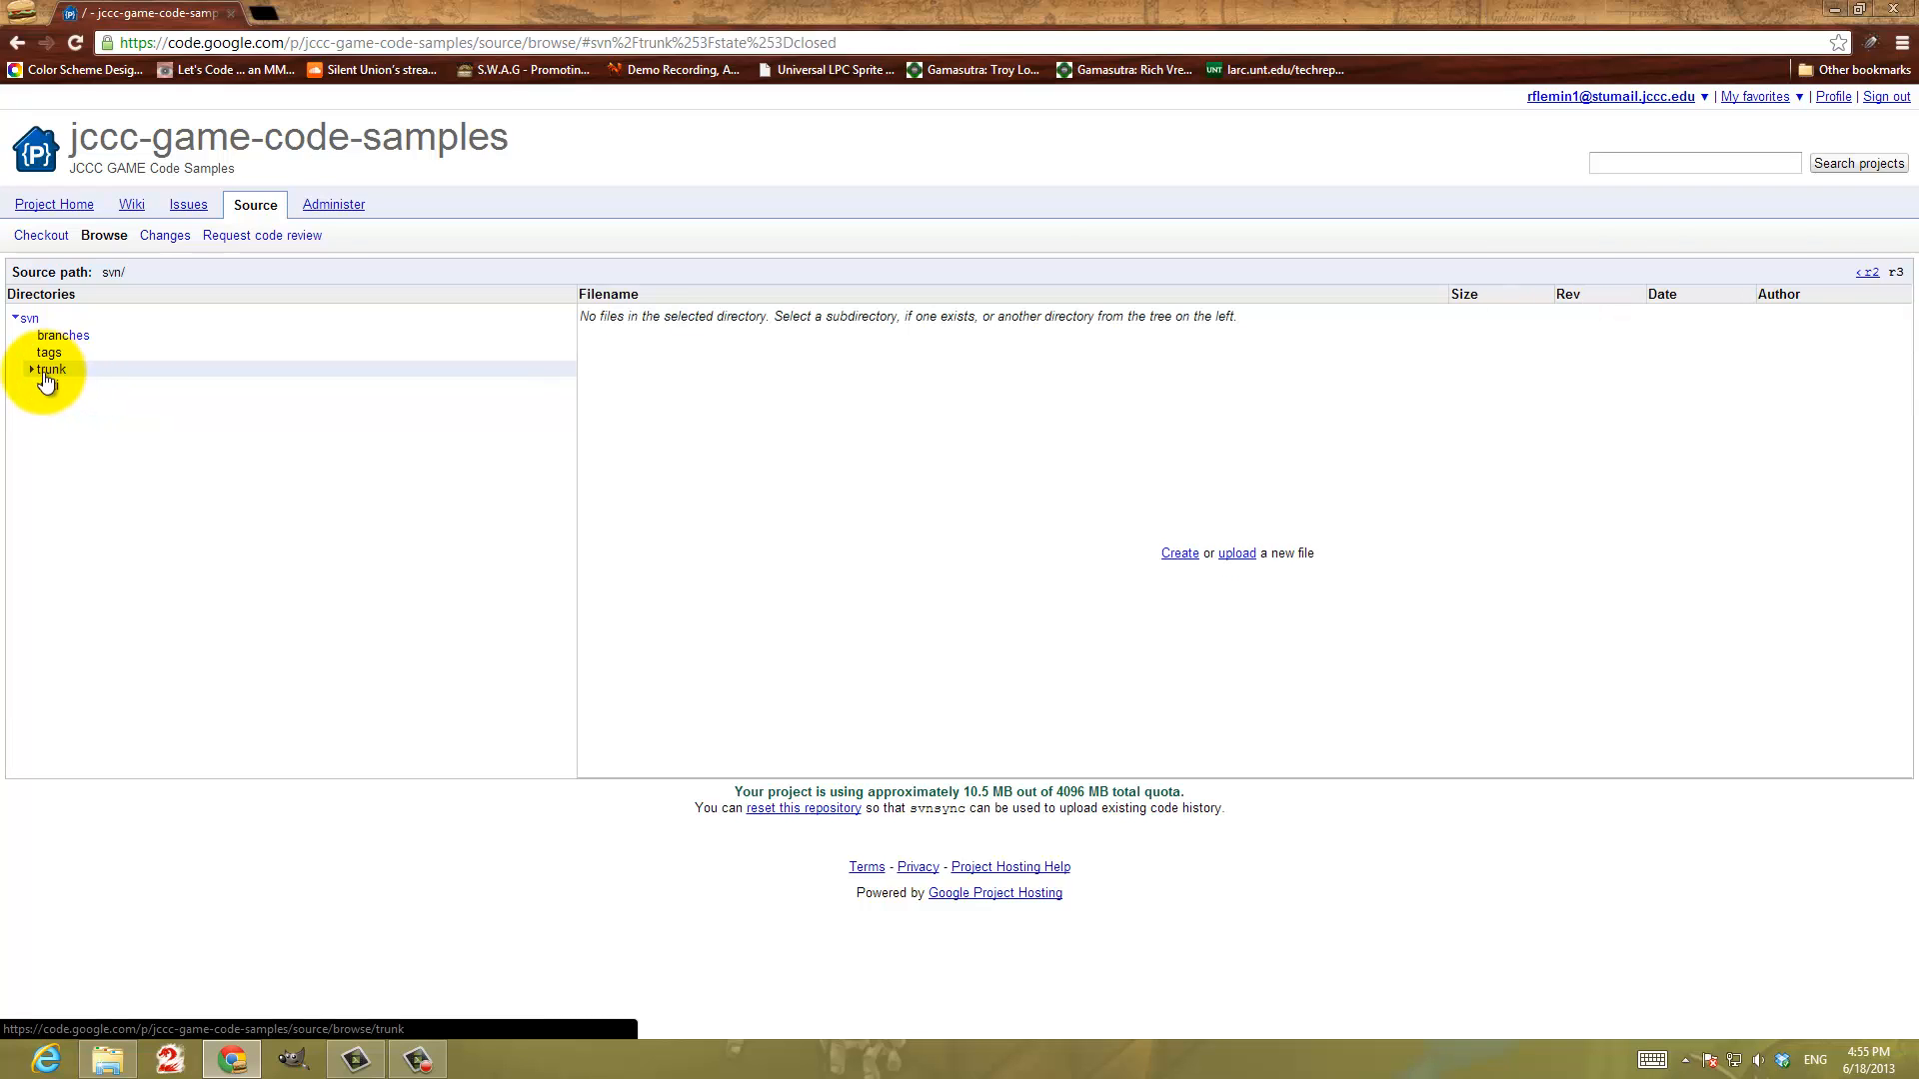
click(45, 371)
click(73, 388)
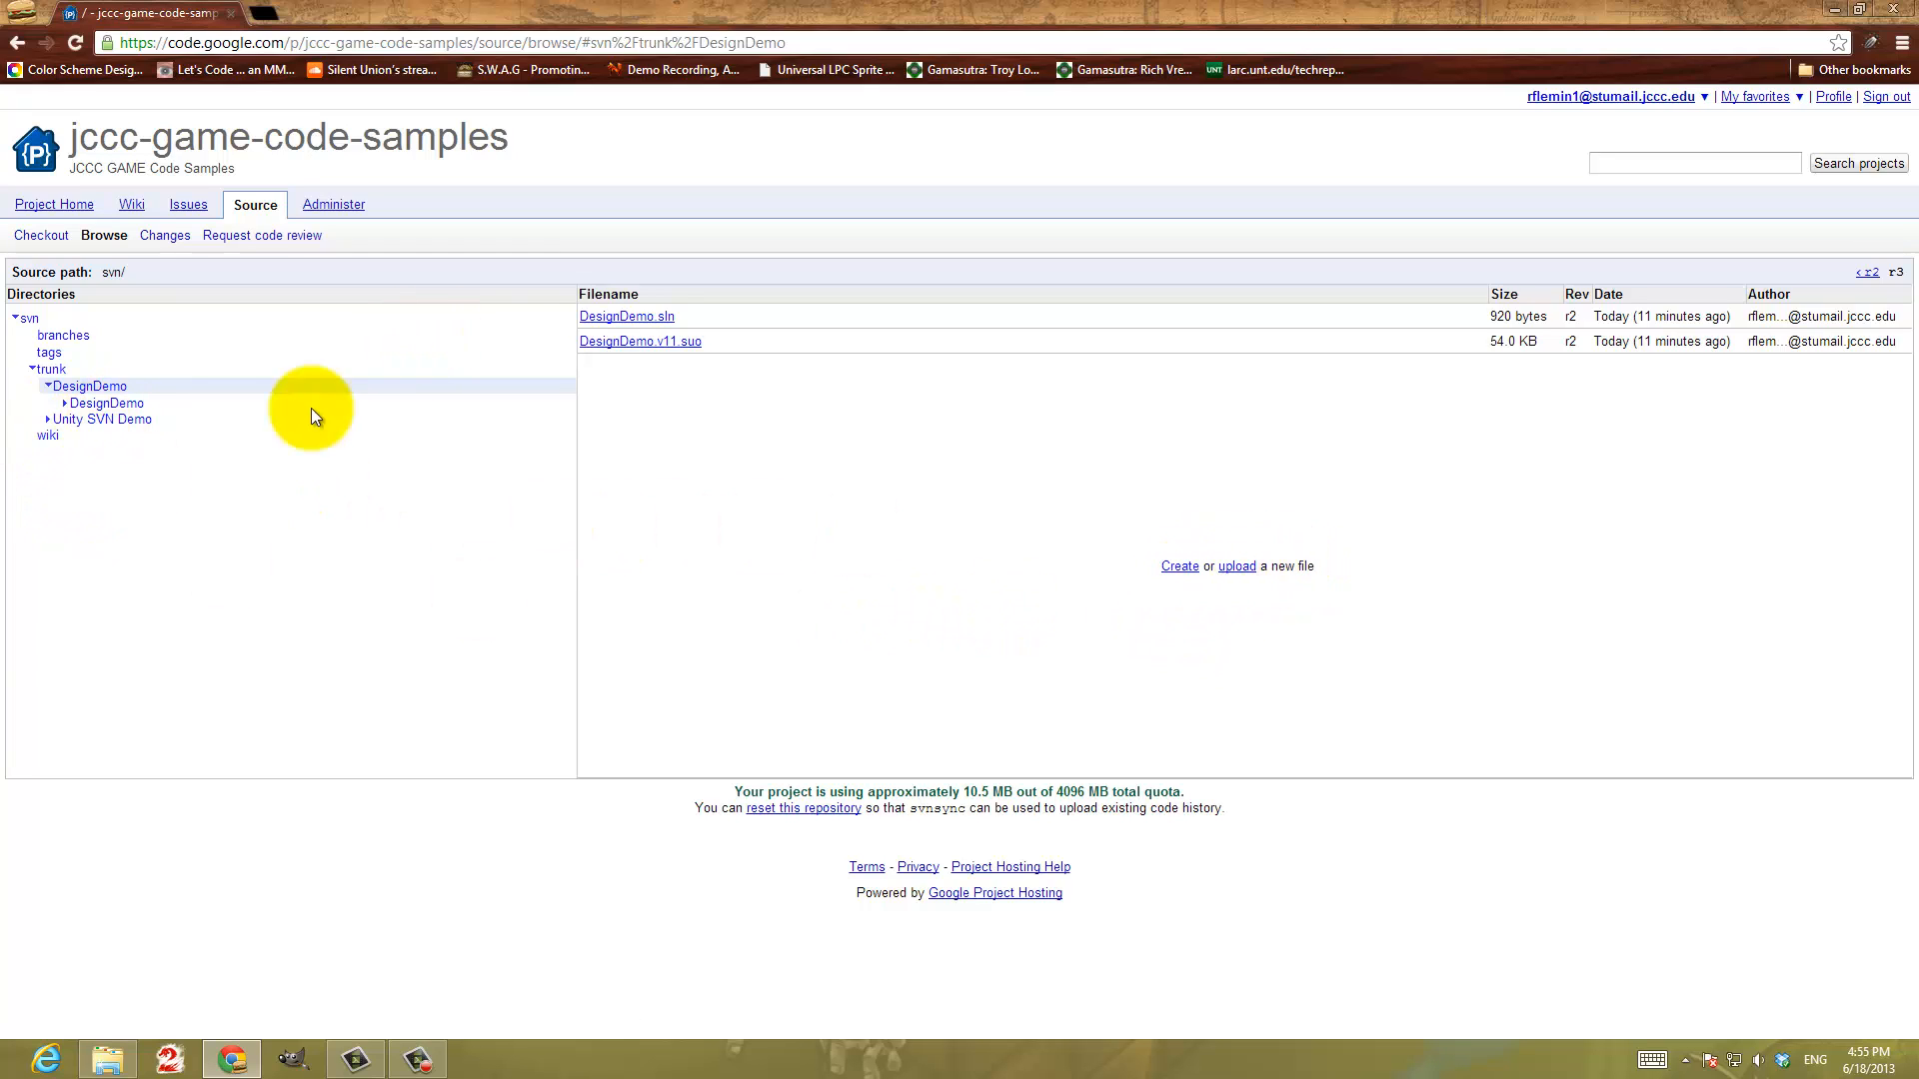
click(46, 386)
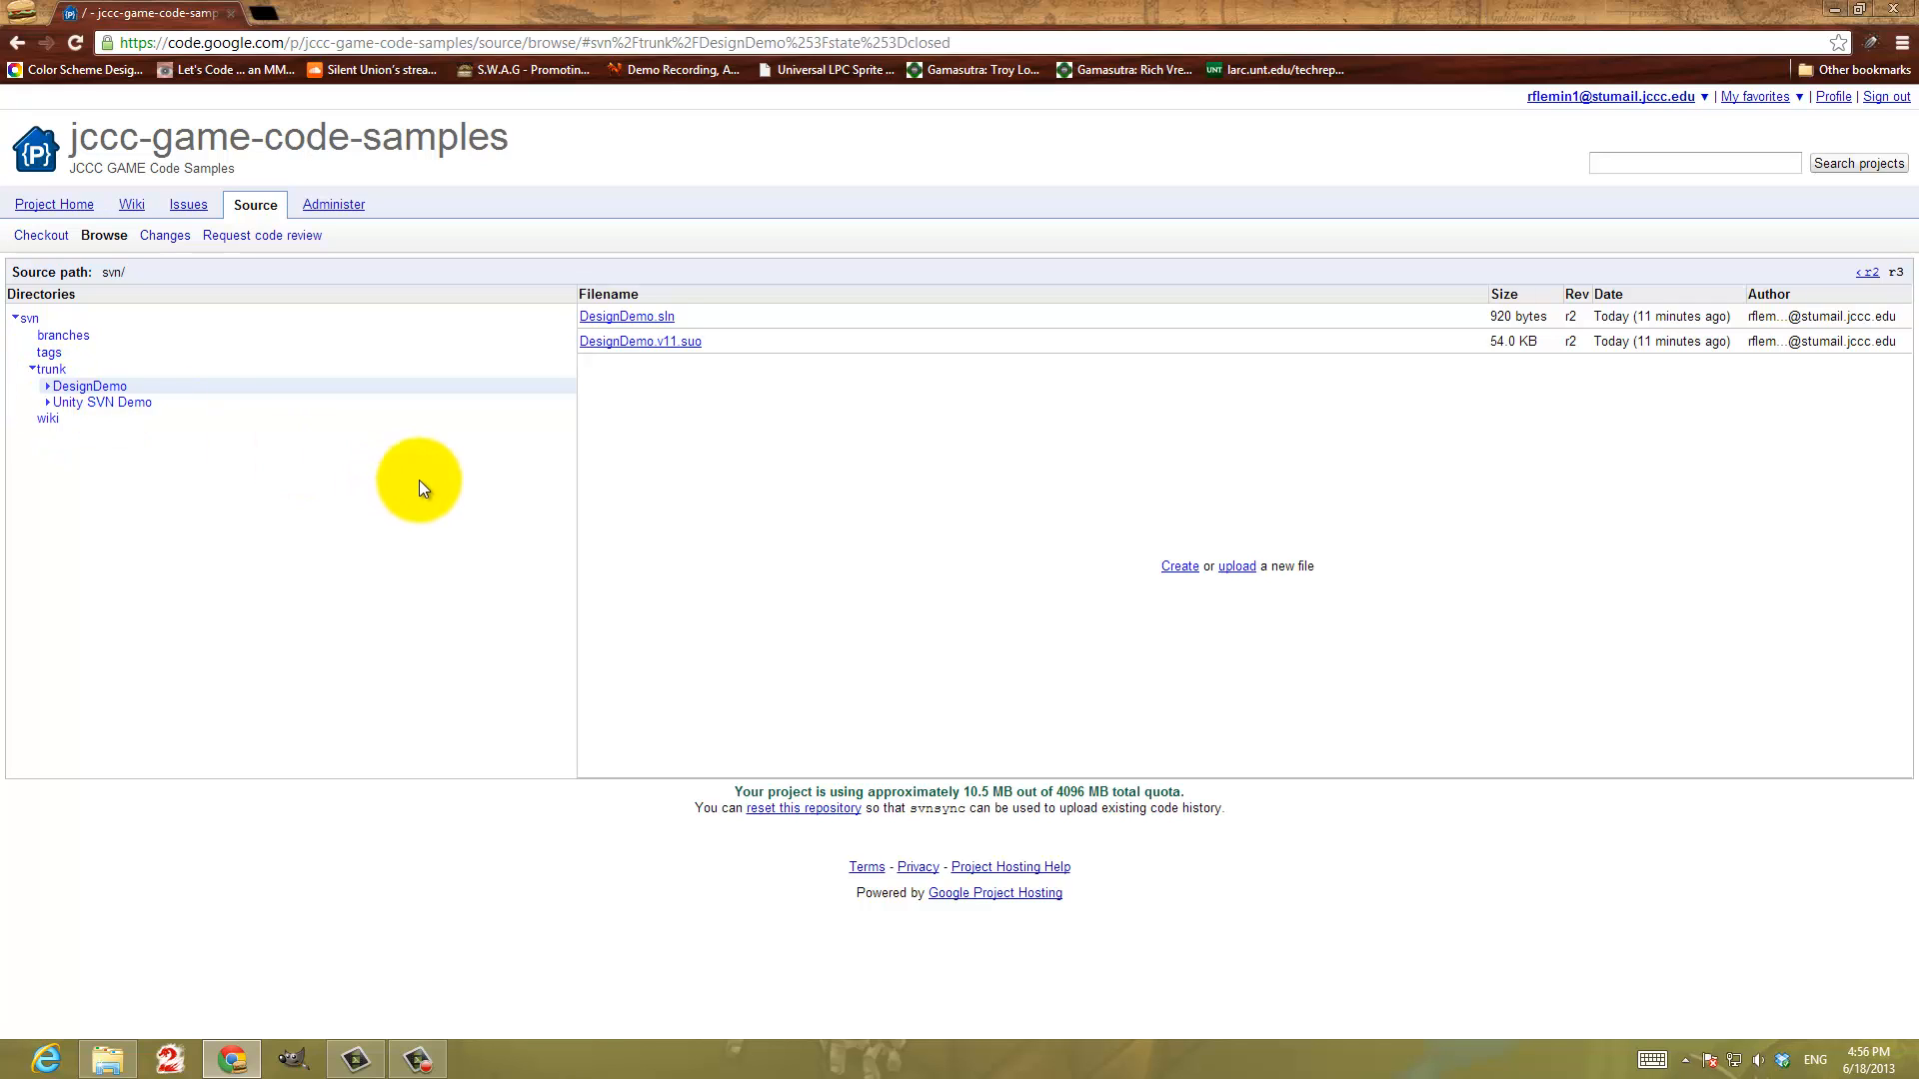
Return to File Explorer and delete the Unity SVN Demo folder from the working copy with TortoiseSVN
click(107, 1059)
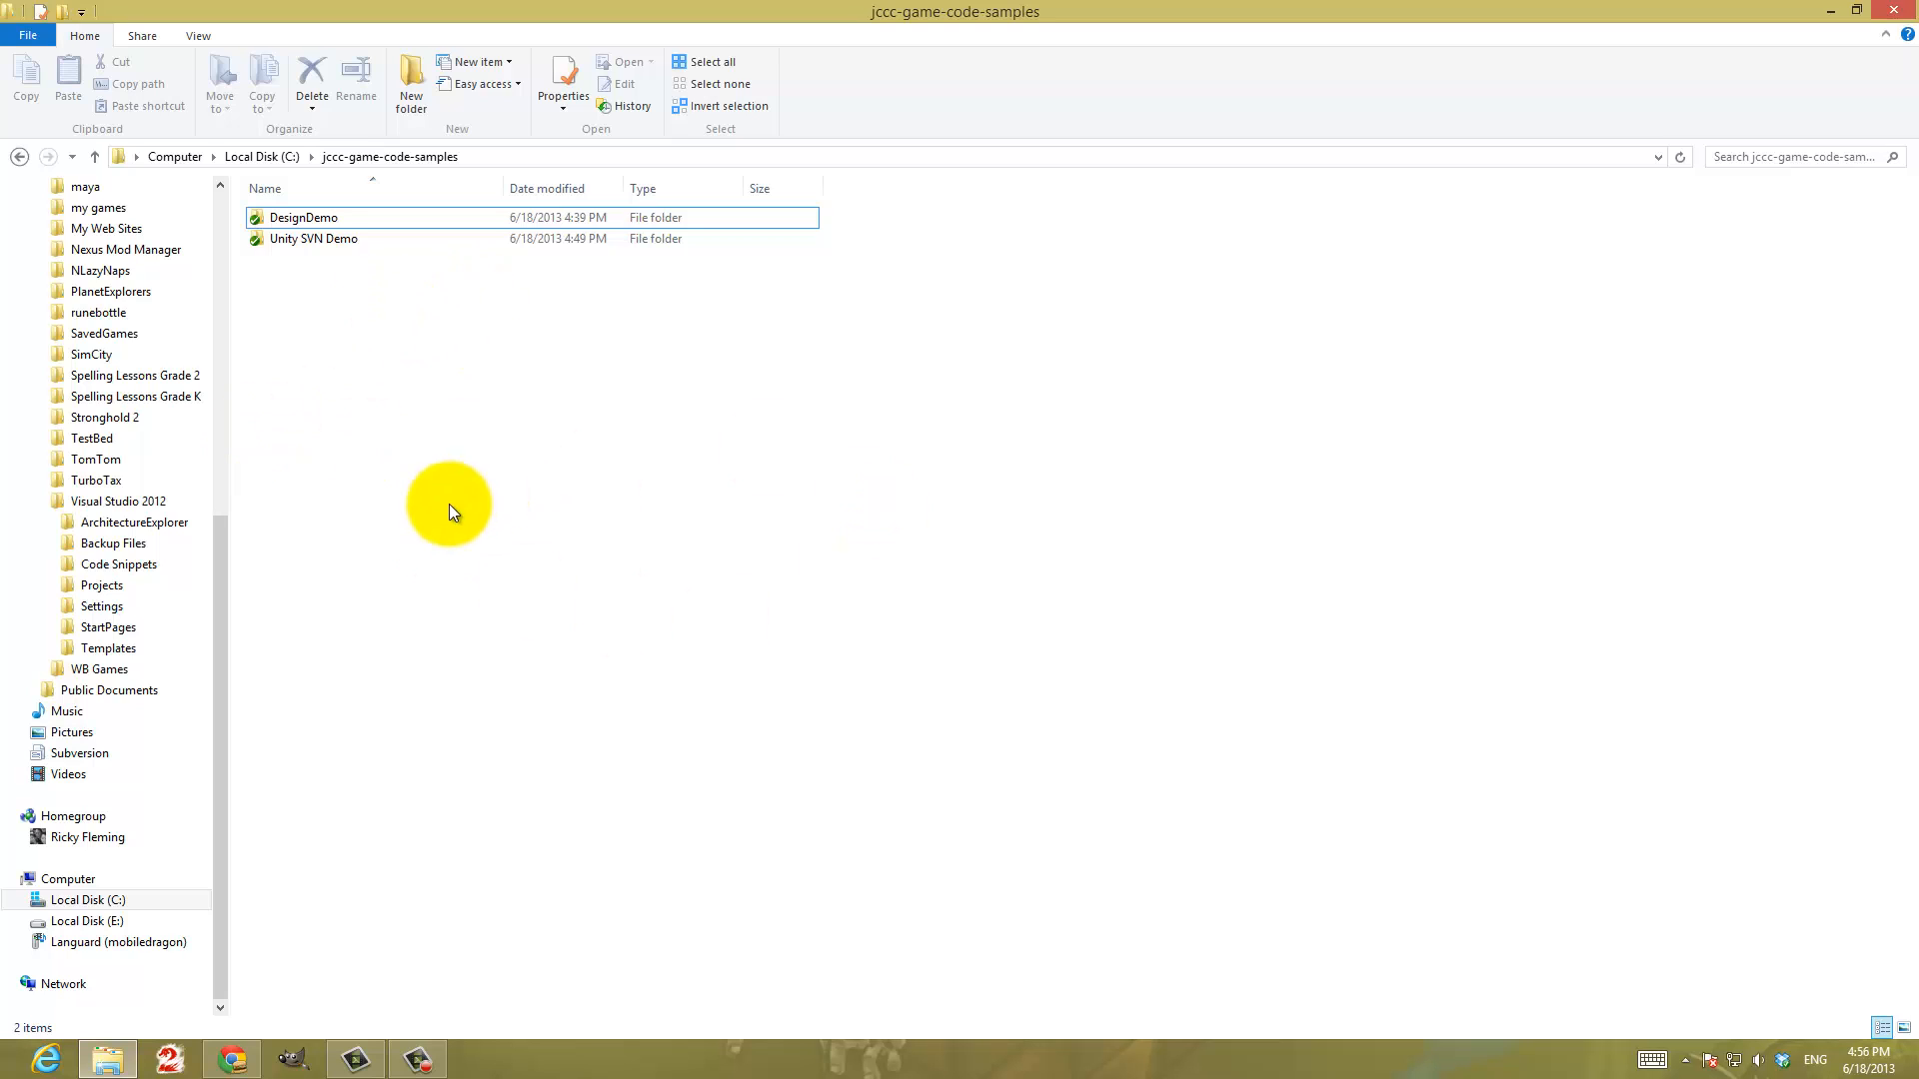
shift+click(275, 237)
click(276, 238)
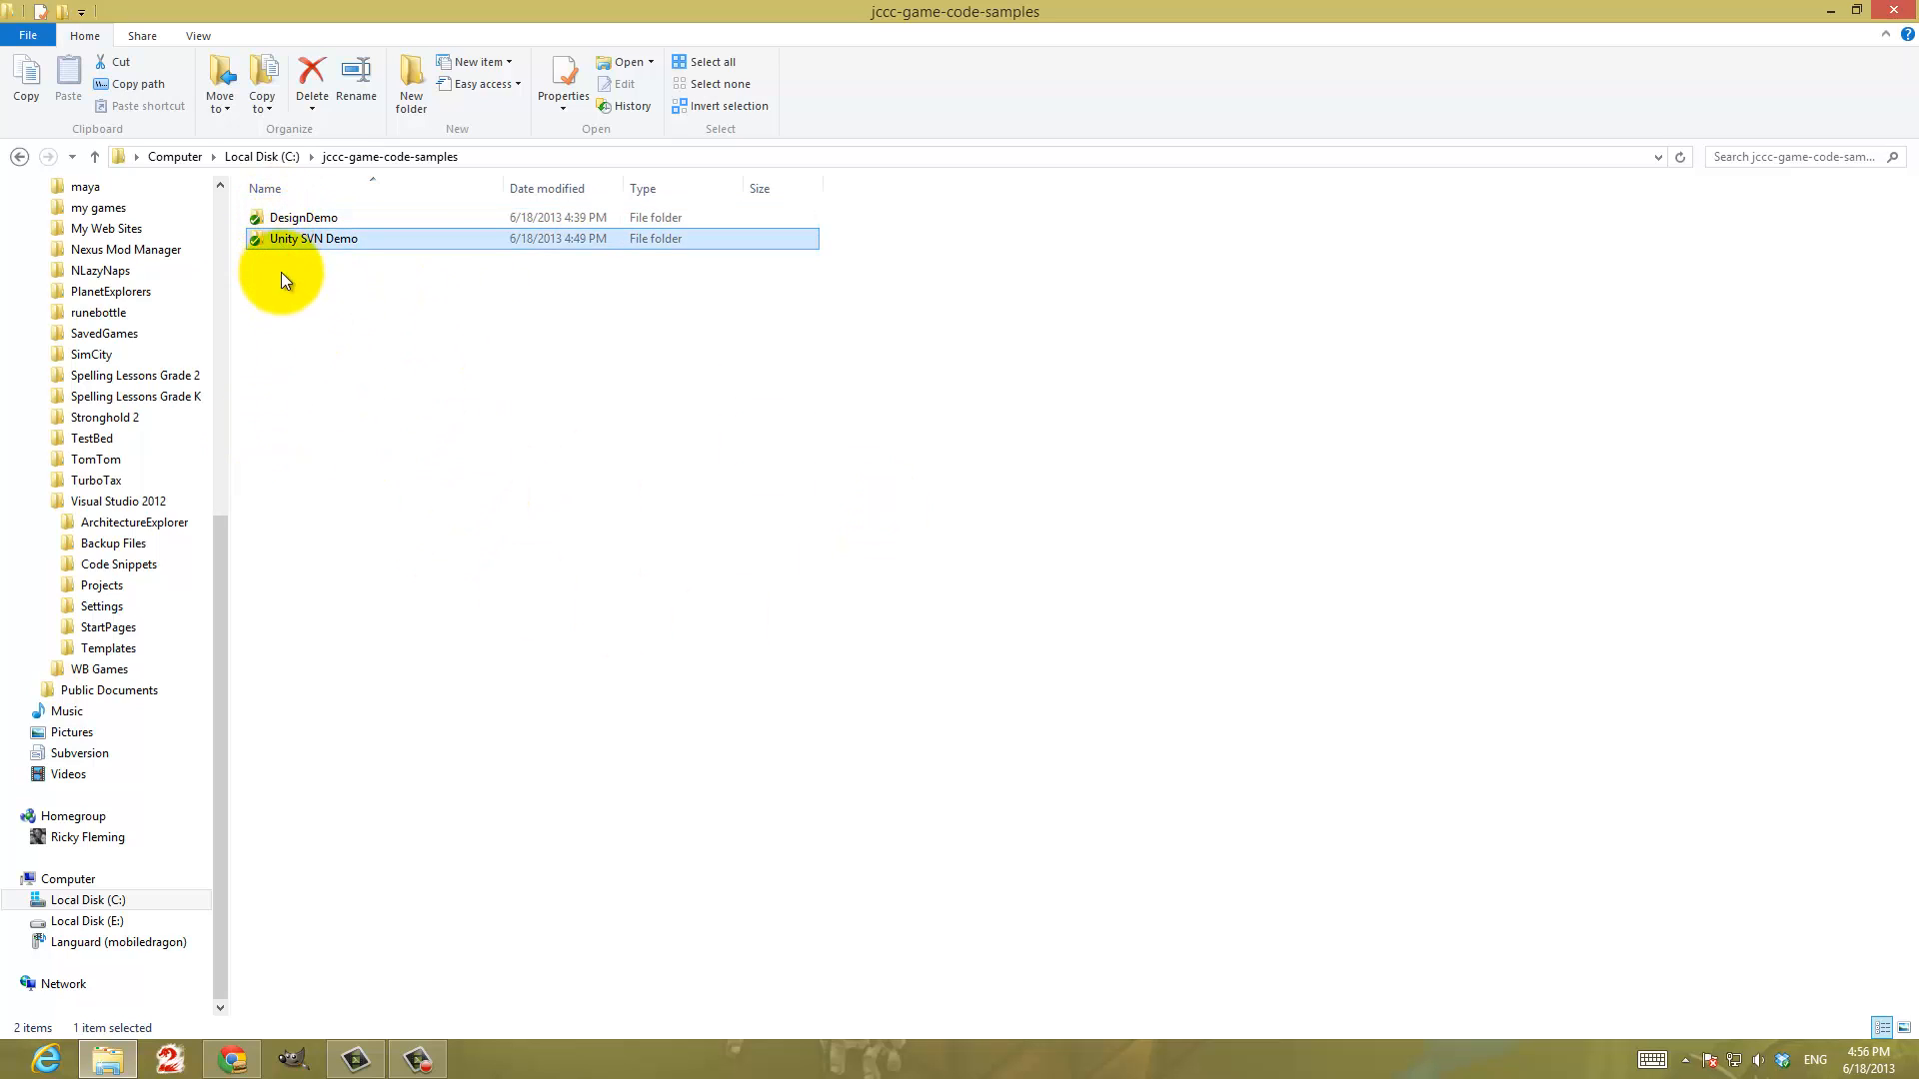
right_click(302, 238)
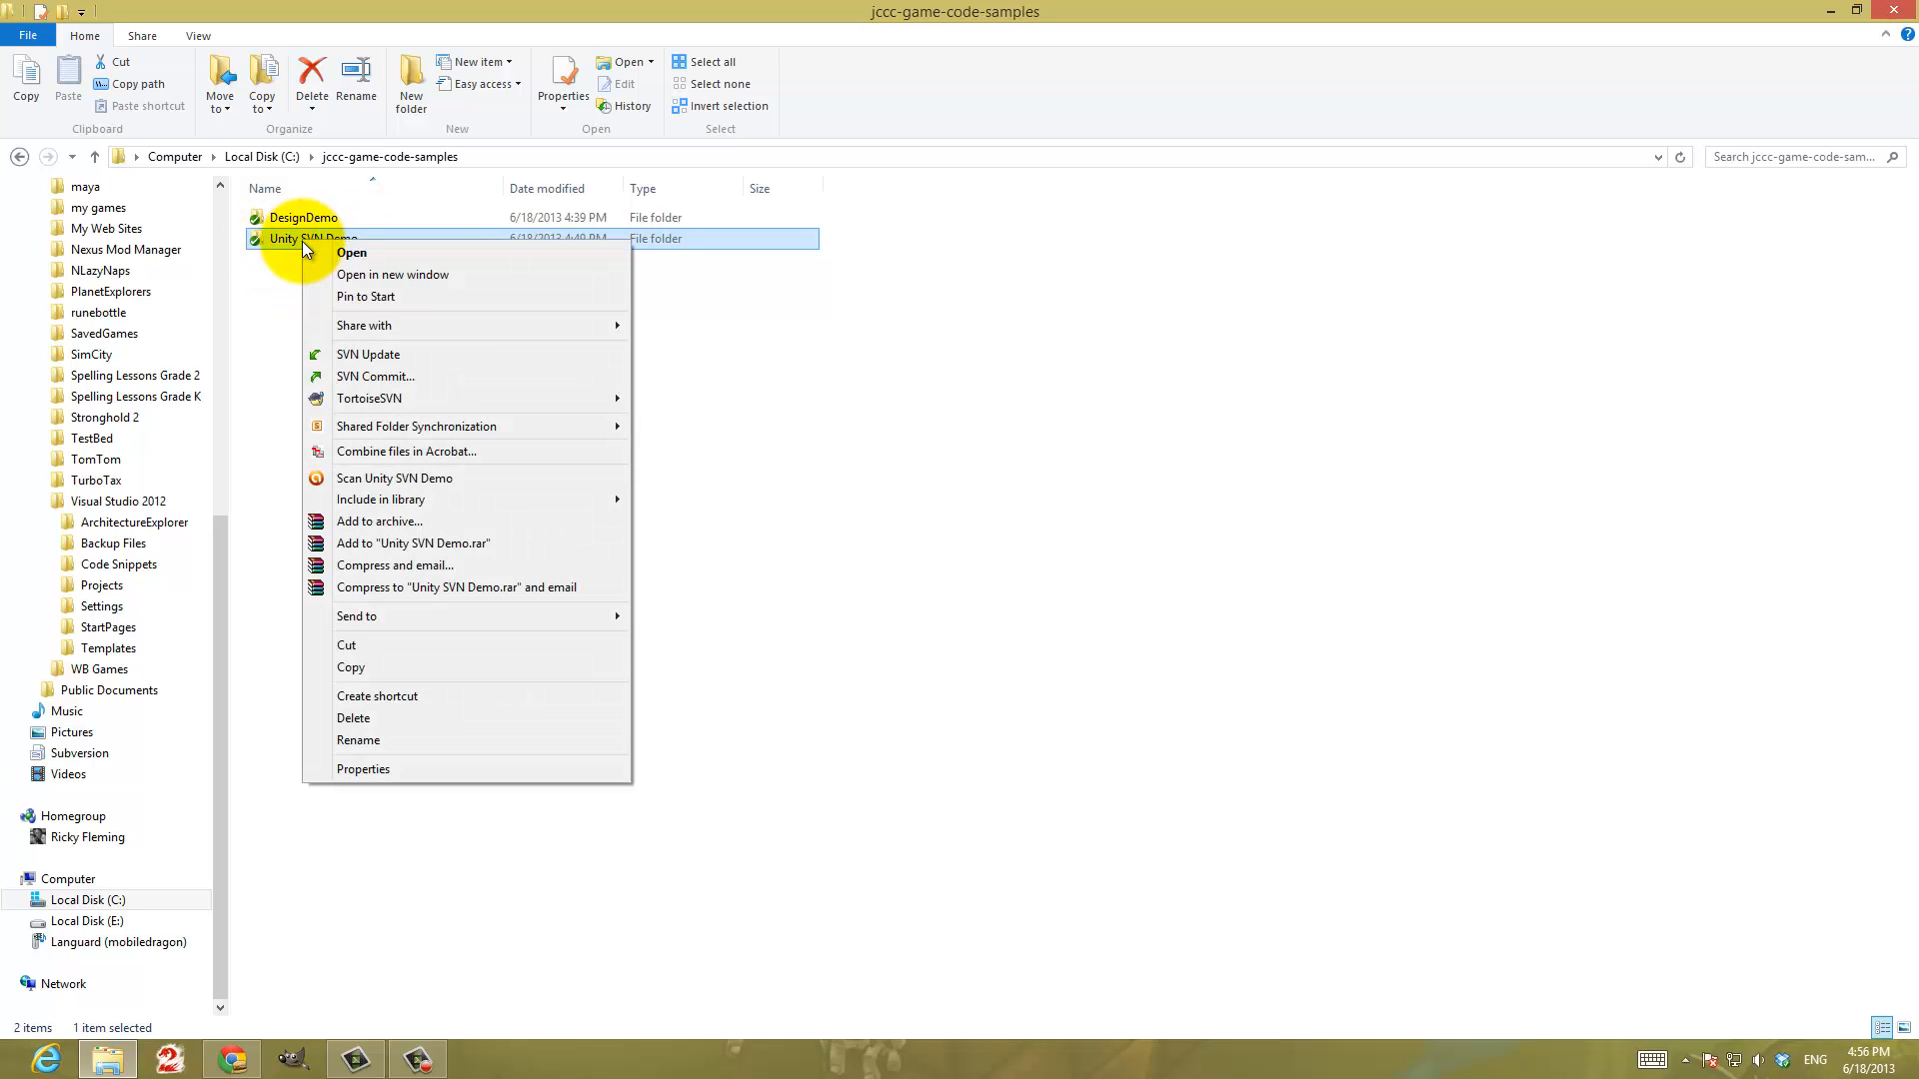
mouse_move(468, 402)
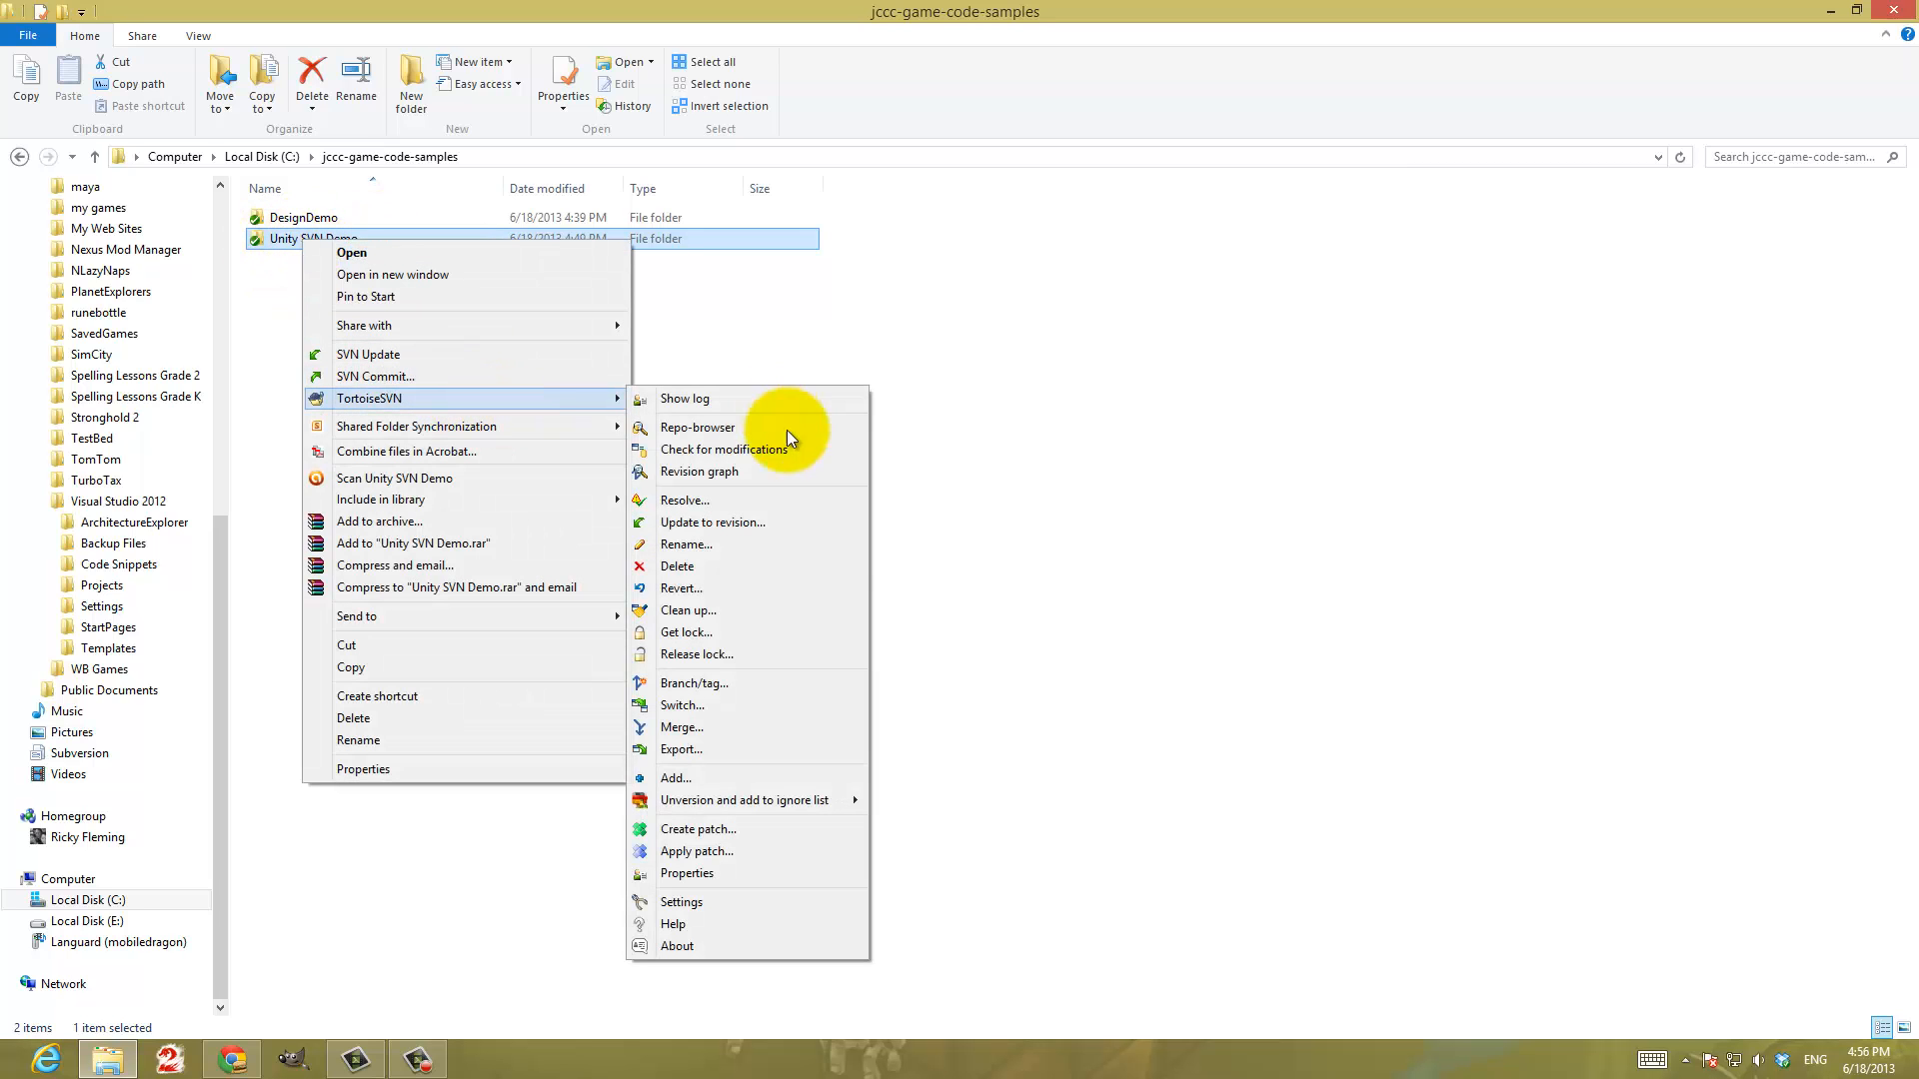
click(789, 561)
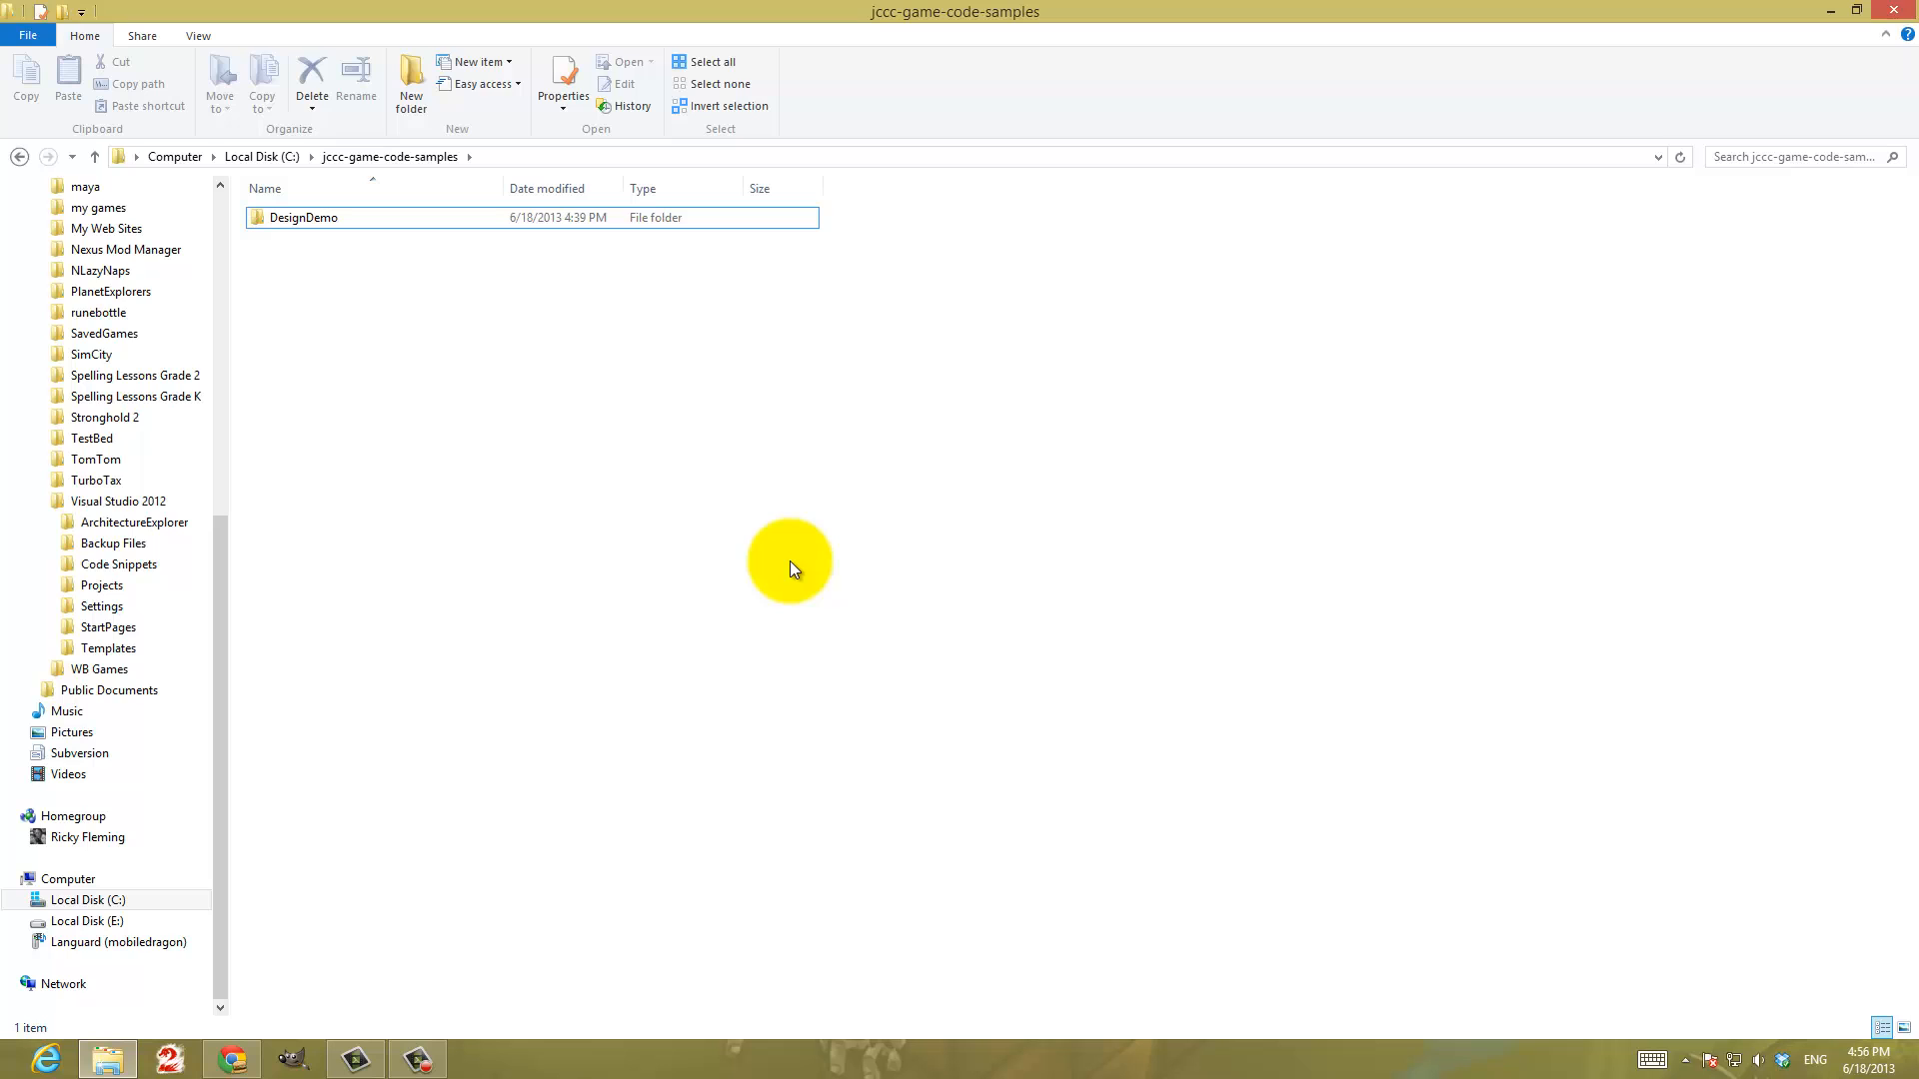
Commit the Unity SVN Demo deletion from the C:\jccc-game-code-samples working copy to the repository trunk without a log message
click(555, 217)
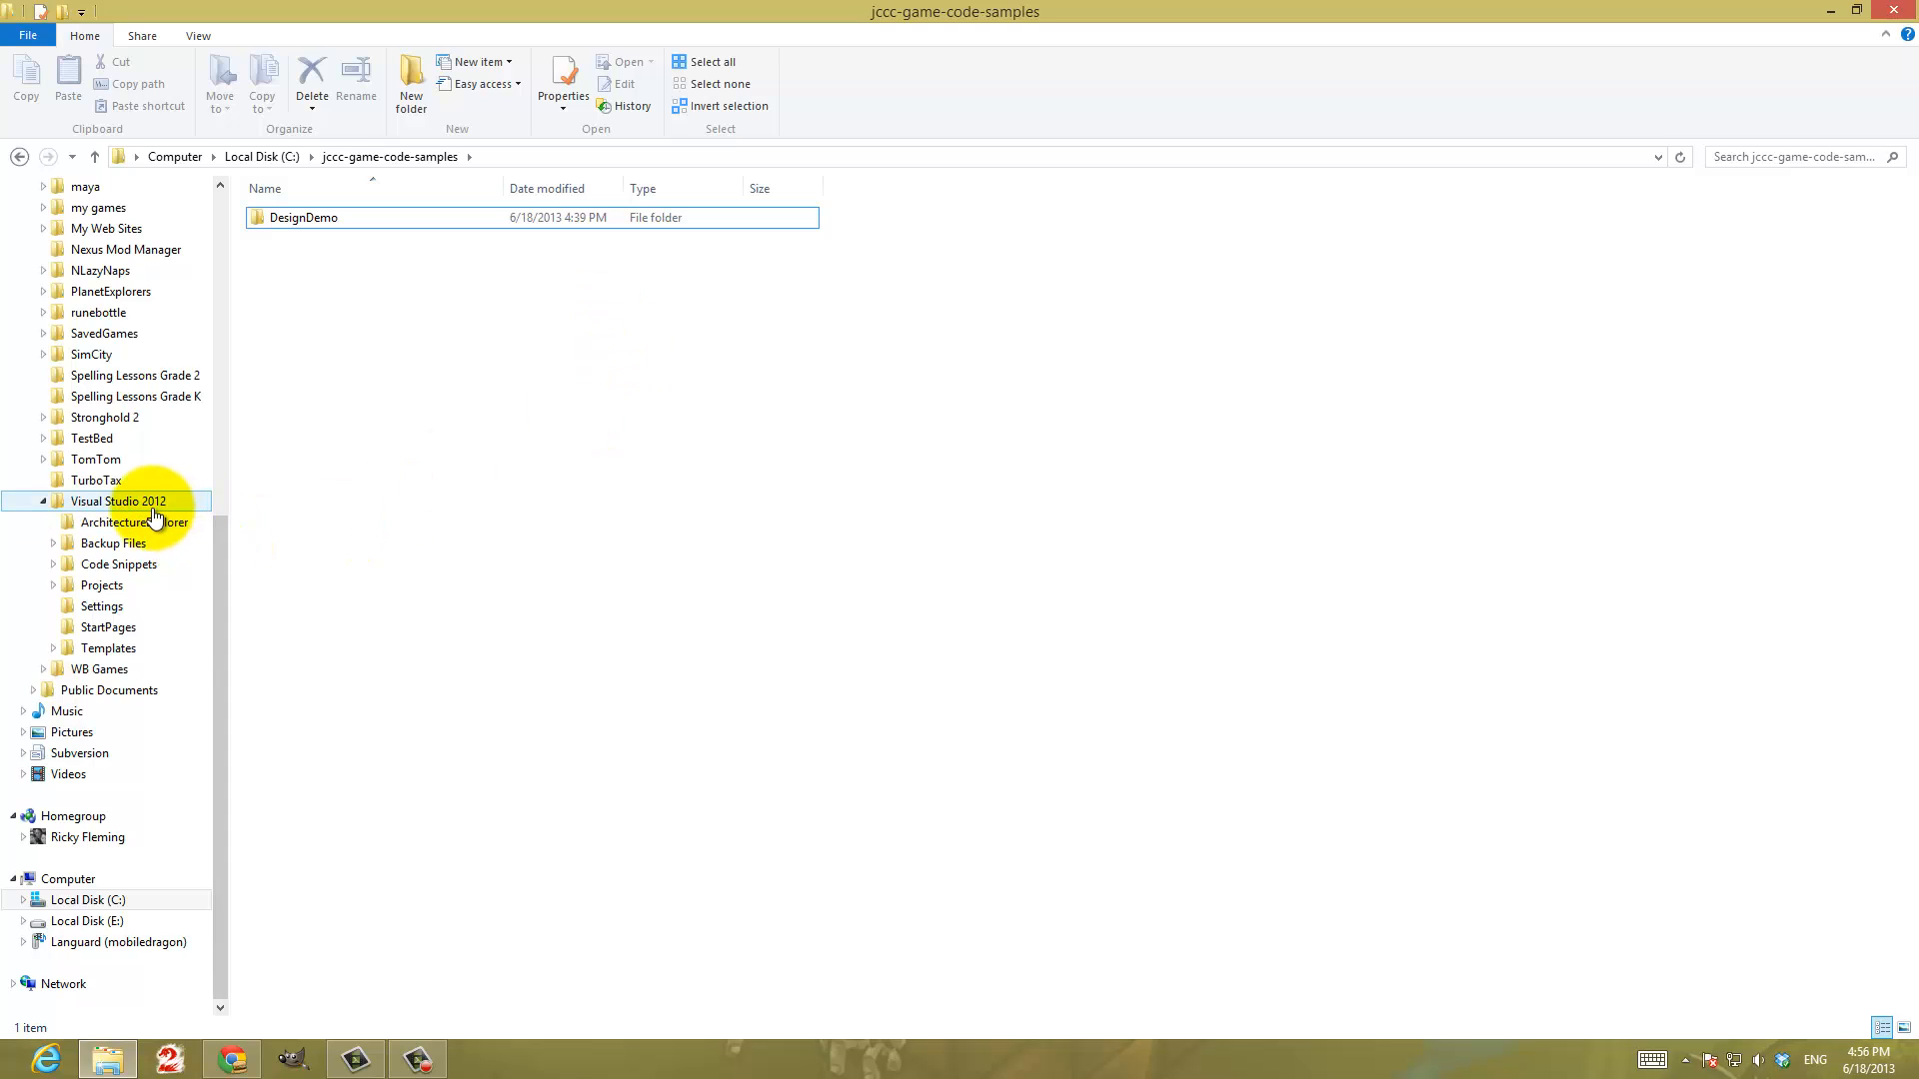
click(88, 900)
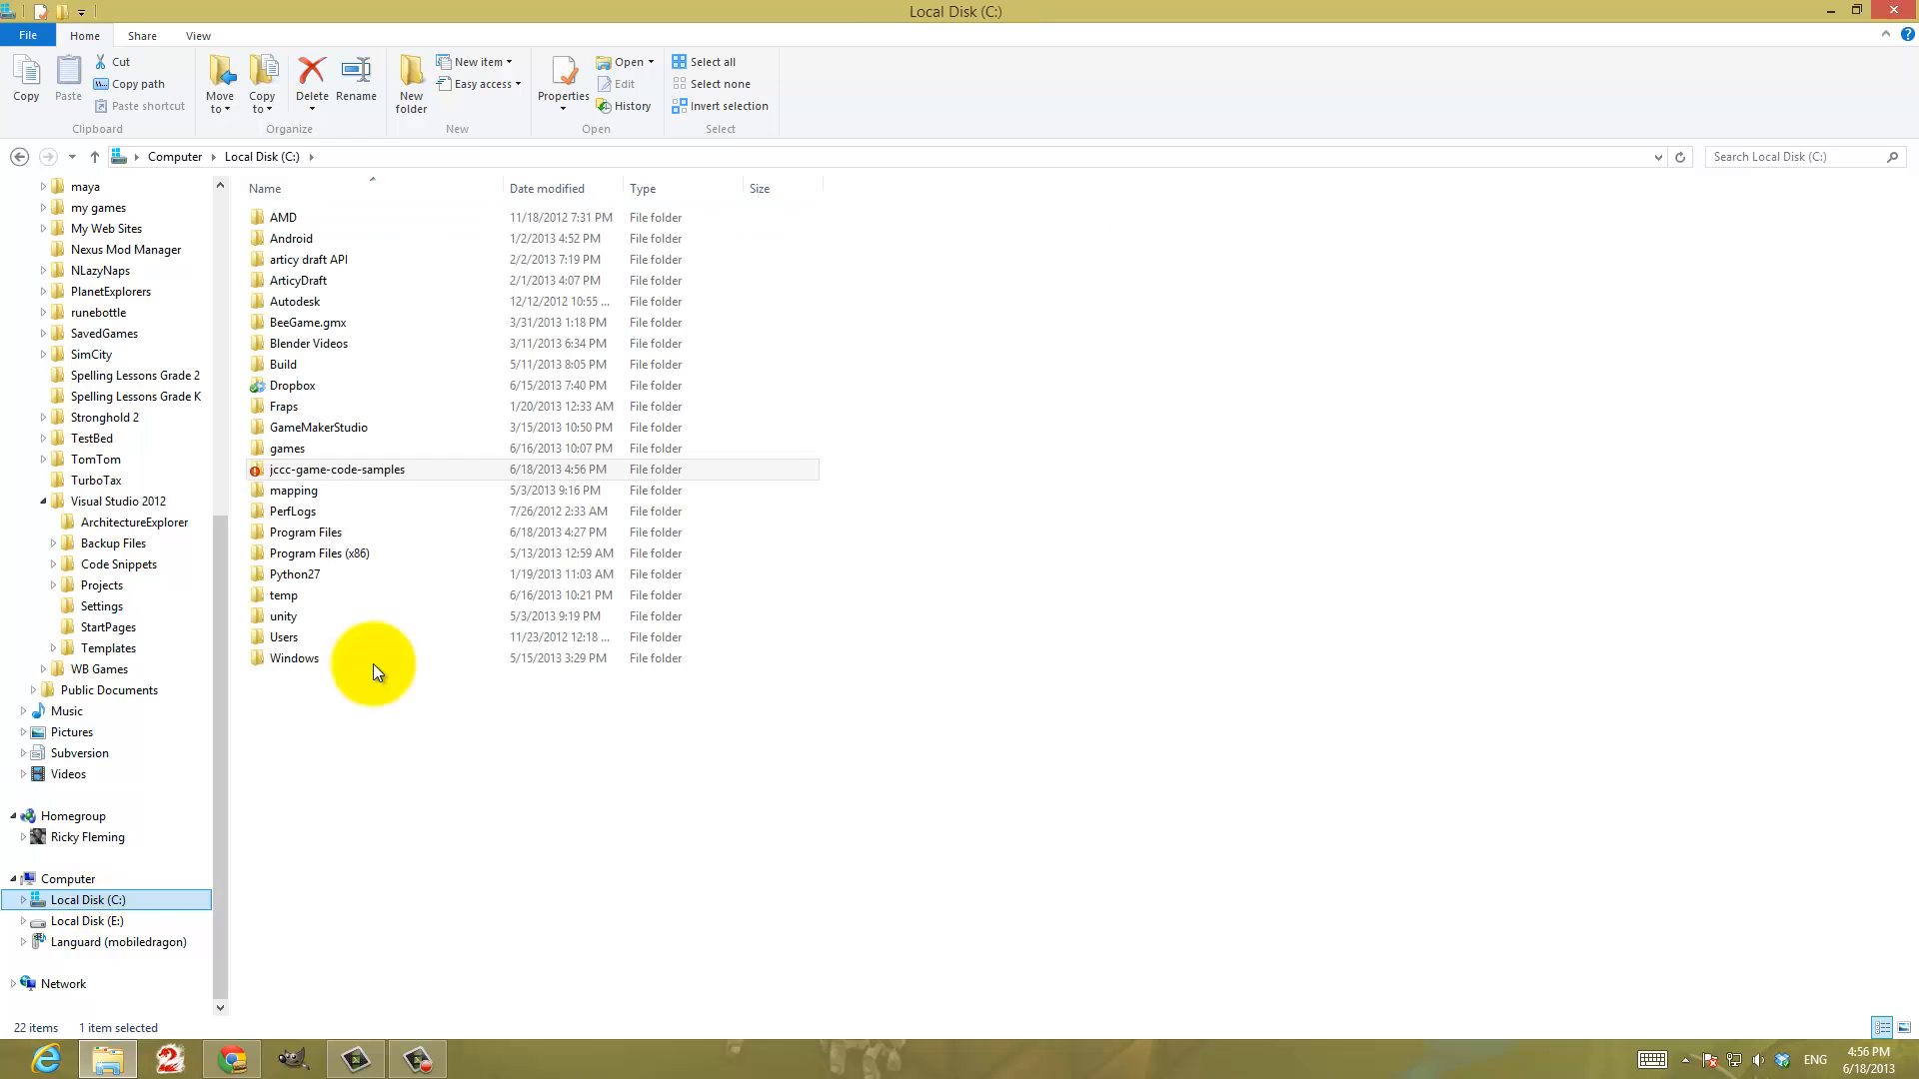
right_click(326, 471)
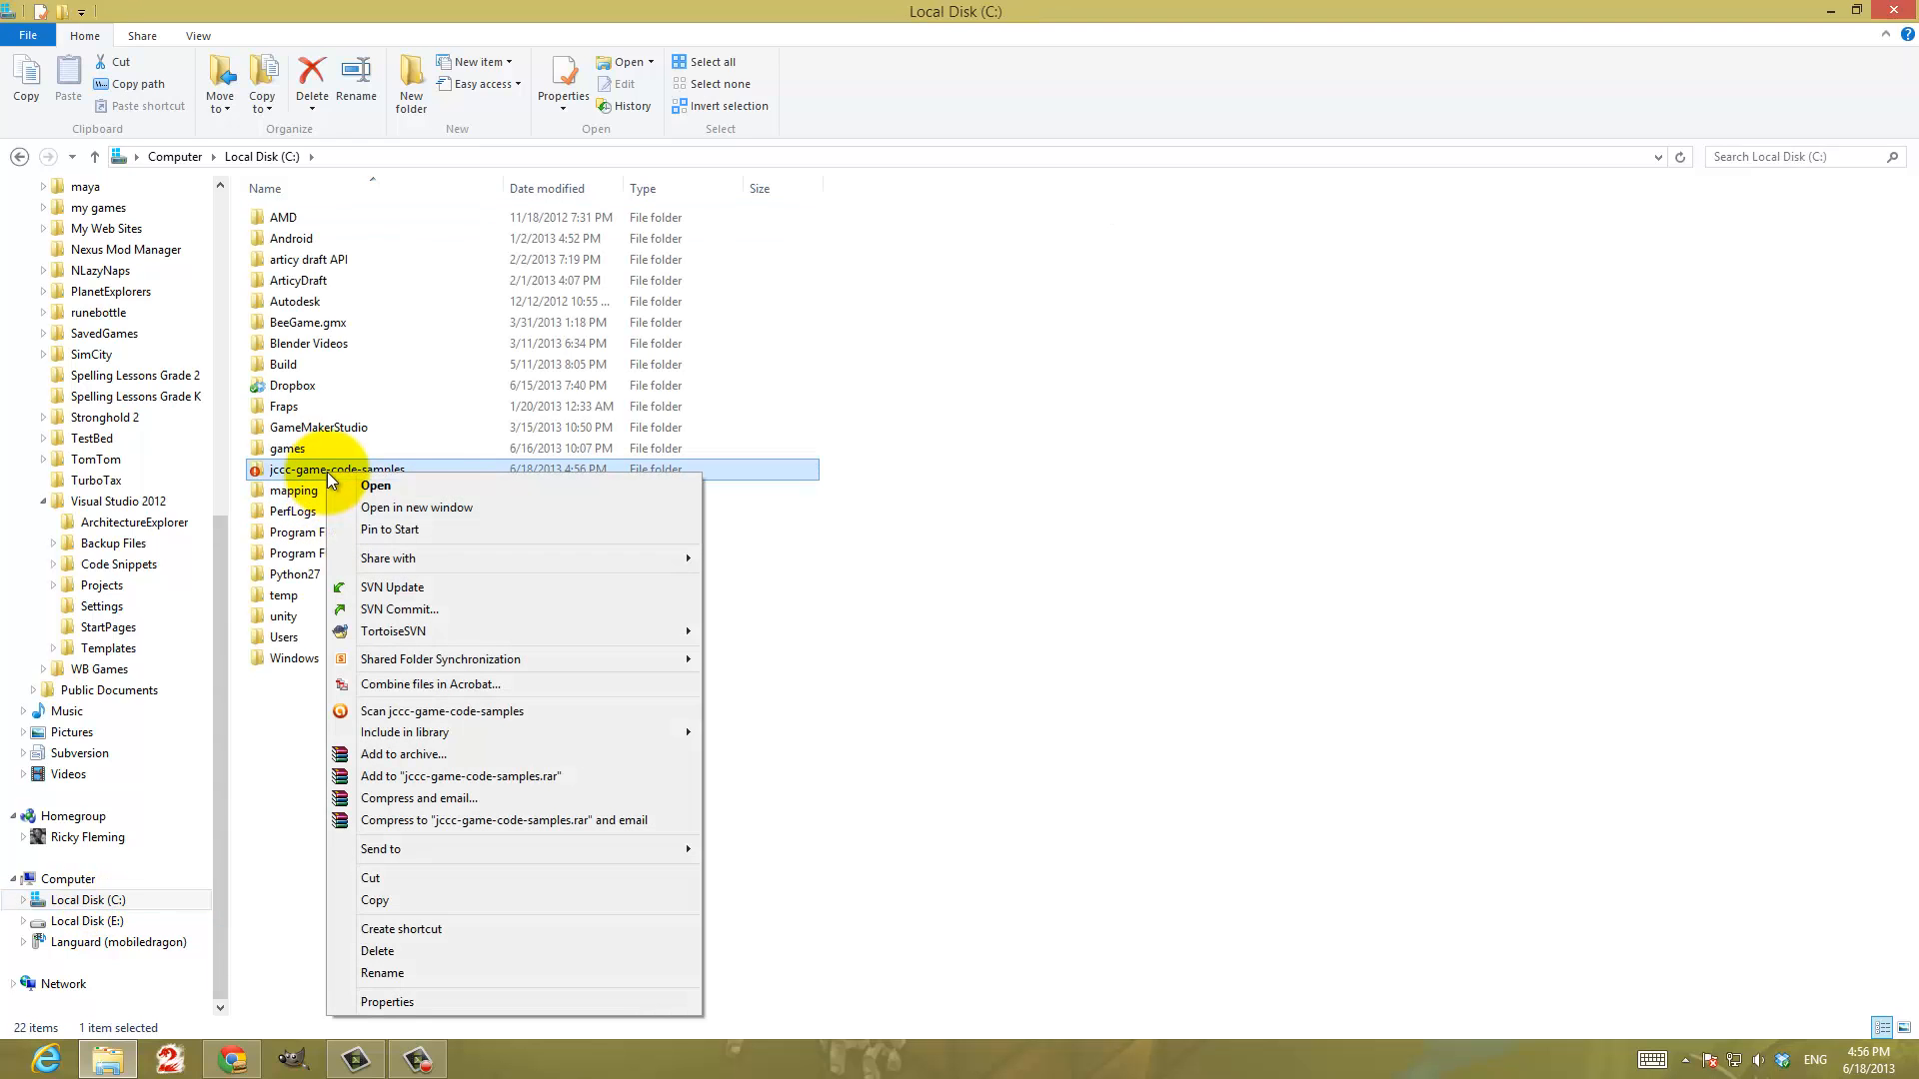
click(436, 609)
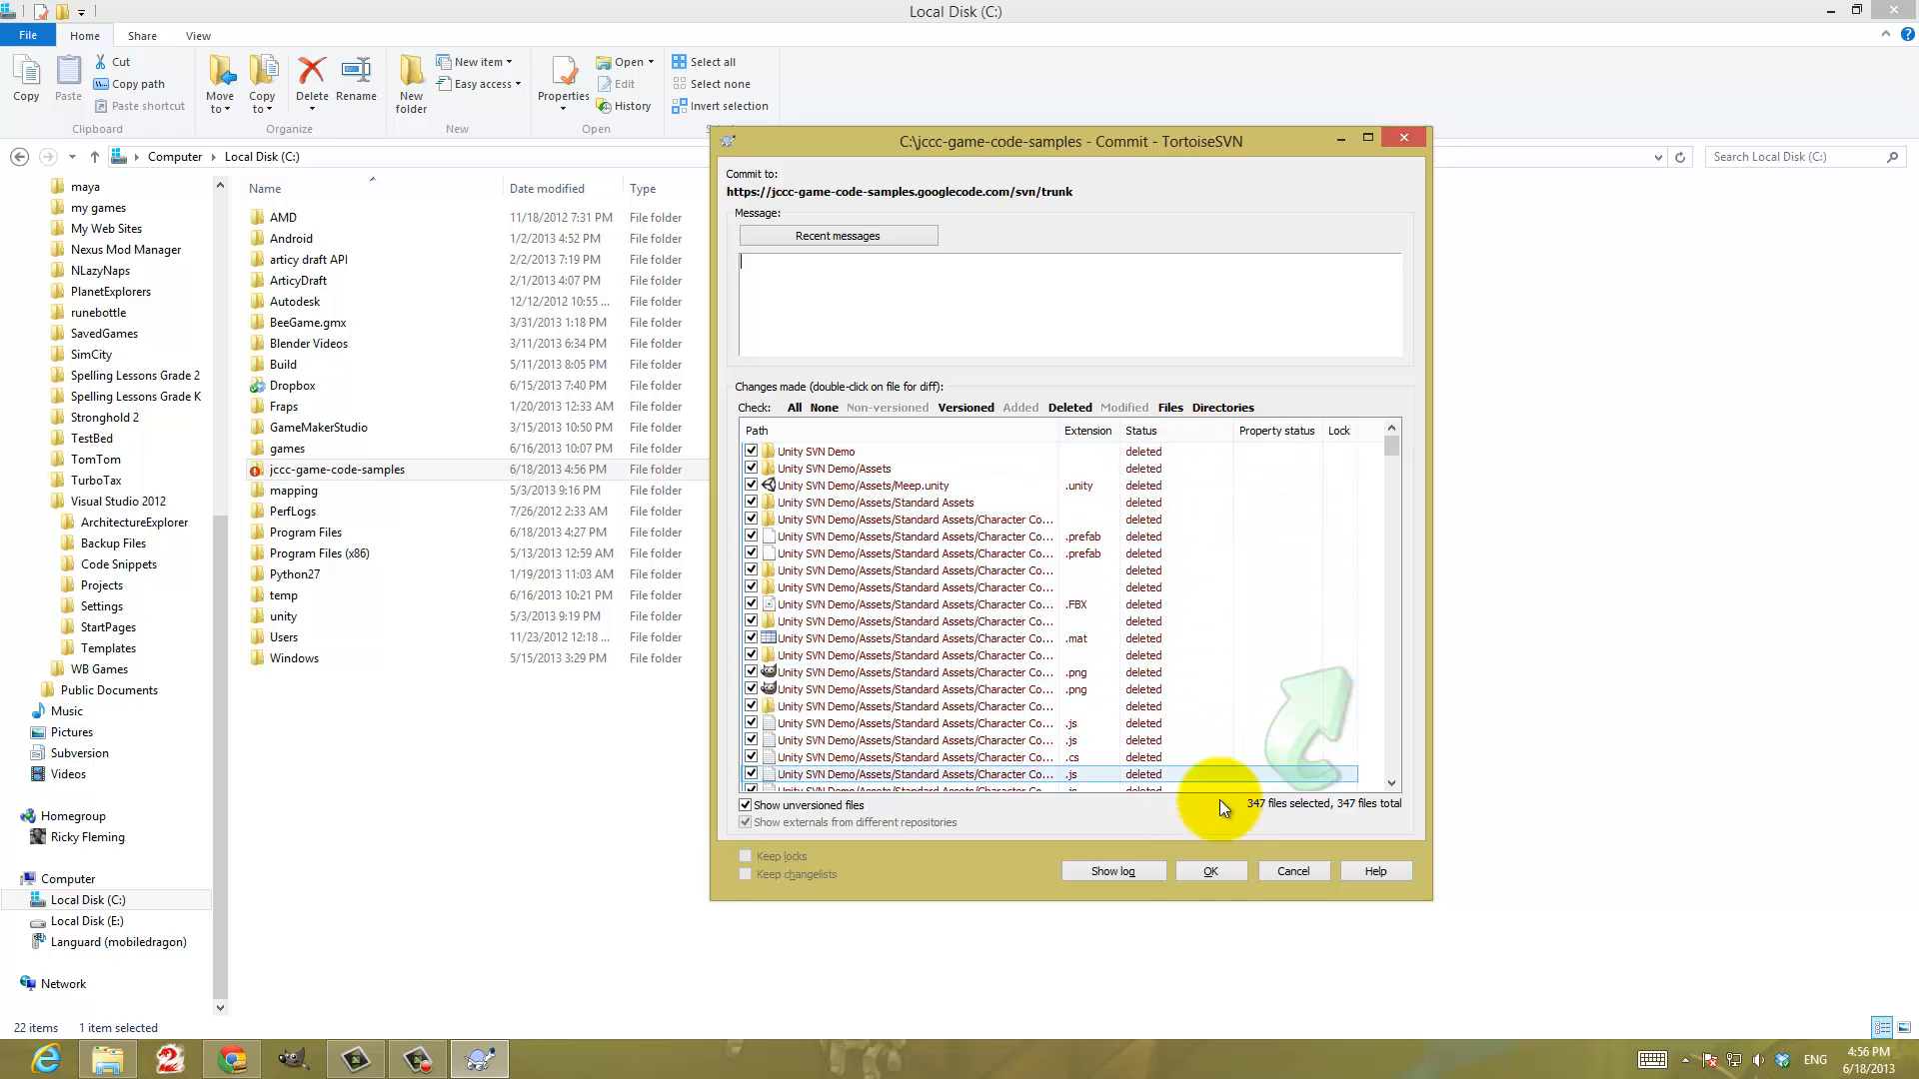
click(1207, 867)
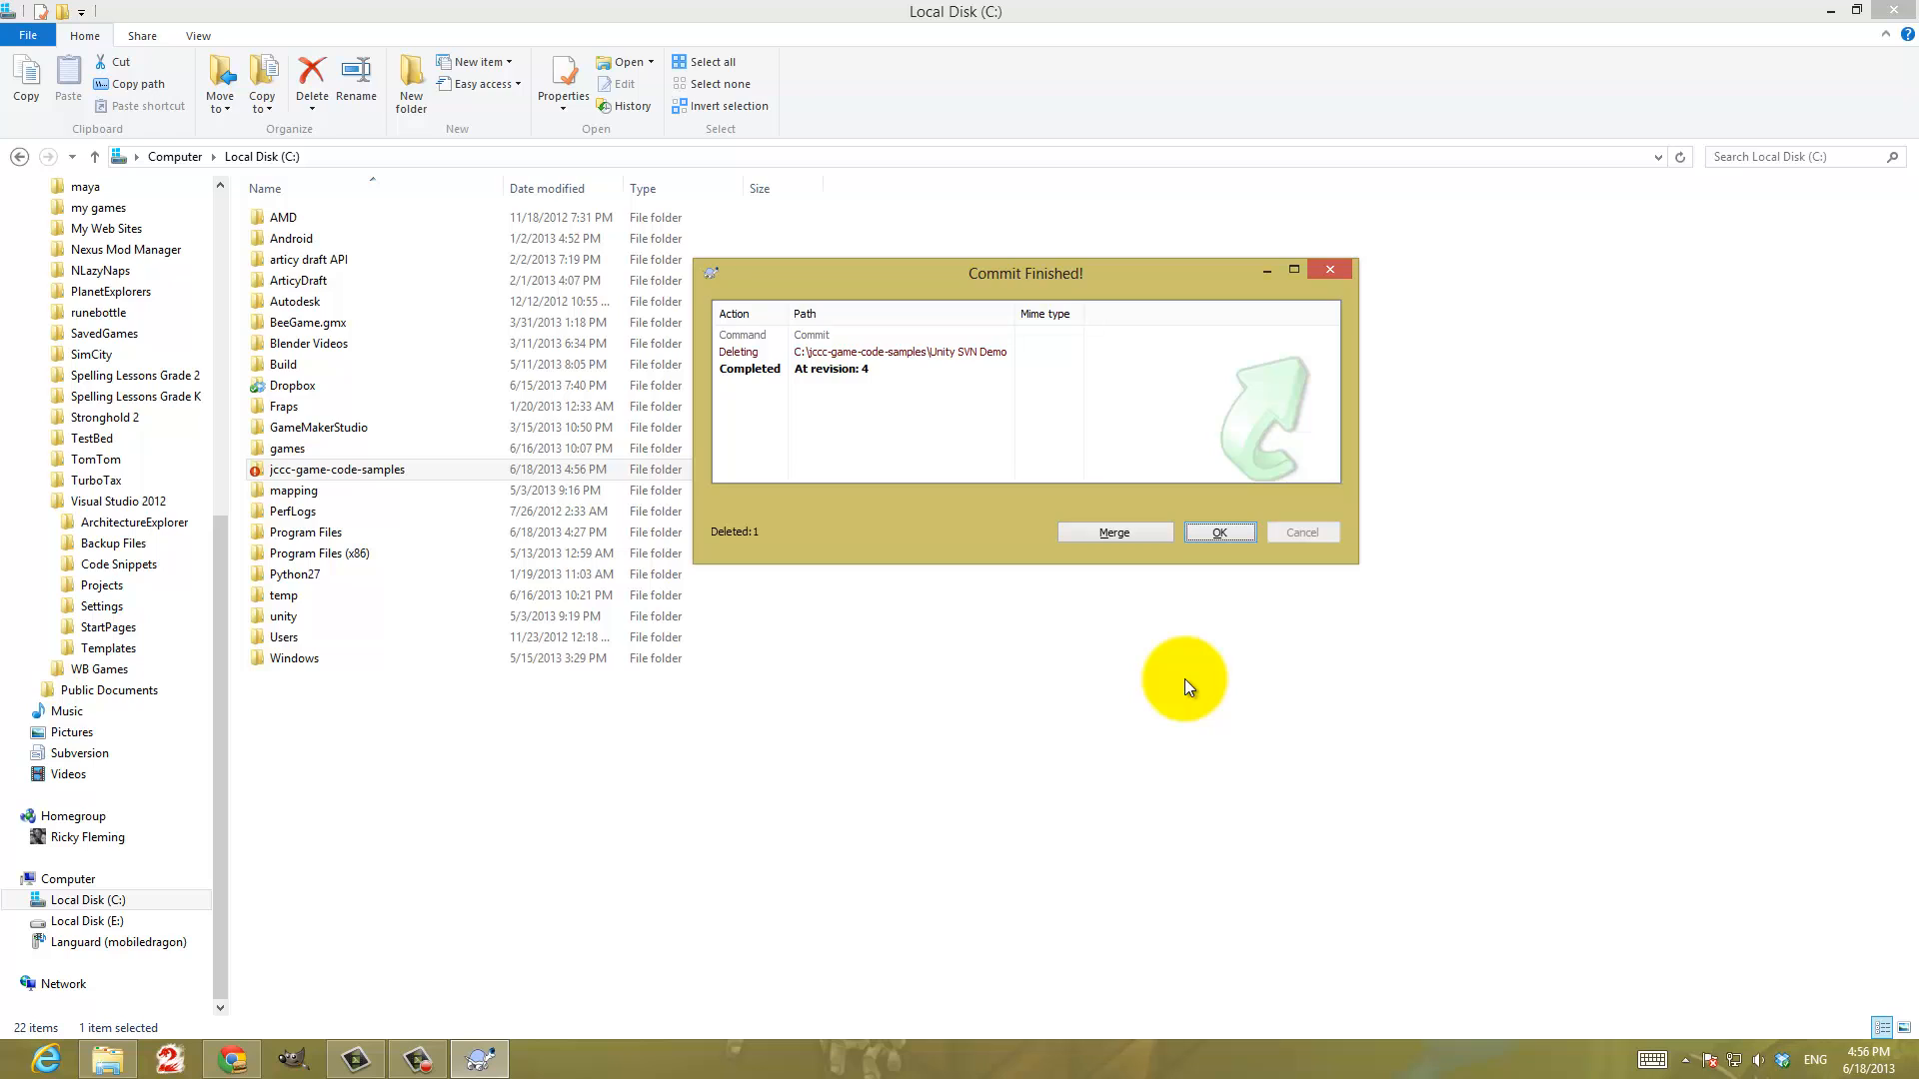
click(1249, 531)
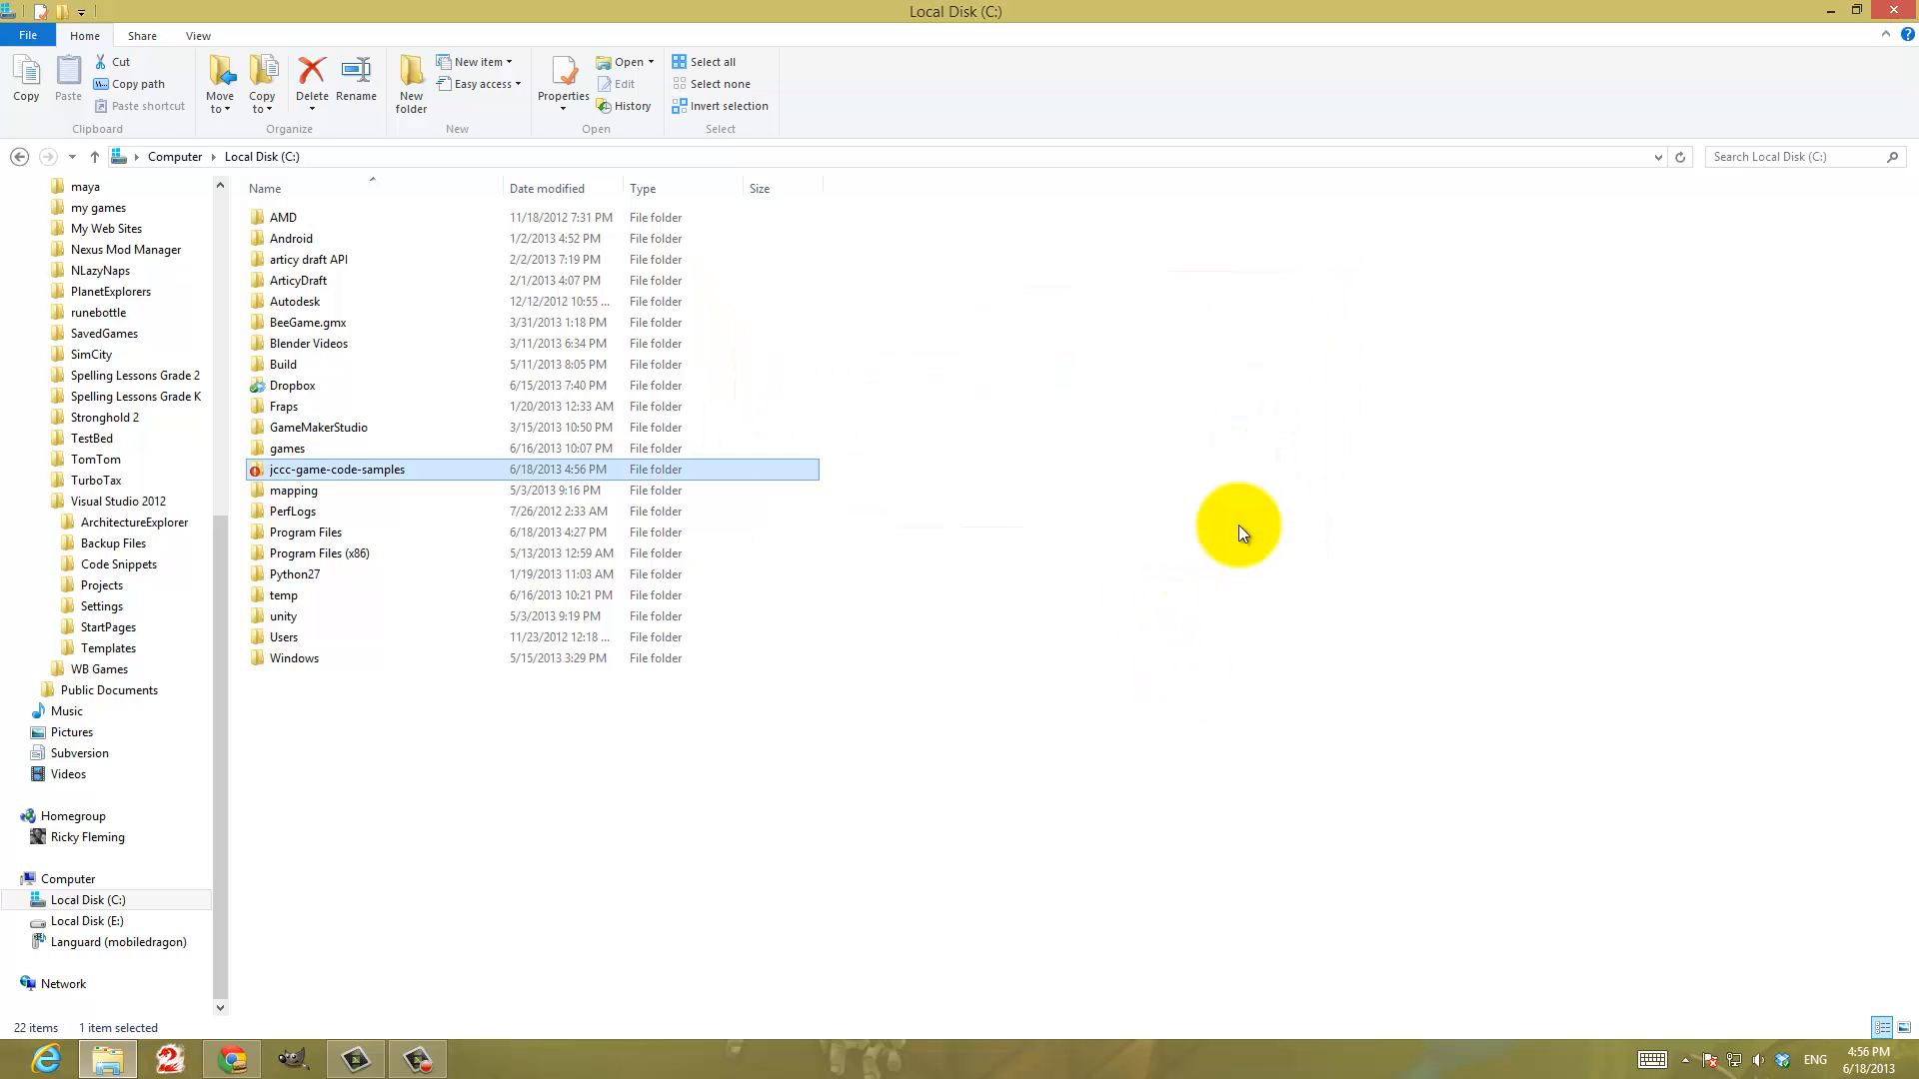